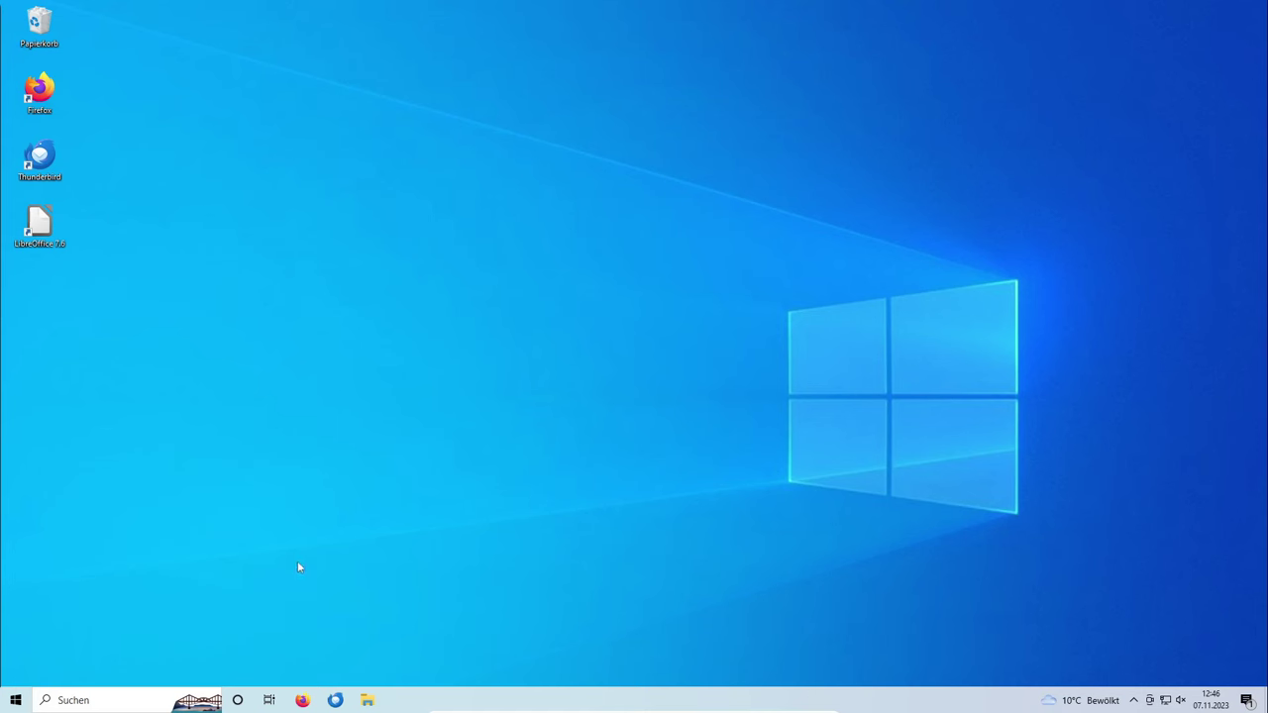
Launch Firefox and open the All Versions page from linuxmint.com's Download menu
click(39, 91)
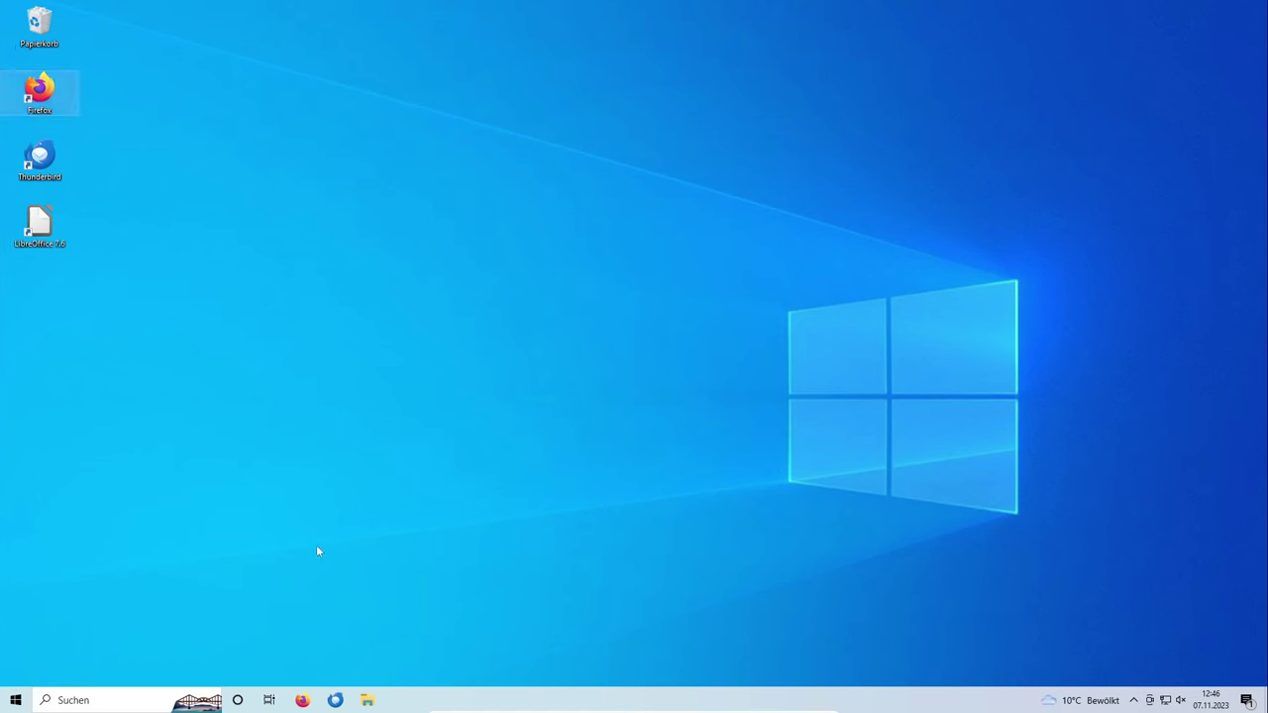
key(Return)
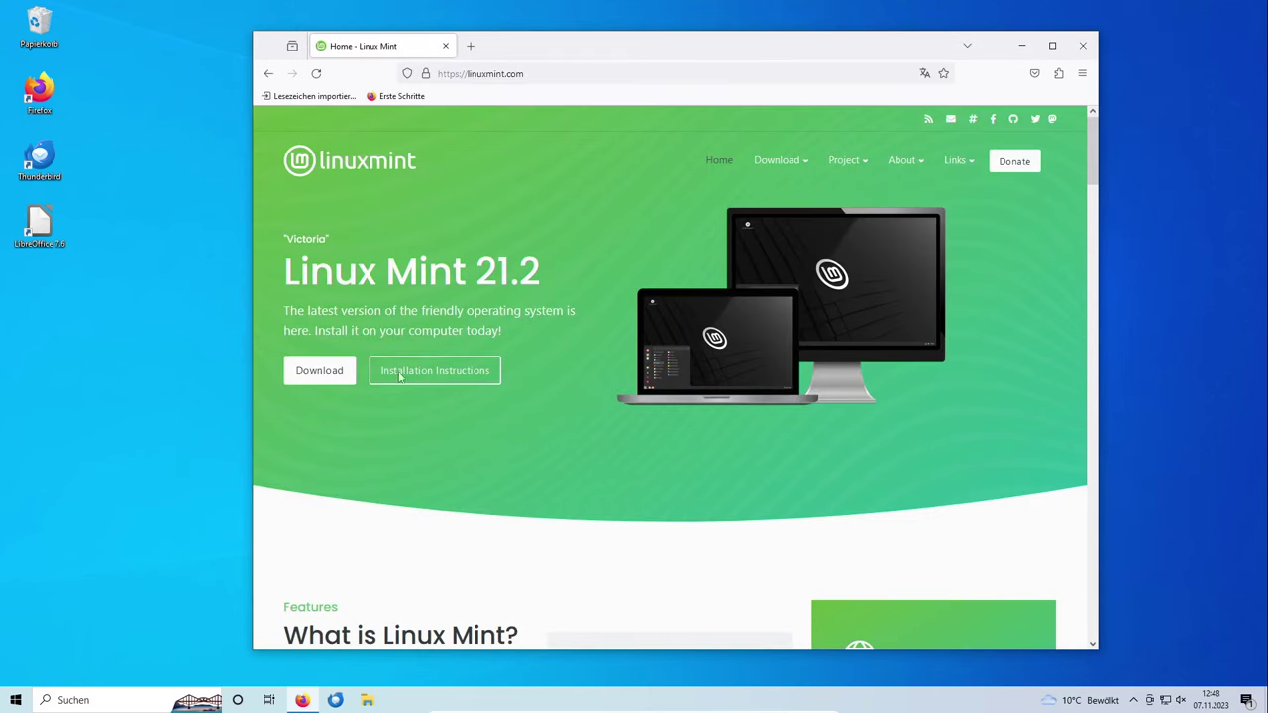
click(330, 374)
click(804, 165)
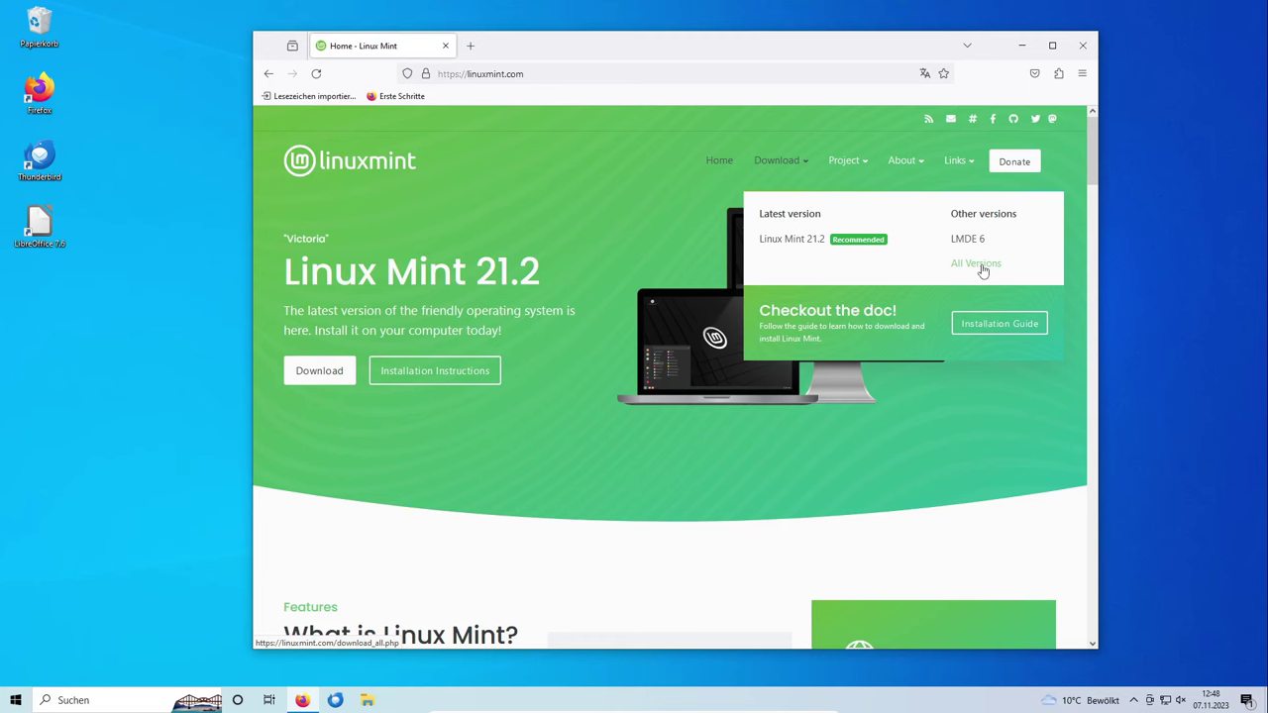
click(982, 269)
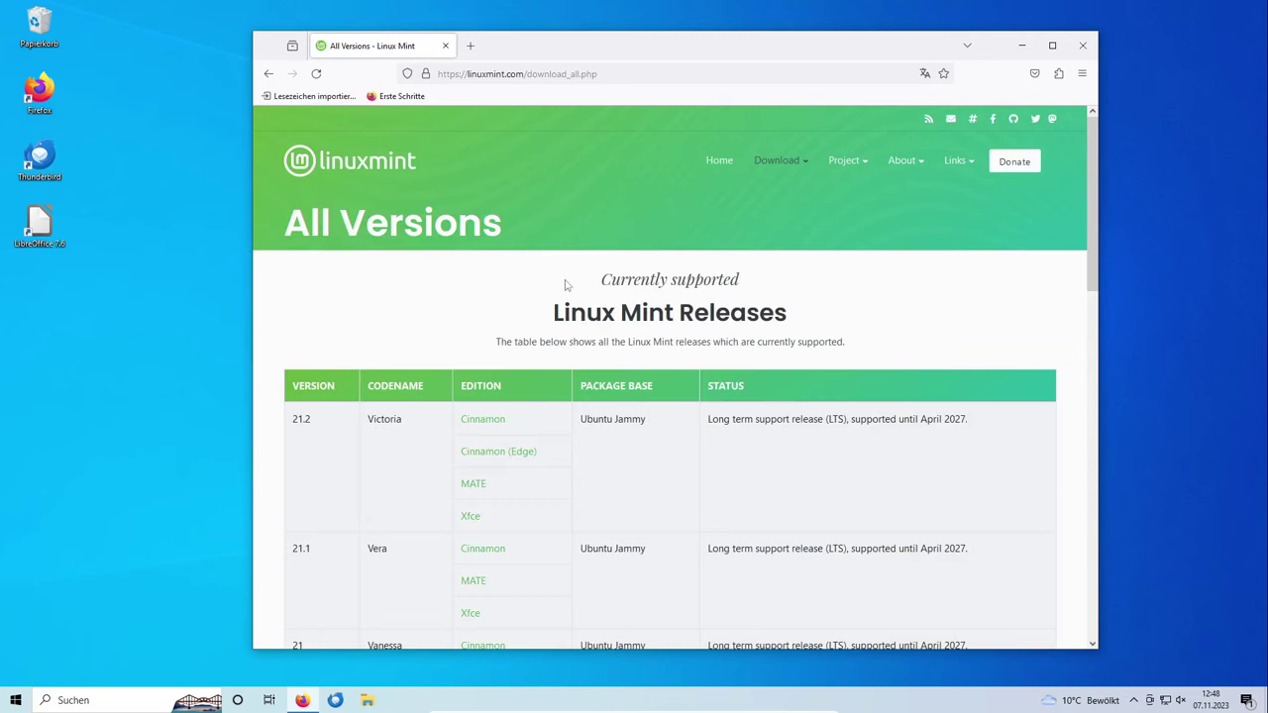
Open the Linux Mint 21.2 Cinnamon (Edge) edition page from the versions list
scroll(554, 295, down, 5)
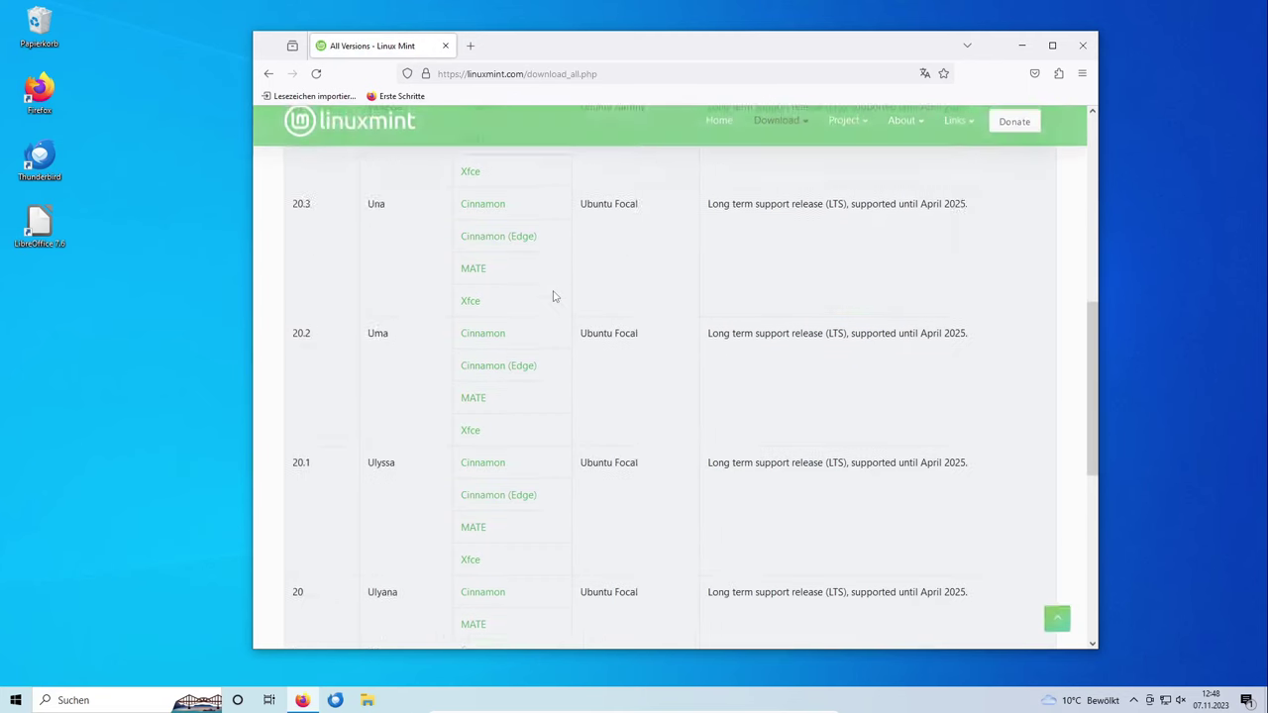
scroll(555, 296, down, 4)
scroll(555, 295, up, 10)
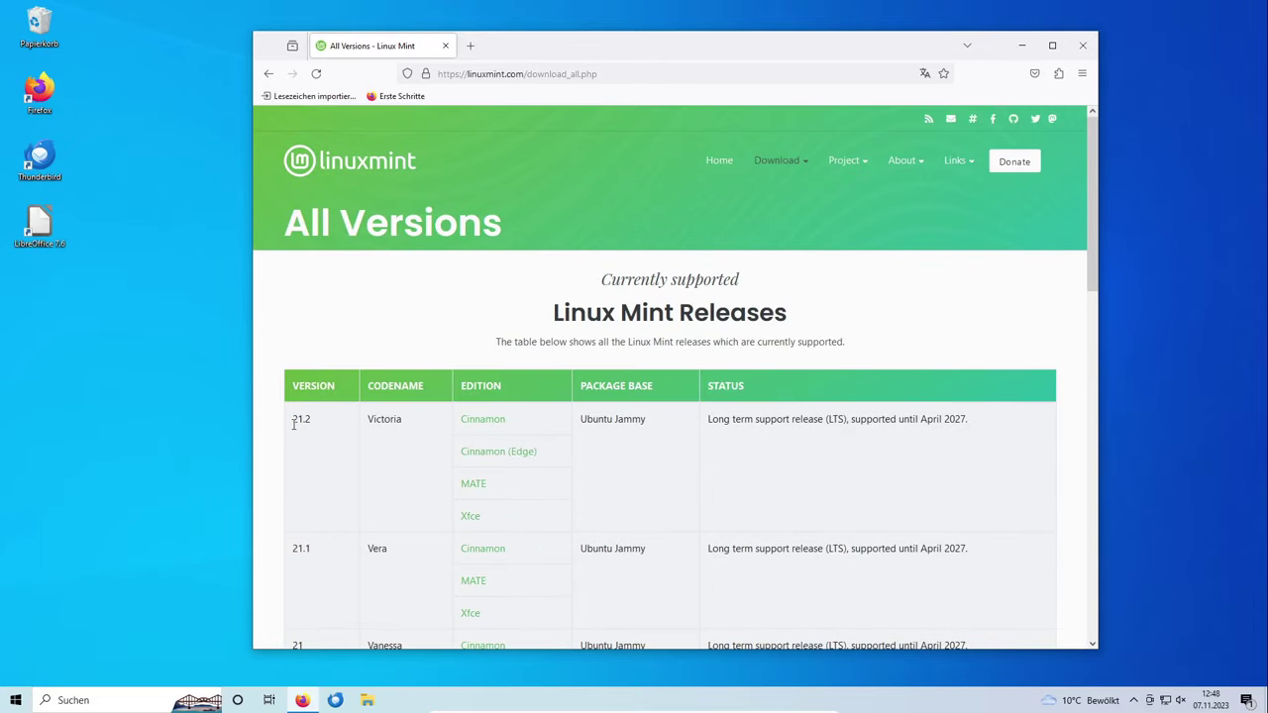
drag(294, 424, 311, 427)
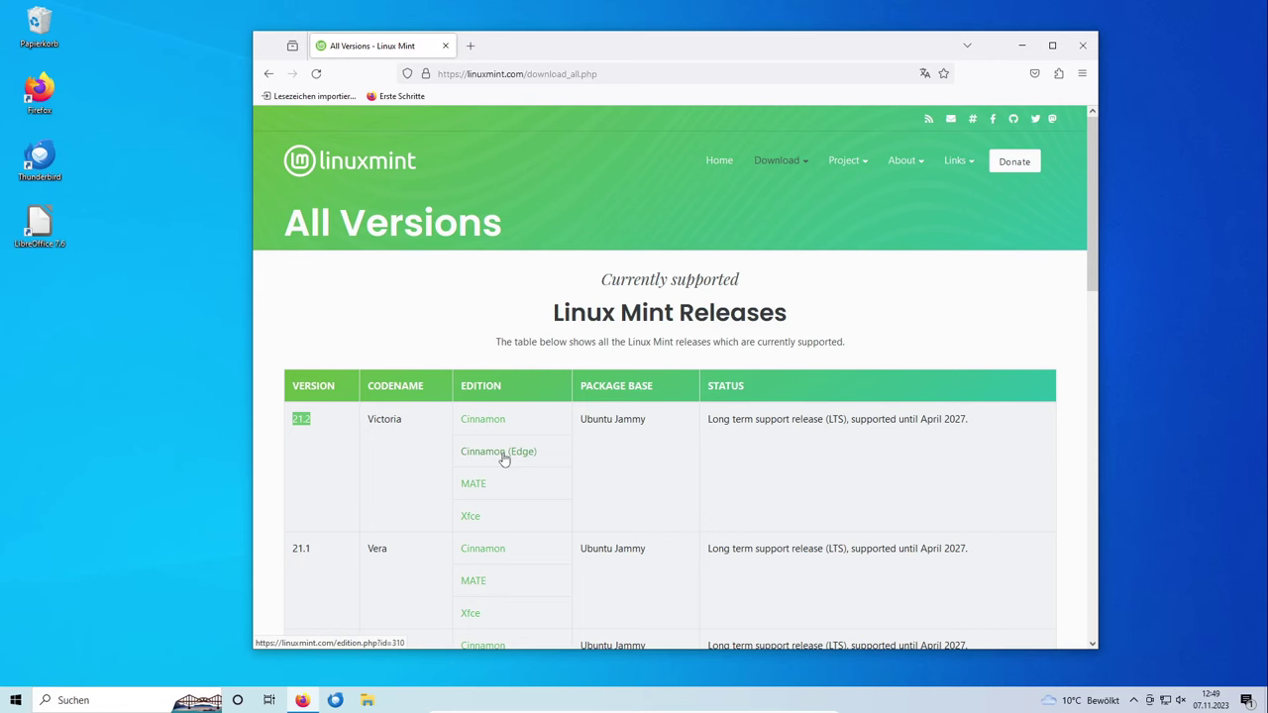
click(498, 452)
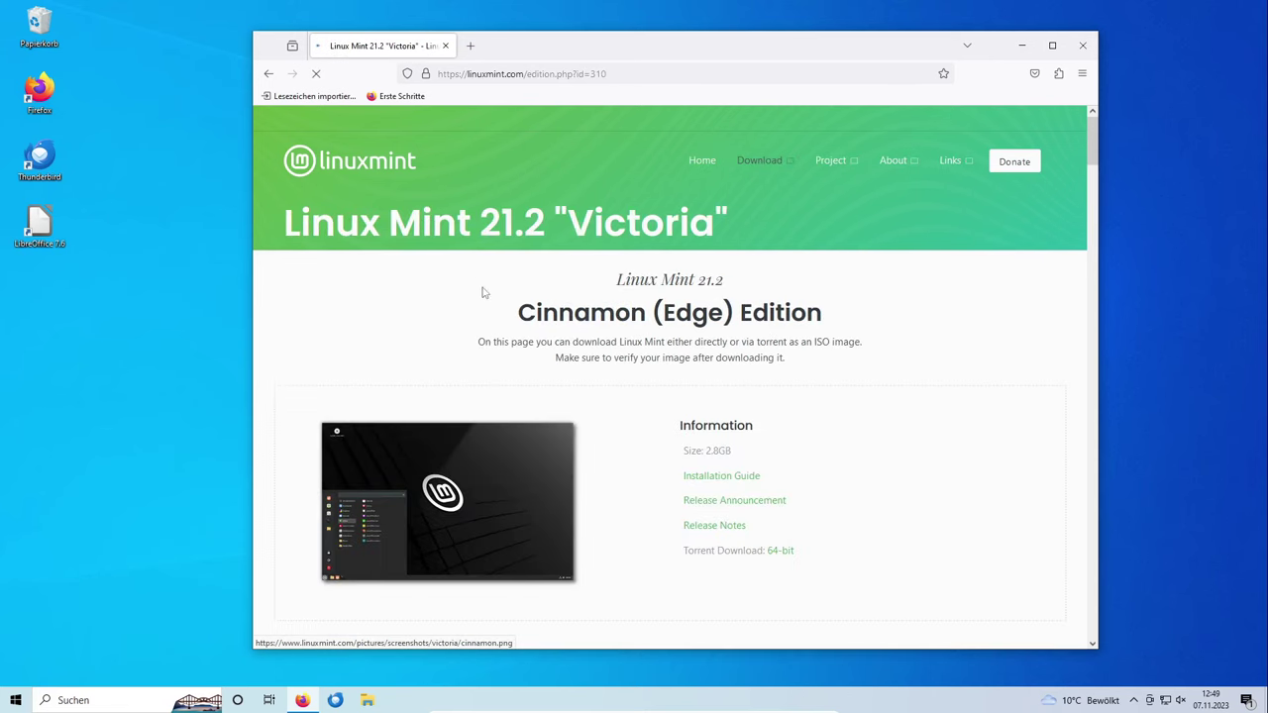
Download the 21.2 Cinnamon Edge ISO from the Erlangen-Nuremberg mirror, then open a new tab
scroll(649, 484, down, 10)
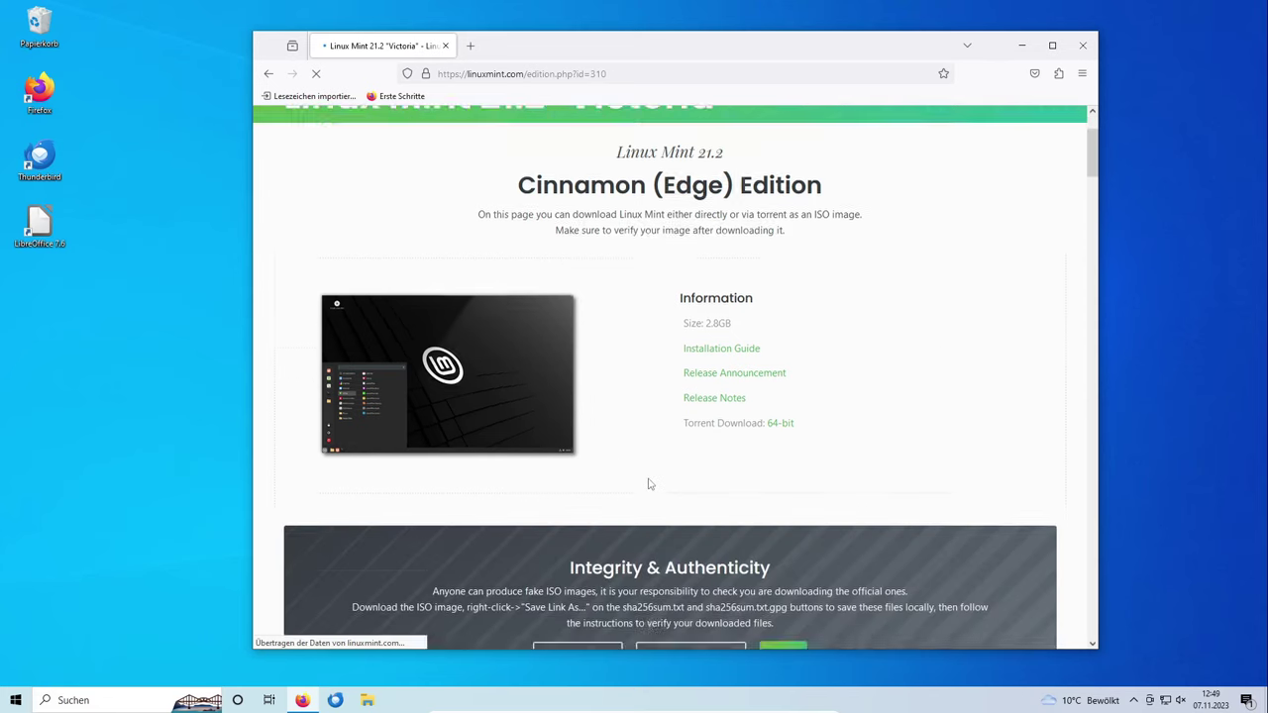
scroll(647, 480, down, 10)
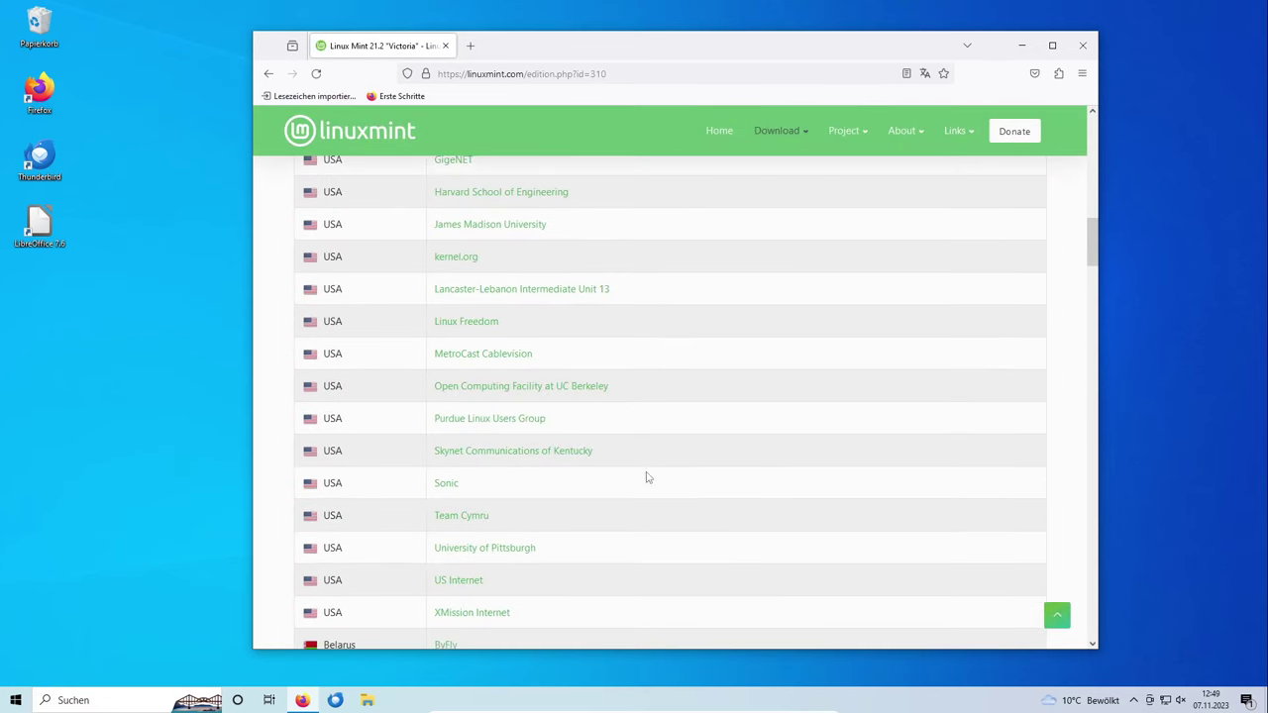
scroll(646, 476, down, 4)
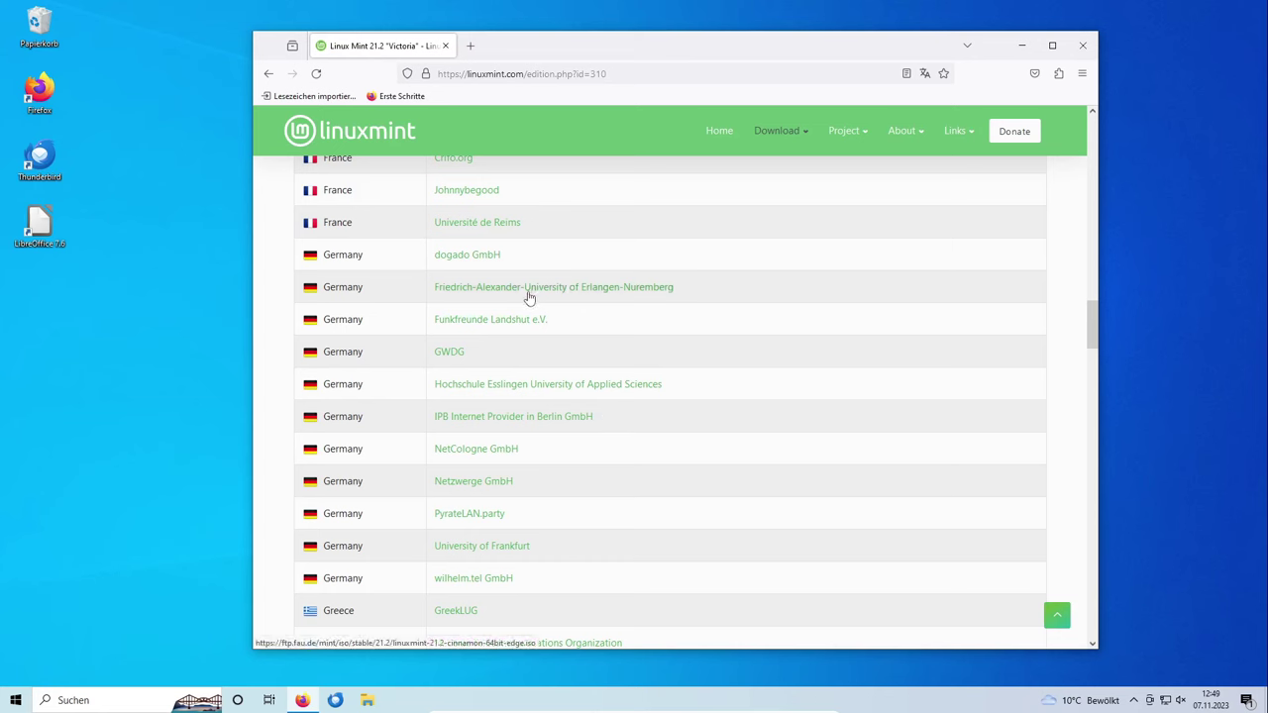
scroll(486, 255, up, 1)
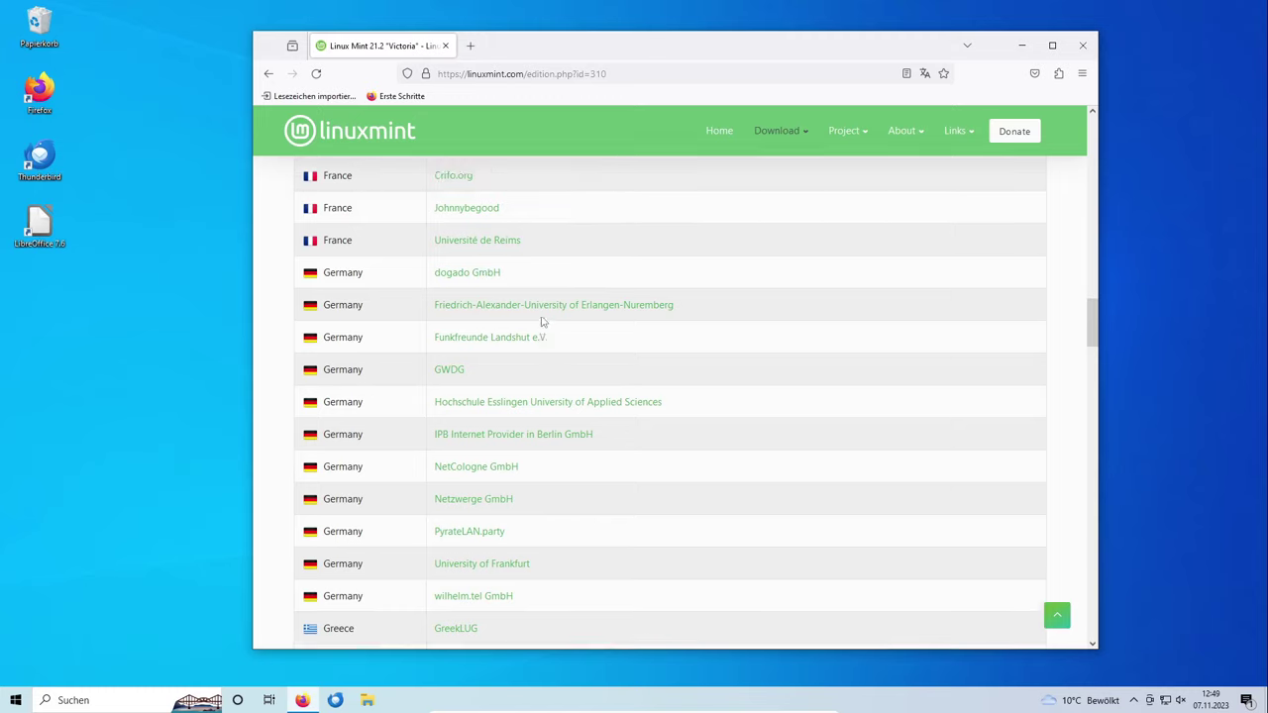
scroll(538, 311, down, 5)
scroll(508, 312, up, 5)
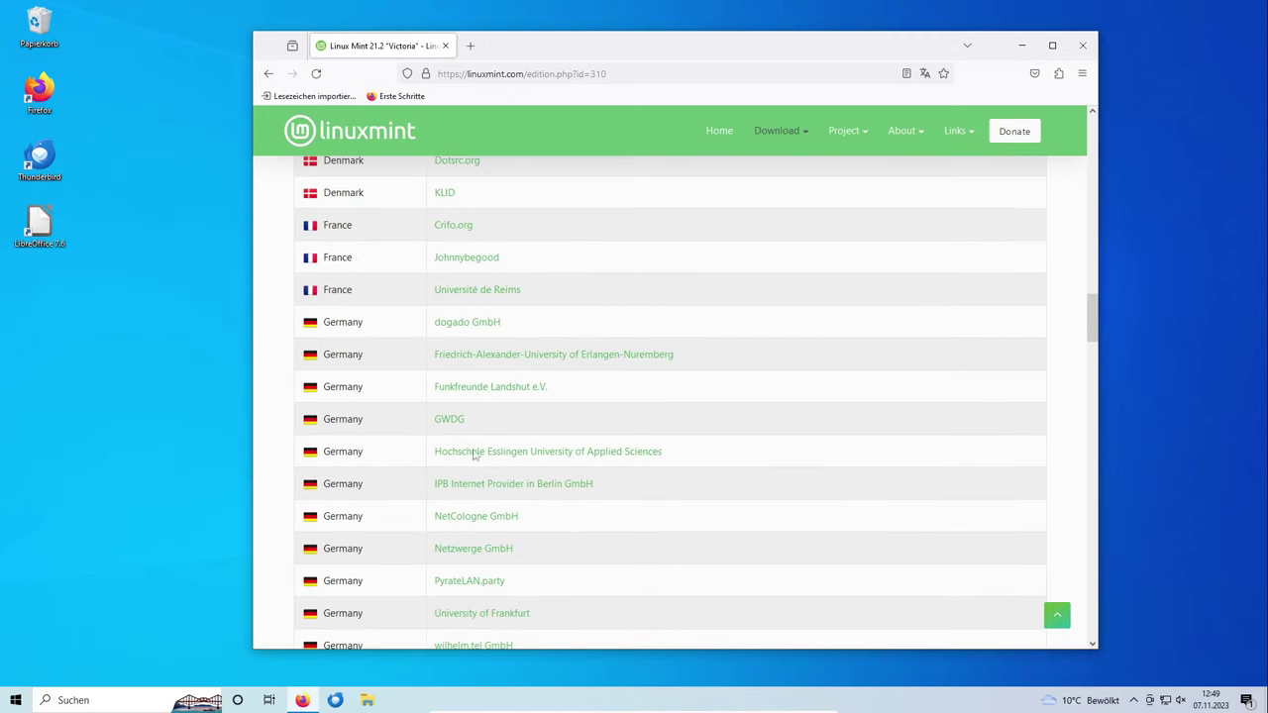
scroll(465, 379, down, 1)
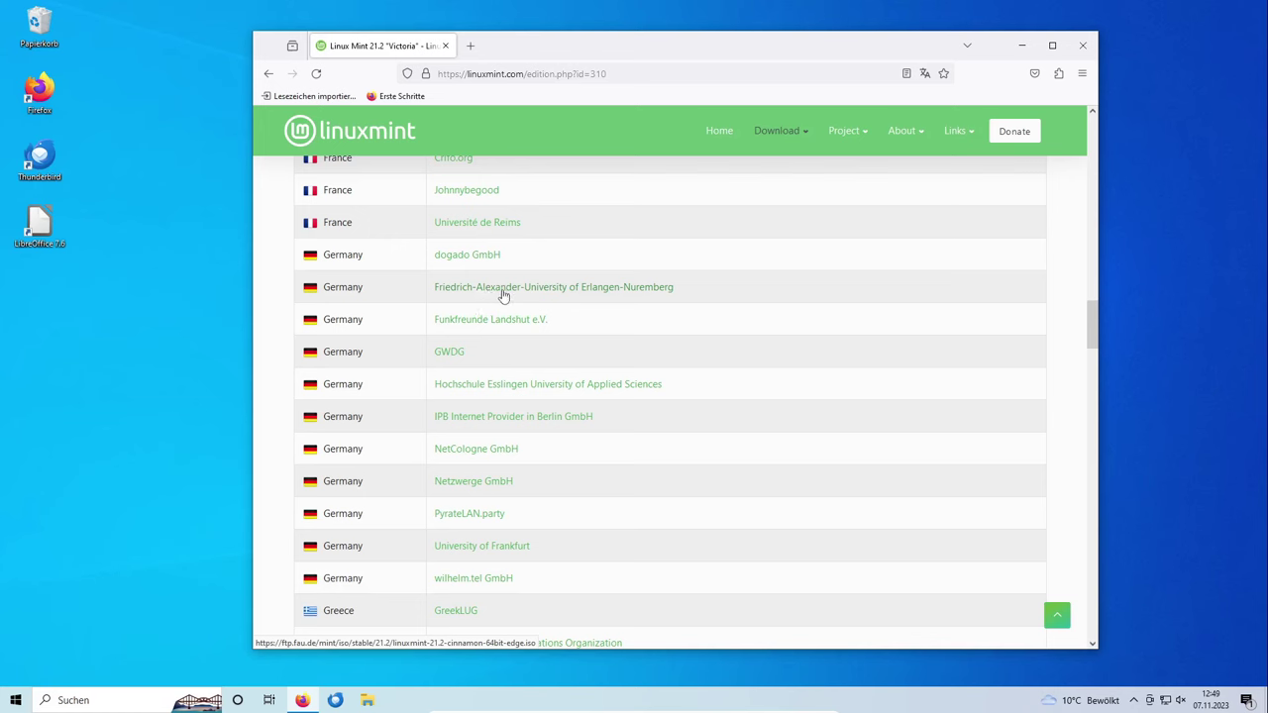
click(500, 294)
click(471, 46)
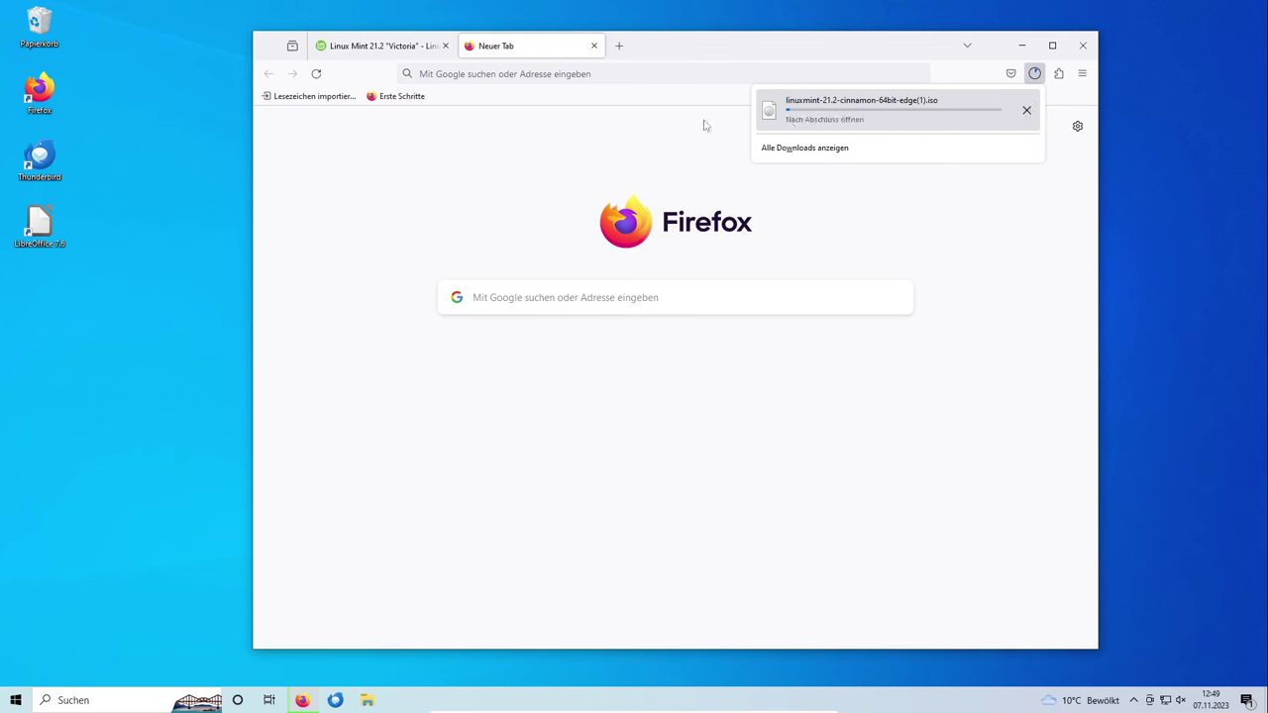
Go to etcher.io, which loads the balenaEtcher homepage at etcher.balena.io
click(485, 74)
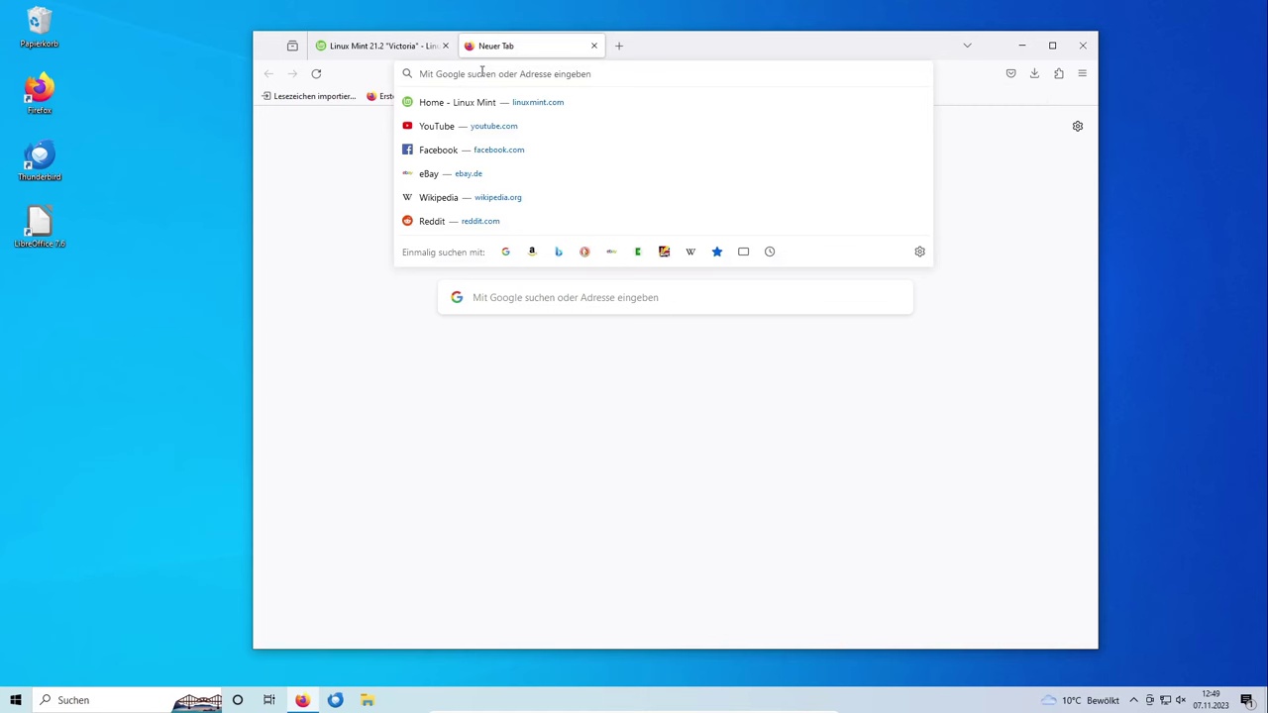
text(et)
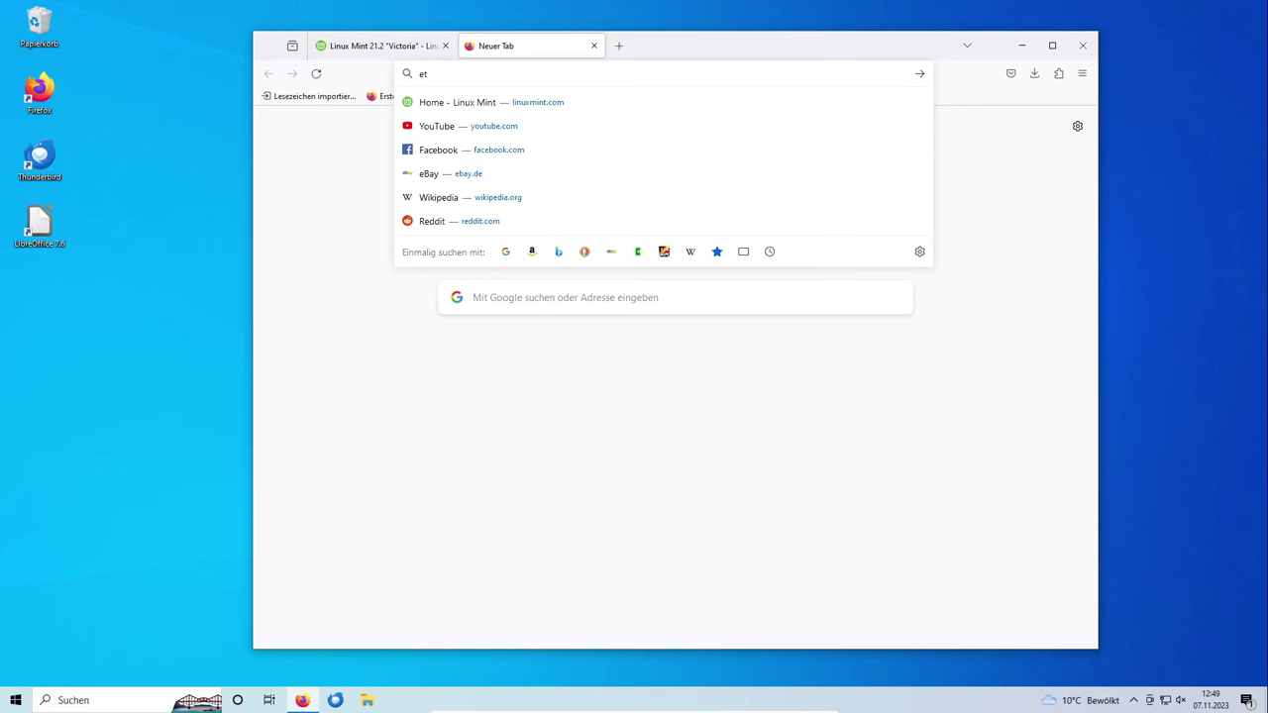
text(cher,)
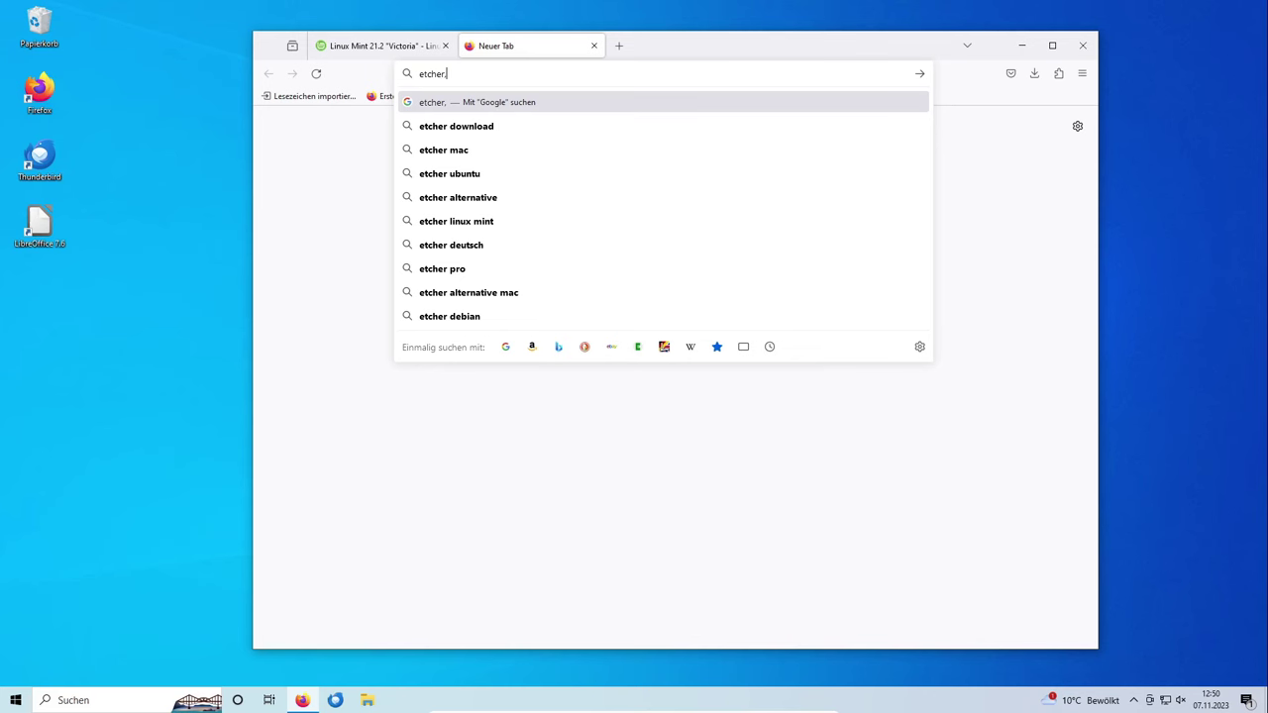
key(BackSpace)
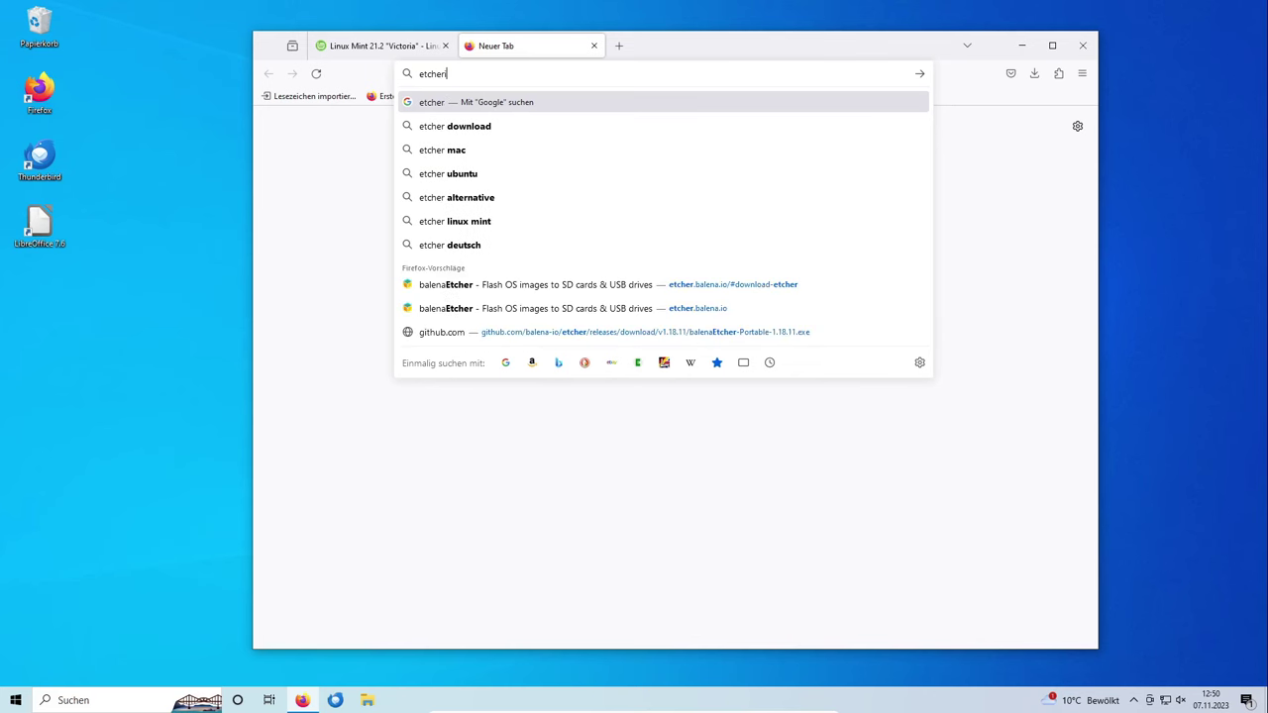
text(.io)
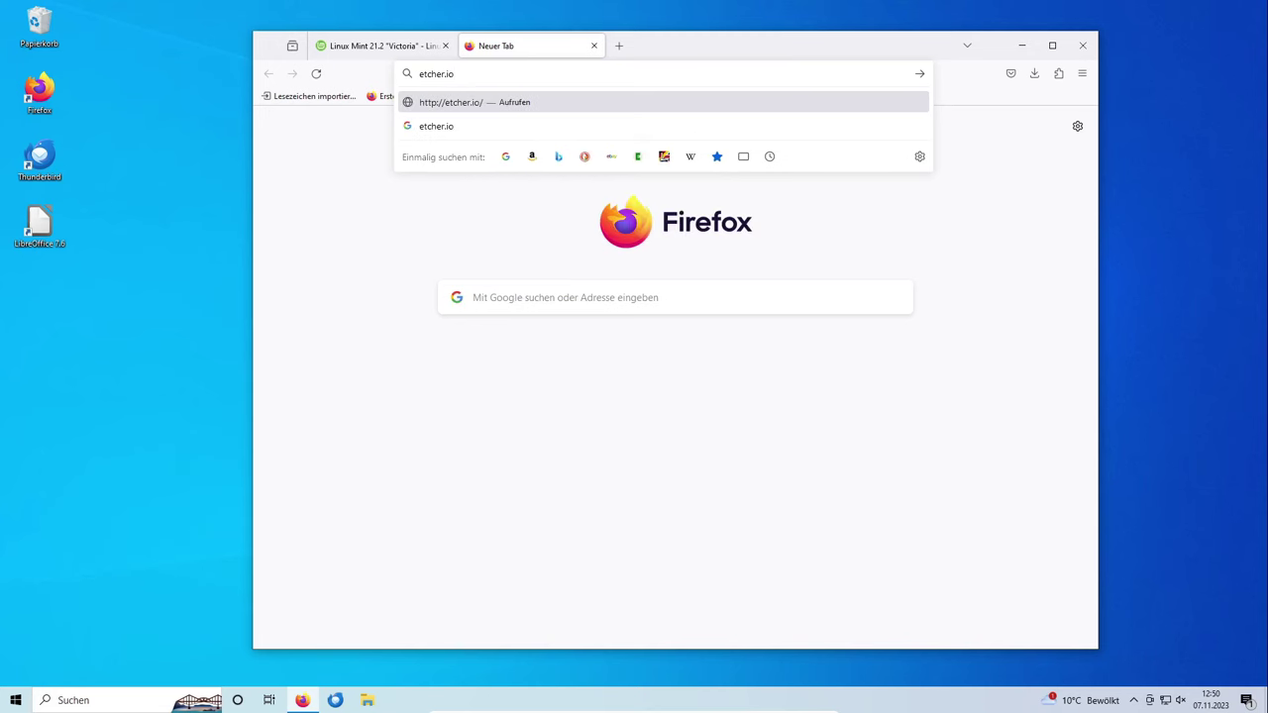
key(Return)
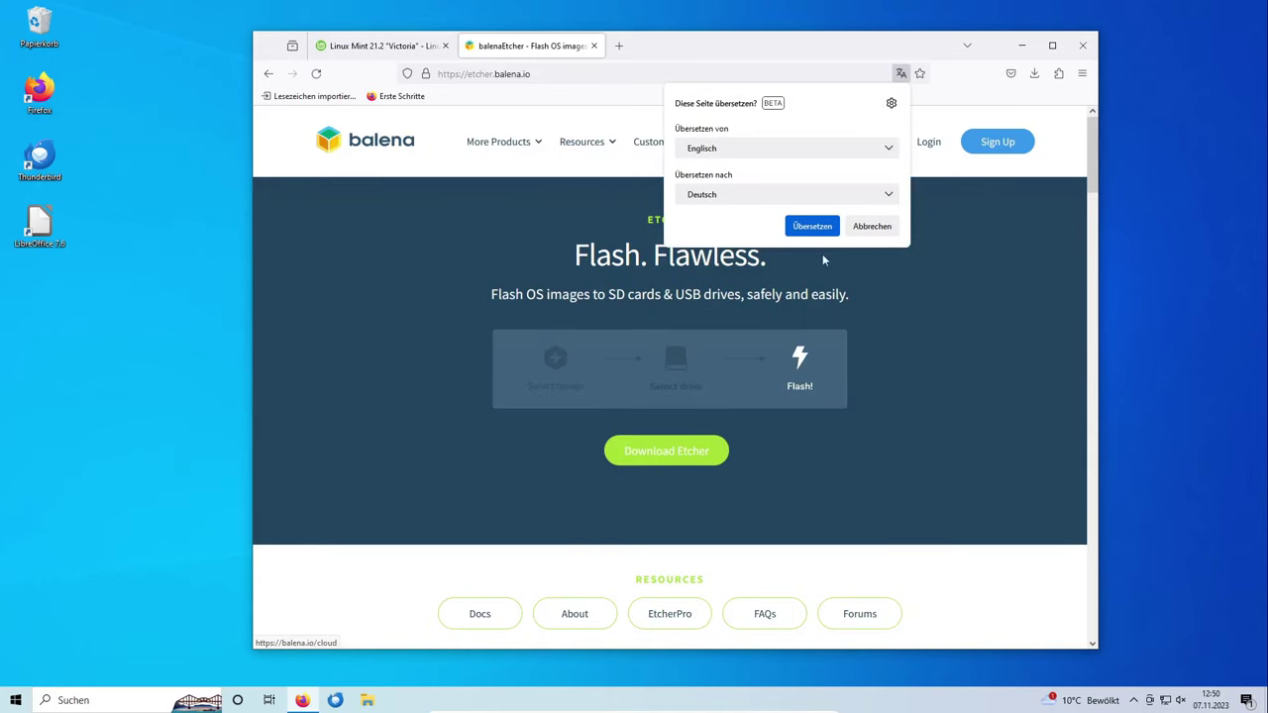
Dismiss the translation offer and download the portable Windows version of balenaEtcher
click(872, 226)
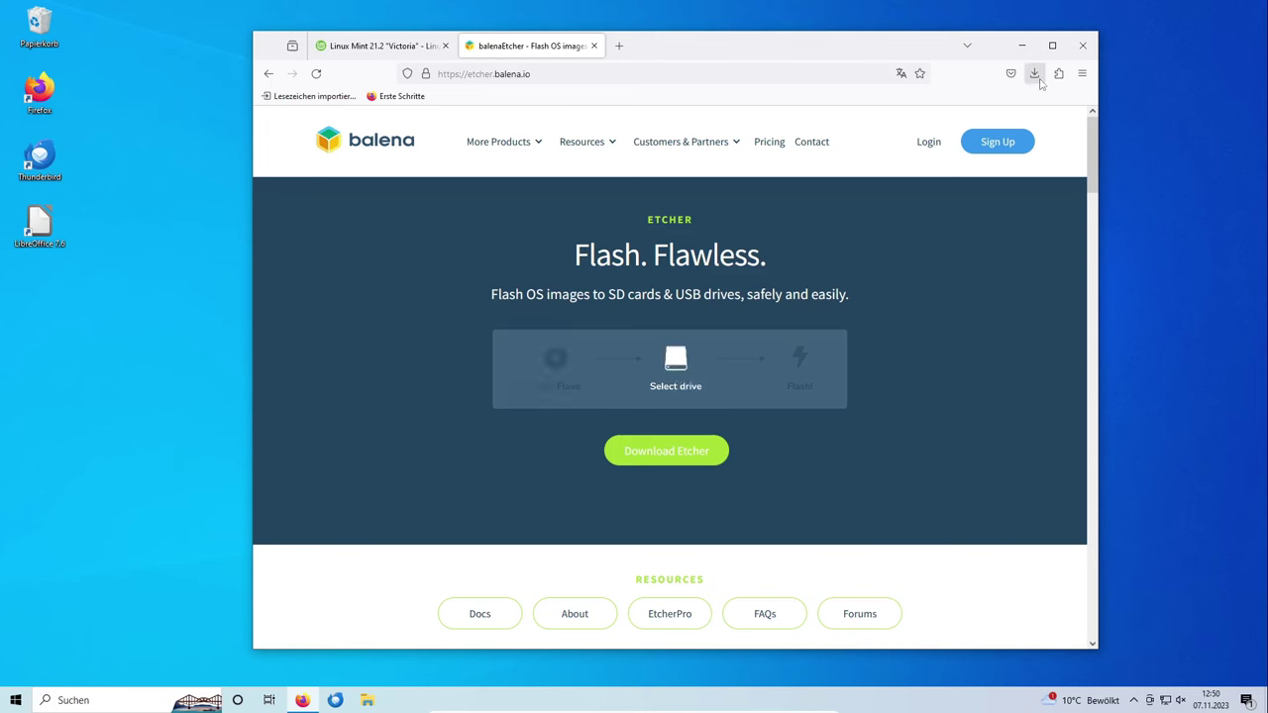
click(655, 454)
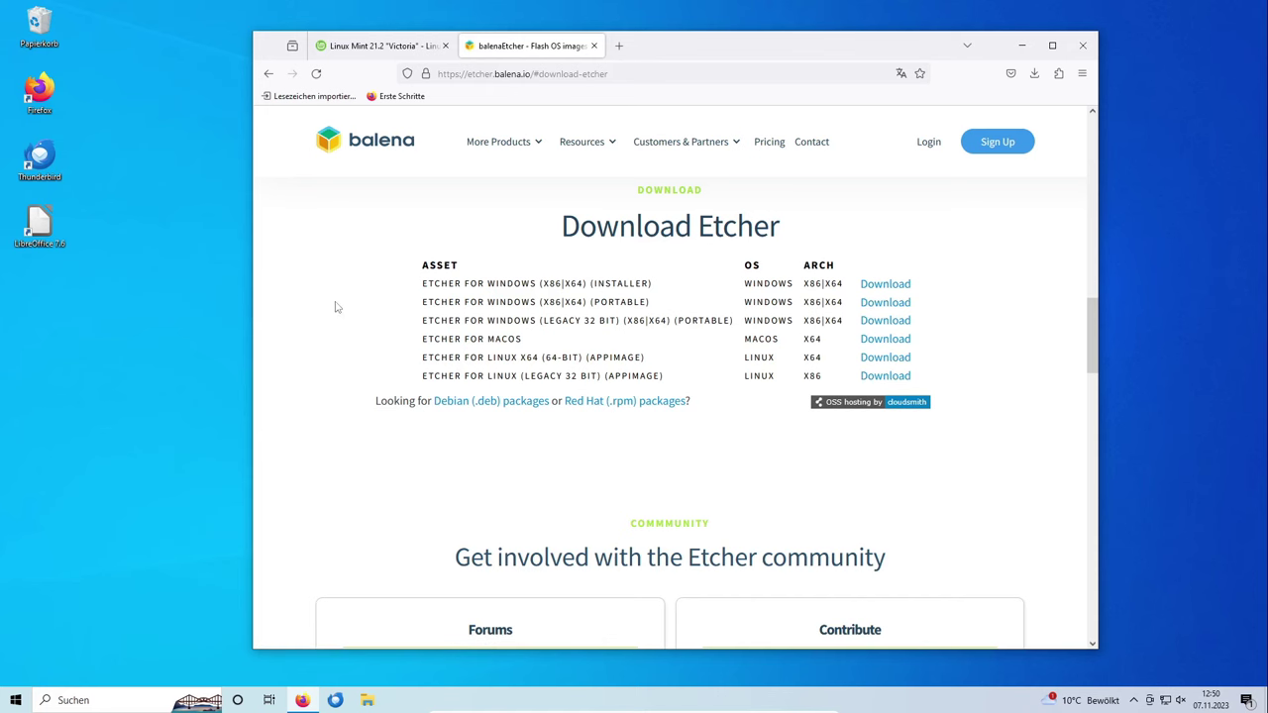
drag(422, 302, 766, 302)
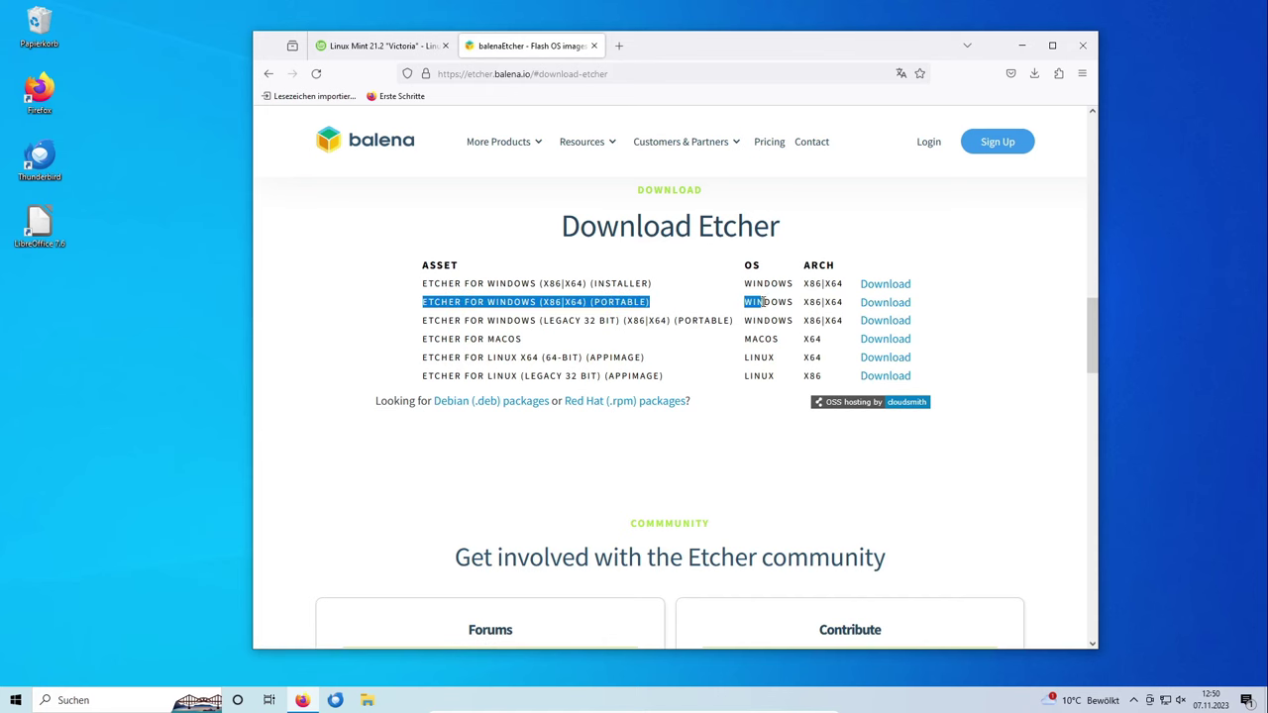
click(902, 307)
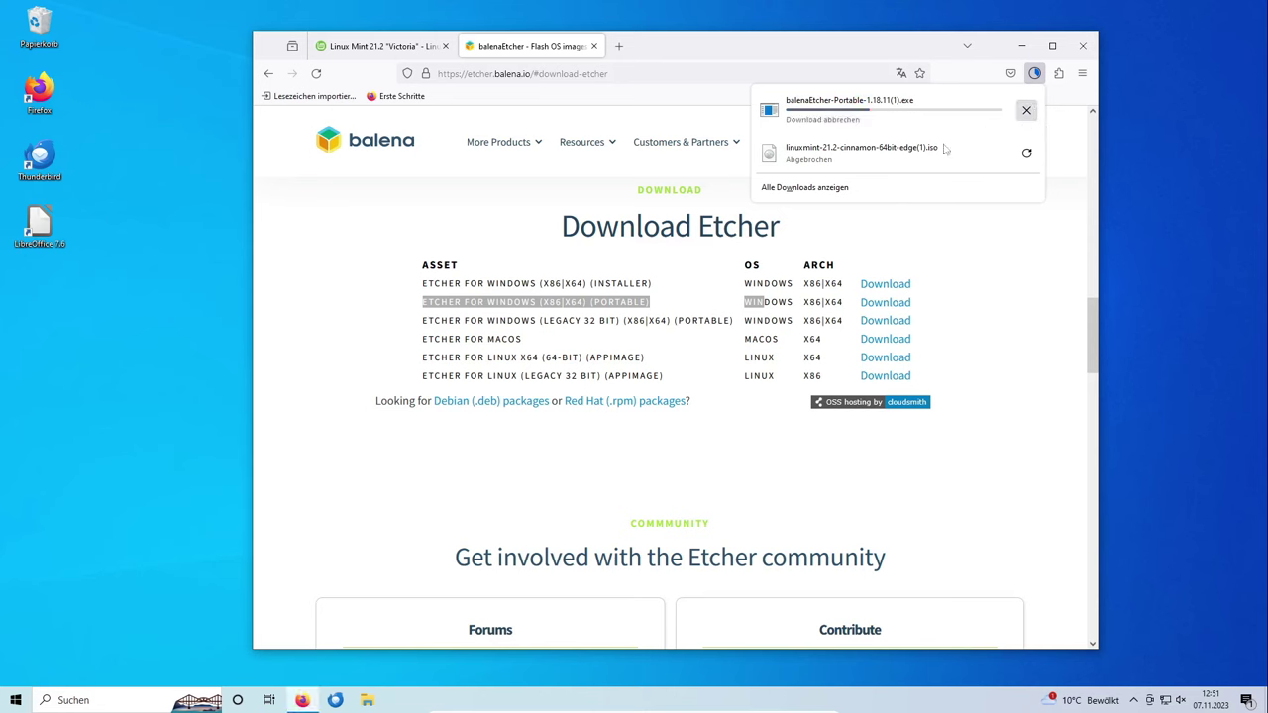
Cancel the paused Etcher download, close the downloads panel, and quit Firefox
click(1026, 110)
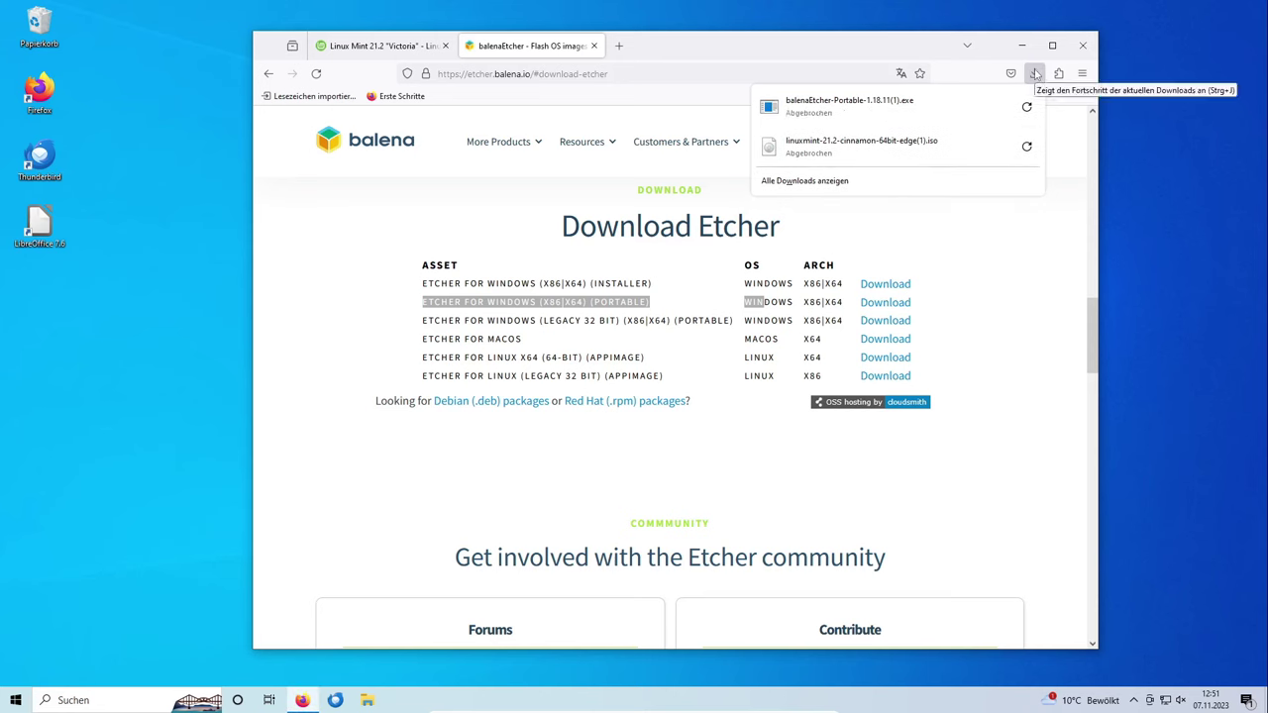
click(1035, 73)
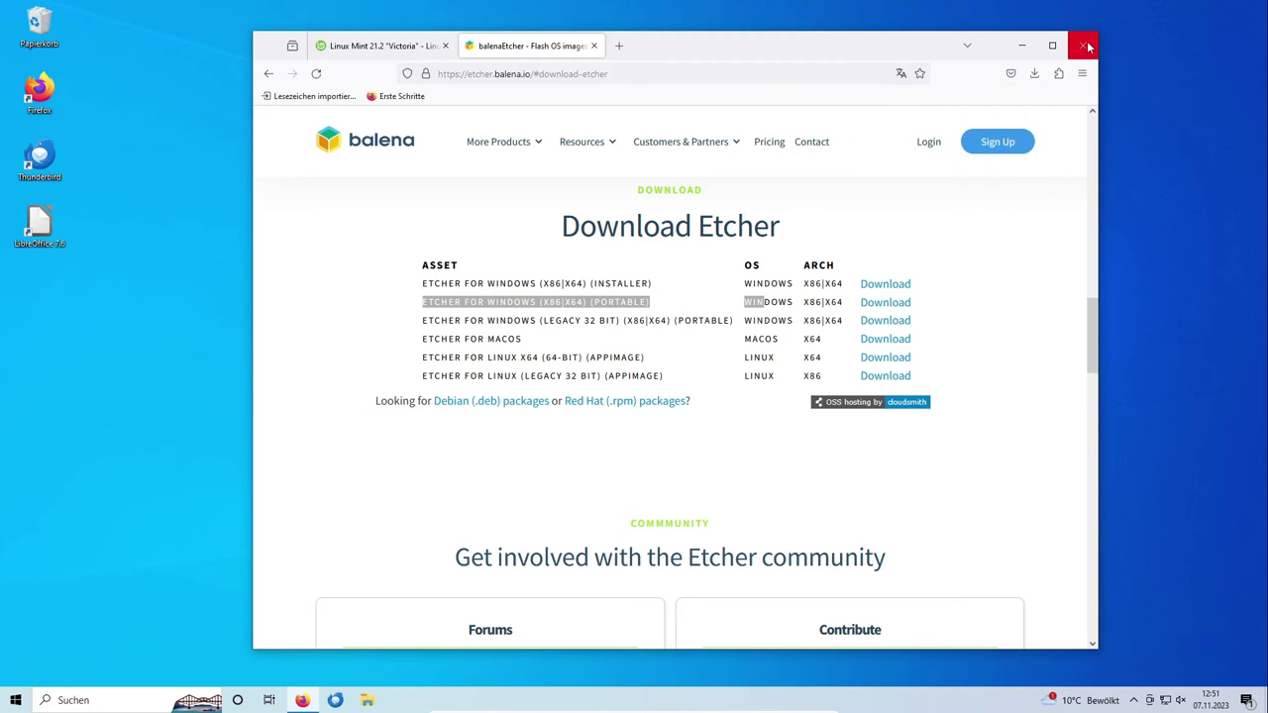
click(1087, 46)
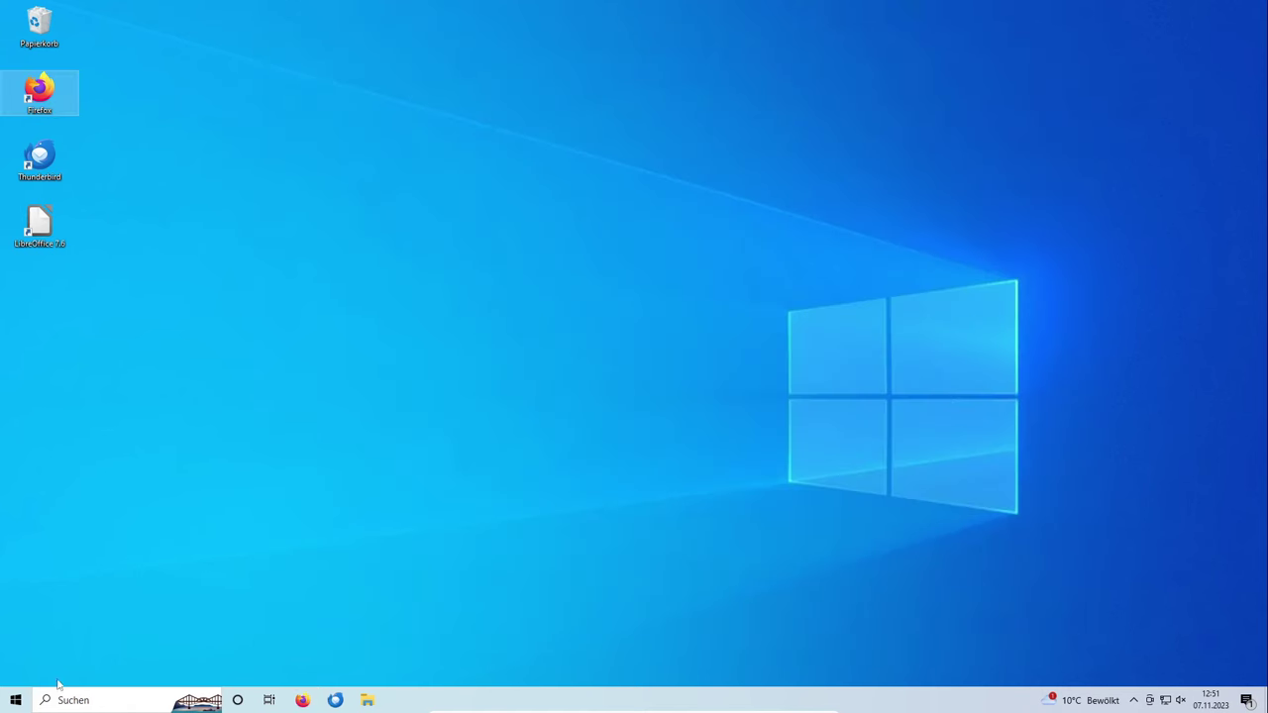
click(15, 700)
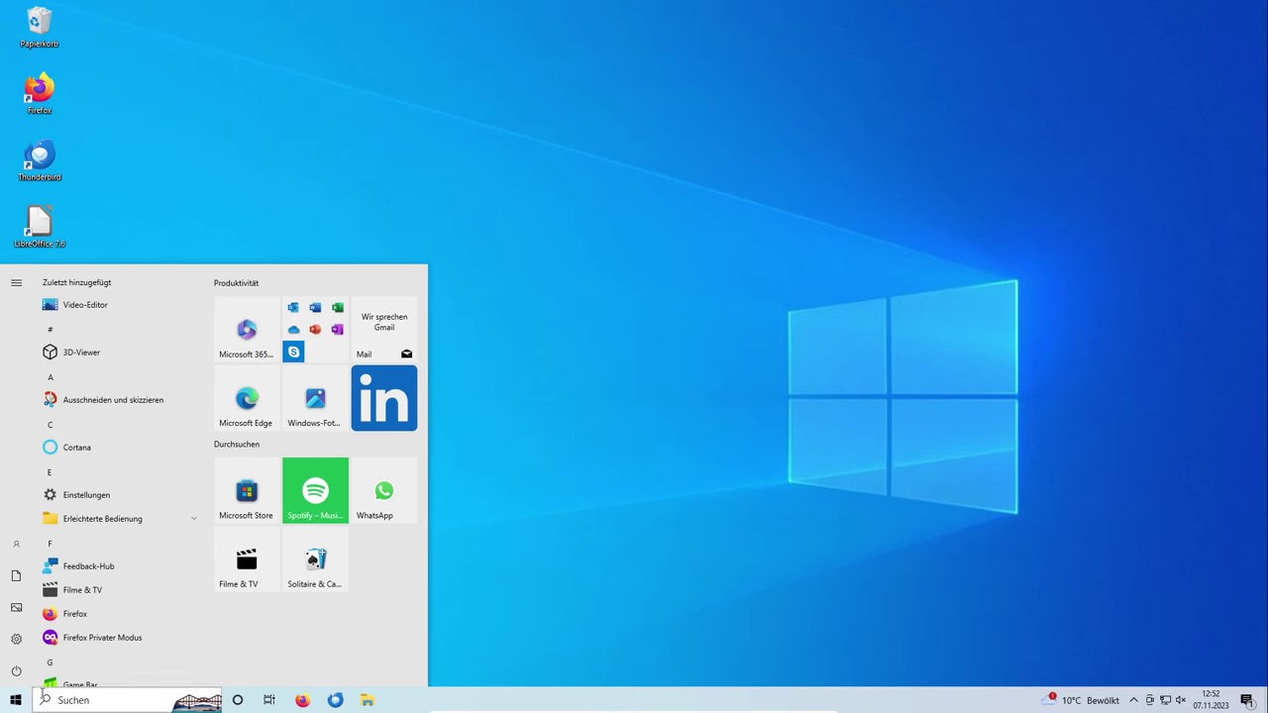
click(96, 700)
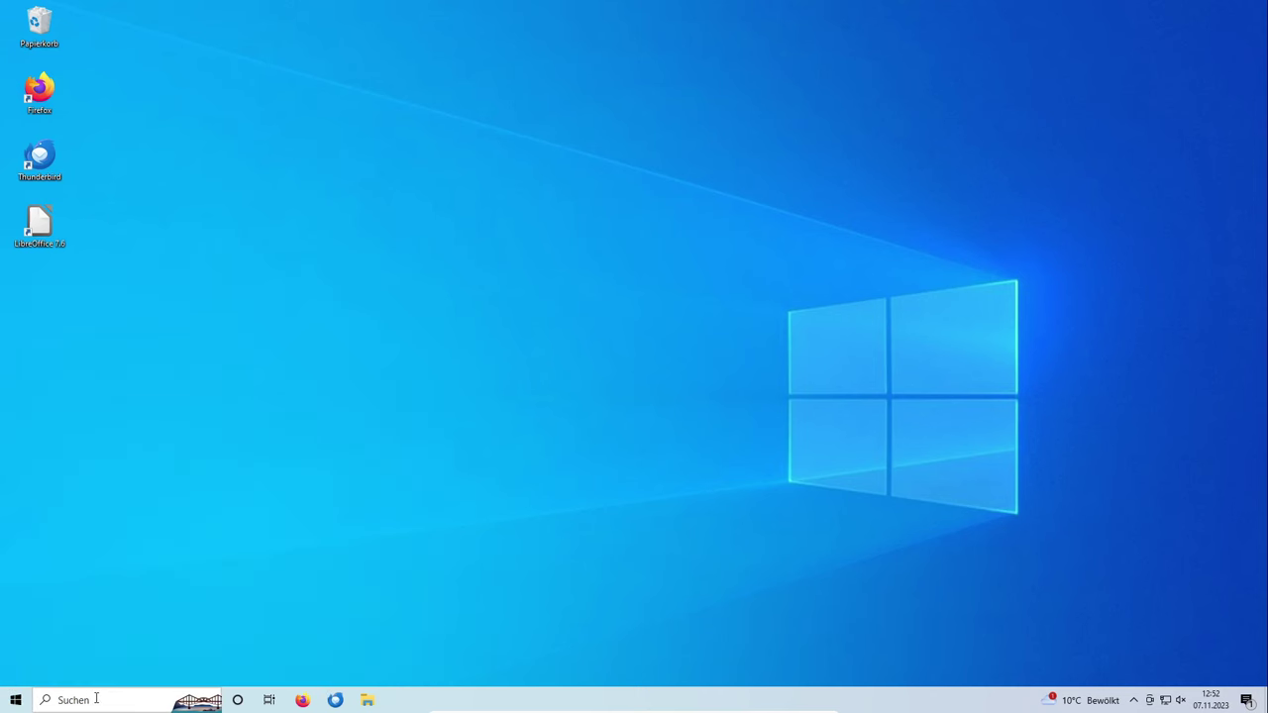
Open Disk Management through a 'parti' search and enlarge its window
text(parti)
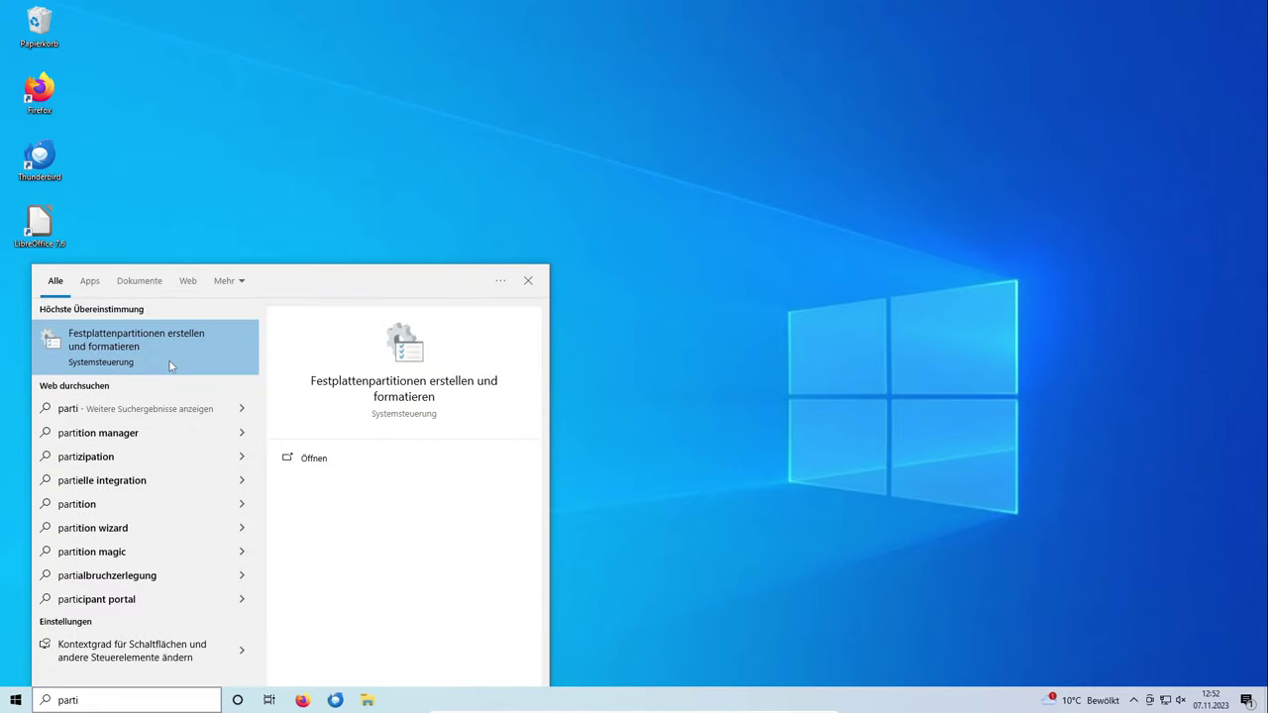
click(154, 345)
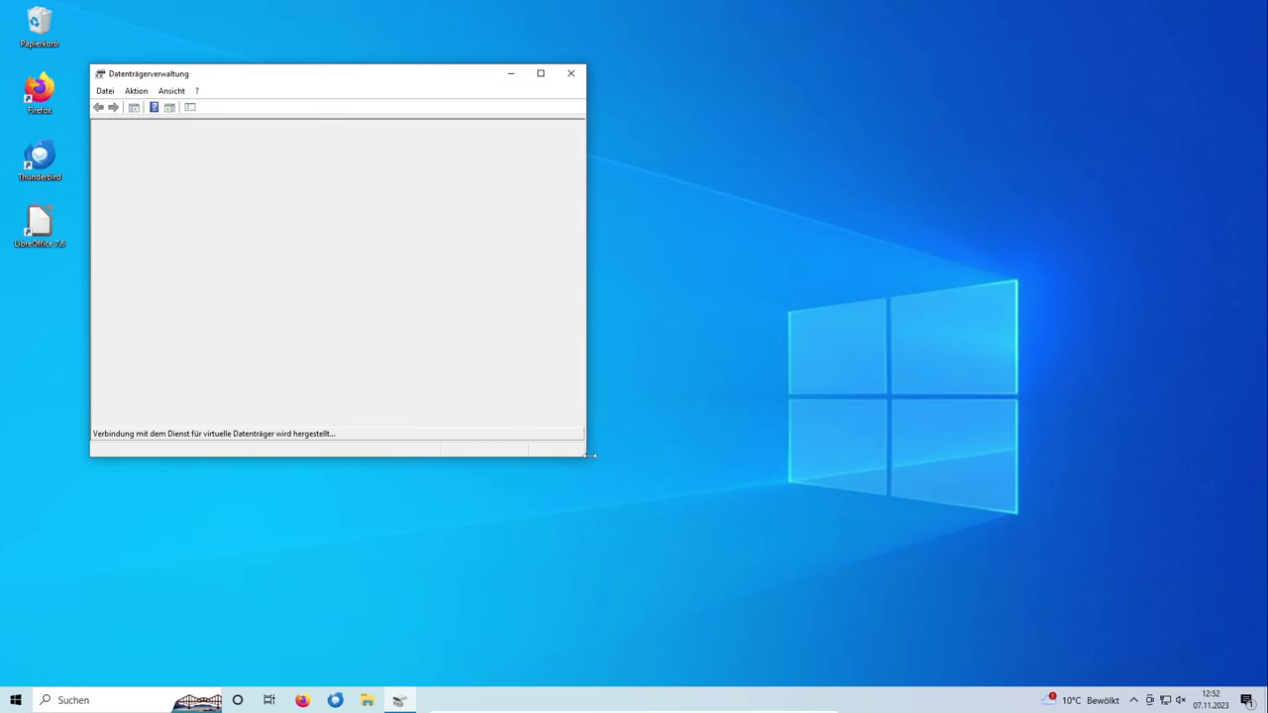
drag(589, 459, 973, 535)
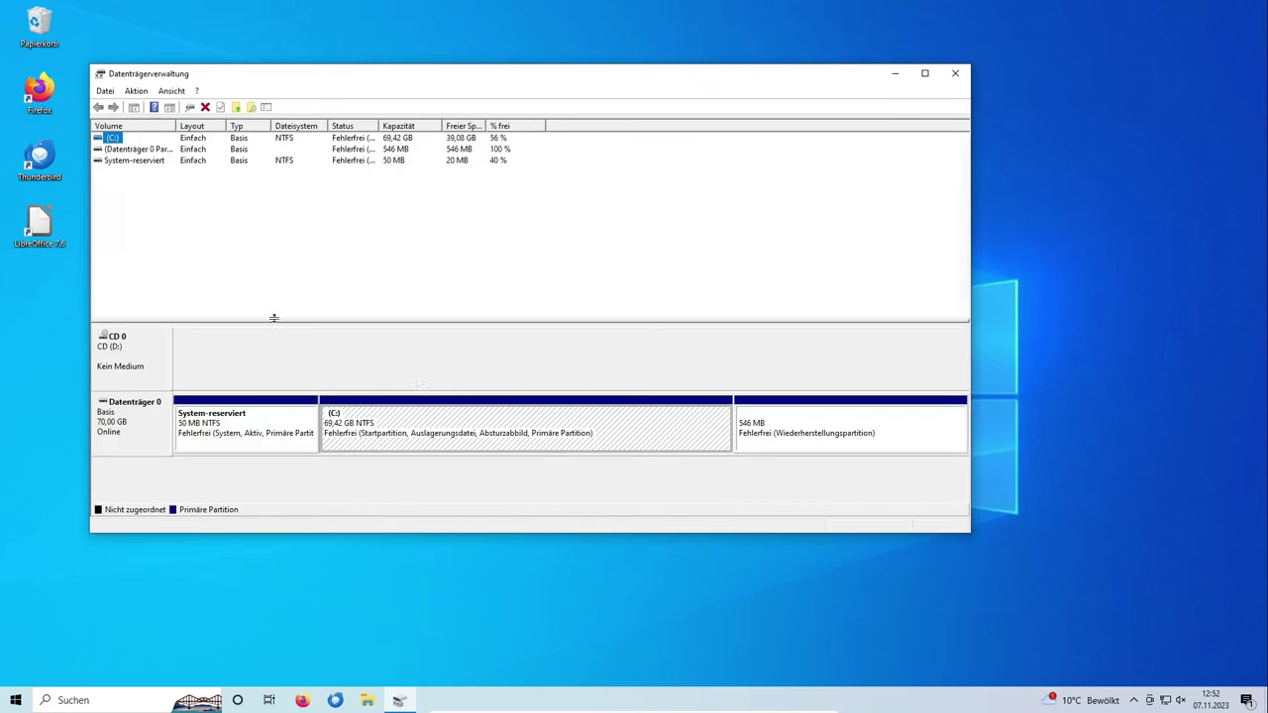
Select the 69,42 GB C: partition and show its context menu
right_click(472, 427)
click(404, 439)
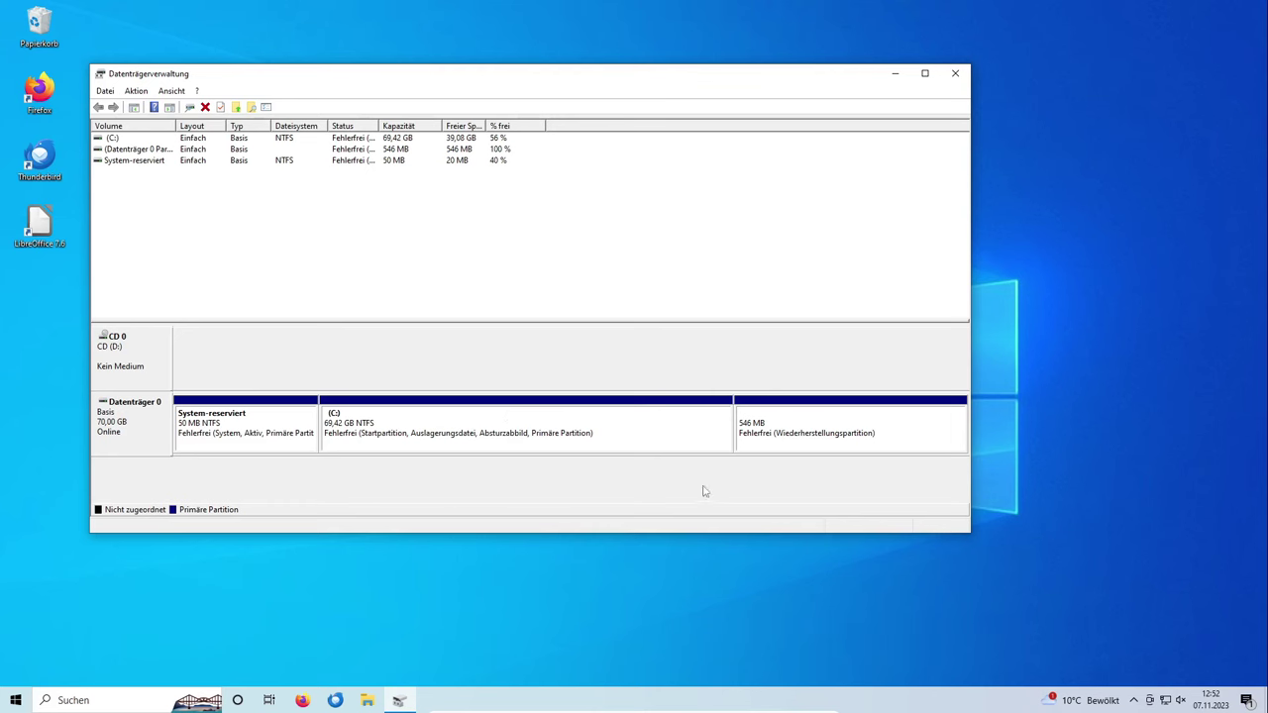
click(378, 438)
click(488, 428)
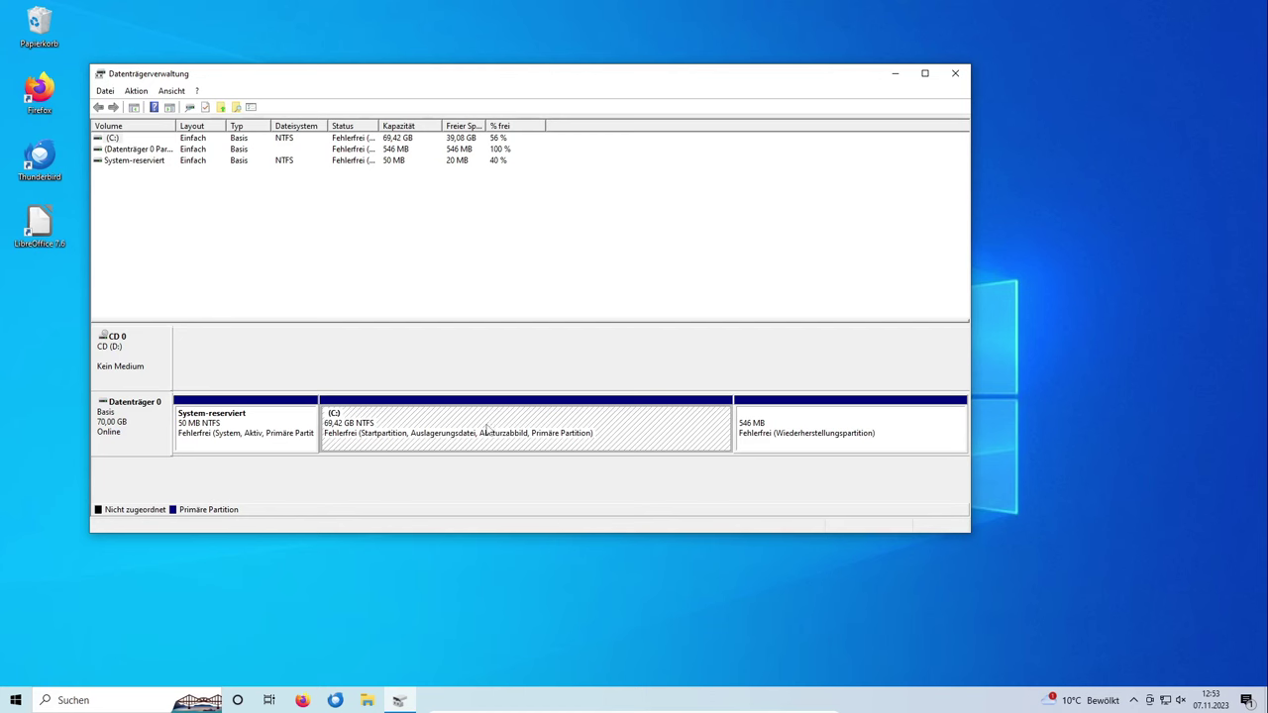
right_click(487, 429)
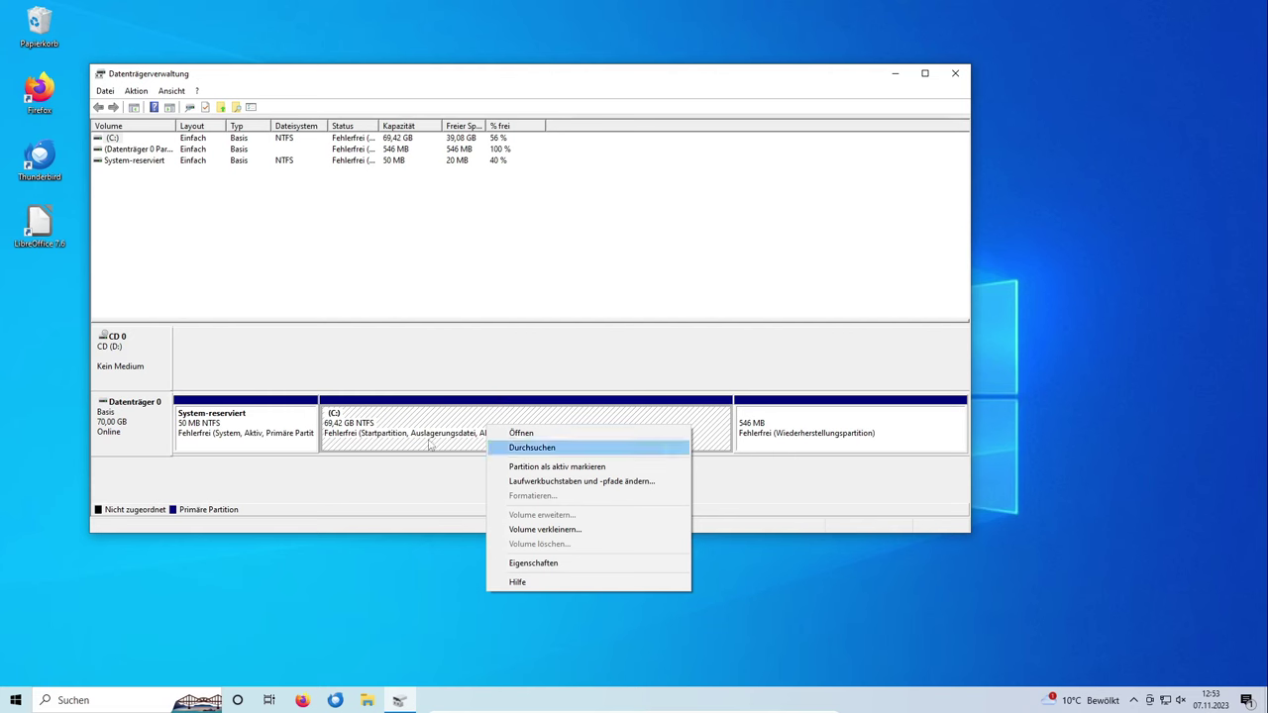
Use Volume verkleinern to change the proposed 39963 MB to 30000 MB and shrink C:
click(556, 530)
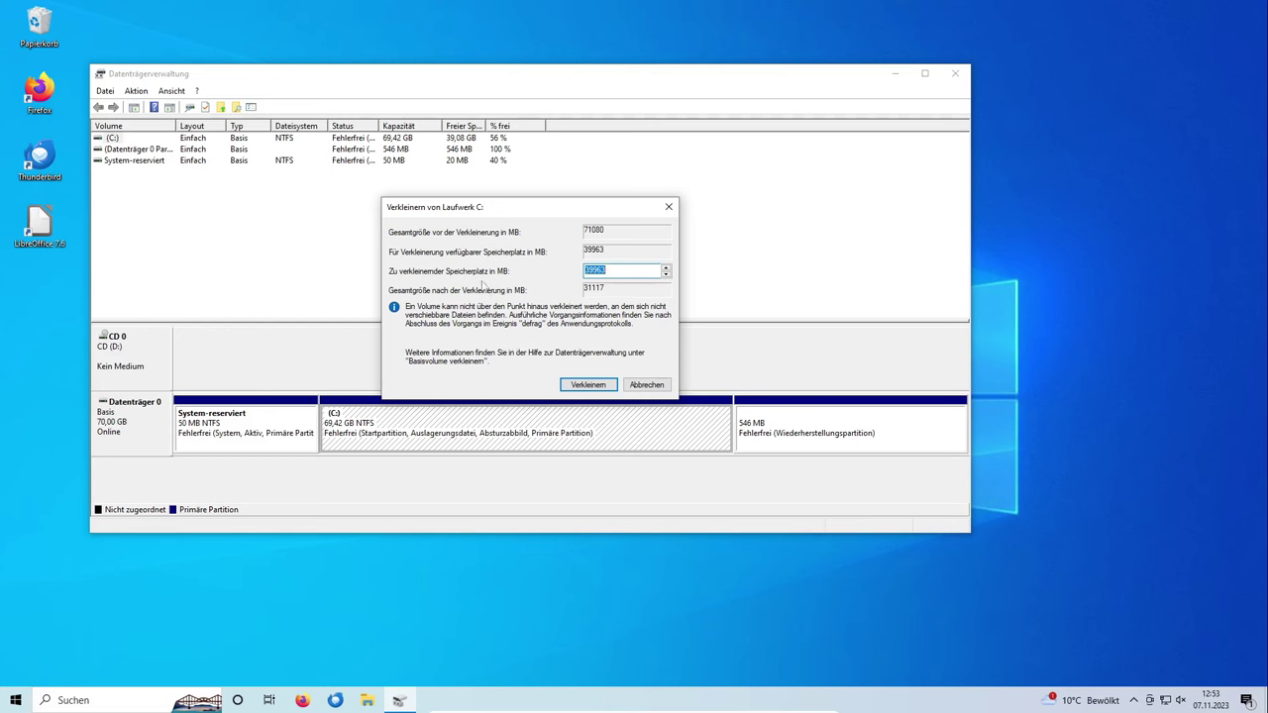
click(622, 271)
double_click(622, 270)
text(30000)
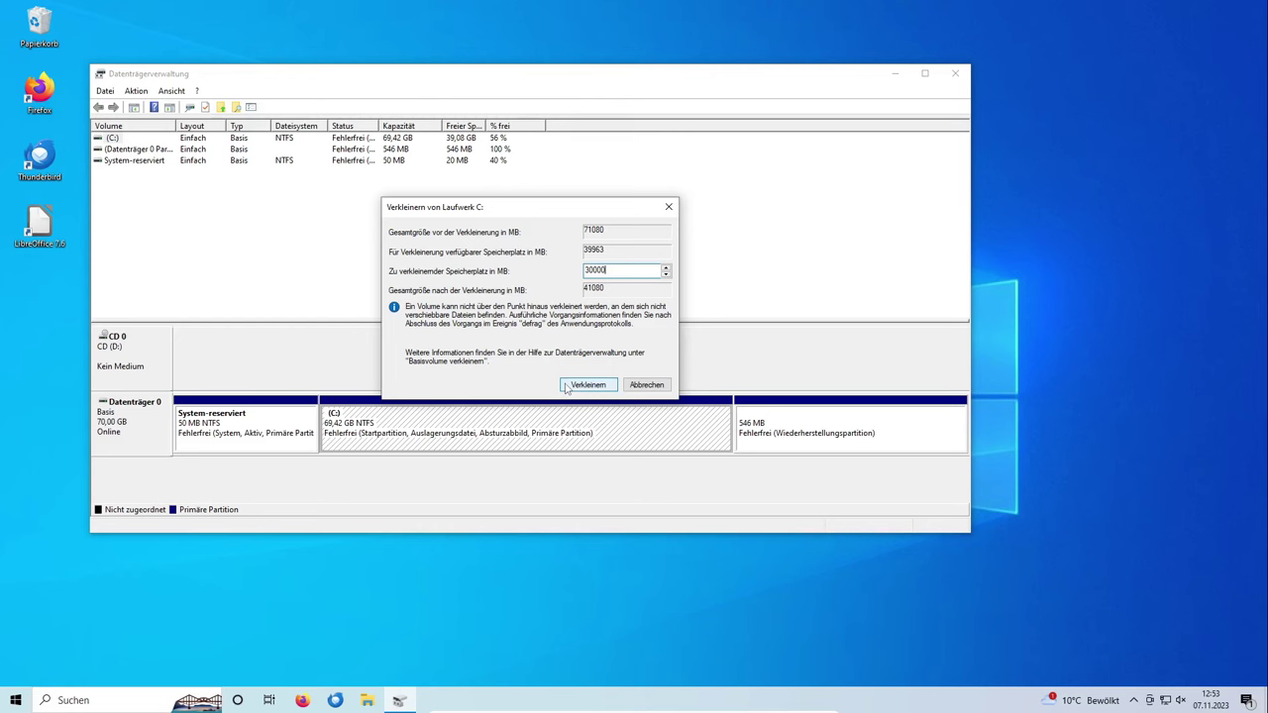
click(567, 386)
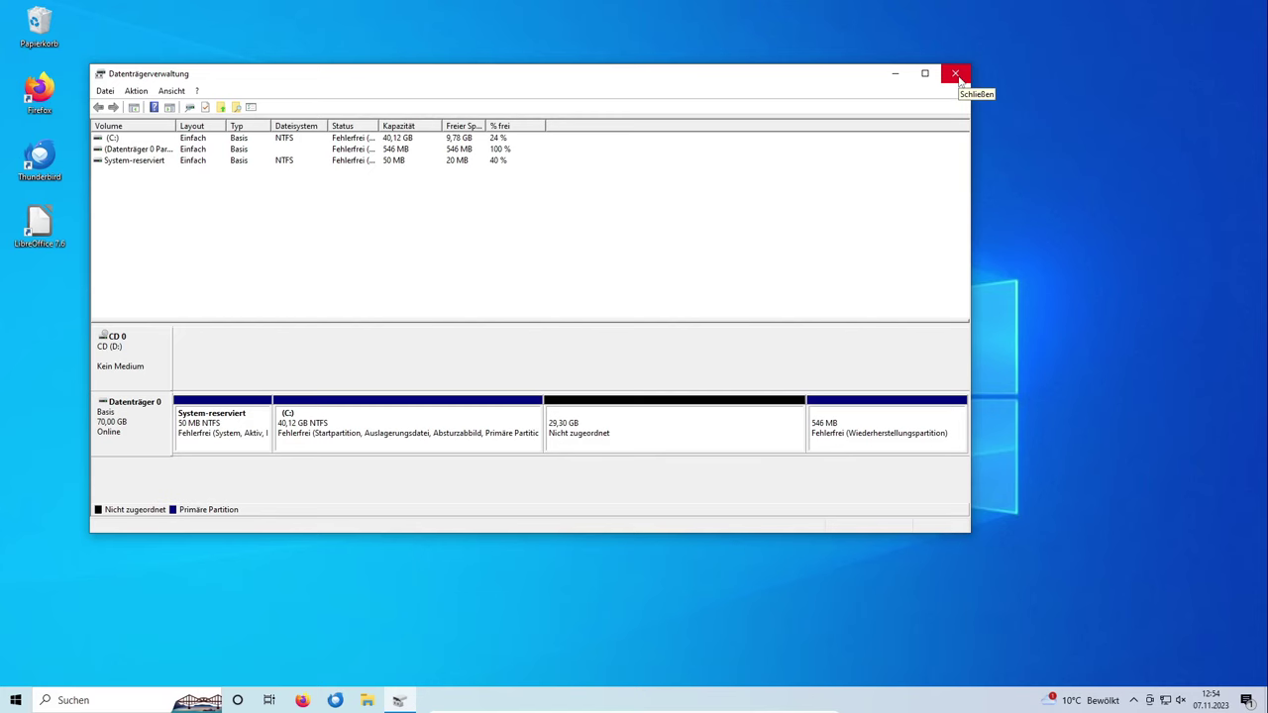
Close the Datenträgerverwaltung window
click(956, 76)
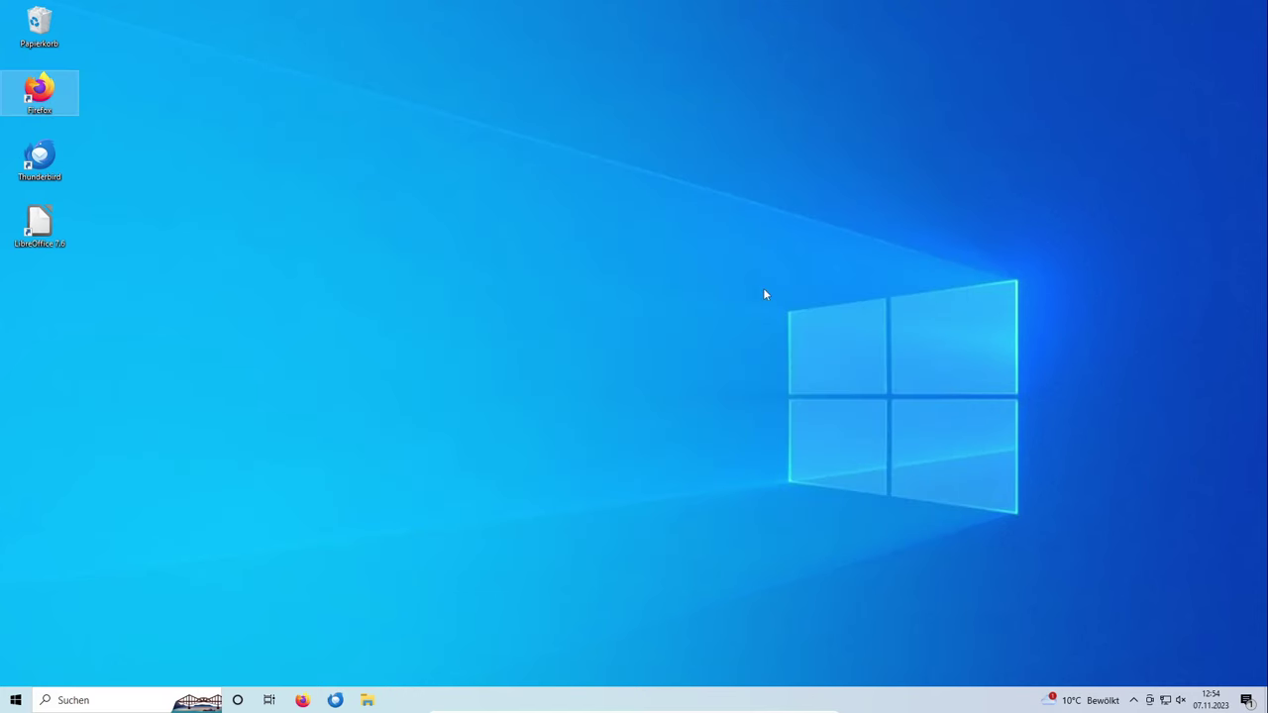
Show Downloads in File Explorer, containing the Mint 21.2 ISO and balenaEtcher-Portable-1.18.11
click(367, 701)
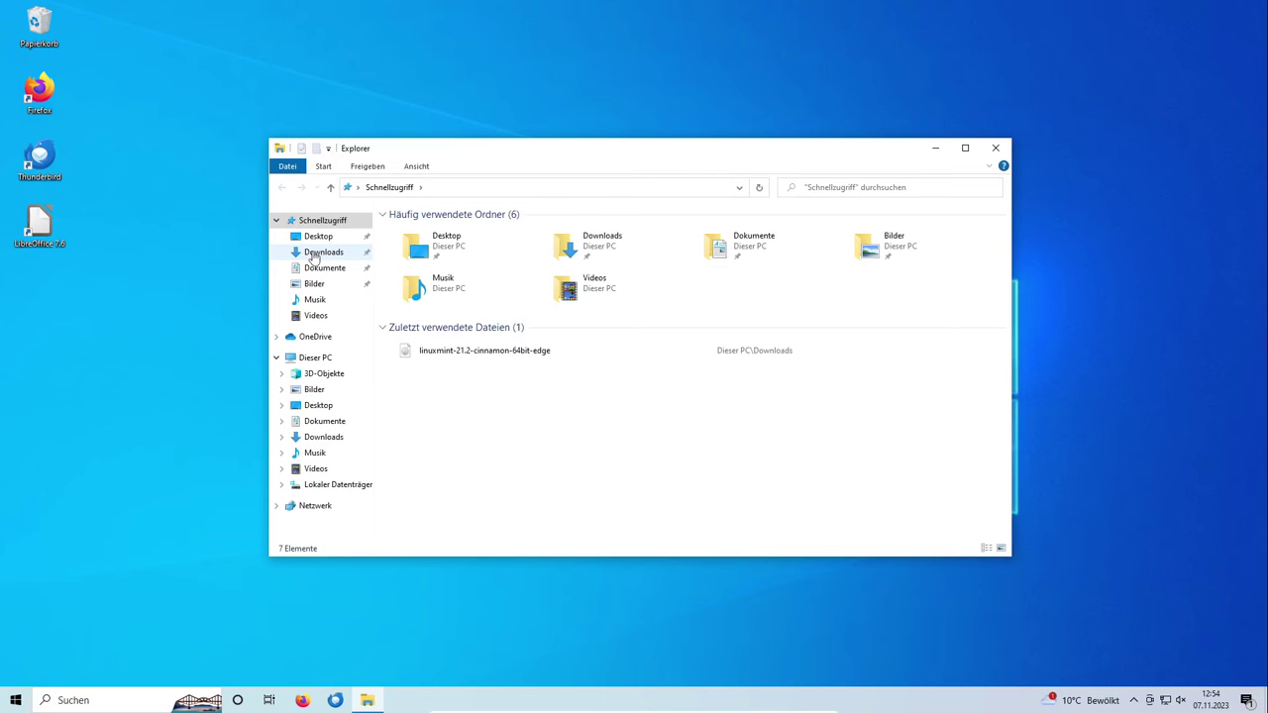
click(329, 253)
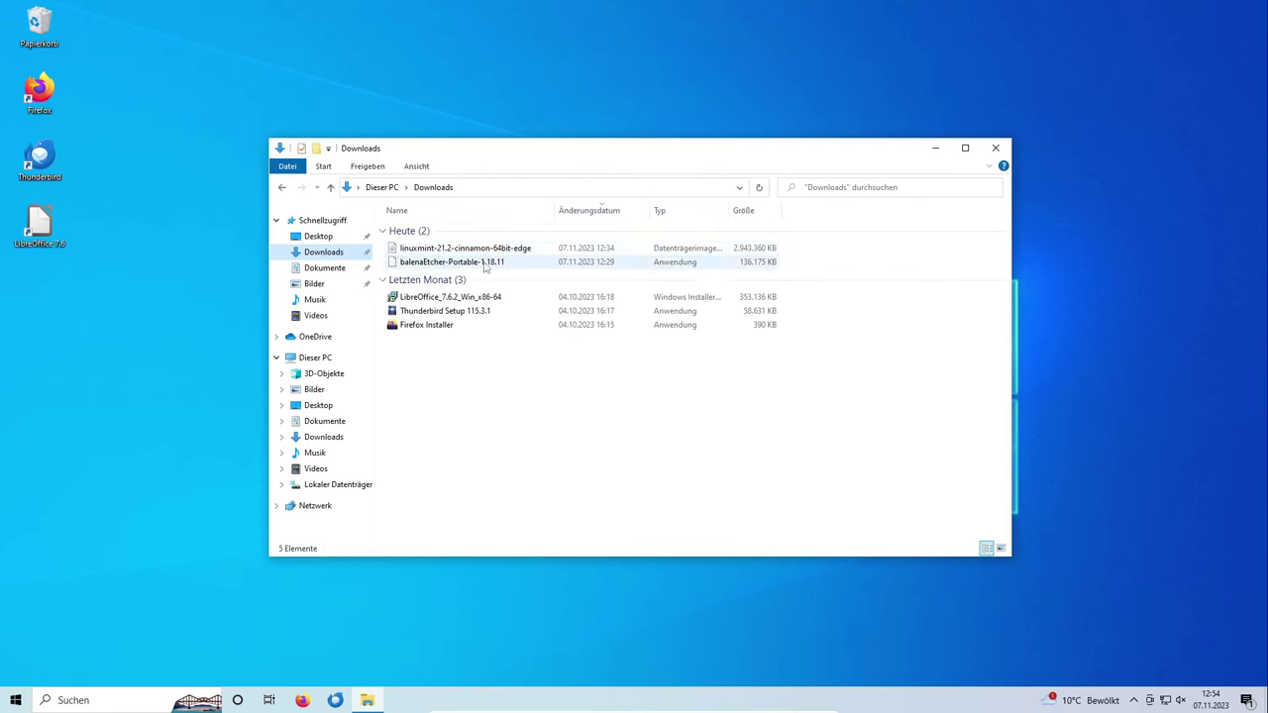
Launch balenaEtcher-Portable and load the linuxmint-21.2-cinnamon-64bit-edge ISO as the source image
click(486, 264)
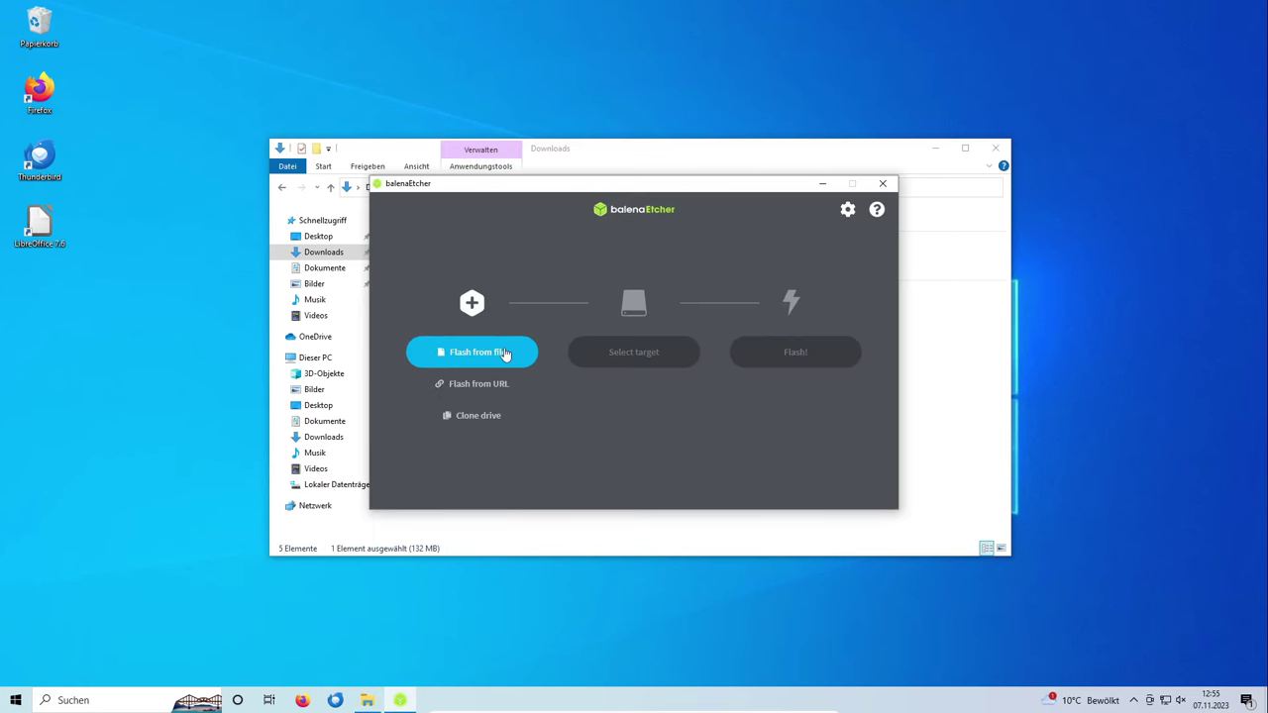
click(502, 354)
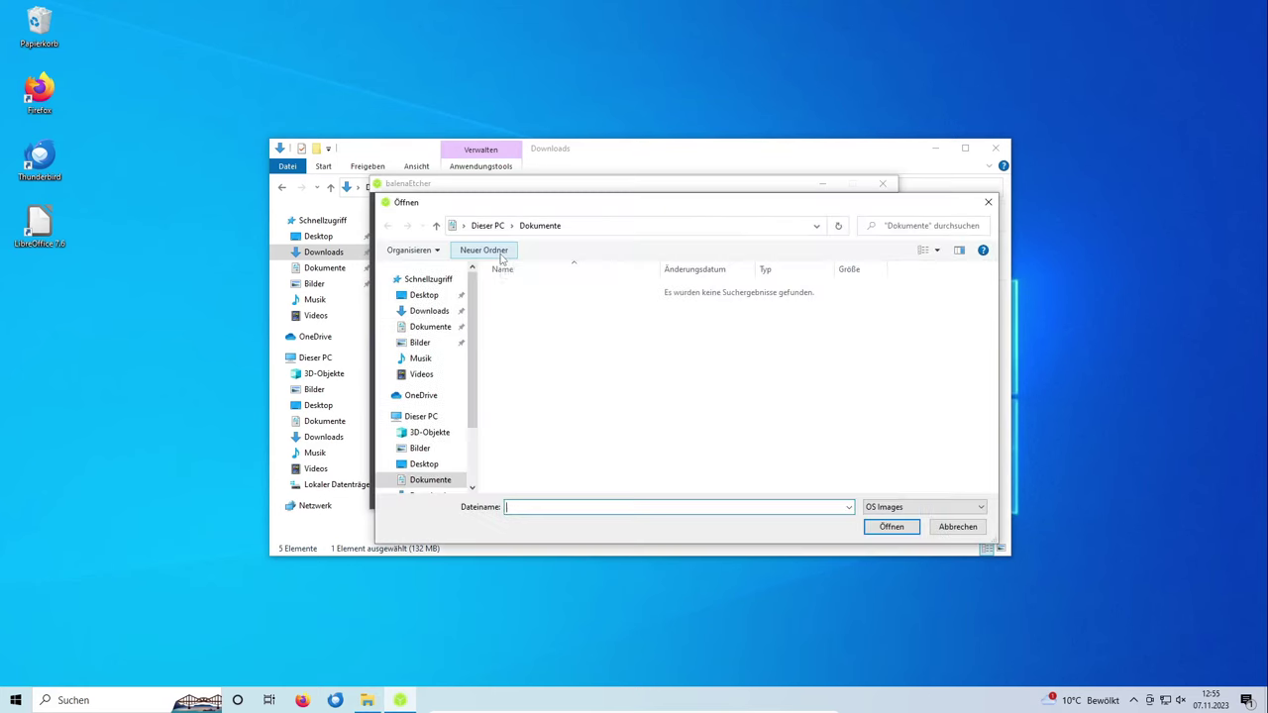
click(431, 313)
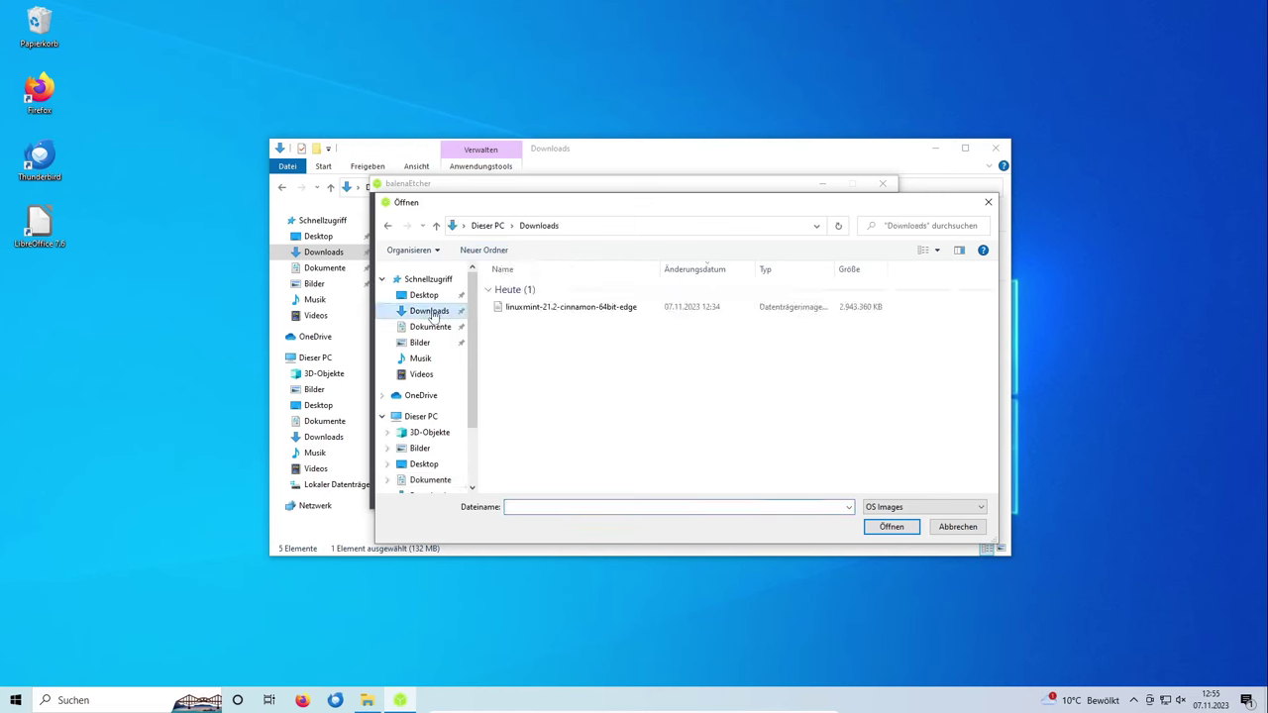
click(530, 311)
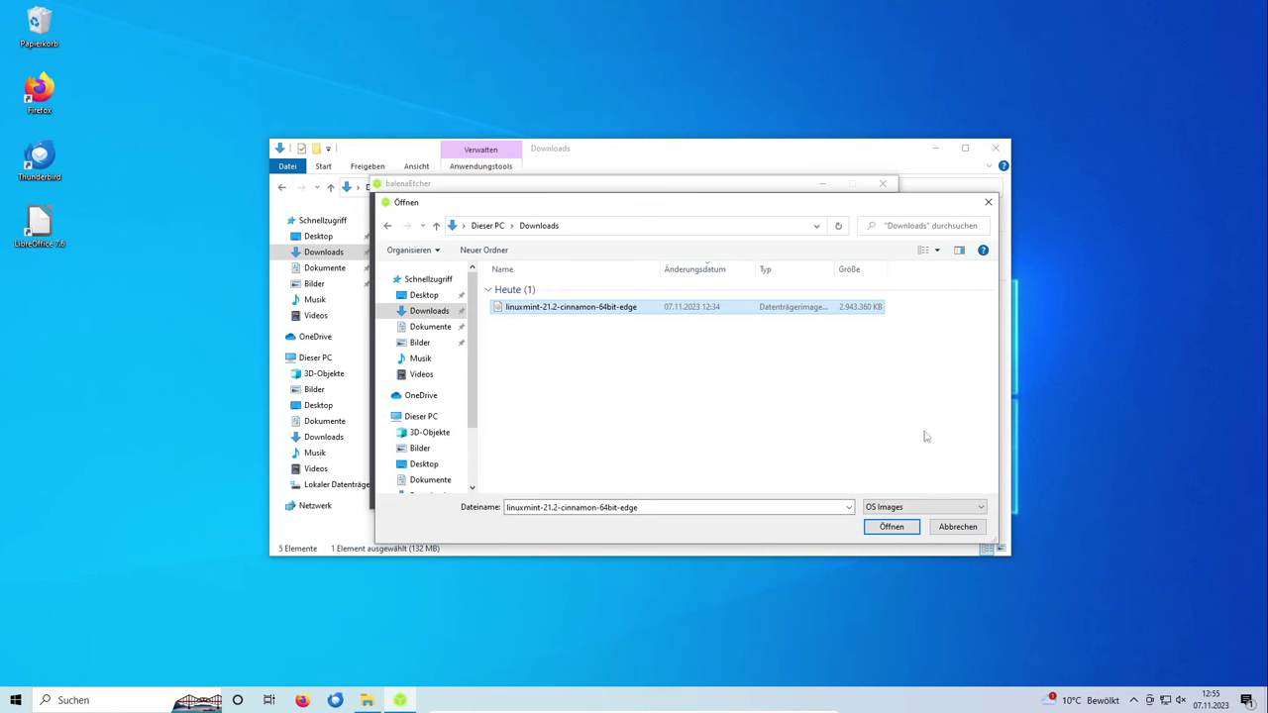
click(900, 530)
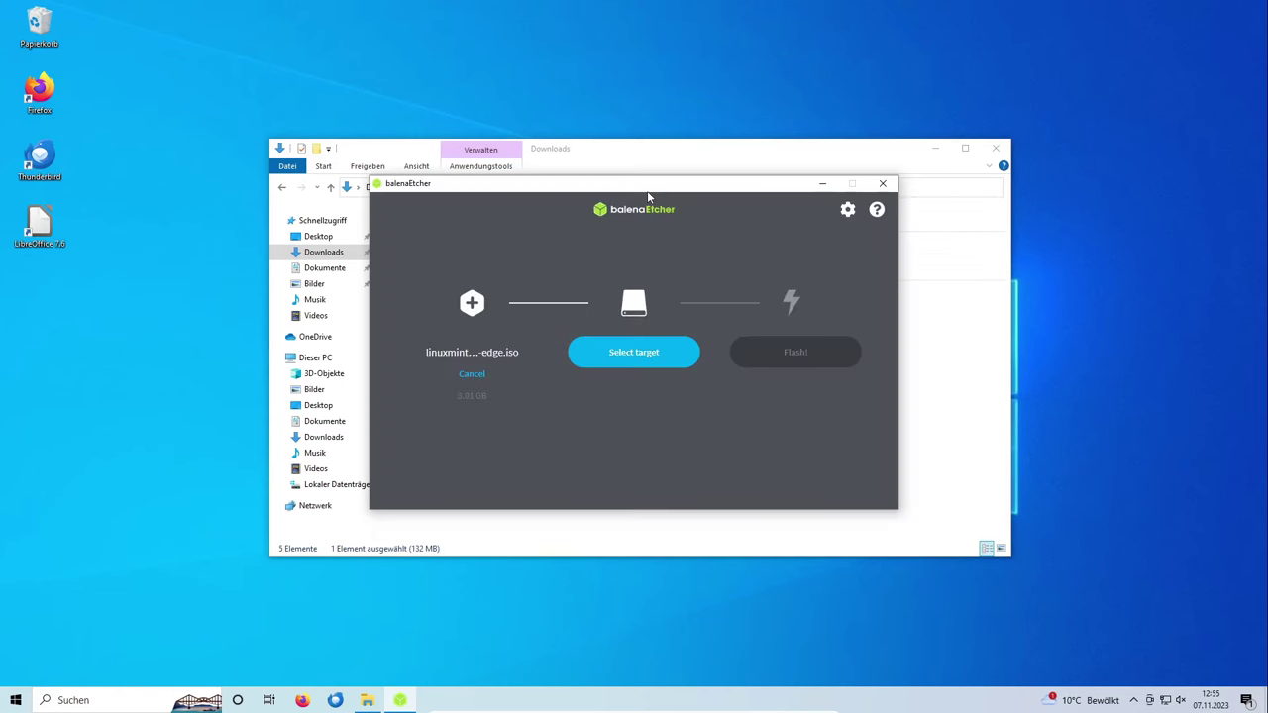
Check Etcher's target drive list, cancel without a drive, then close Etcher and Downloads
click(630, 352)
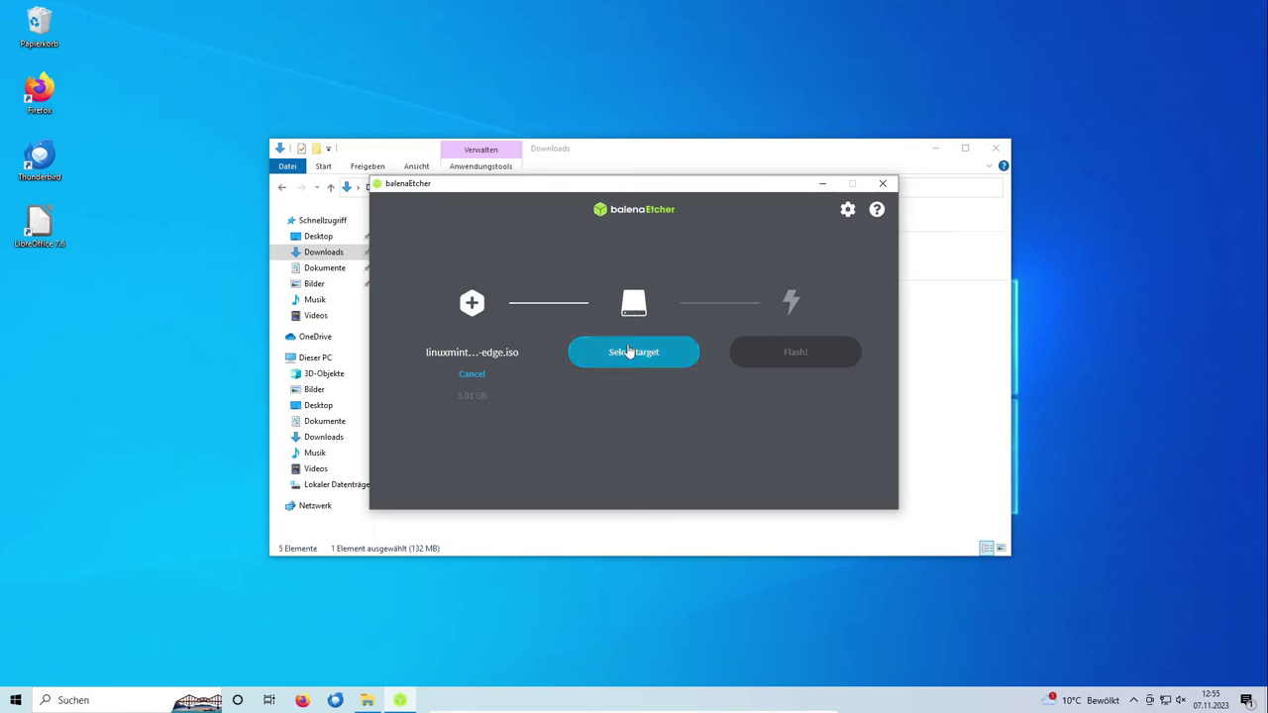
click(623, 357)
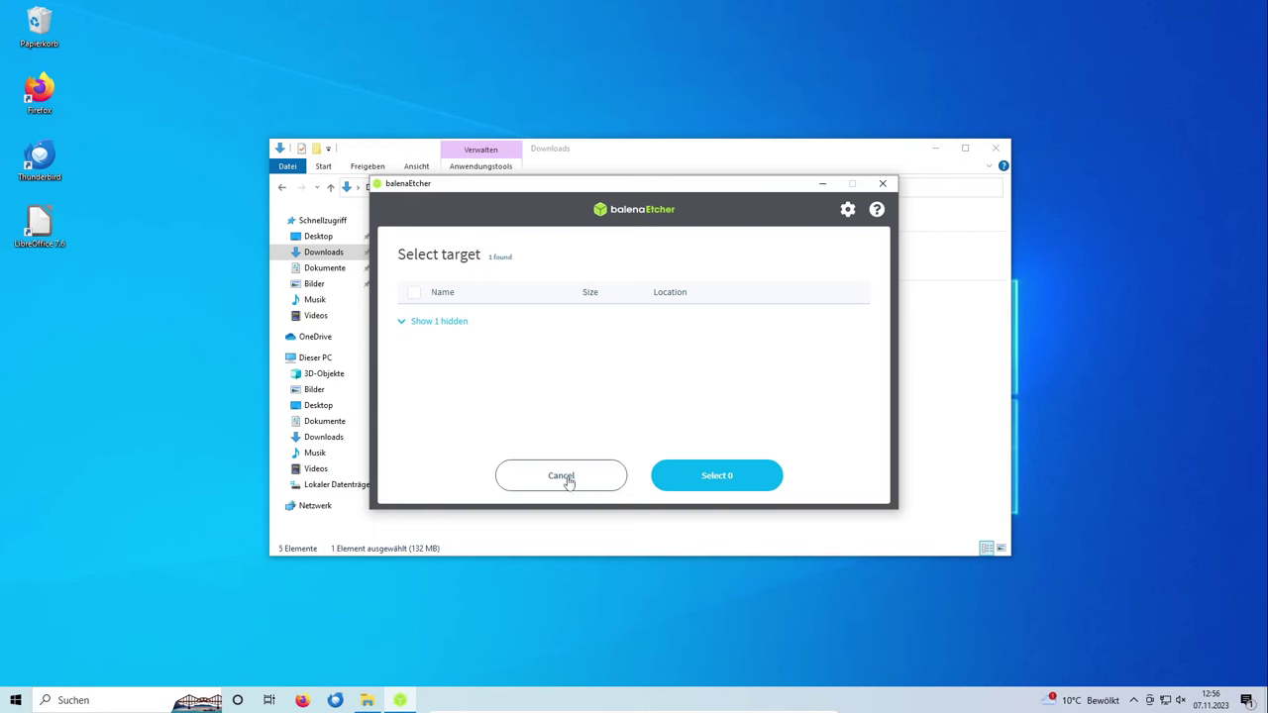
click(566, 479)
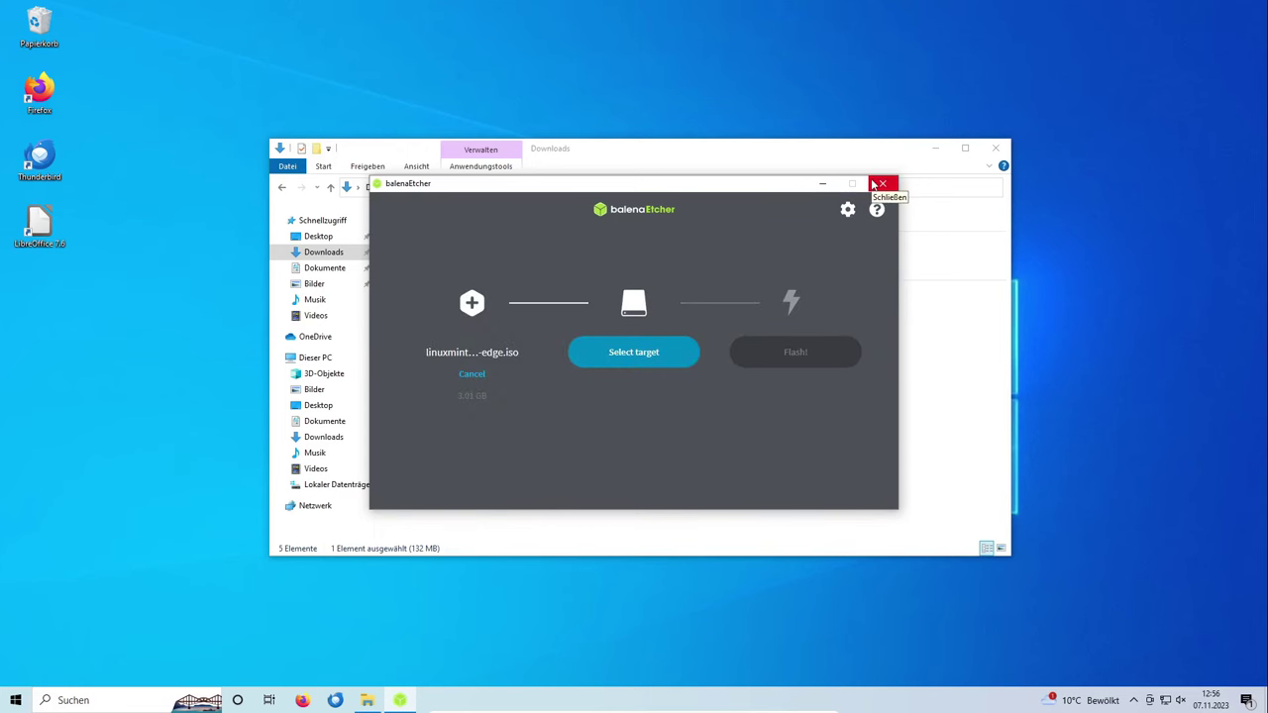
click(876, 184)
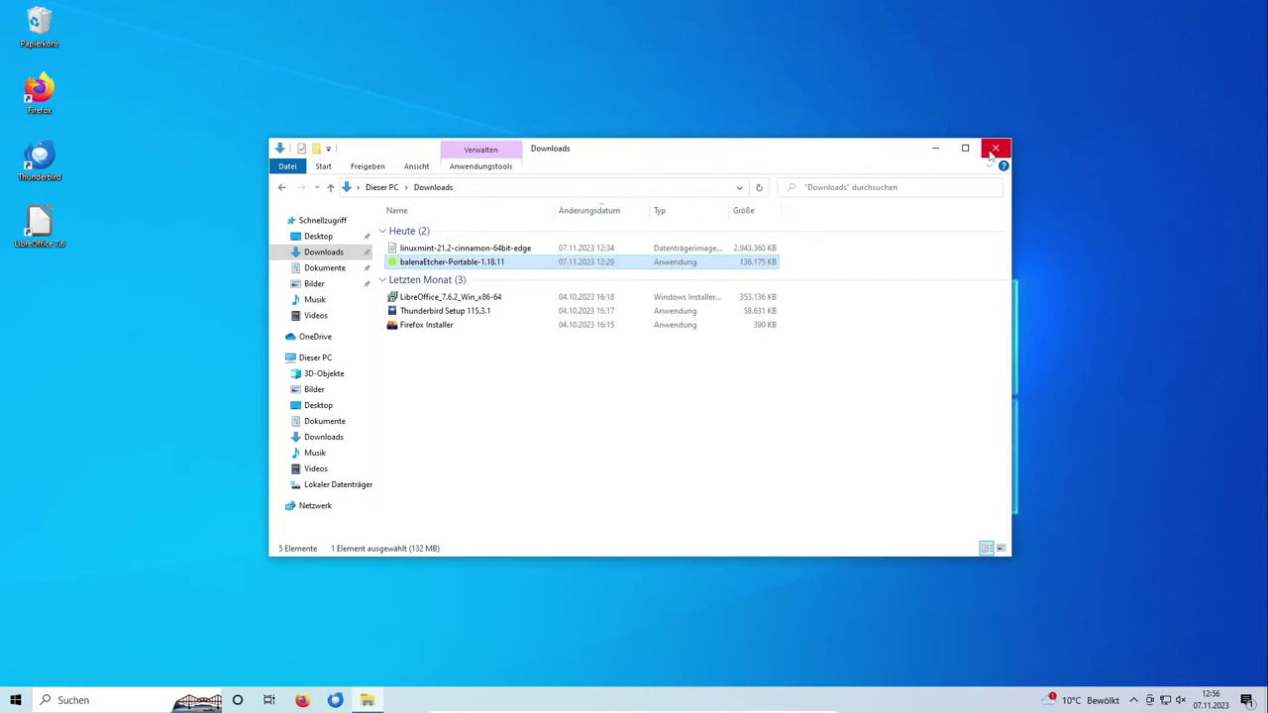
click(996, 148)
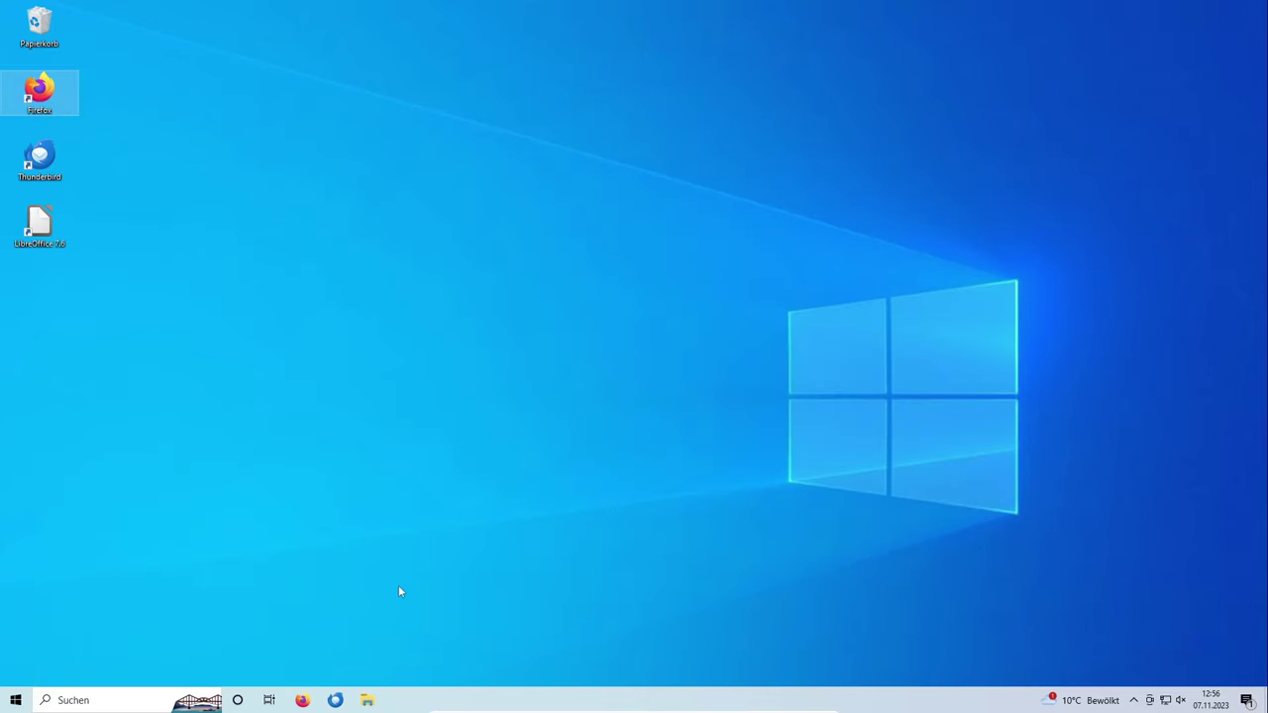
Launch Firefox and search Google for 'boot from usb lenovo yoga'
key(Return)
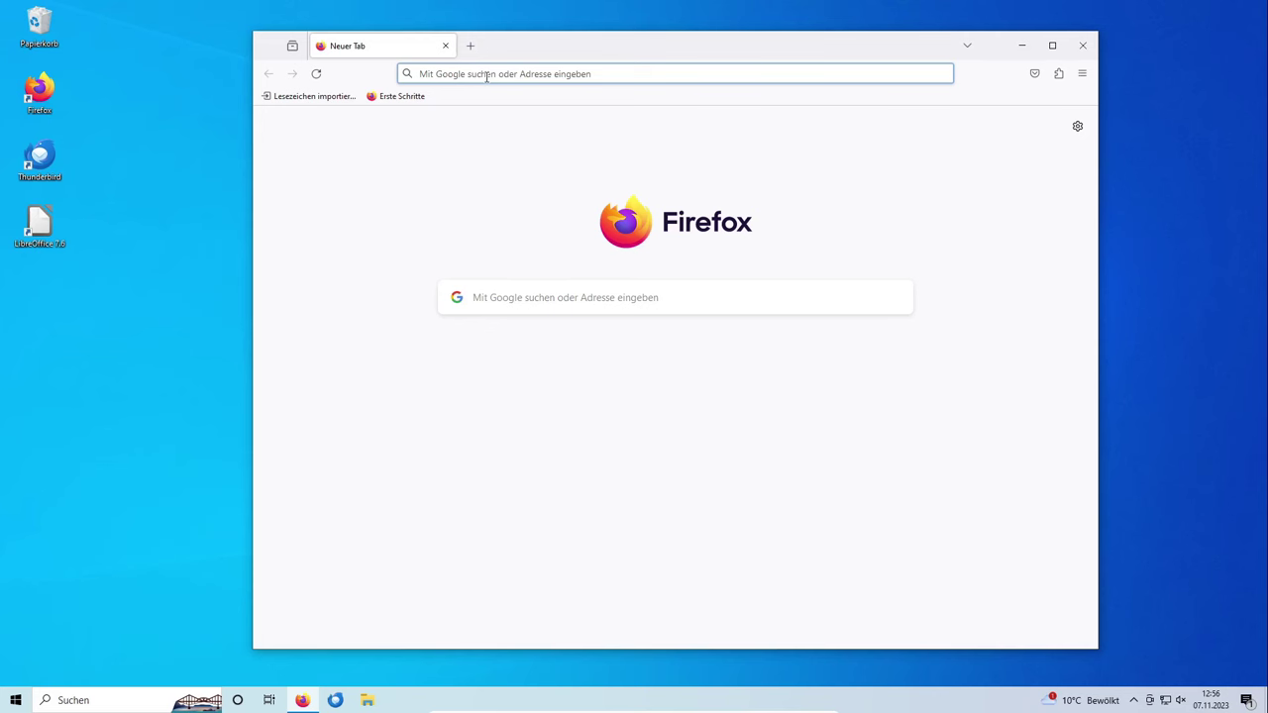
text(boot from usb)
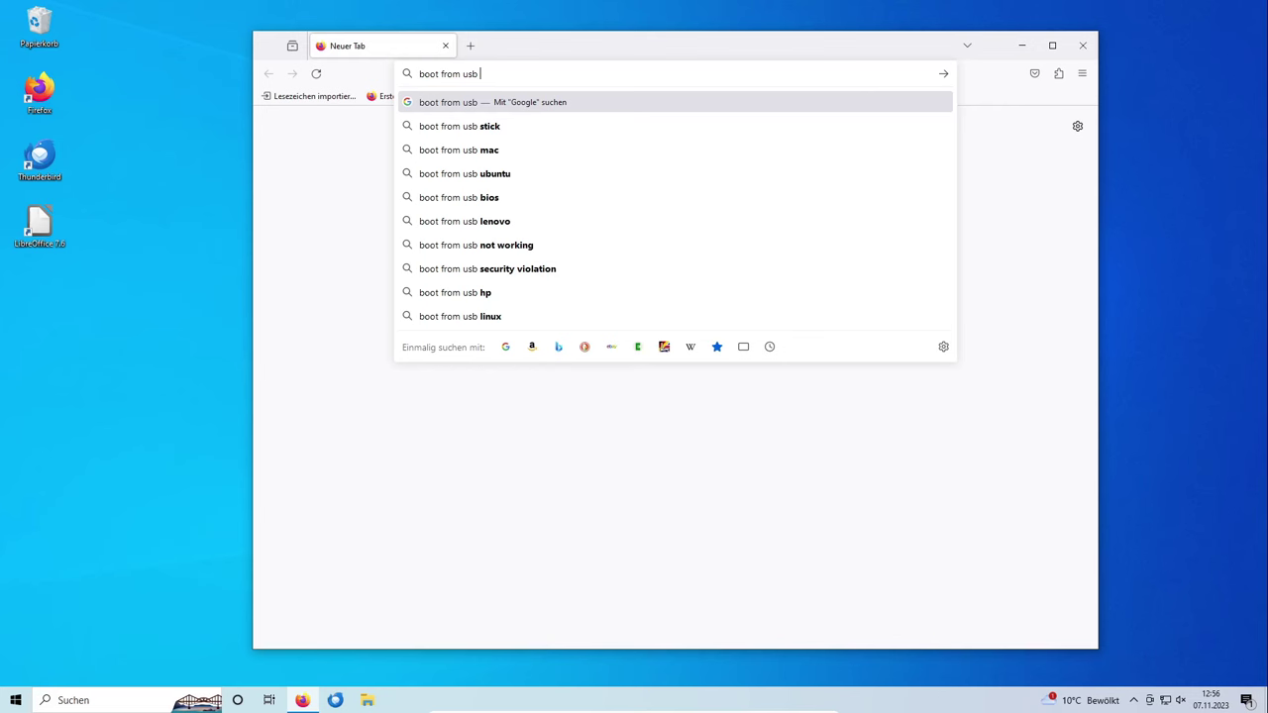
text(lenovo youg)
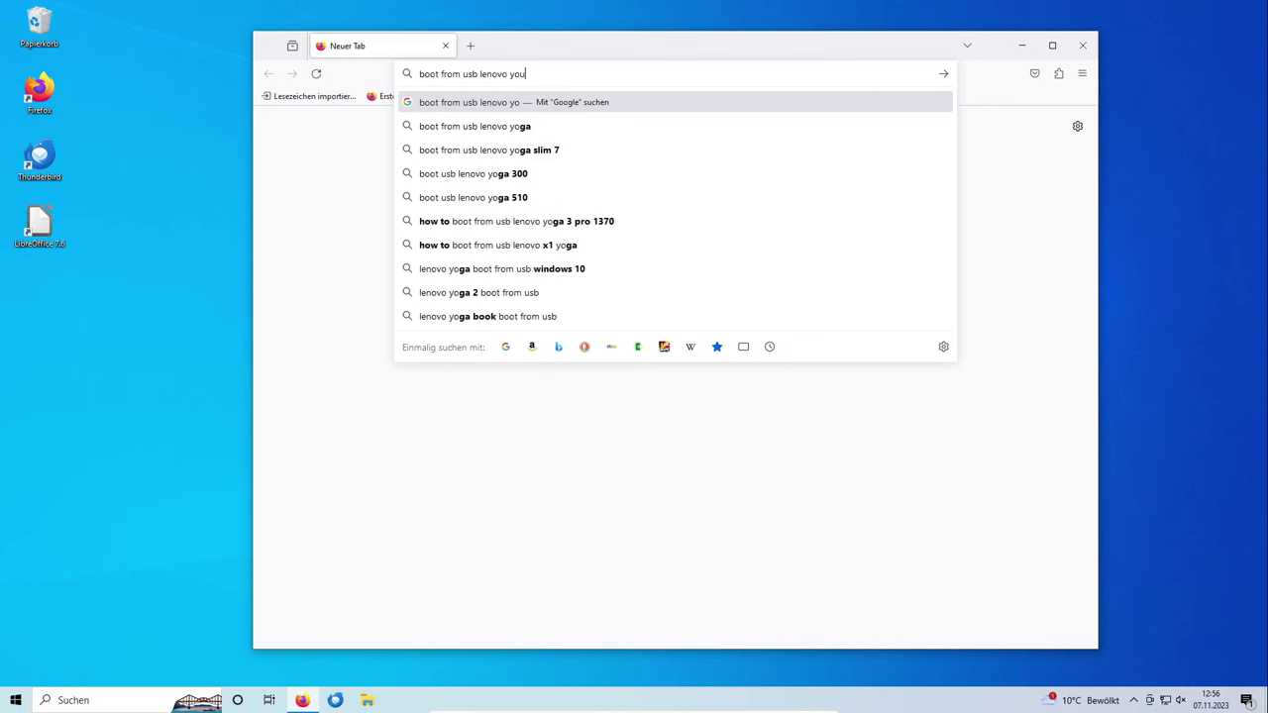
key(BackSpace)
key(BackSpace)
text(ga)
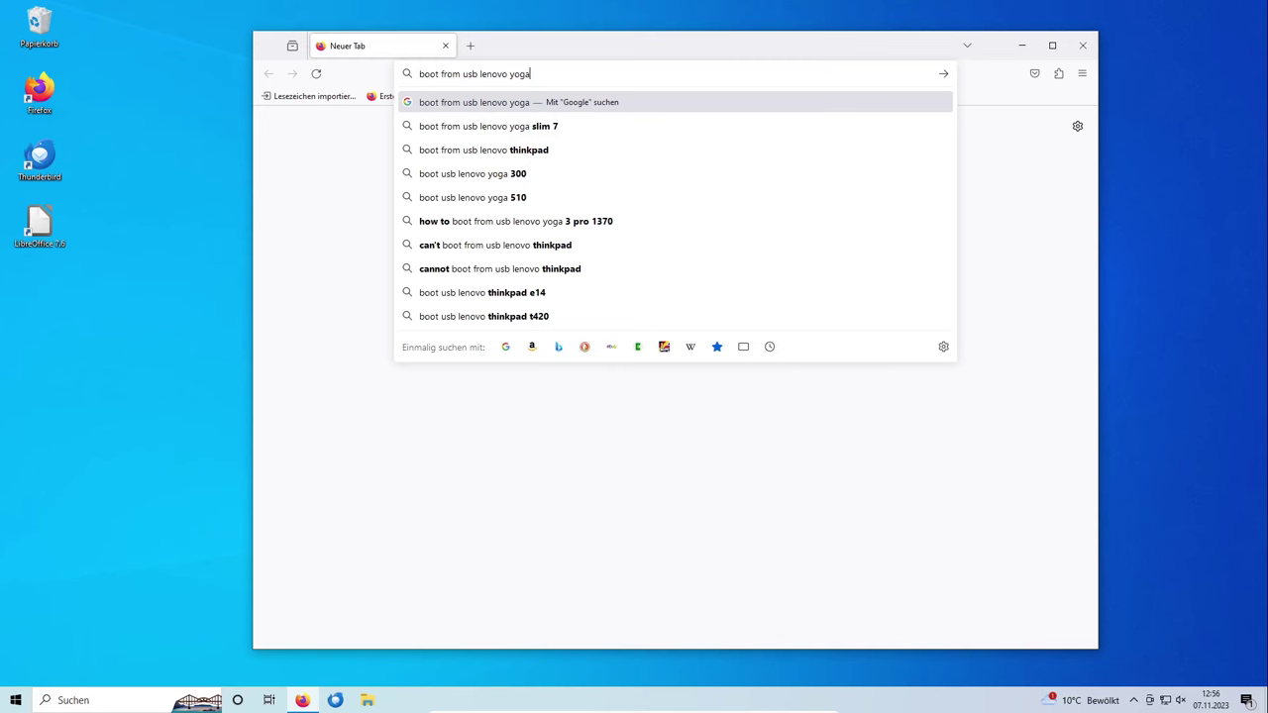
key(Return)
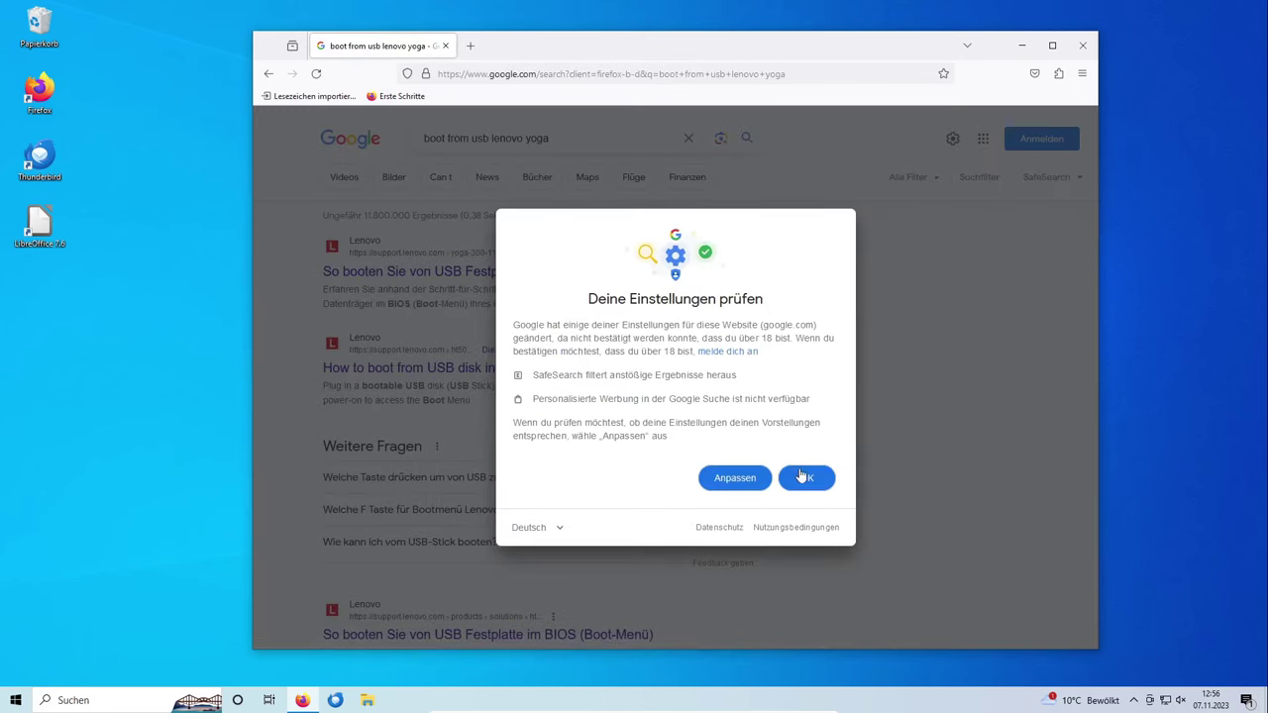
Dismiss the 'Deine Einstellungen prüfen' notice and scroll through the Lenovo boot-from-USB results
click(806, 478)
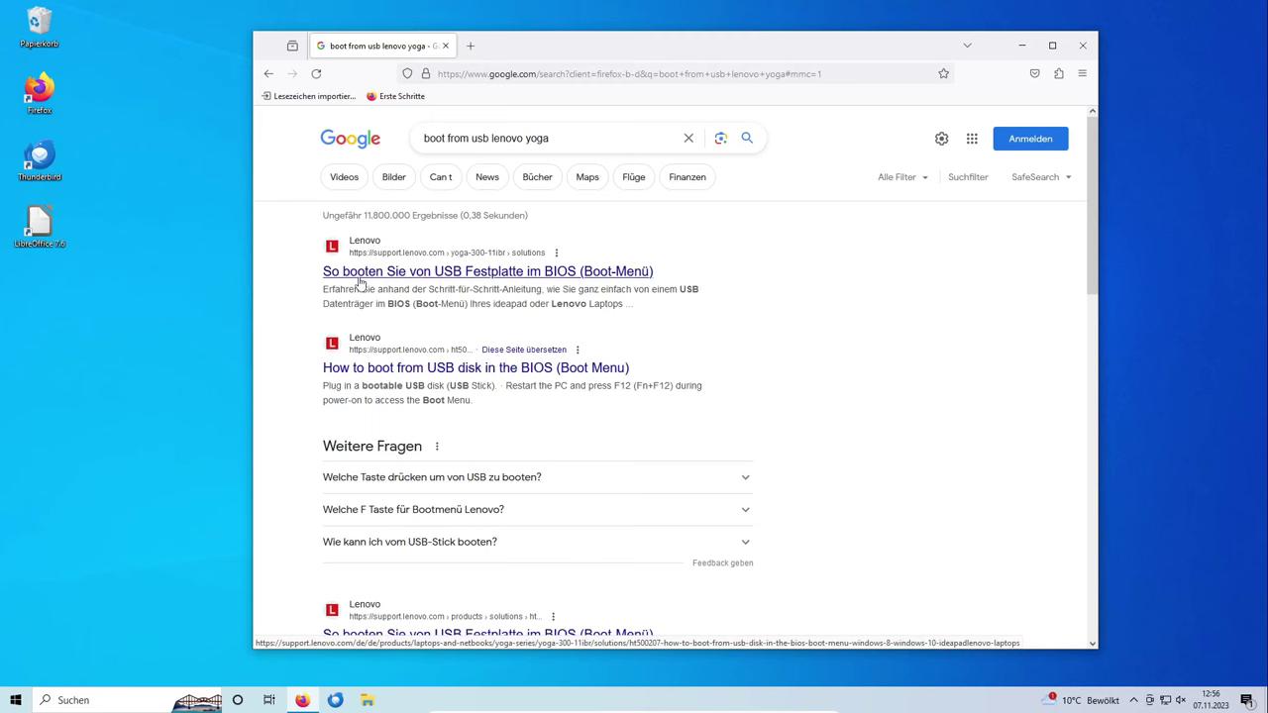
scroll(360, 278, down, 1)
scroll(365, 259, down, 5)
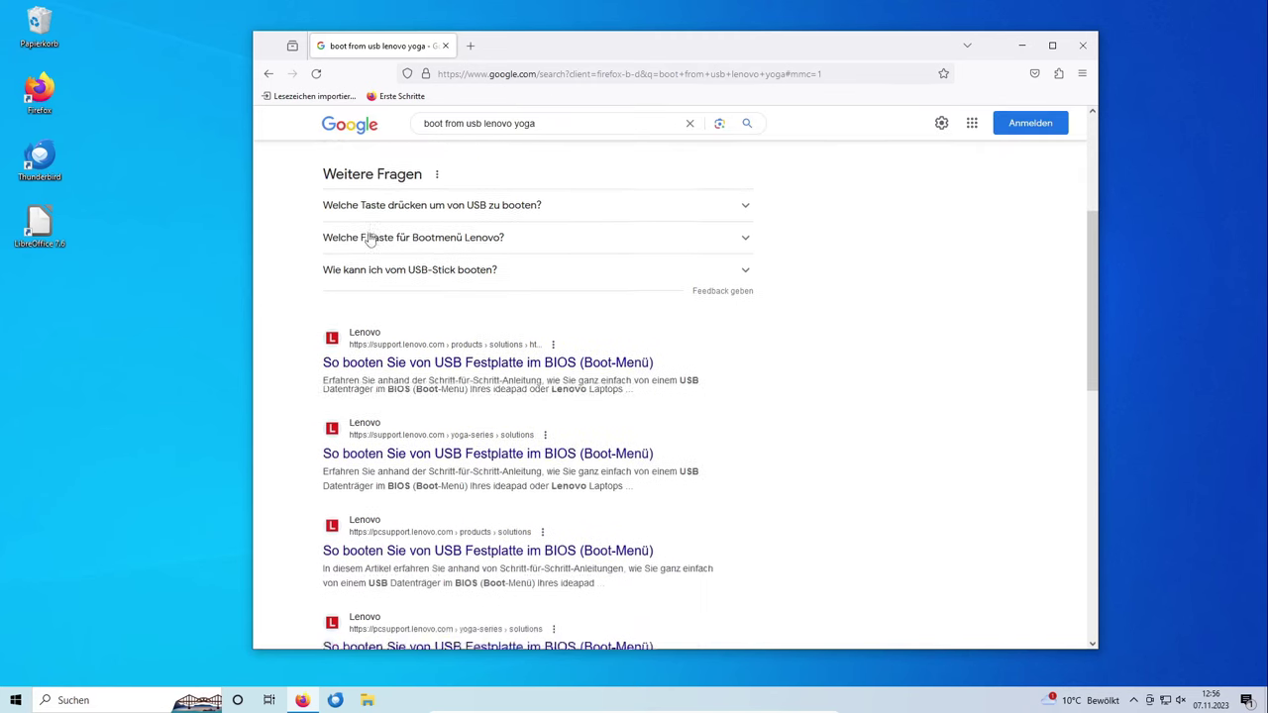
scroll(366, 237, up, 6)
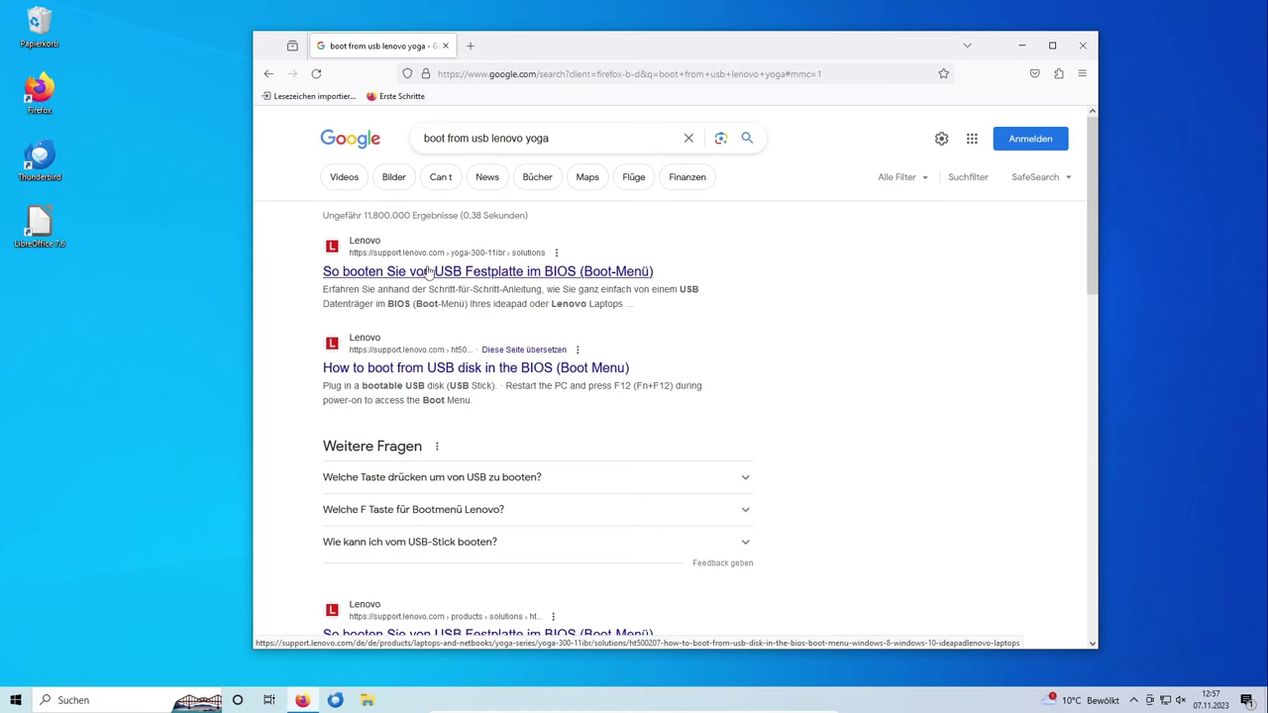
Select the whole 'boot from usb lenovo yoga' query in the Google search box
click(580, 139)
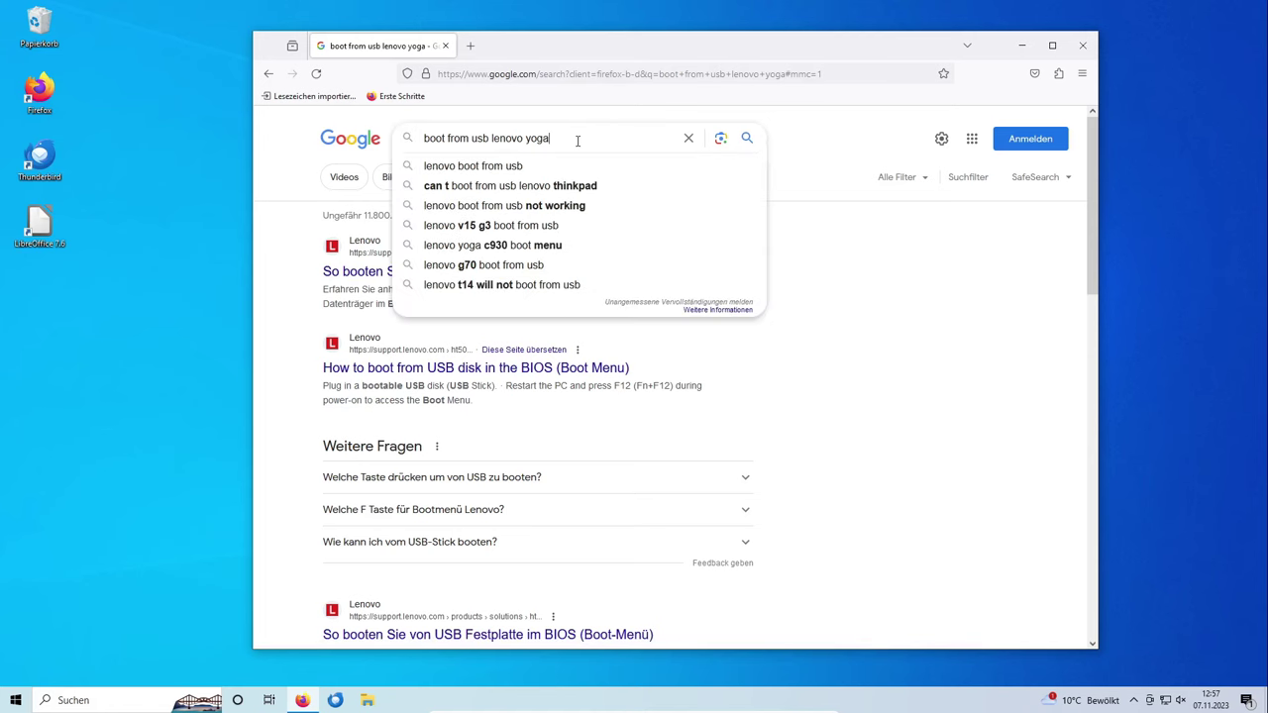
key(ctrl+a)
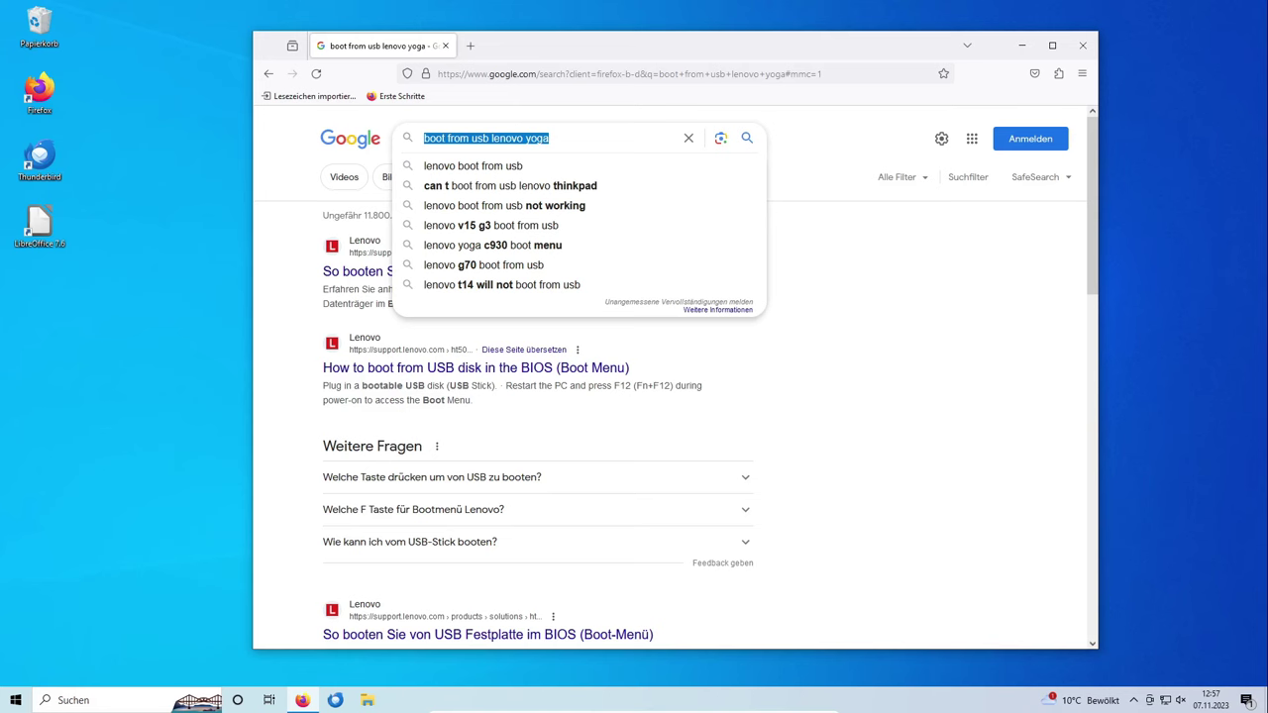
Change the query to 'secure boot' without searching, then close Firefox
text(secrure)
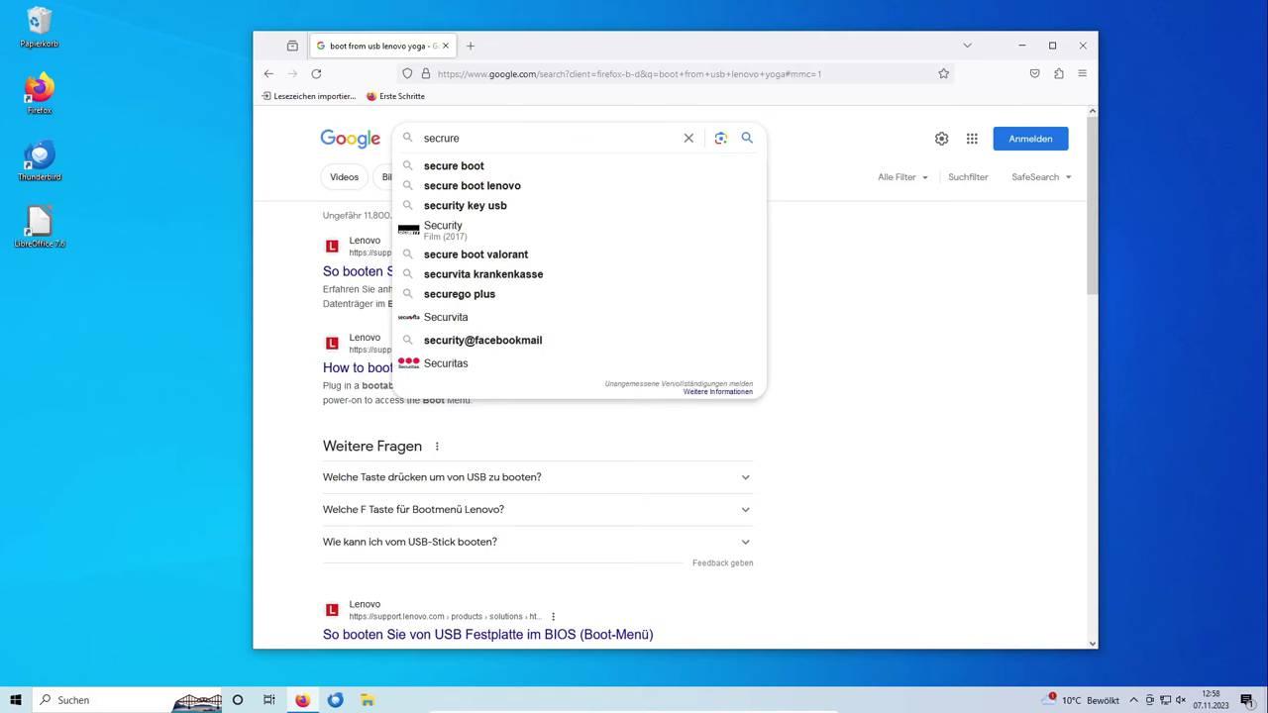
key(BackSpace)
key(BackSpace)
key(BackSpace)
key(BackSpace)
text(ure boot)
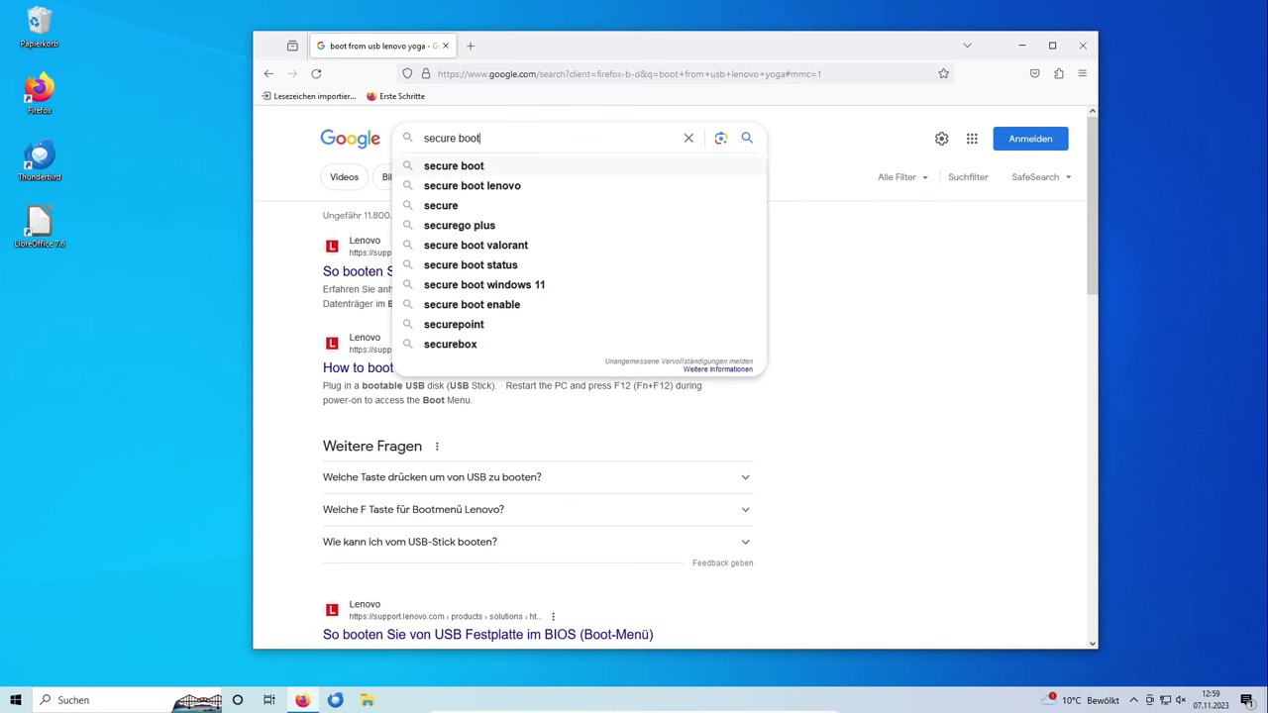
click(804, 131)
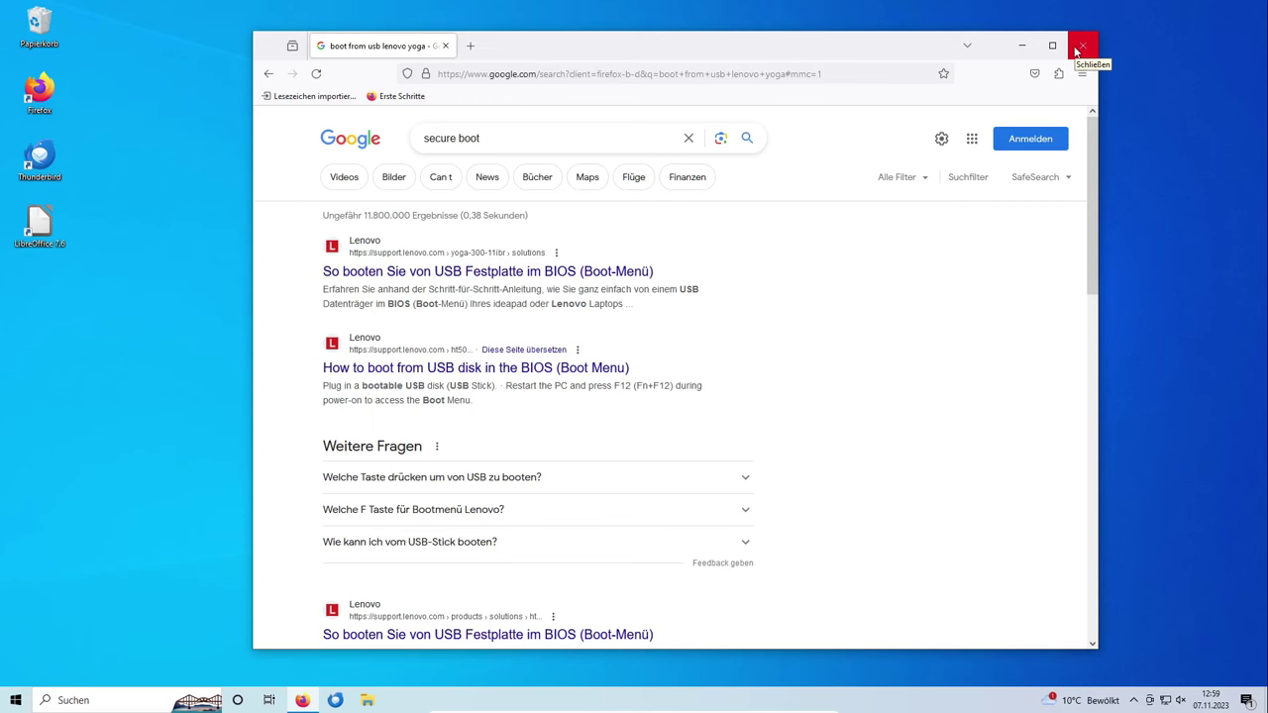
click(1080, 50)
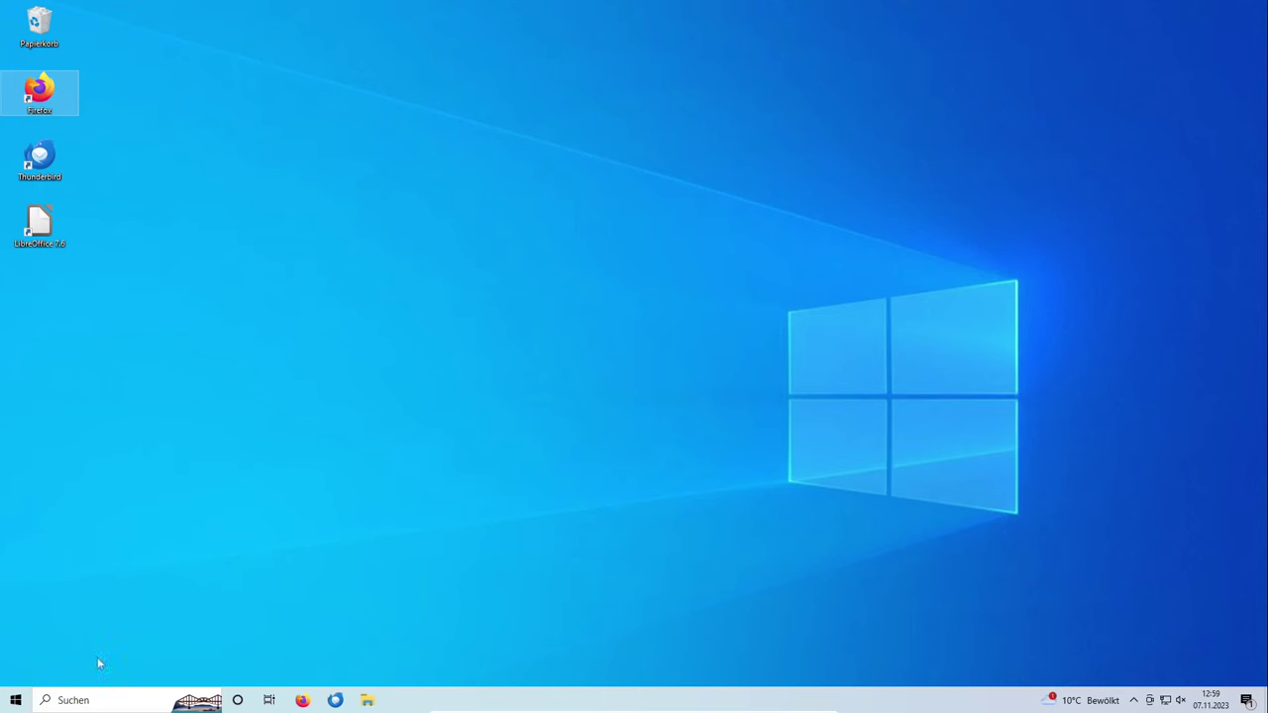
Restart the Windows guest from the Start menu's power options
click(13, 703)
click(15, 671)
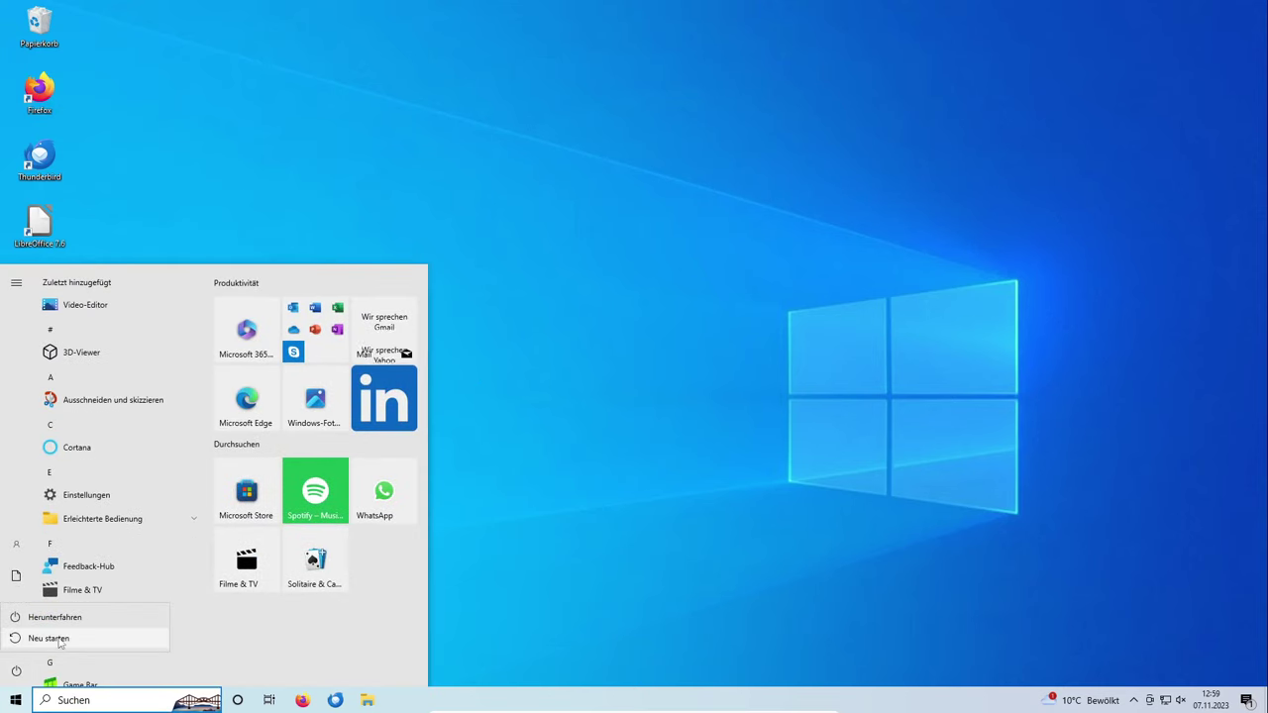
click(49, 639)
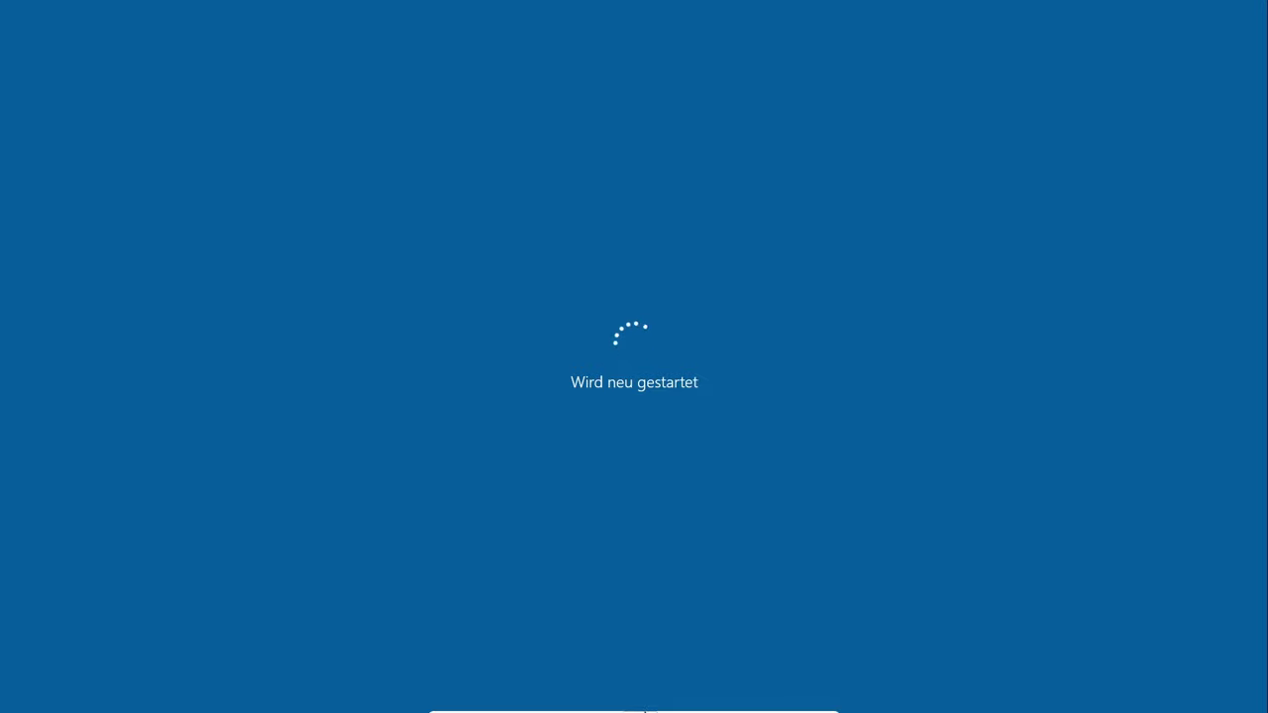
Insert linuxmint-21.2-cinnamon-64bit.iso and boot the VM from CD-ROM via the F12 menu
click(640, 705)
mouse_move(672, 541)
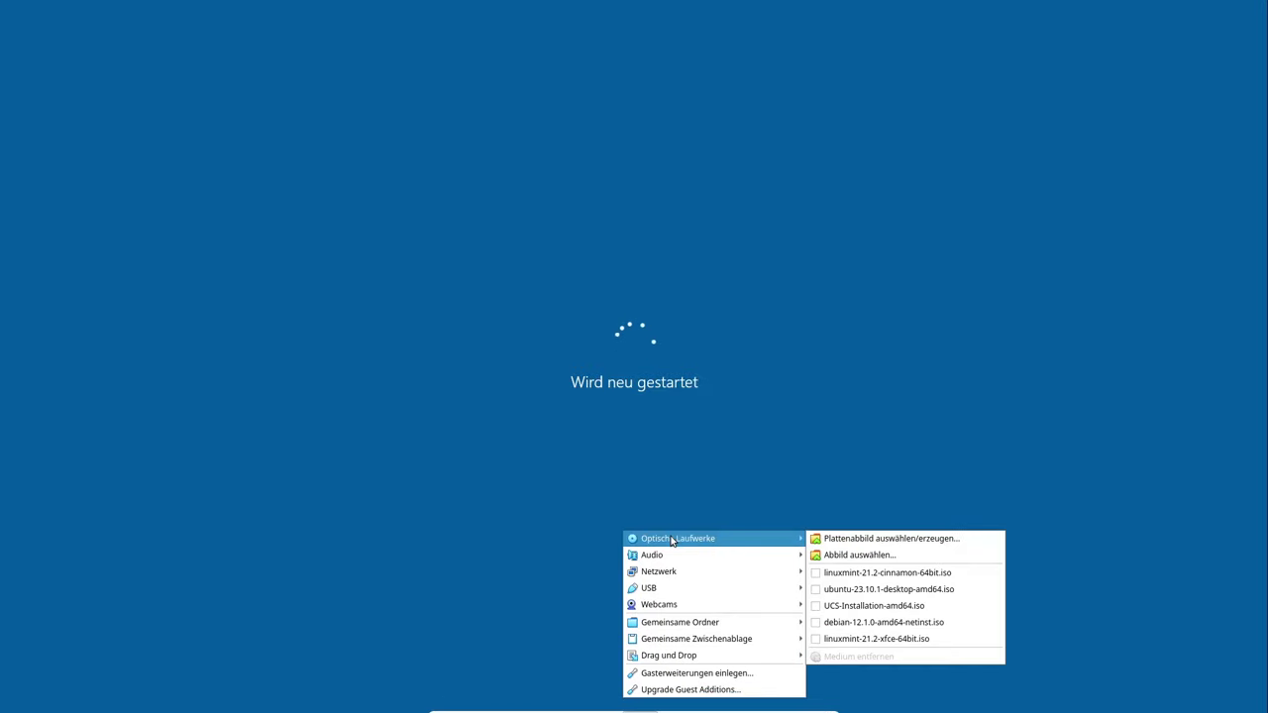
click(872, 573)
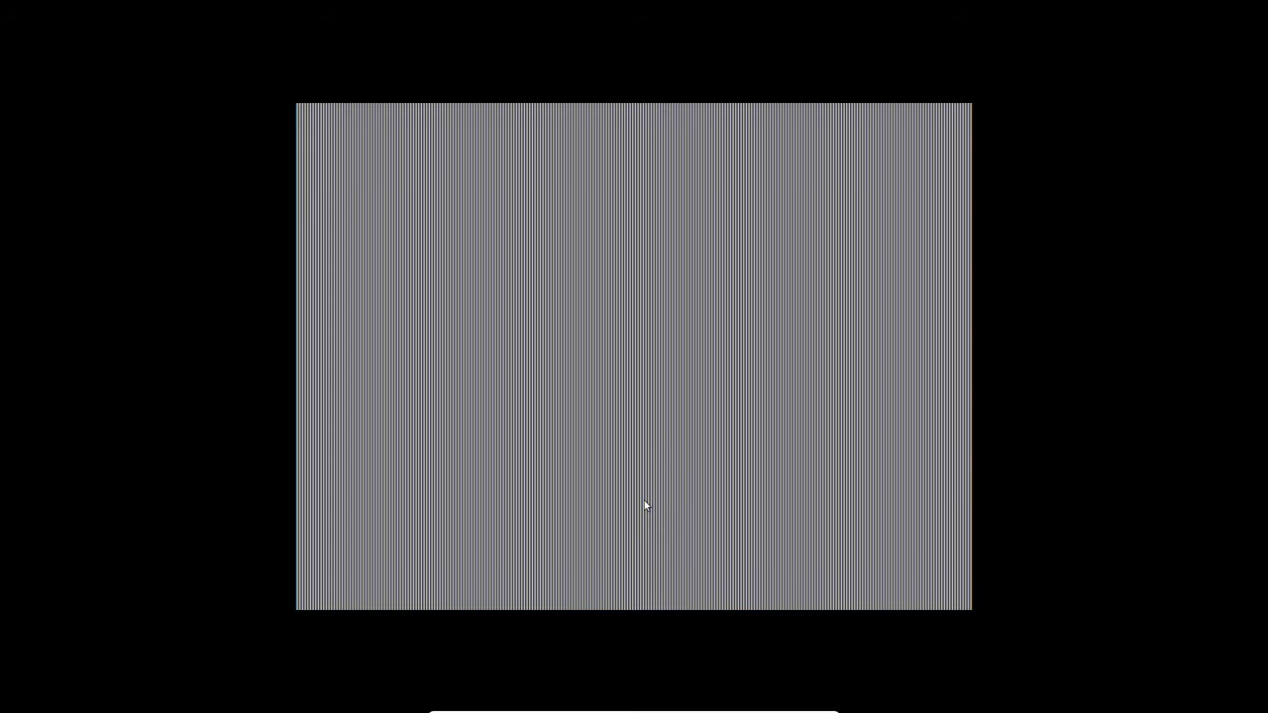
key(F12)
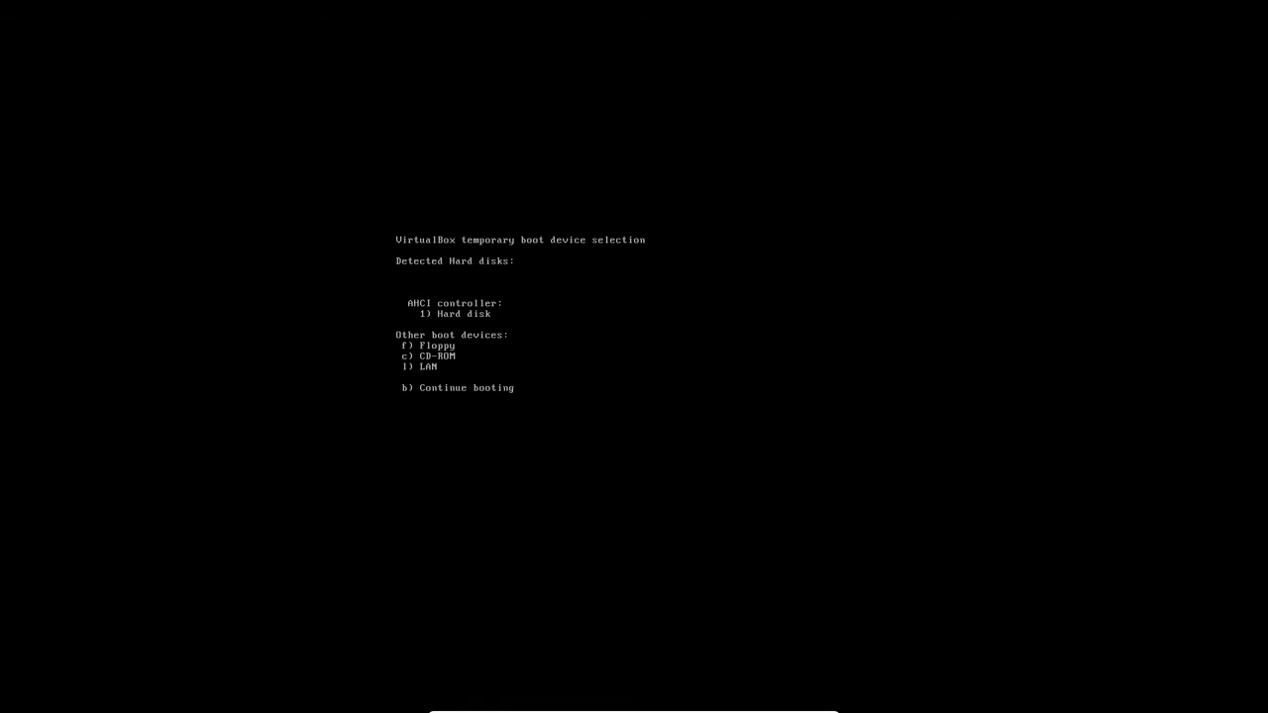
key(c)
key(Down)
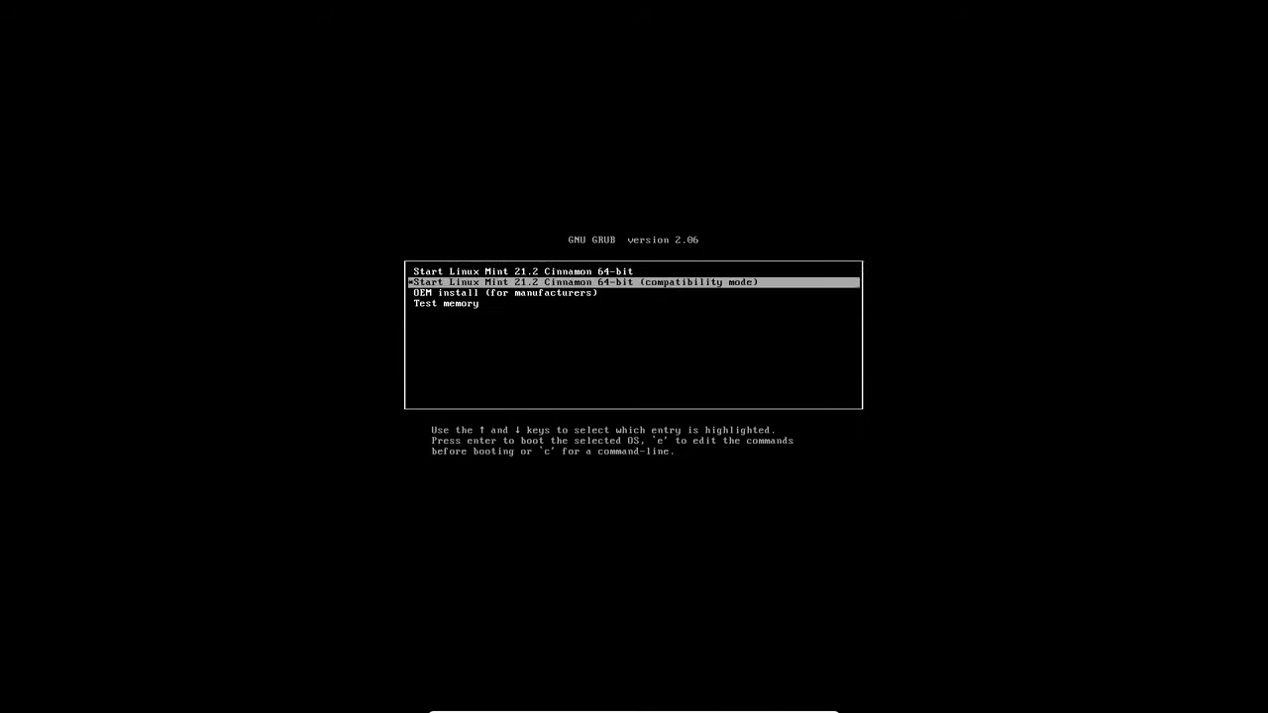
Scale the guest display to 150% and boot the standard Linux Mint 21.2 Cinnamon entry
key(Up)
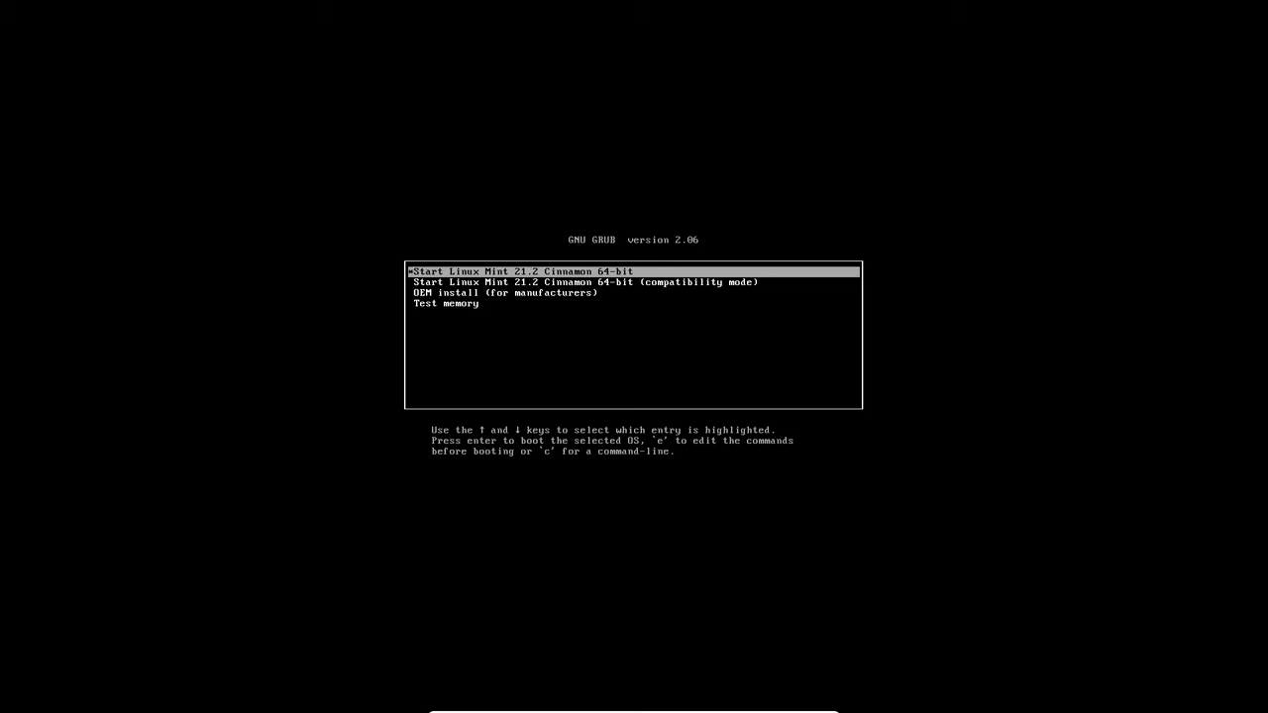
key(Down)
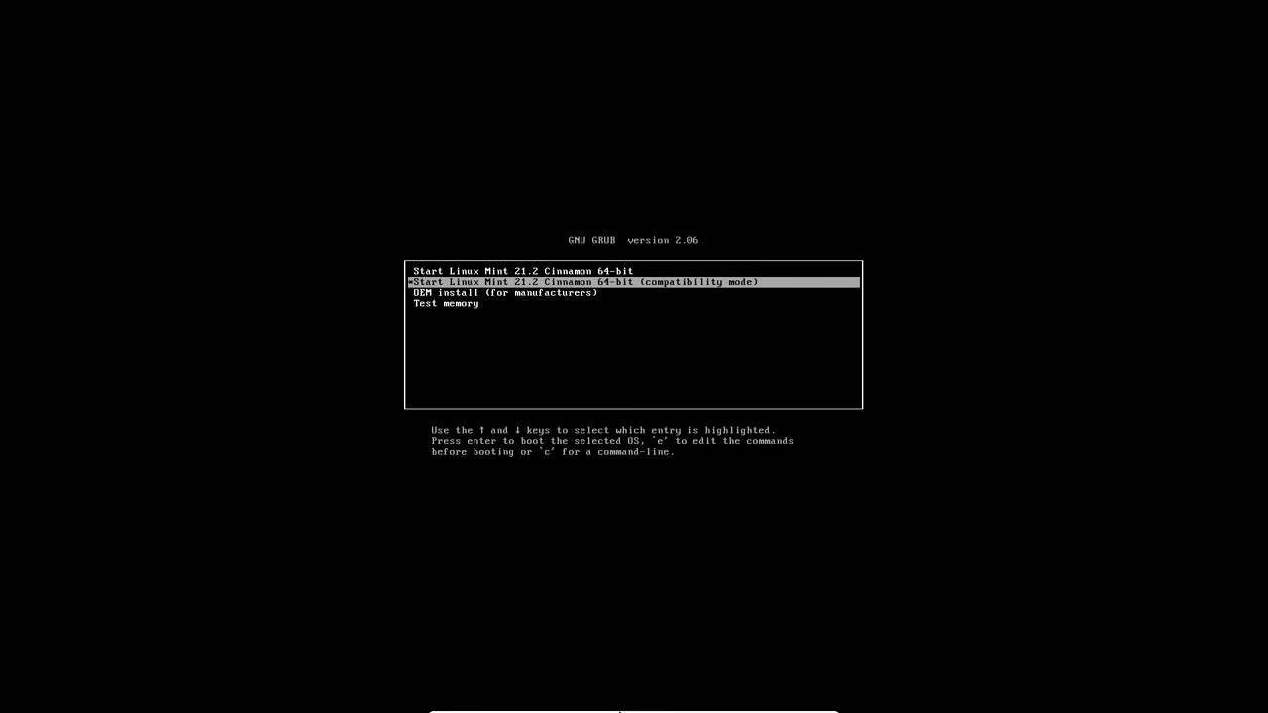
mouse_move(634, 711)
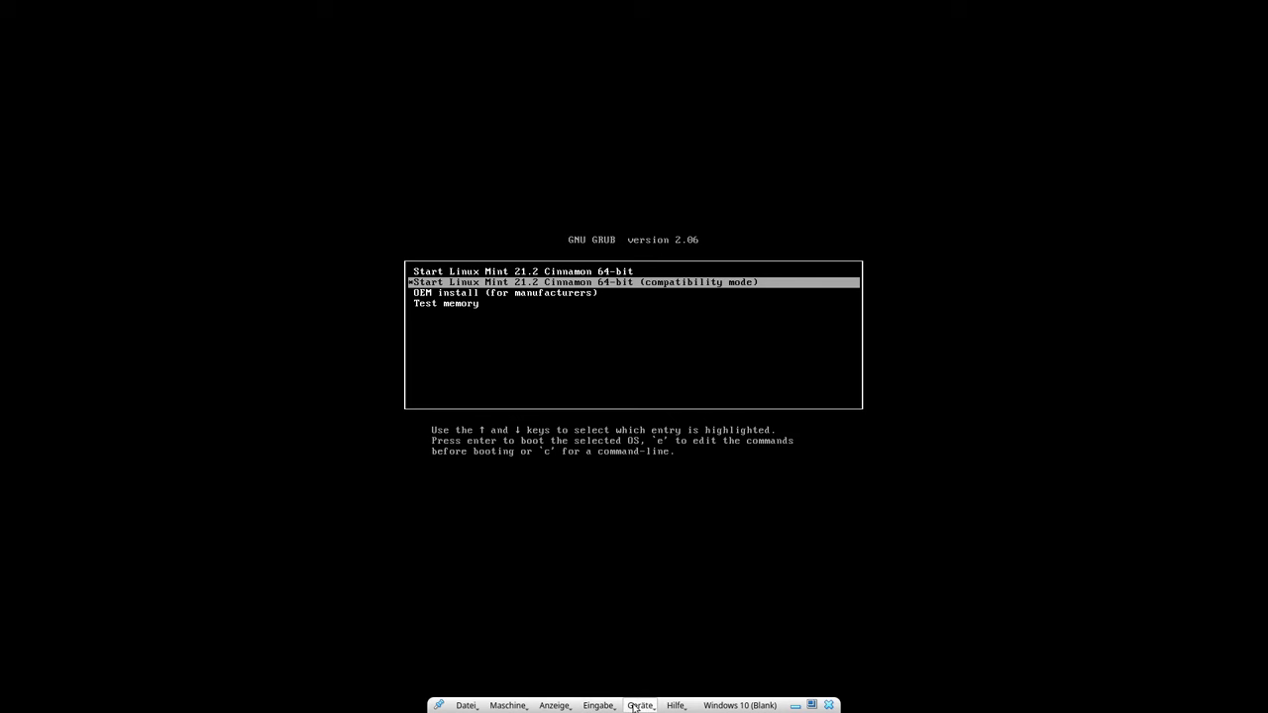
click(555, 705)
mouse_move(585, 689)
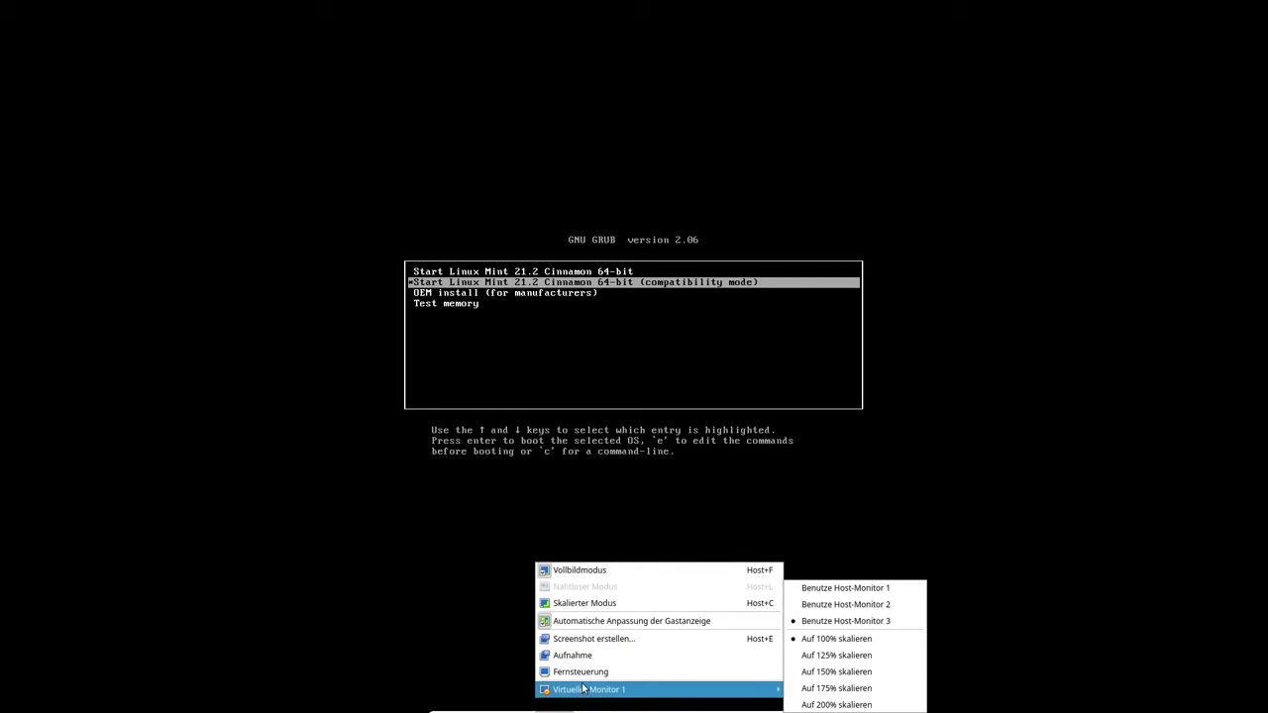
click(832, 674)
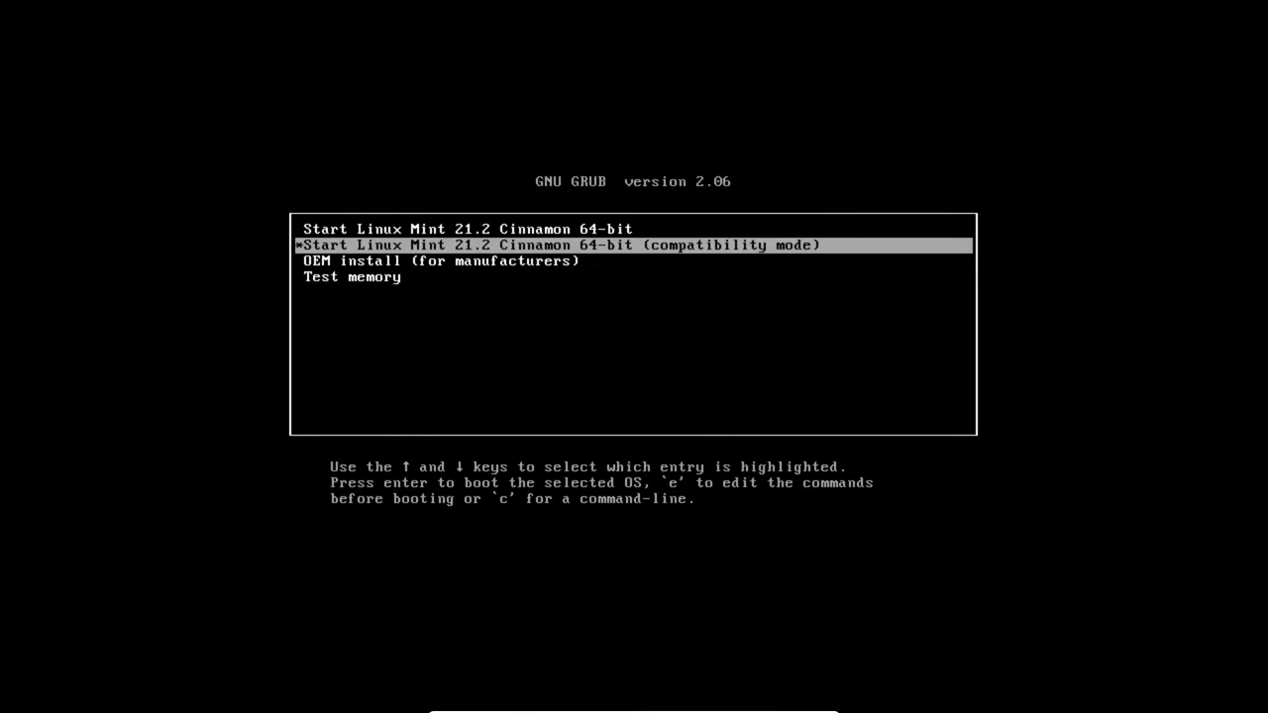
key(Up)
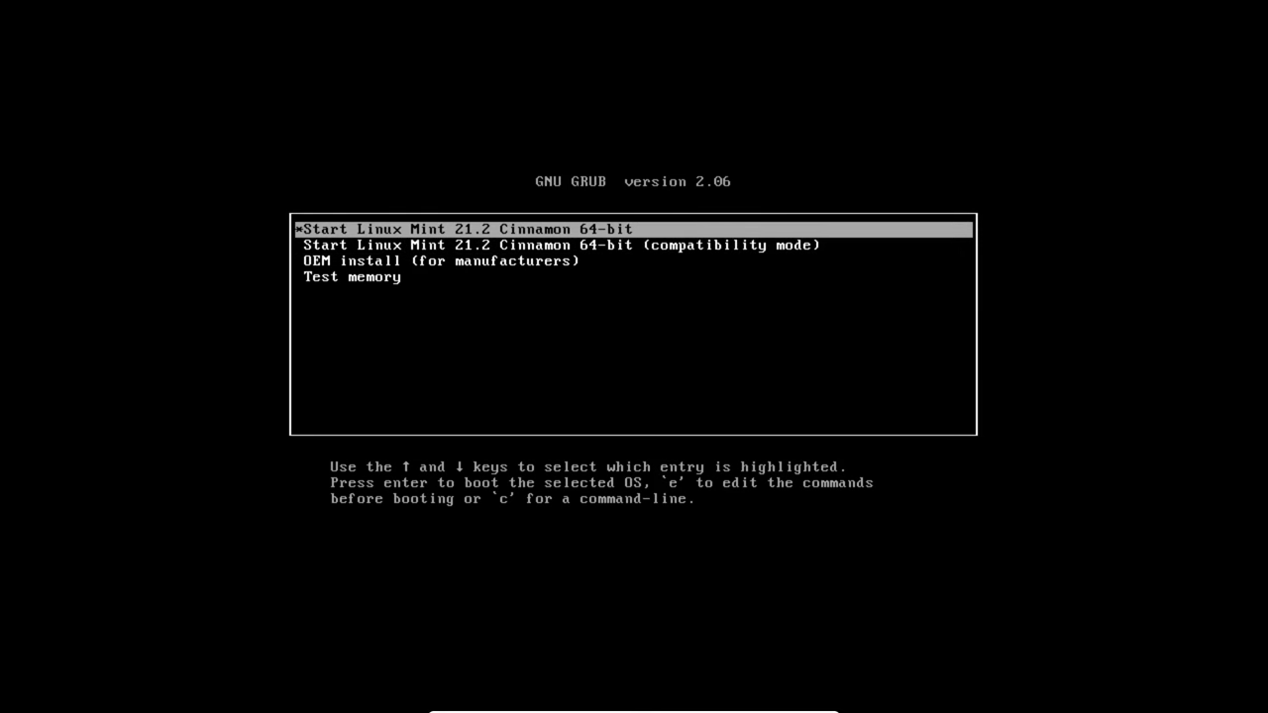
key(Return)
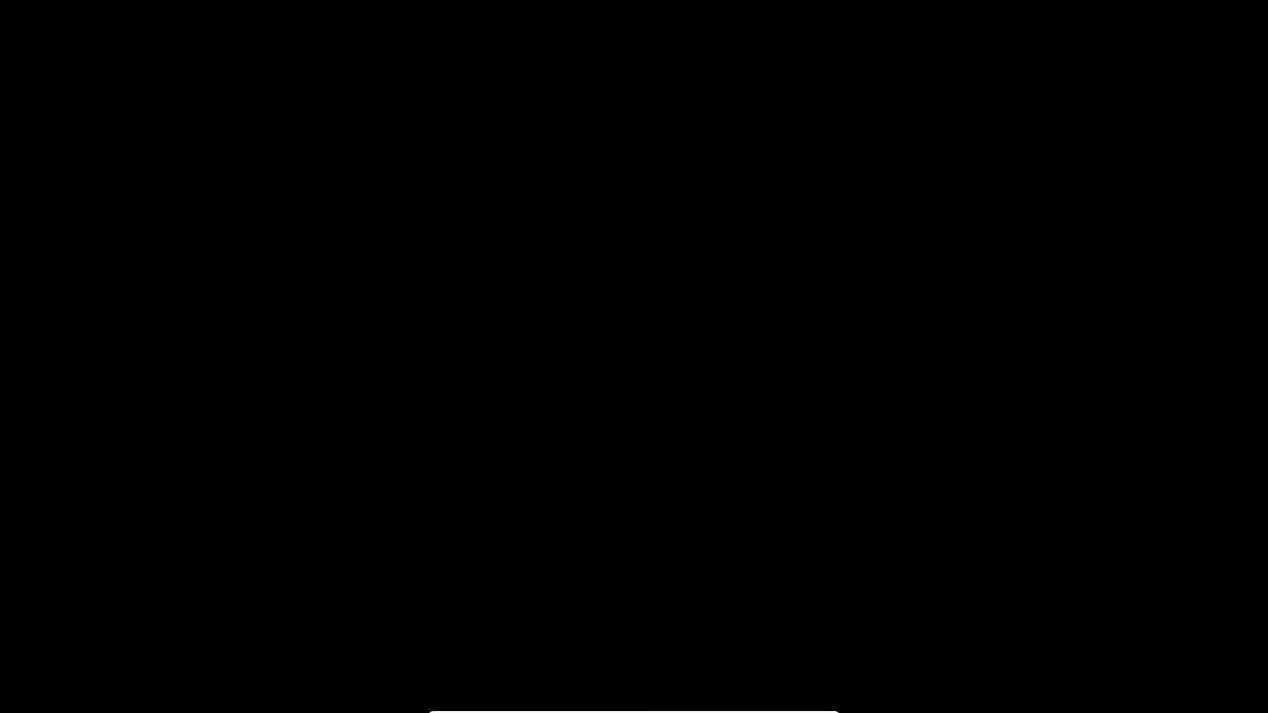
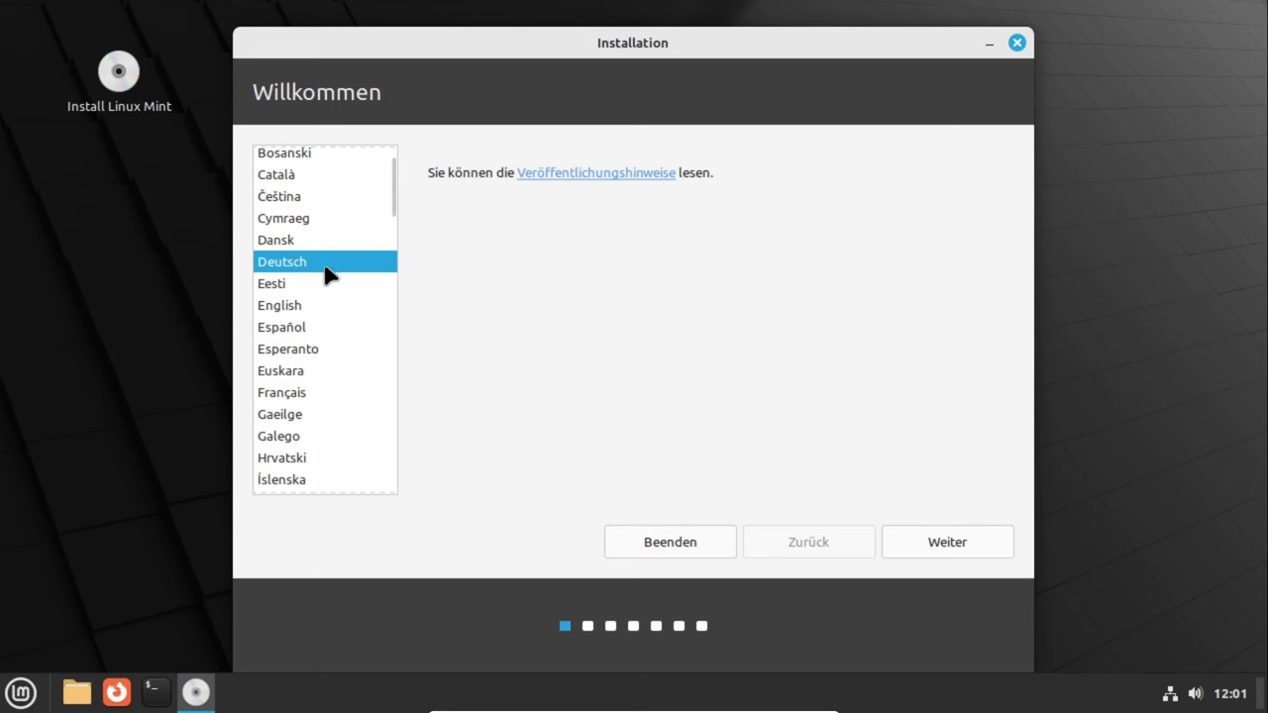
Pass the welcome page and keep the German / German keyboard layout
click(966, 542)
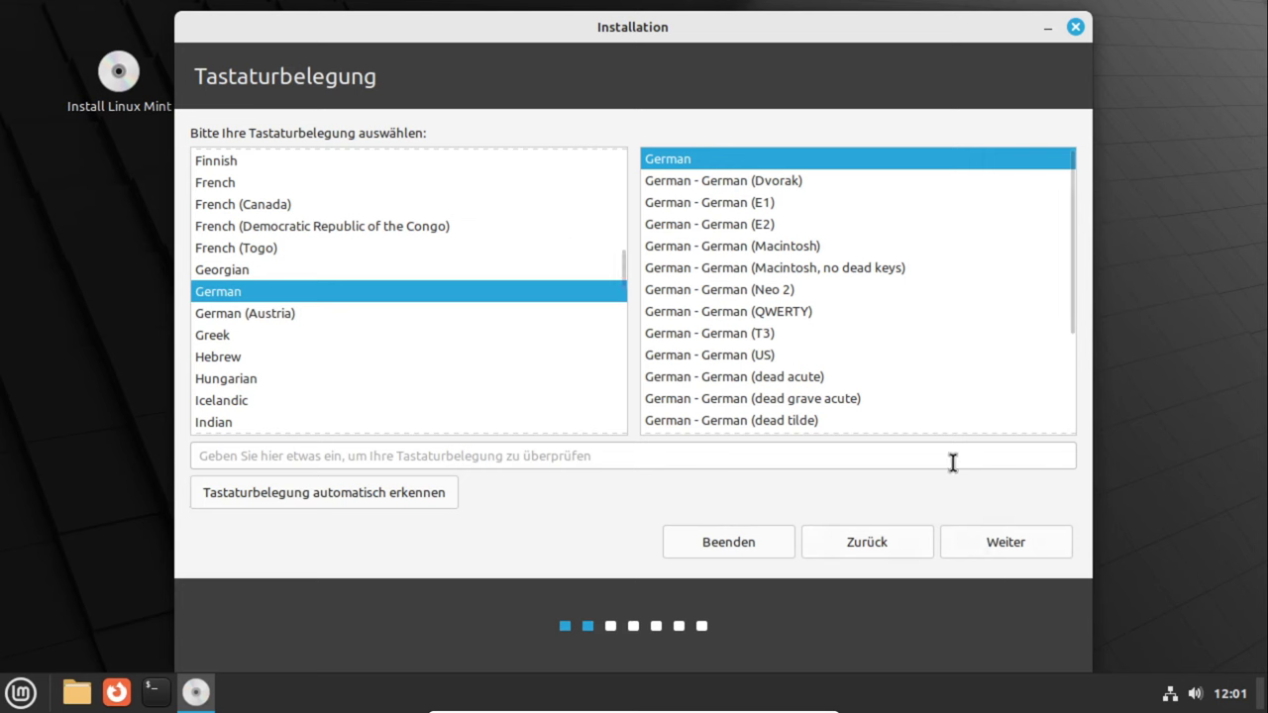
click(1009, 545)
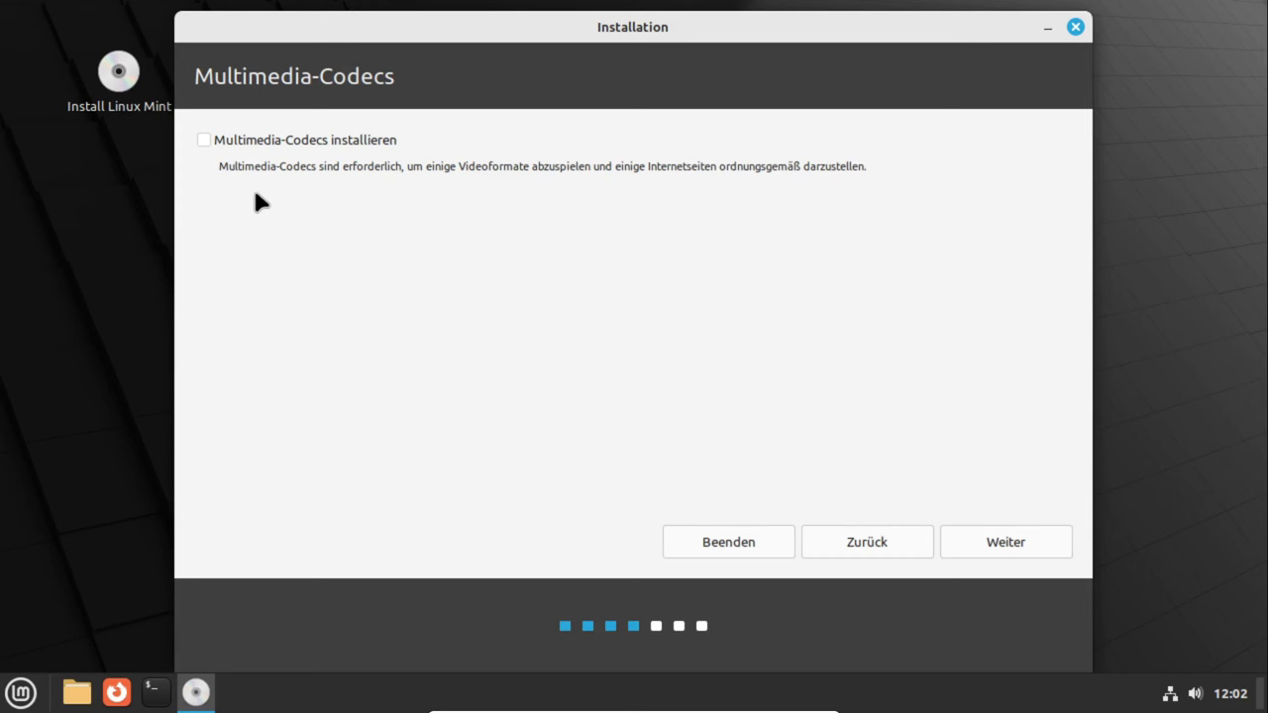
Enable installing multimedia codecs and continue to the installation type page
click(311, 145)
click(1027, 543)
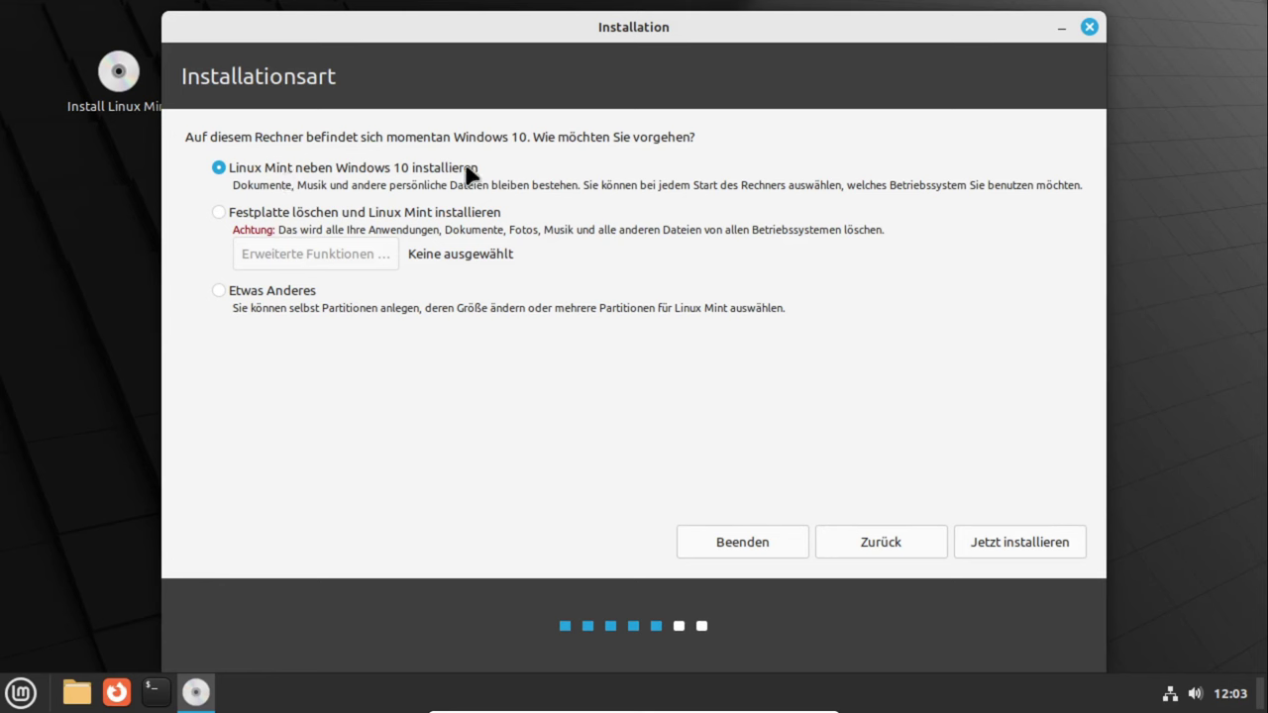
Install Linux Mint alongside Windows 10 and approve writing the partition changes to disk
click(1051, 548)
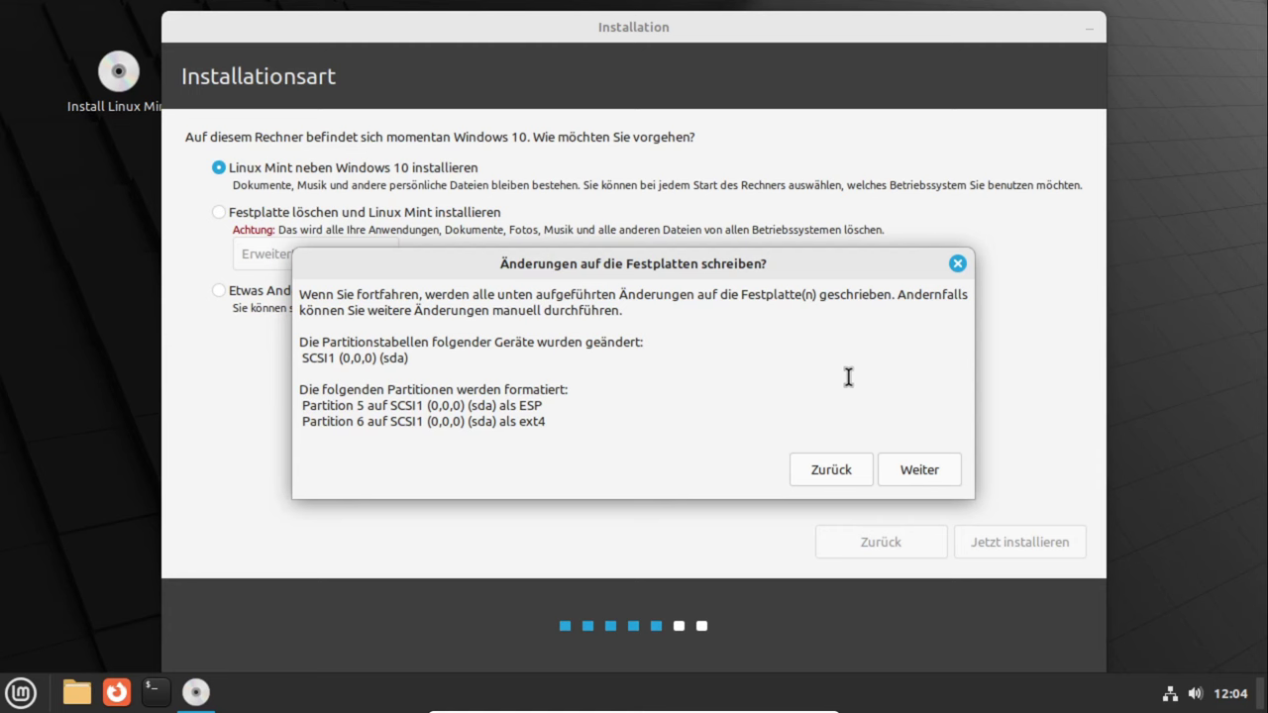
click(946, 469)
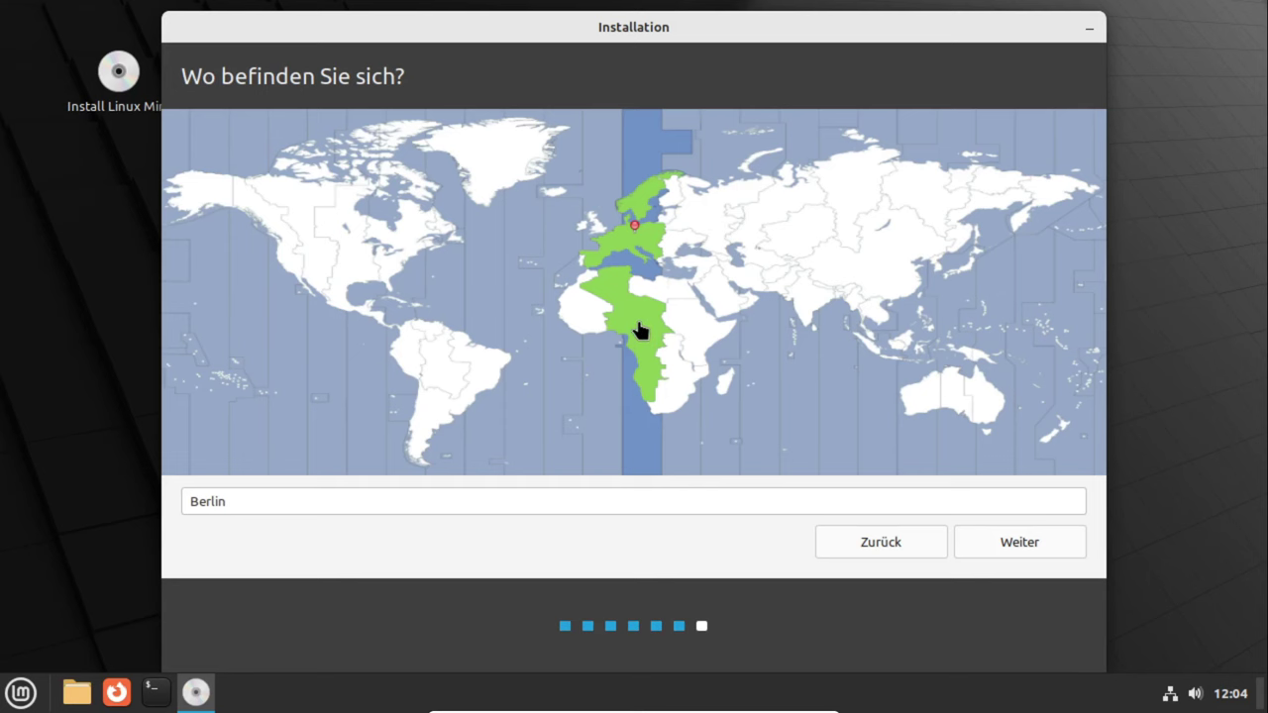
Accept Berlin as the location, then enter the full name and computer name 'tuxtage'
click(1012, 557)
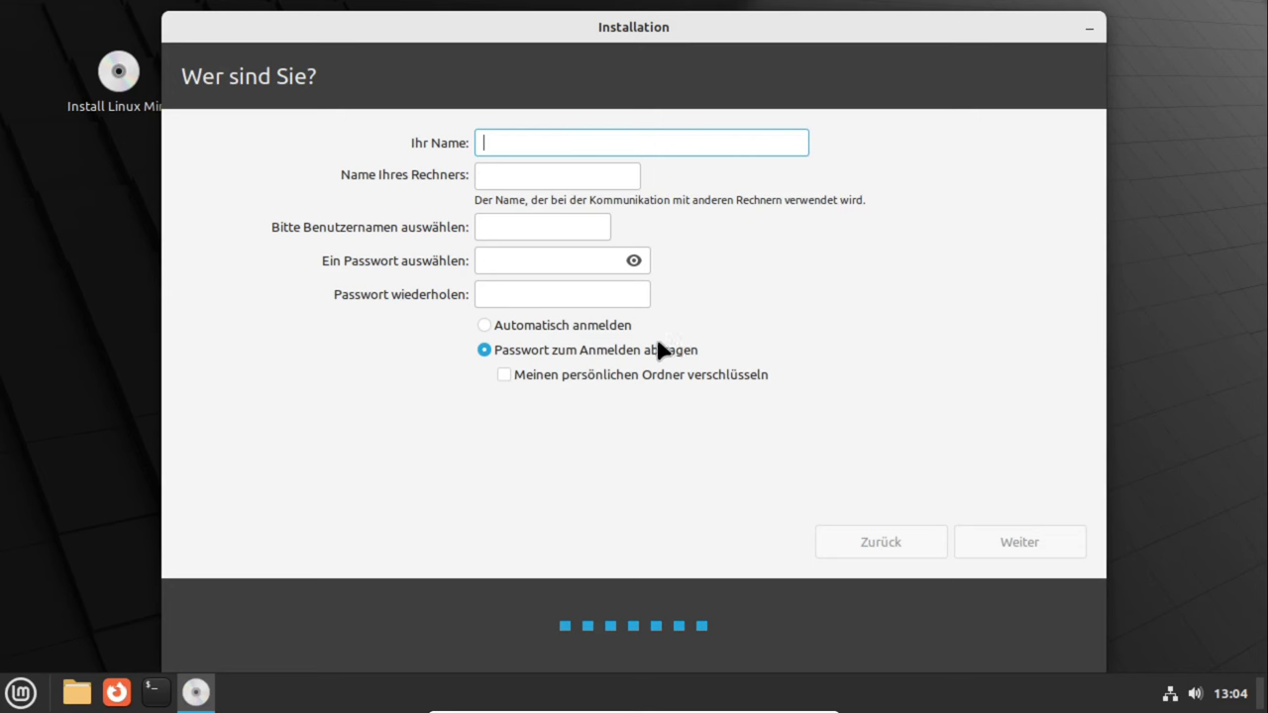
text(ean)
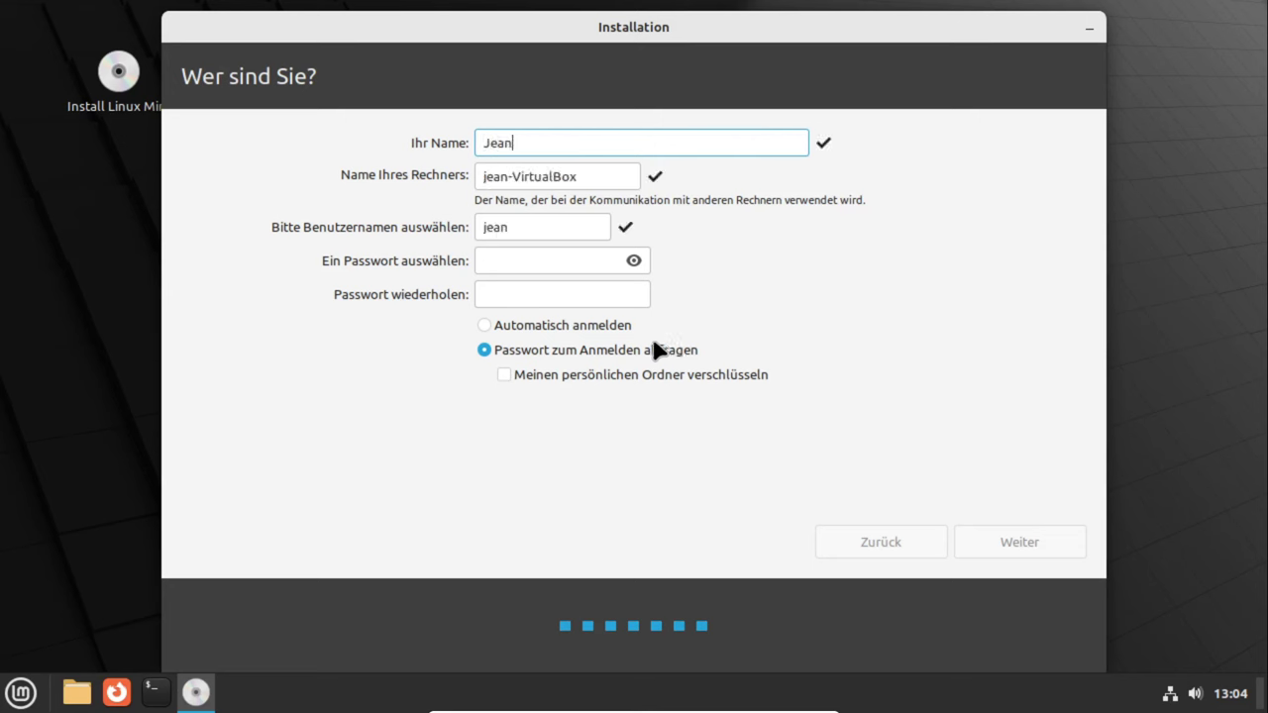
key(Tab)
text(tuxtage)
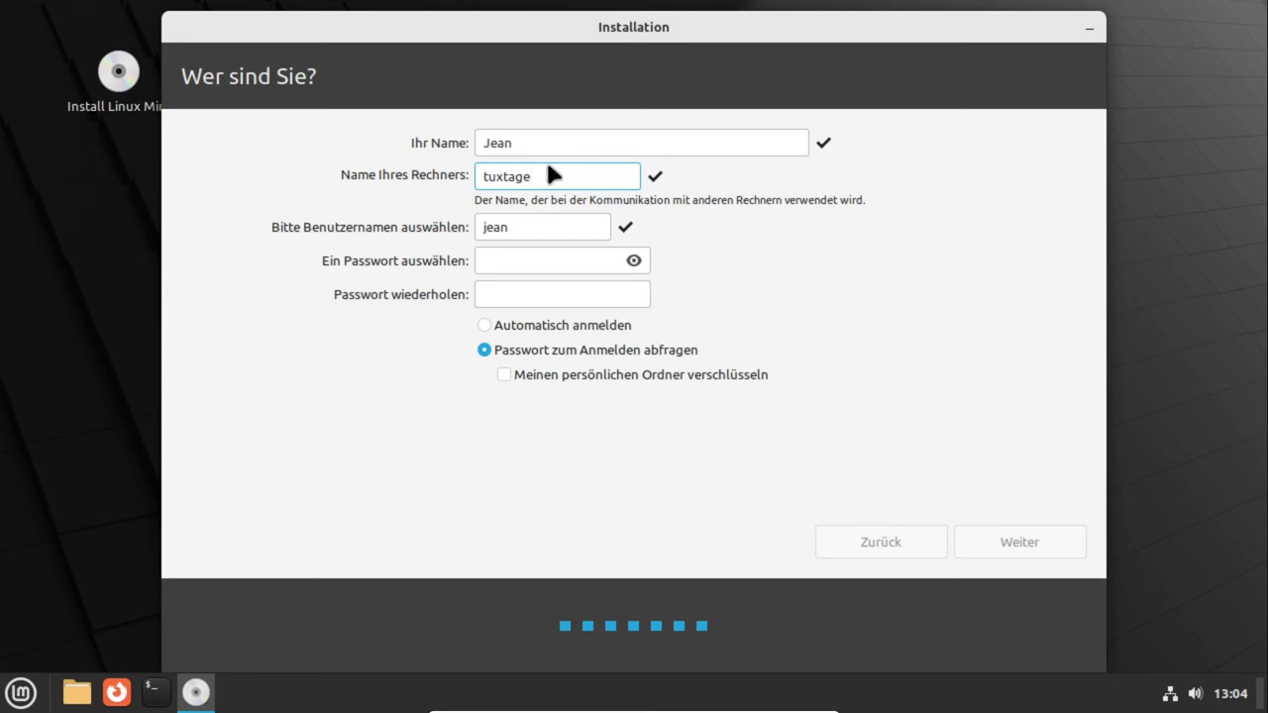
key(Tab)
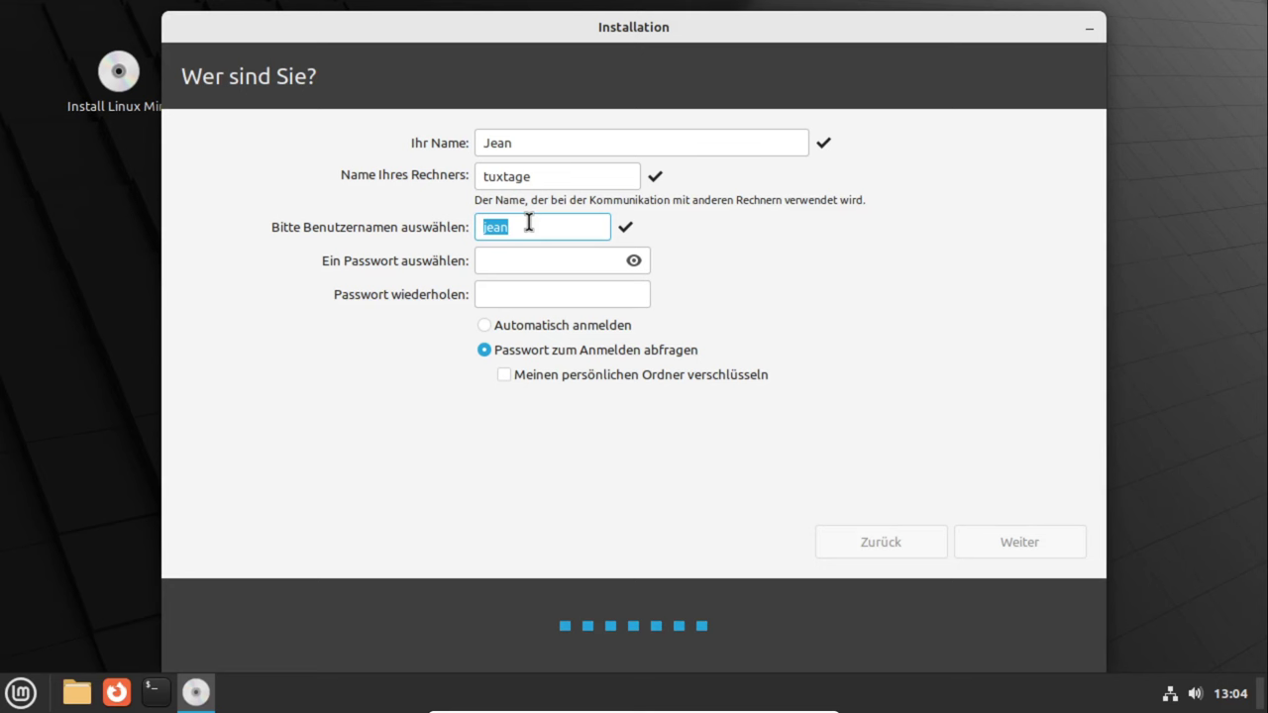
Correct the full name and username, then enter and confirm the account password
drag(518, 139, 479, 142)
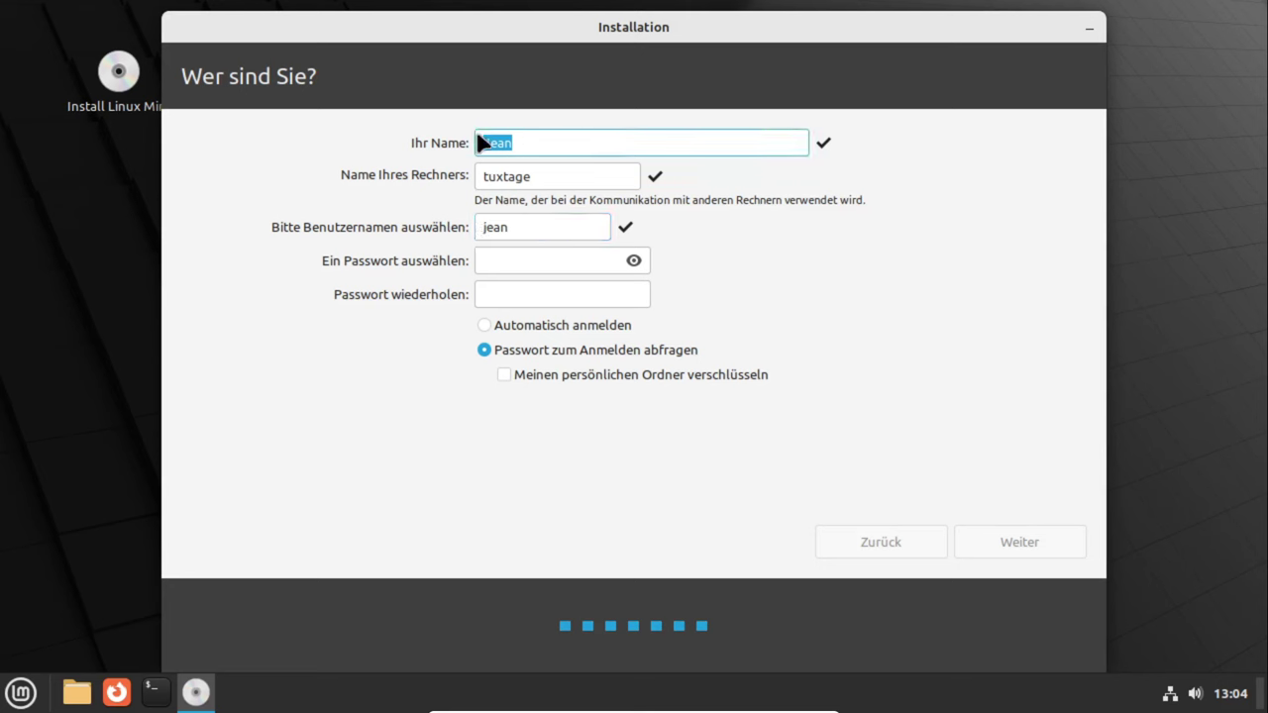
drag(519, 219, 445, 218)
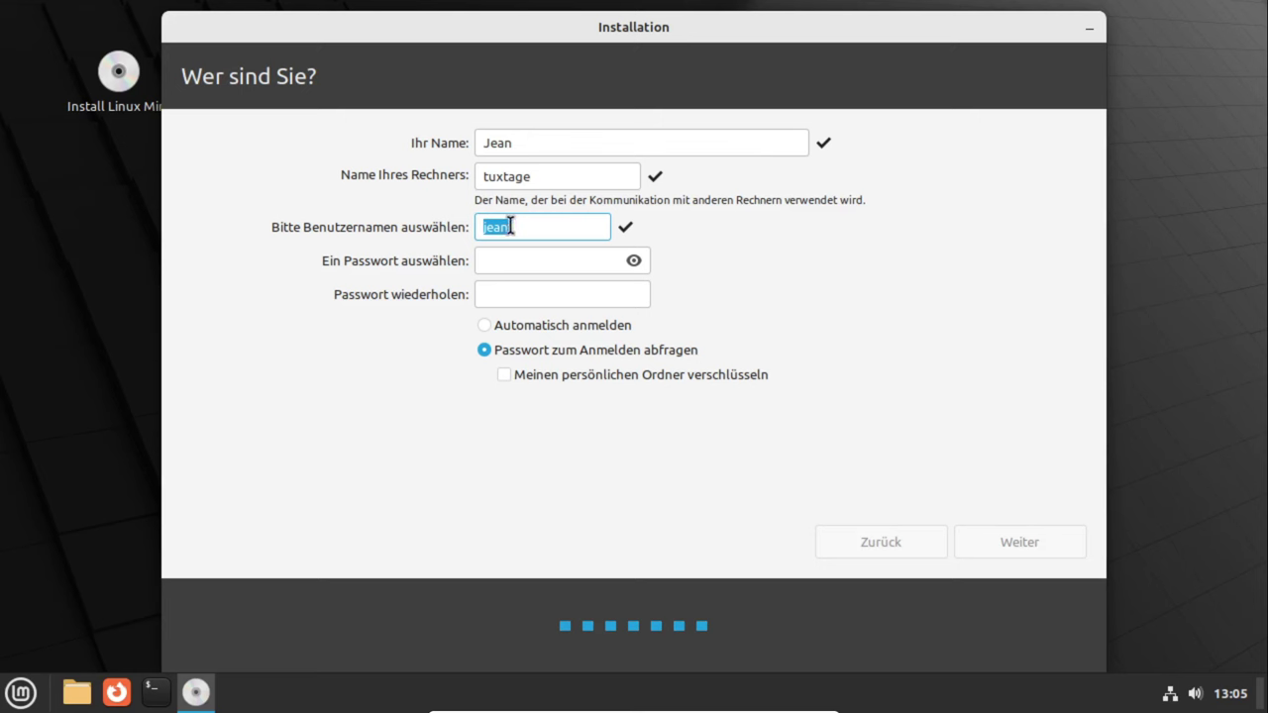
click(529, 141)
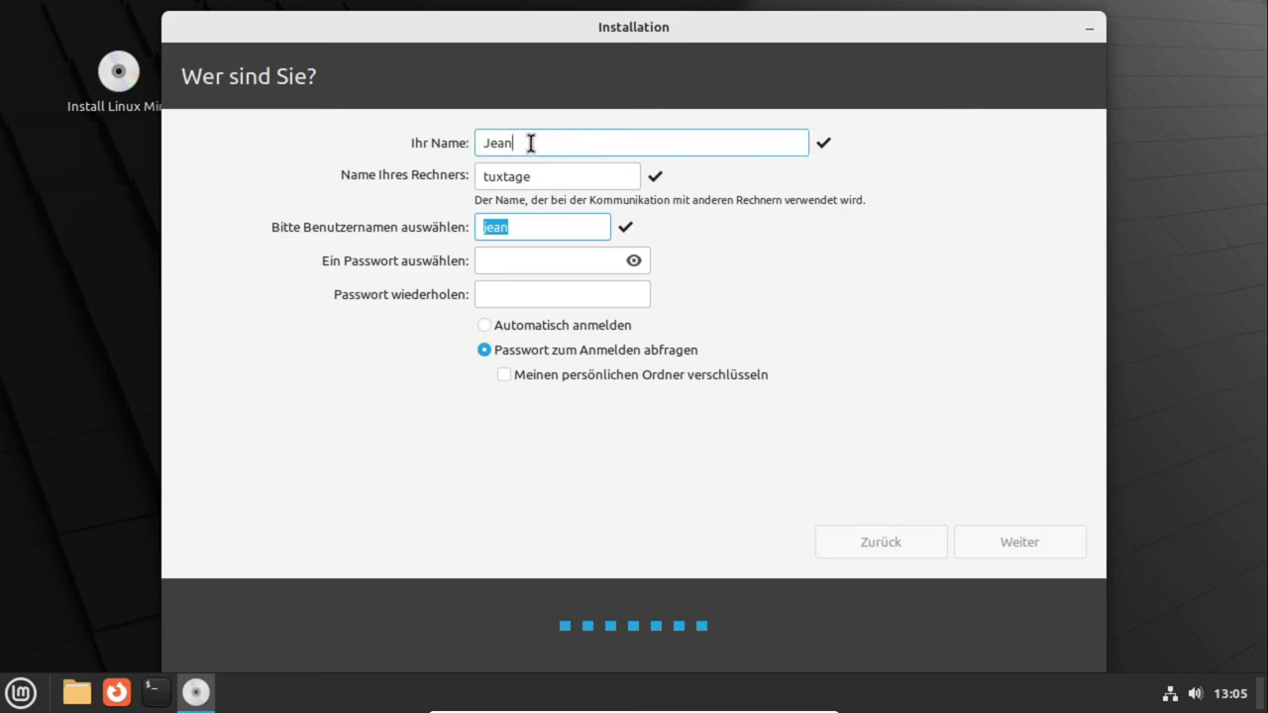
click(539, 227)
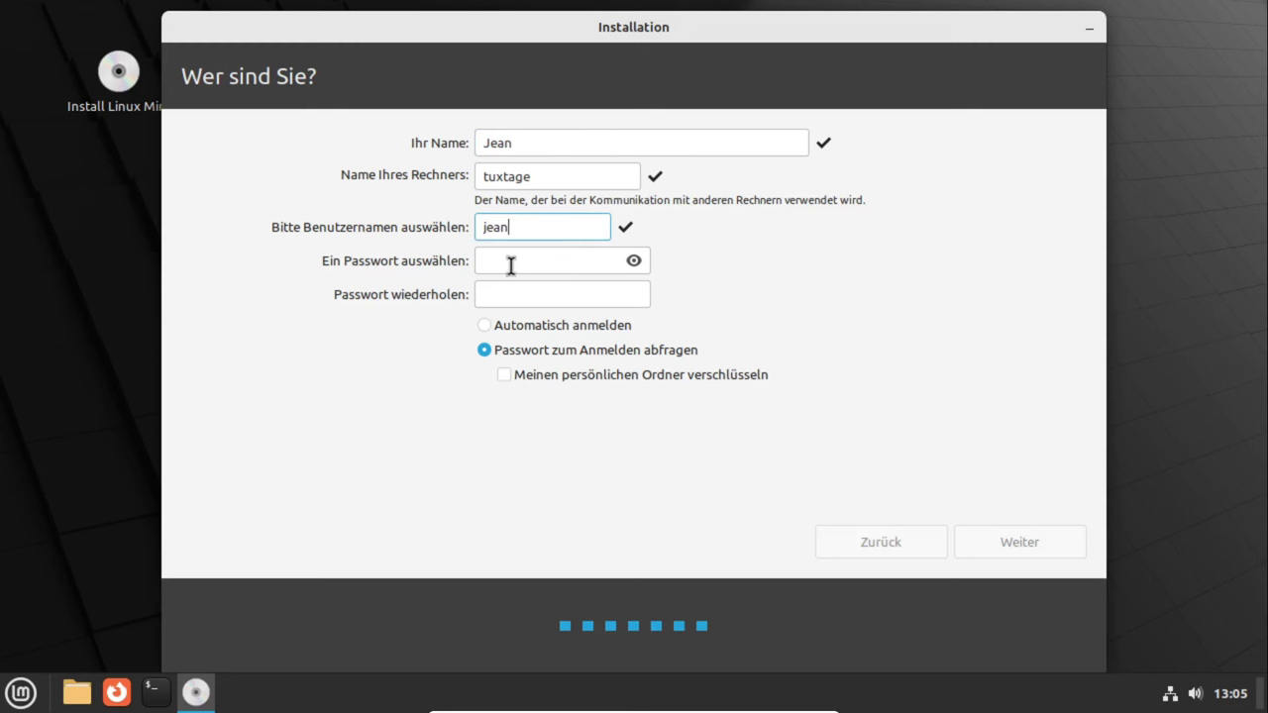
click(511, 263)
text(********)
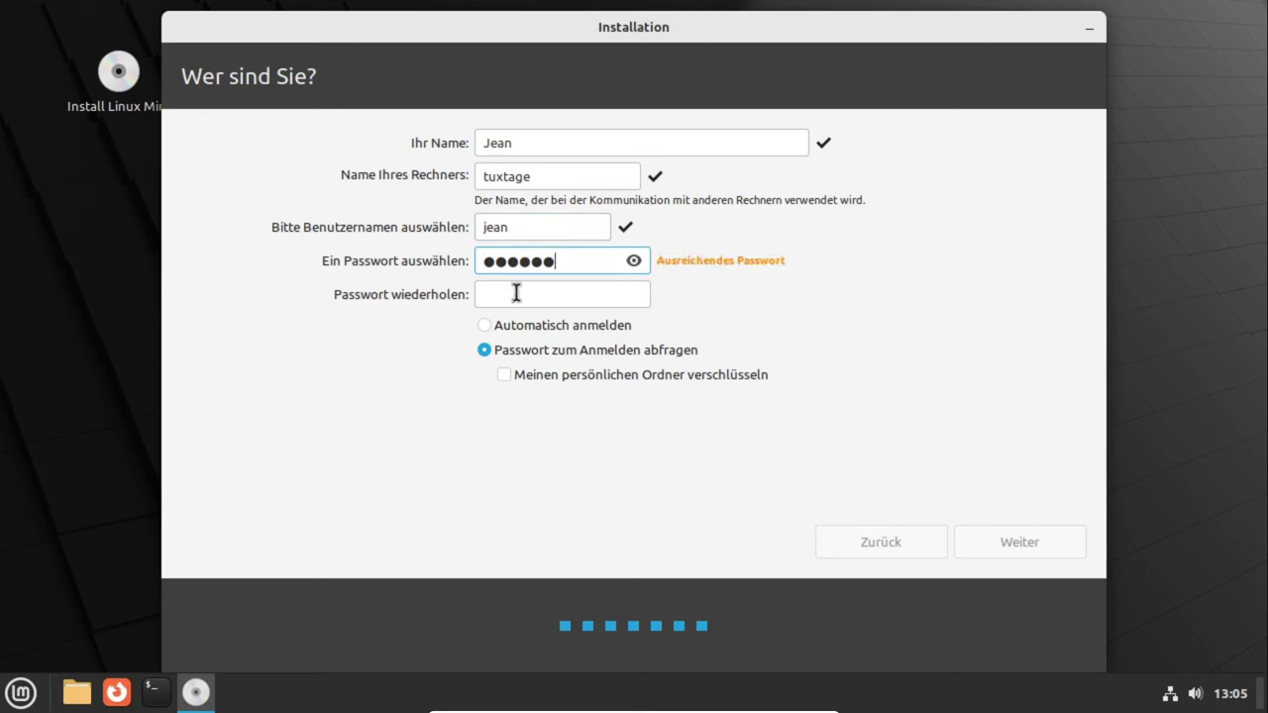
click(516, 293)
text(******)
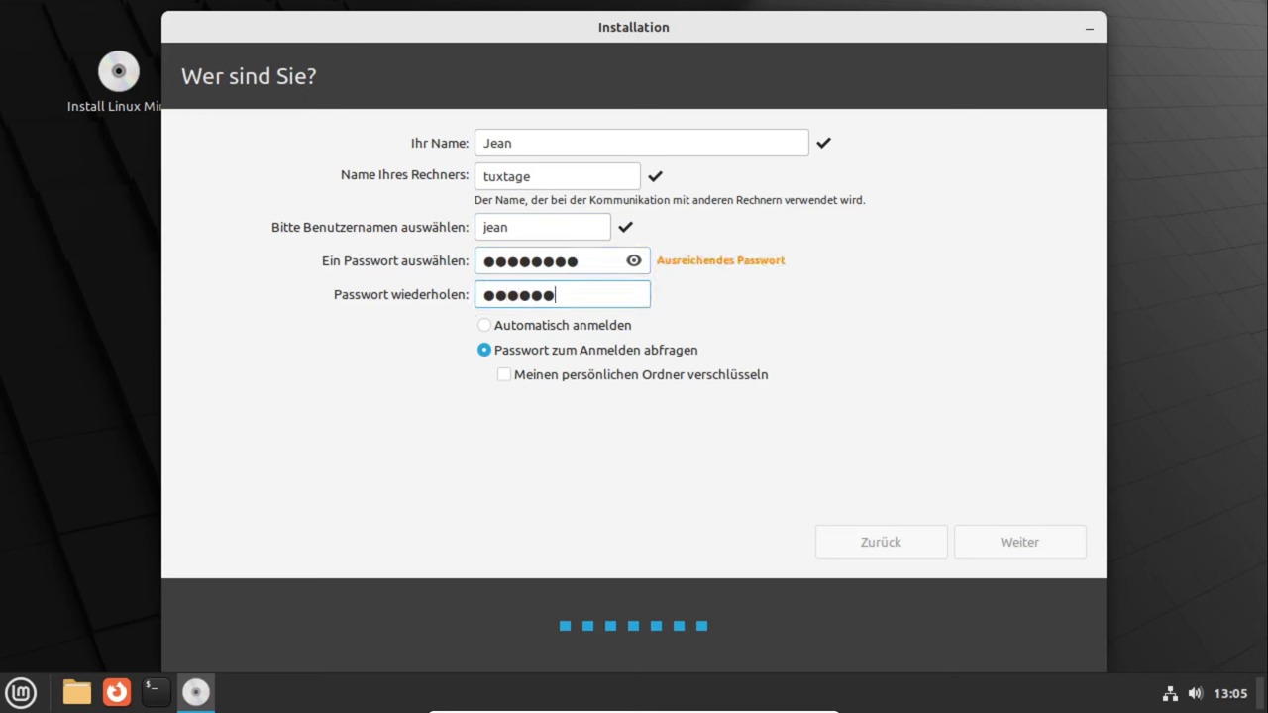
text(**)
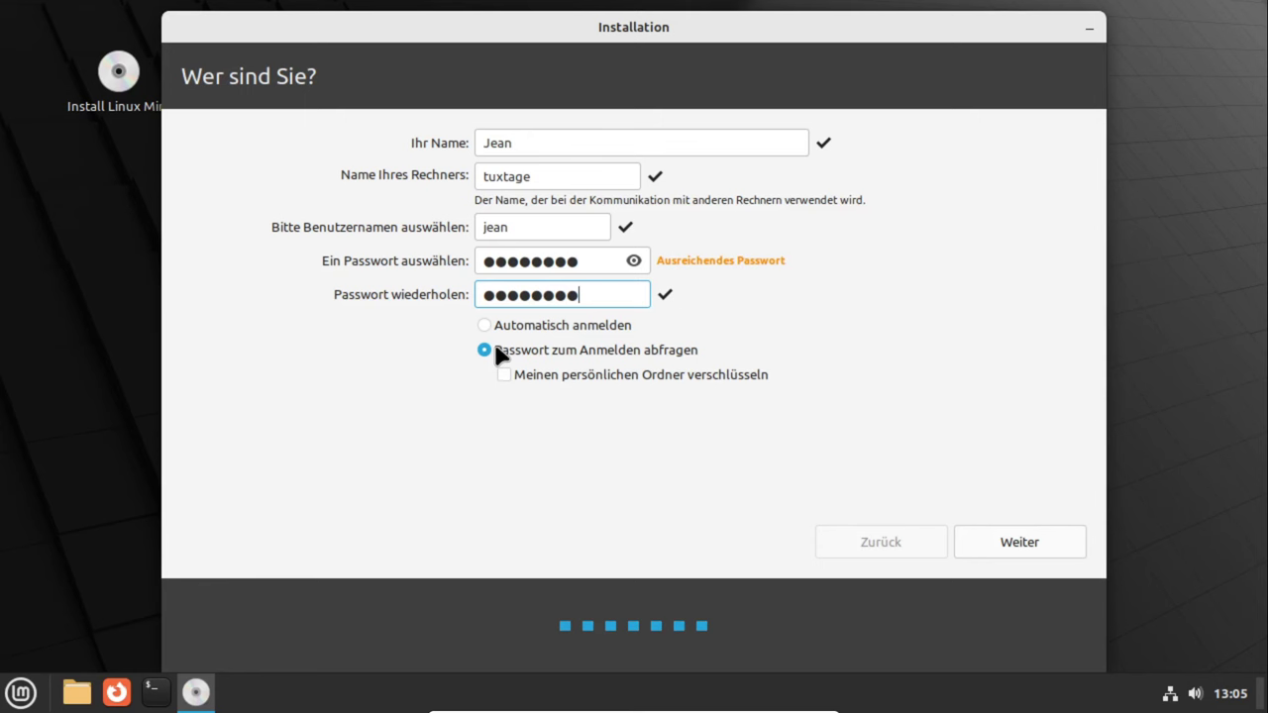
Start the installation, dismiss the accidental VM close prompt, and return to the LinuxNeu VM window
click(1008, 538)
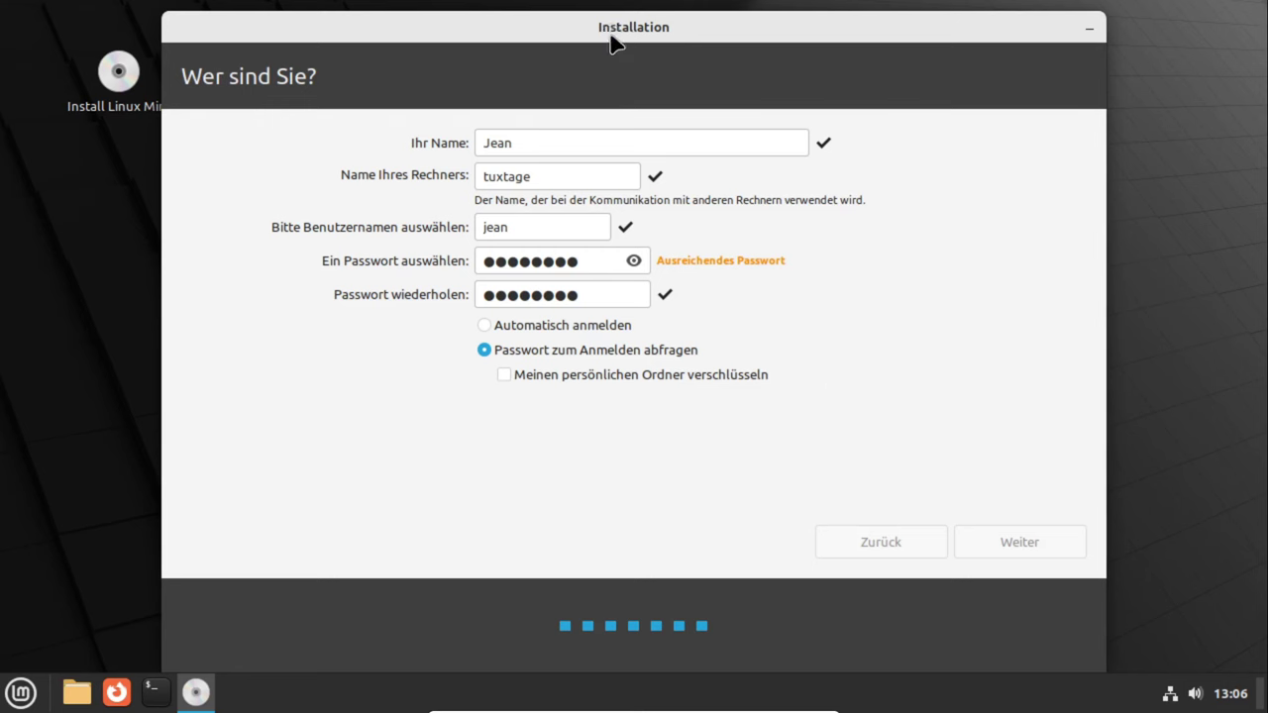
drag(617, 28, 622, 17)
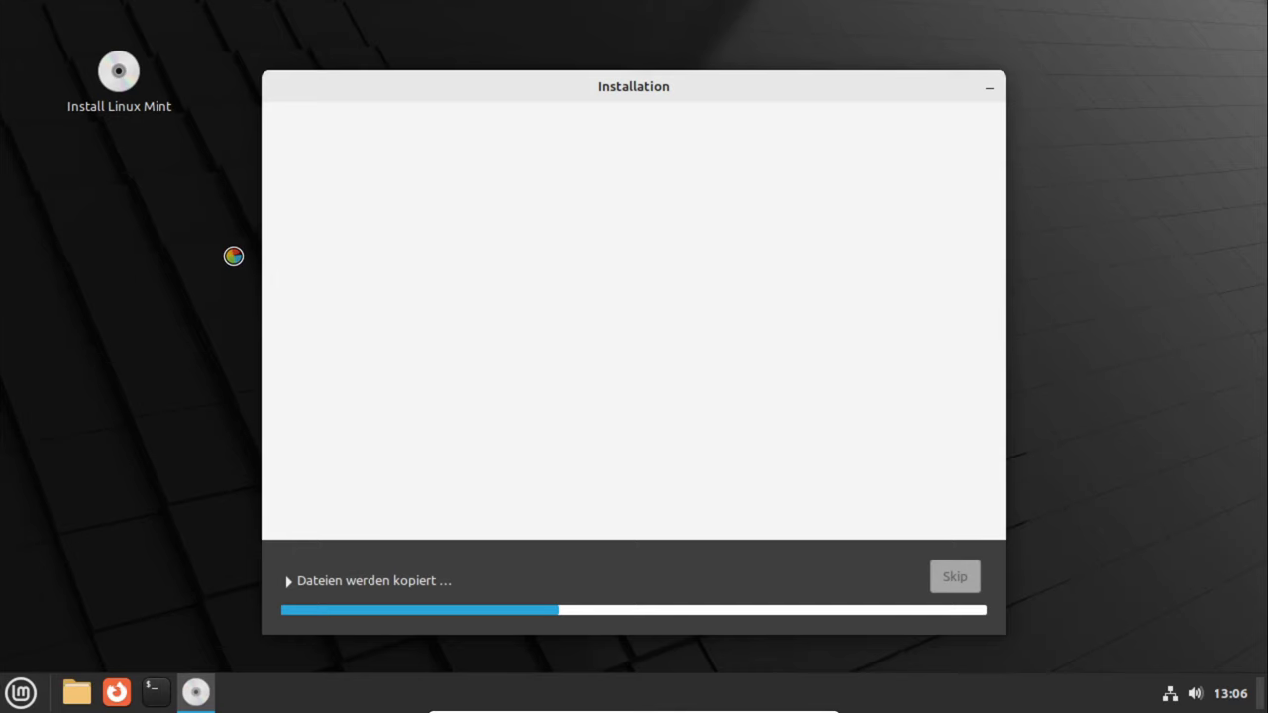
key(ctrl+q)
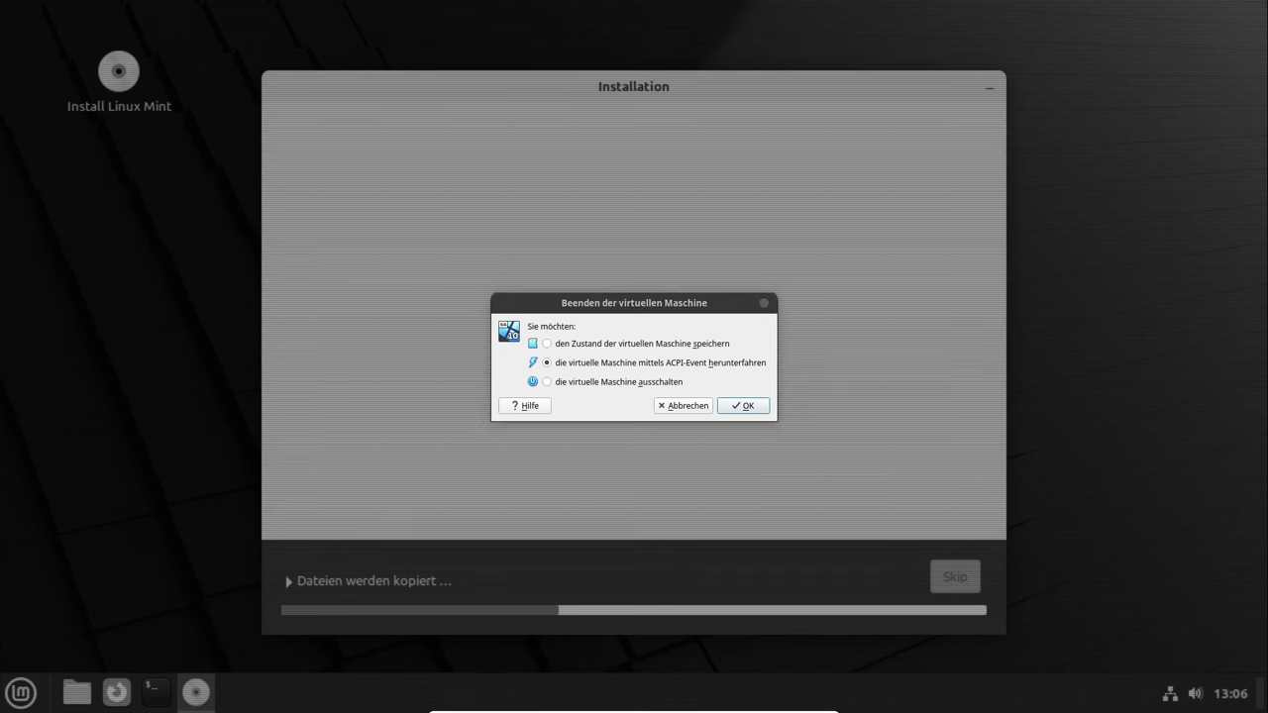
key(ctrl+F9)
click(681, 325)
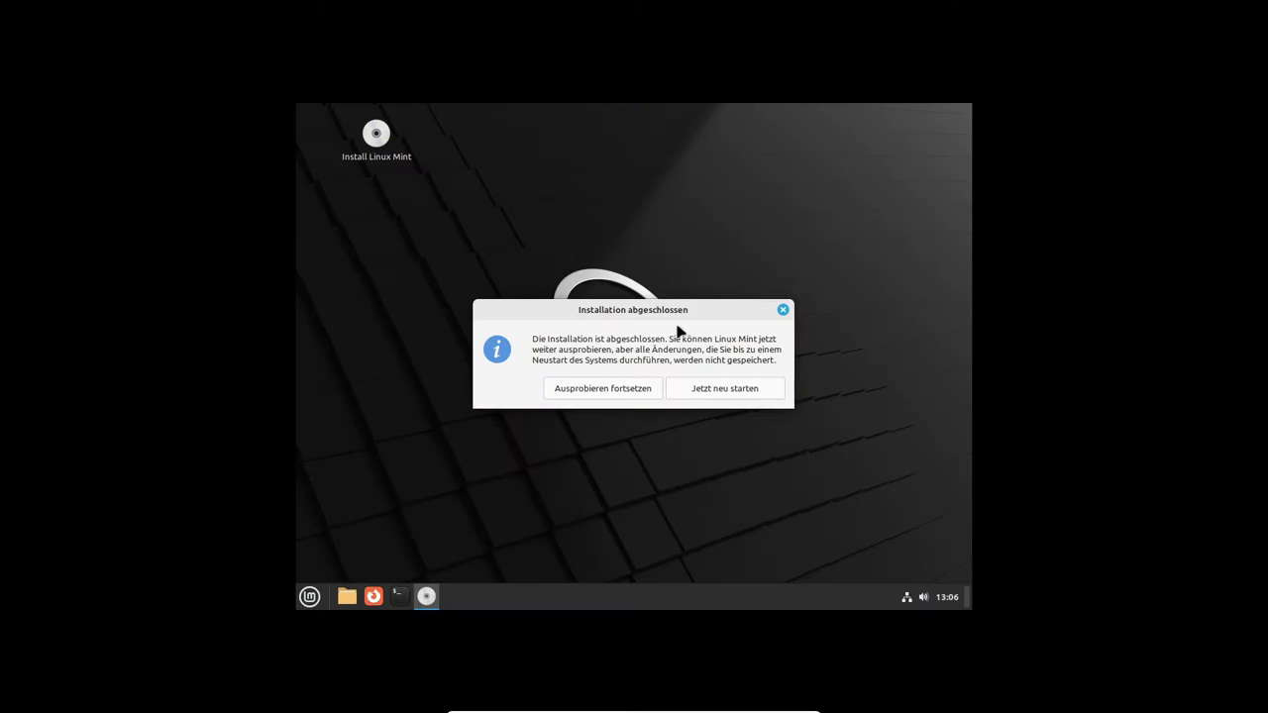
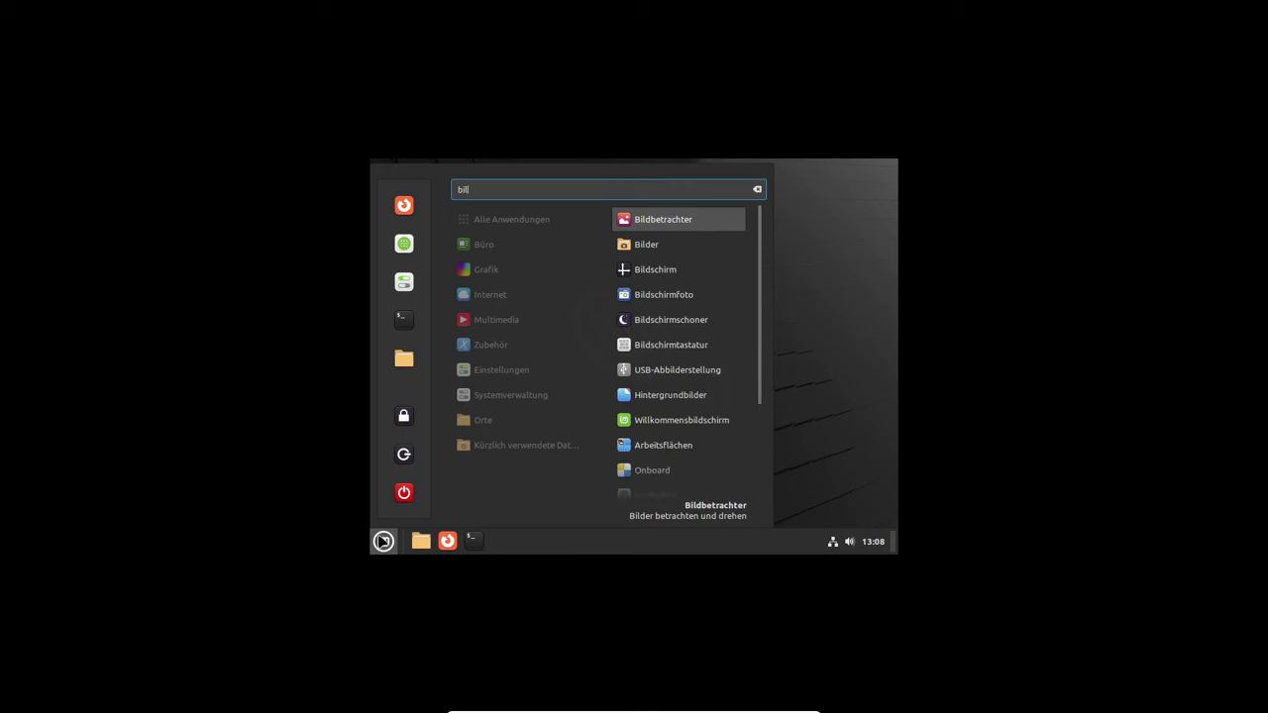
Open the Bildschirm display settings from a 'bild' search and choose 1920 × 1080 (16:9) resolution
key(Down)
key(Down)
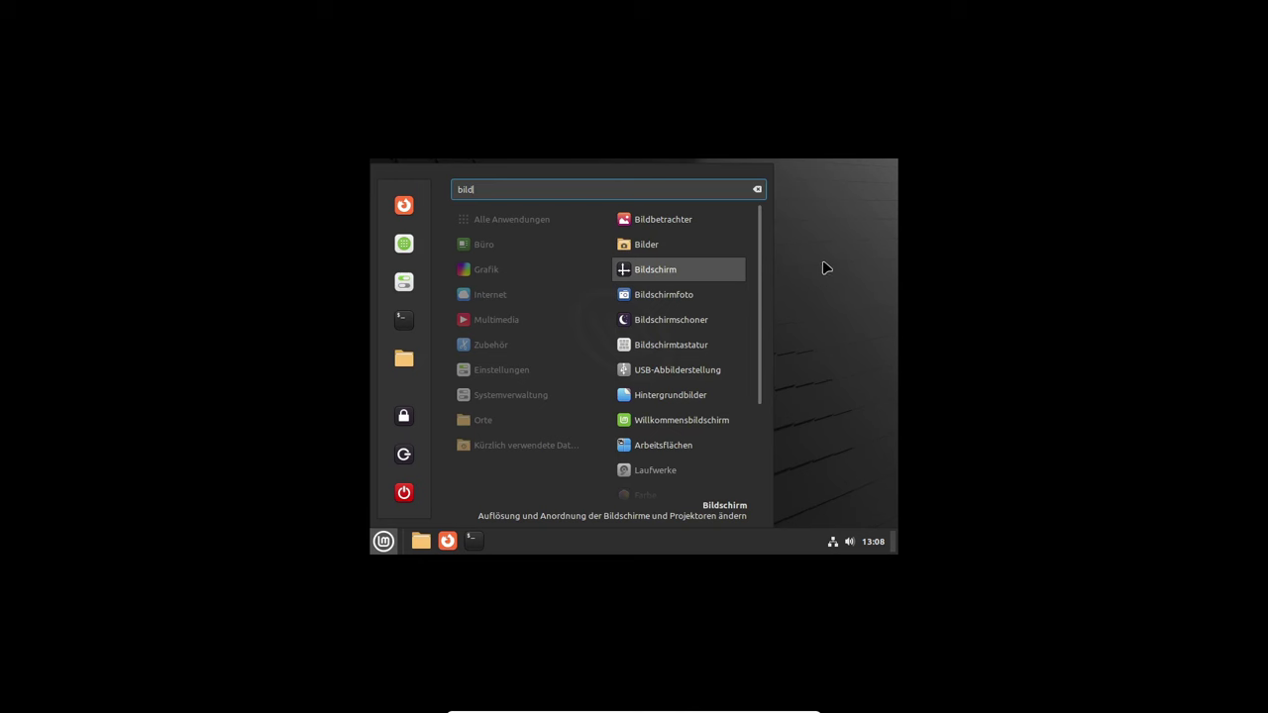
key(Return)
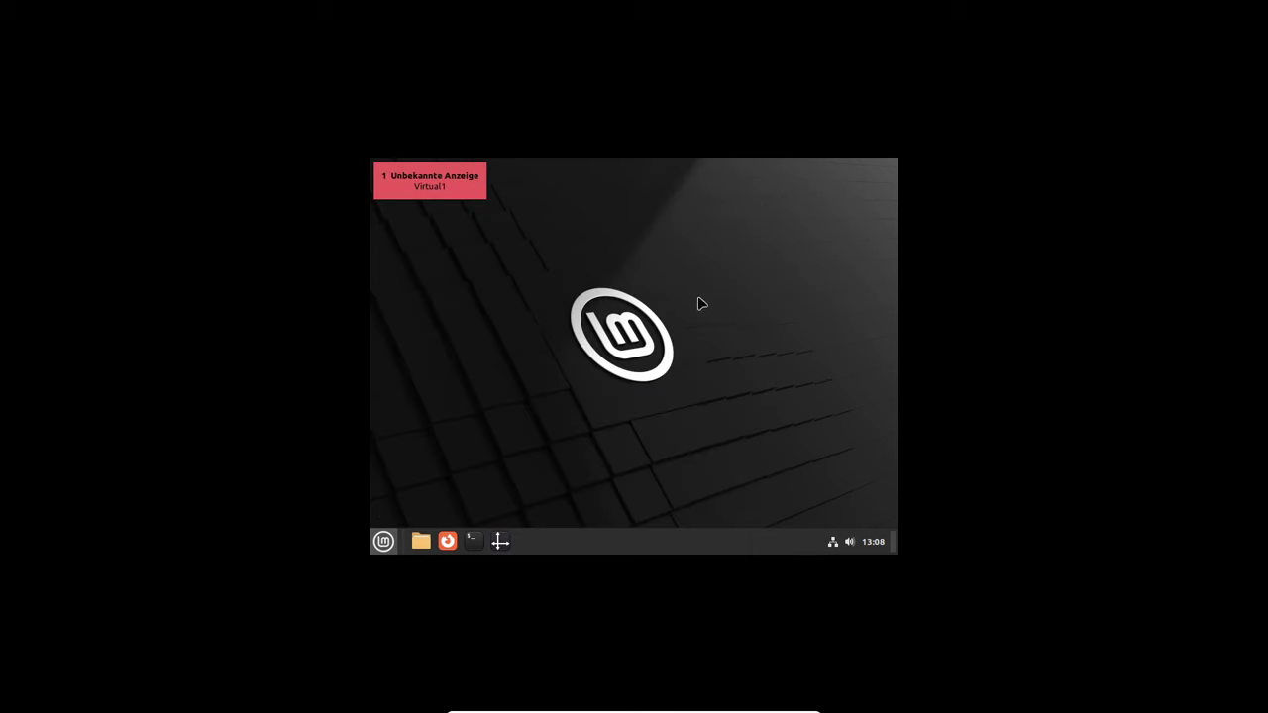
mouse_move(501, 541)
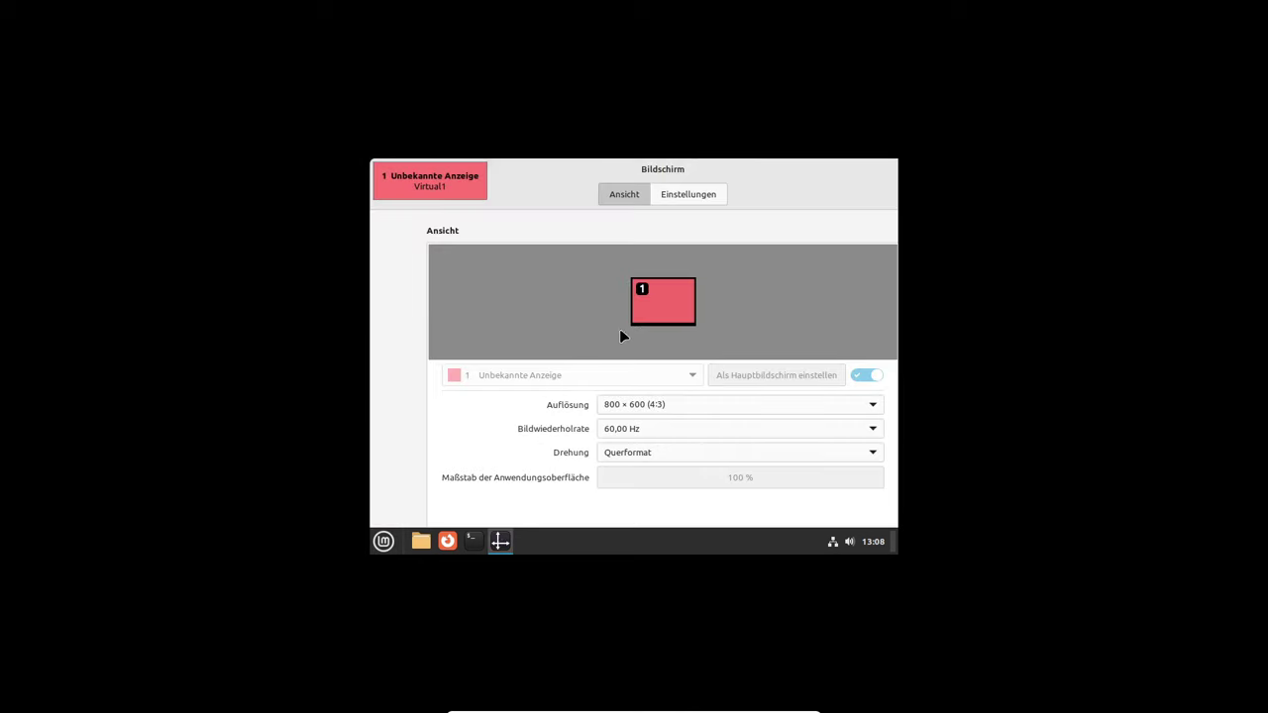
click(654, 406)
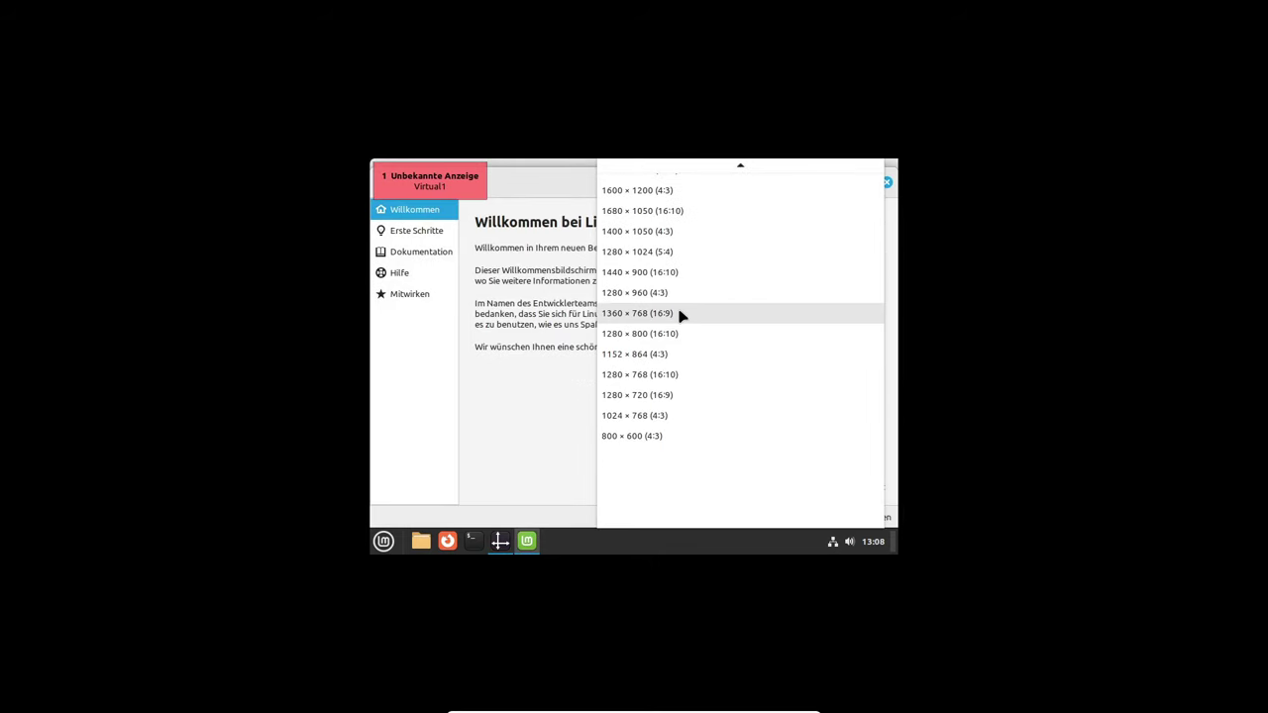
scroll(680, 301, up, 1)
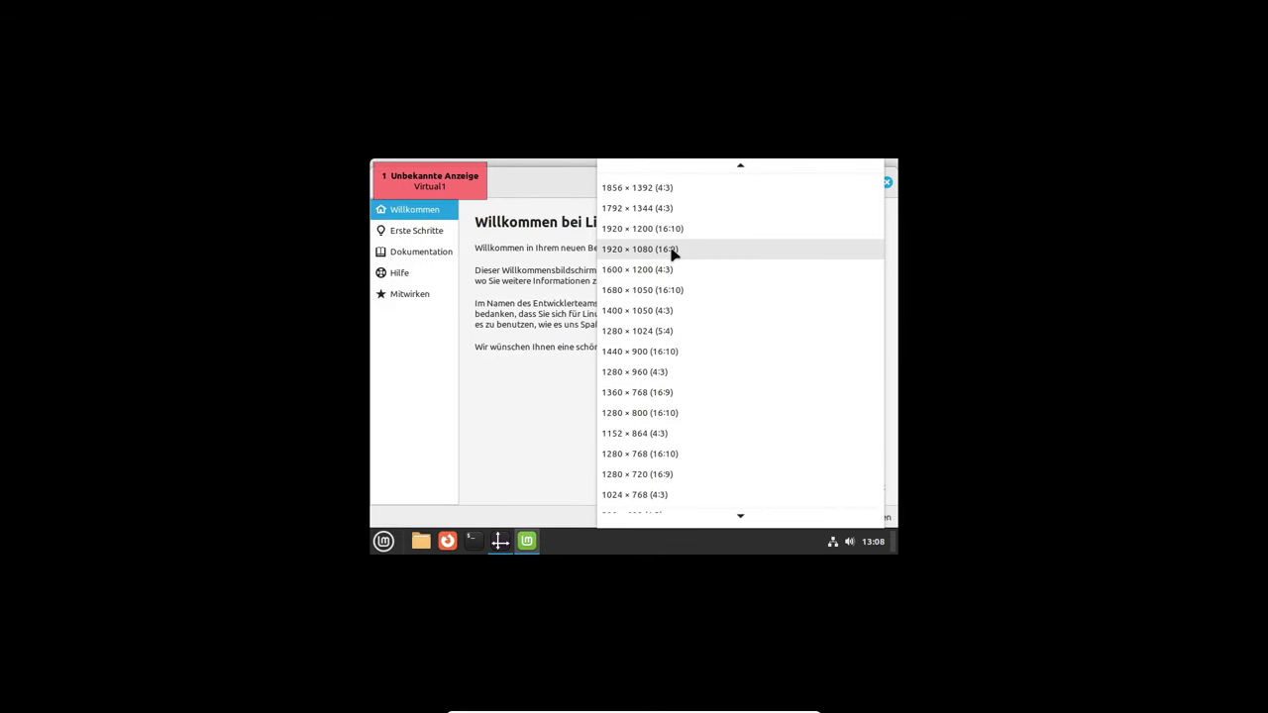
click(676, 250)
Minimize the Welcome window, reposition the display settings, and apply the new resolution with Anwenden
click(849, 185)
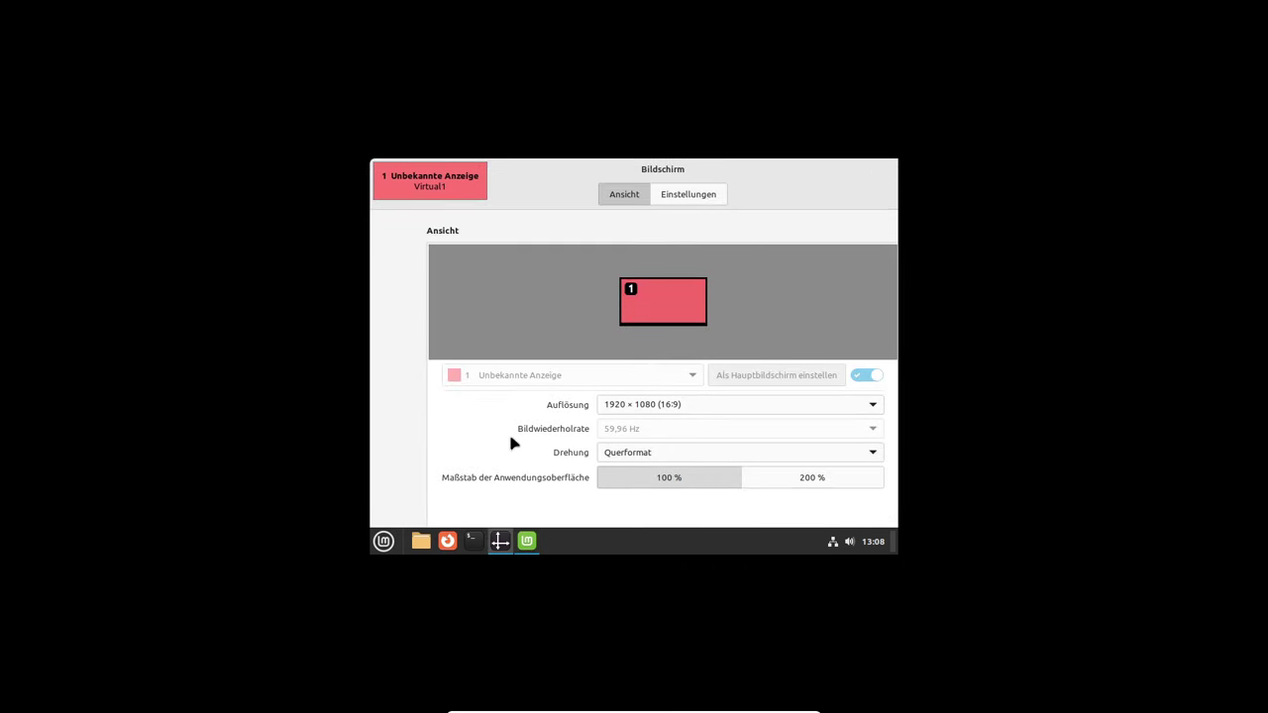
drag(509, 430, 497, 393)
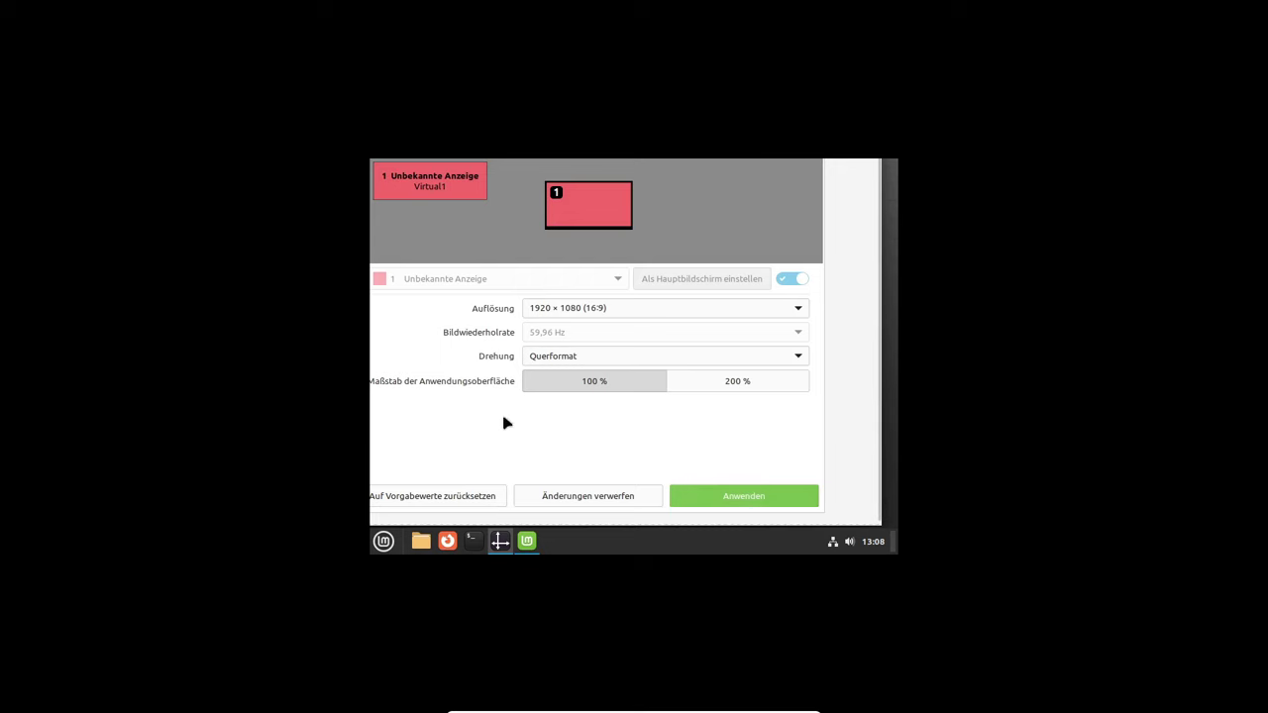
drag(416, 337, 499, 414)
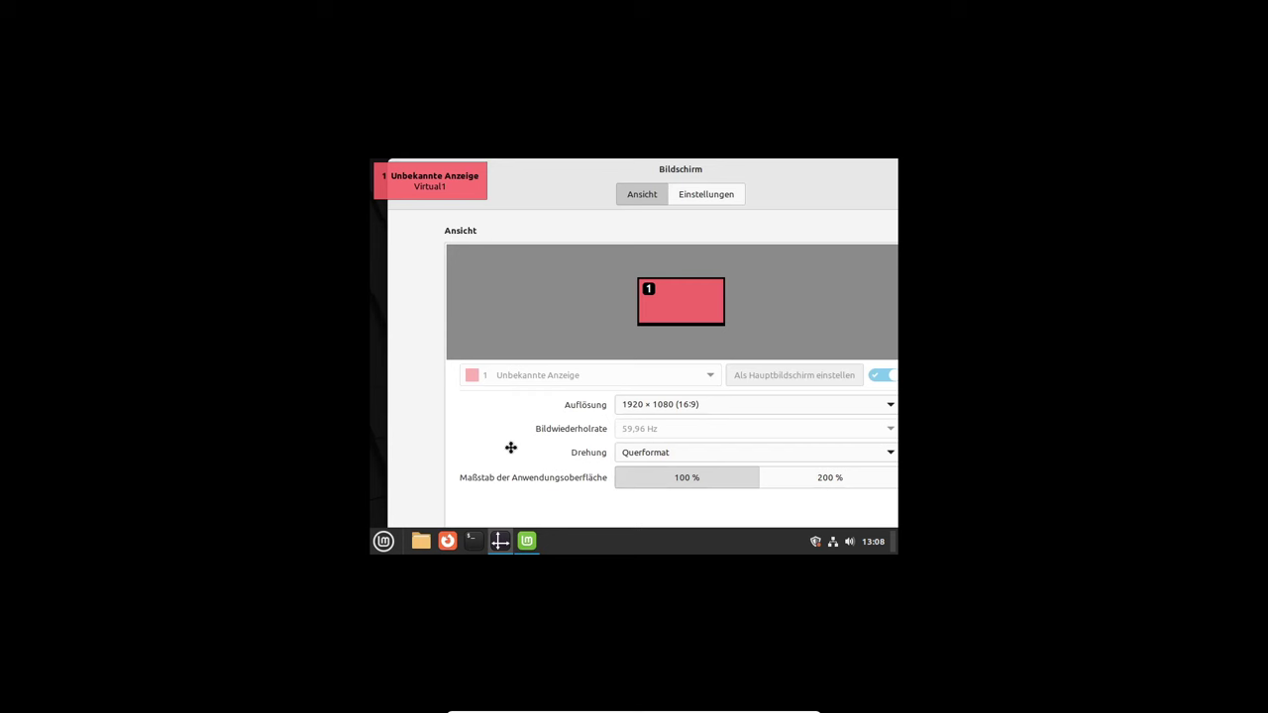
drag(511, 446, 494, 473)
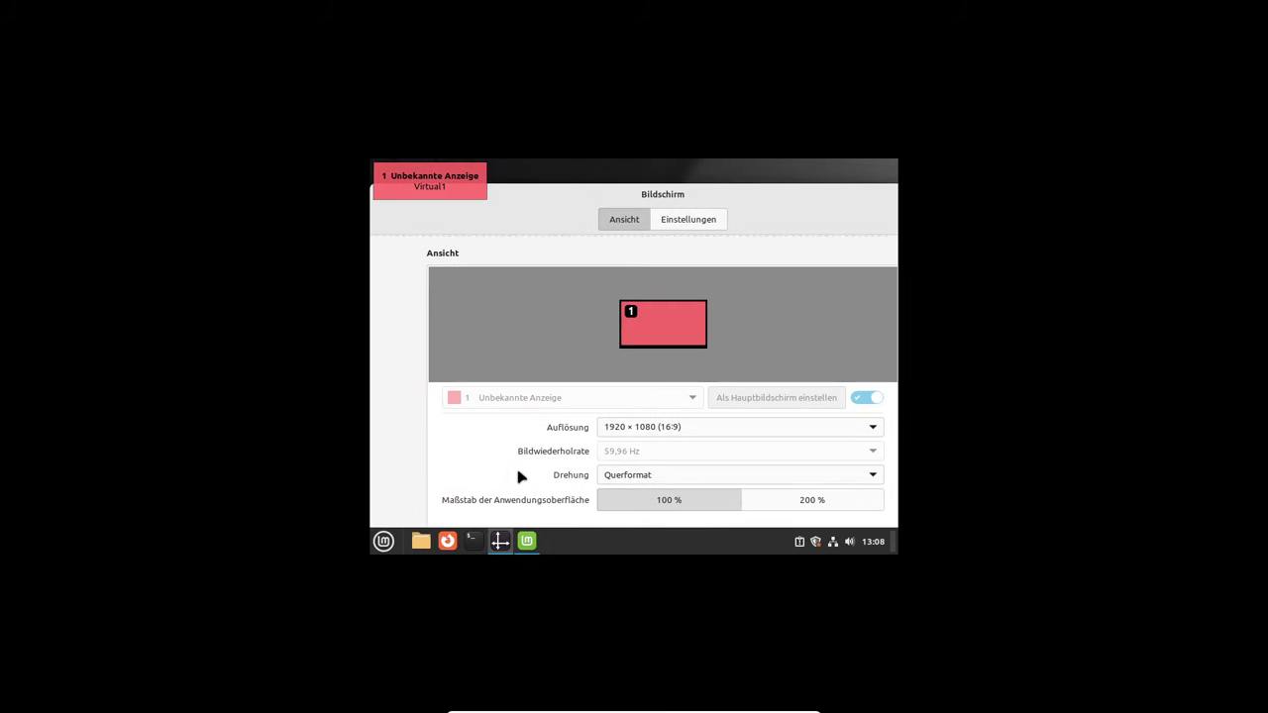
drag(755, 196, 600, 212)
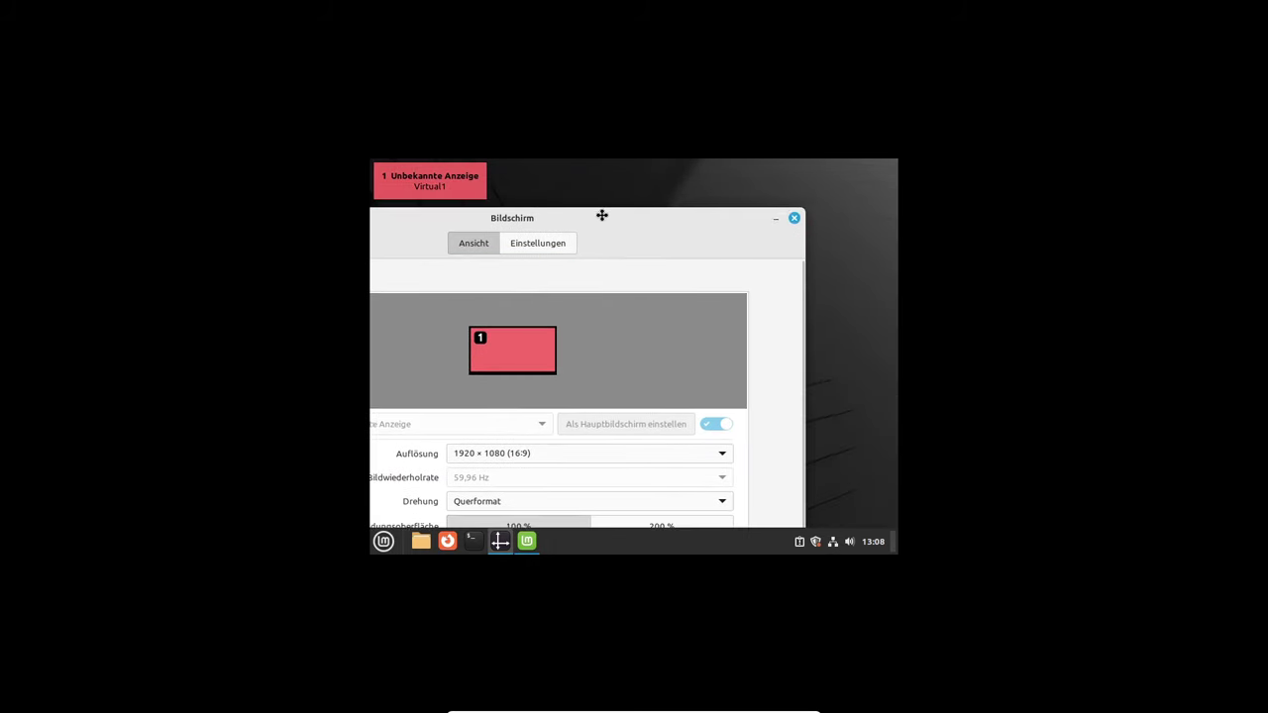
drag(479, 320, 693, 212)
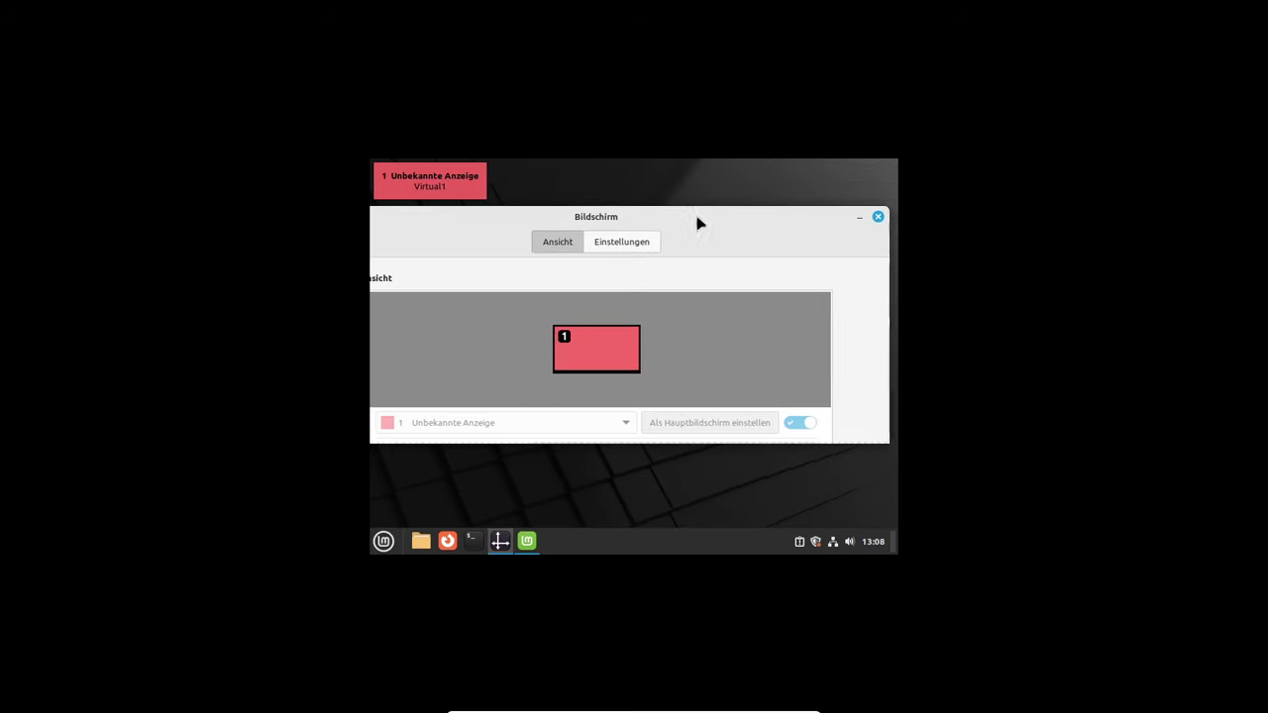
scroll(767, 337, down, 5)
scroll(769, 424, down, 3)
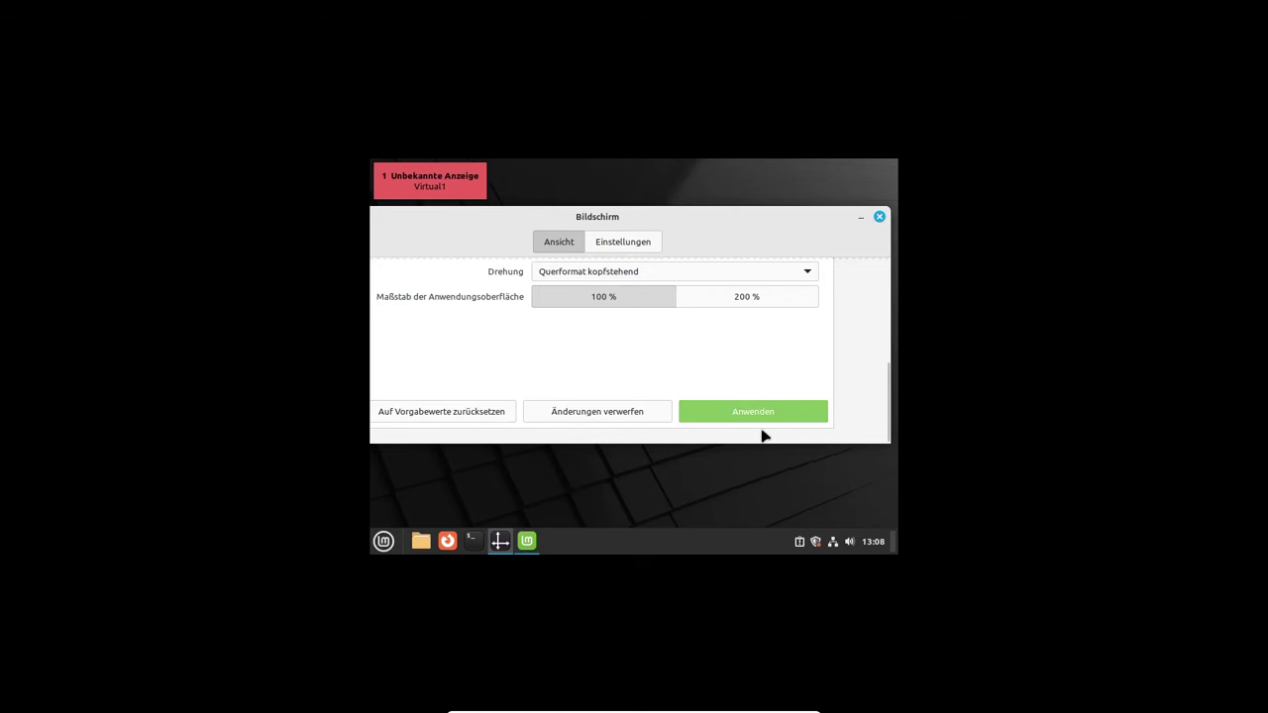
click(762, 414)
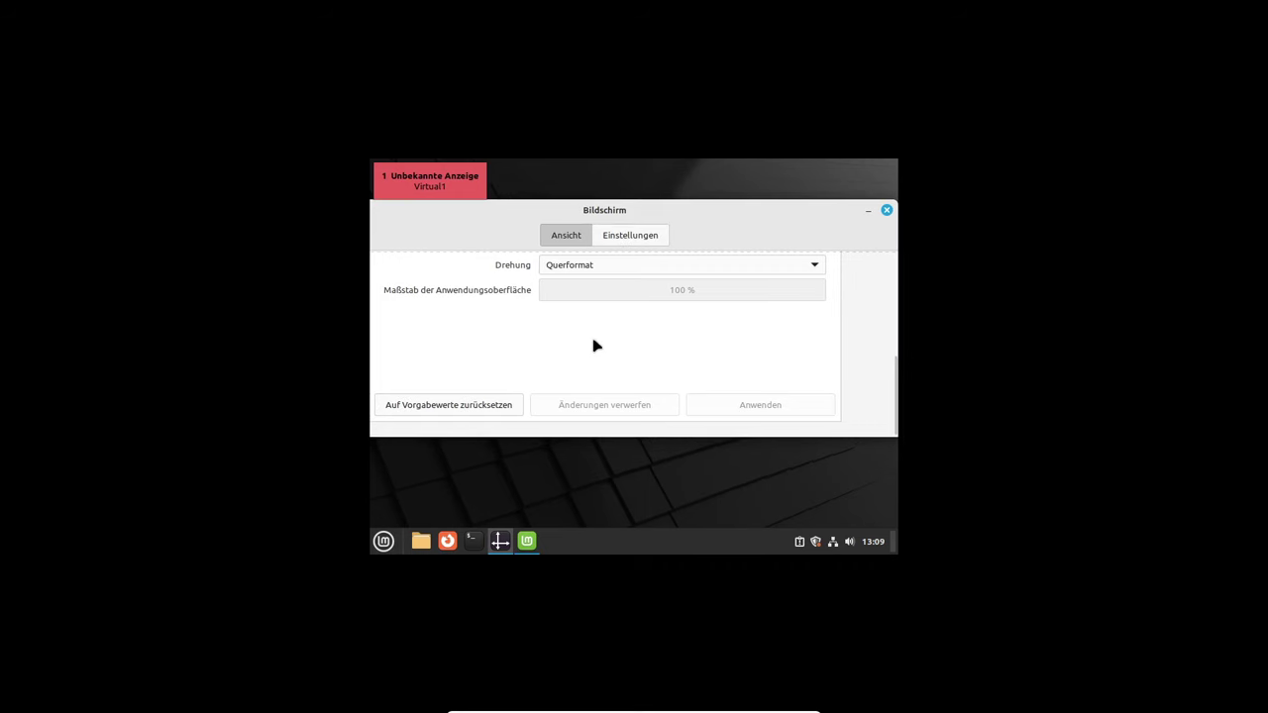
Keep the Drehung rotation on Querformat (landscape)
scroll(594, 345, up, 5)
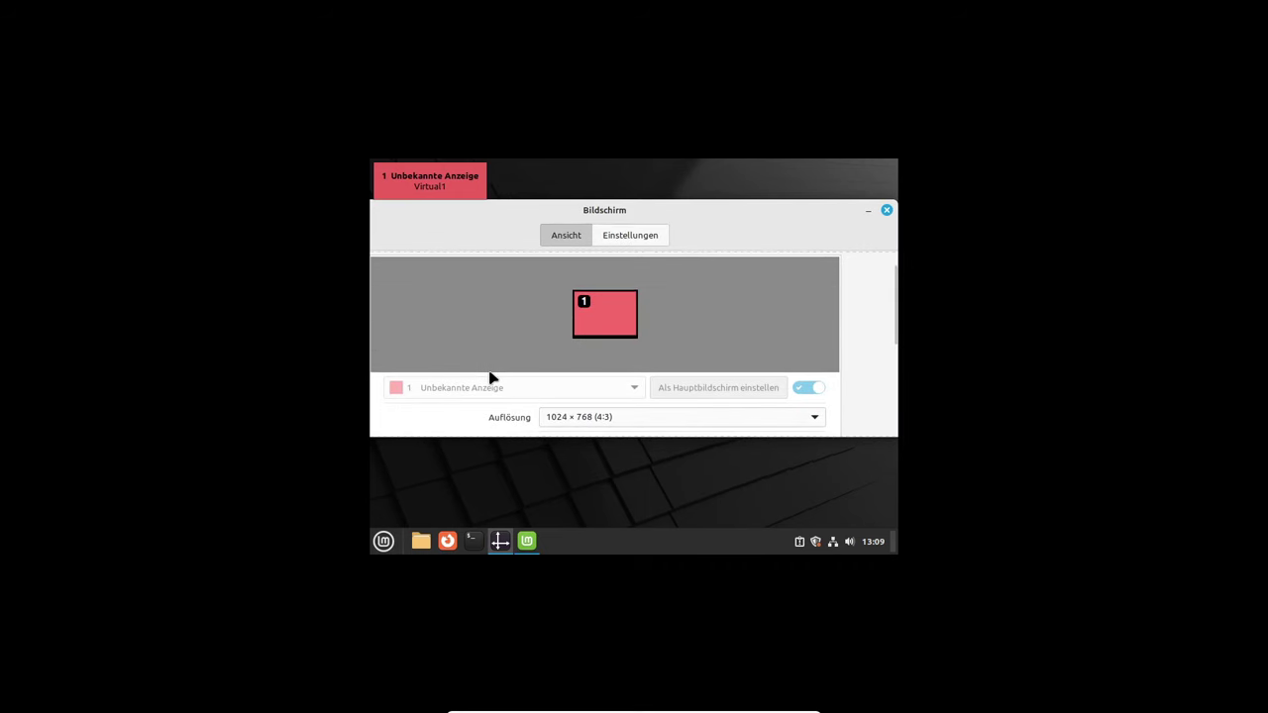
scroll(490, 377, down, 2)
click(547, 414)
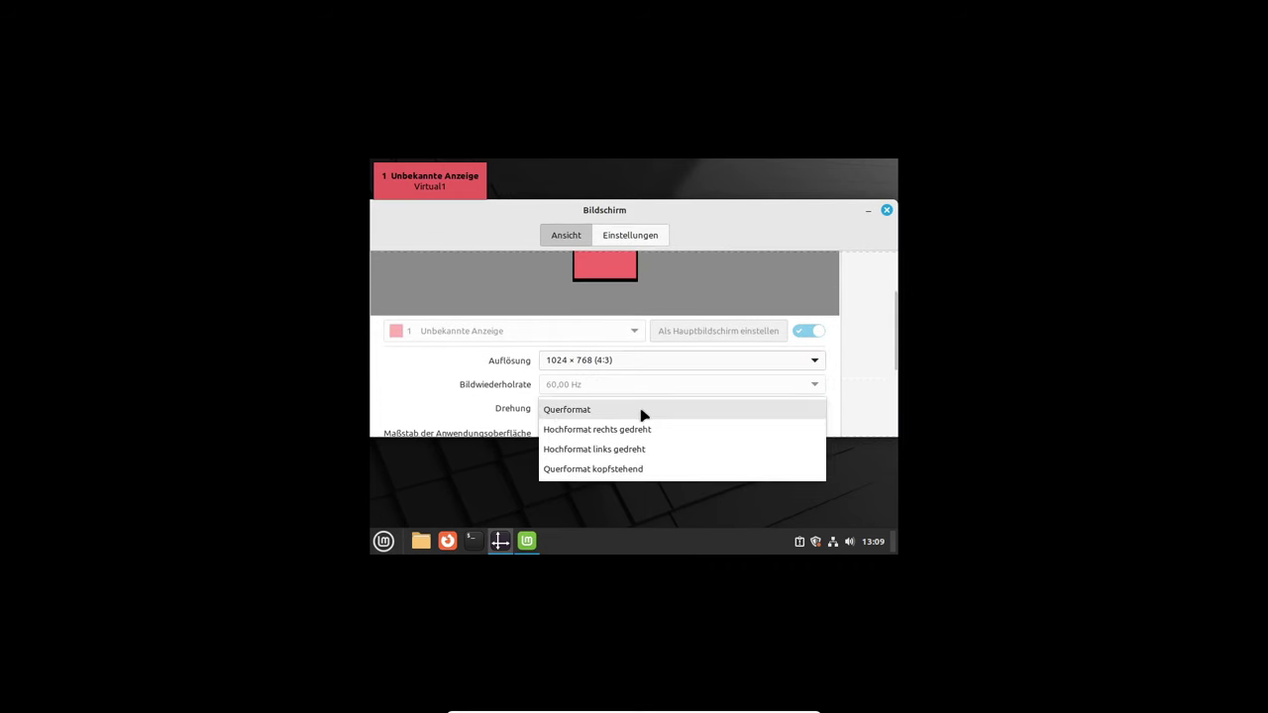
click(597, 408)
Select 1920 × 1080 (16:9) under Auflösung, apply it, and keep the new configuration
click(623, 363)
click(623, 364)
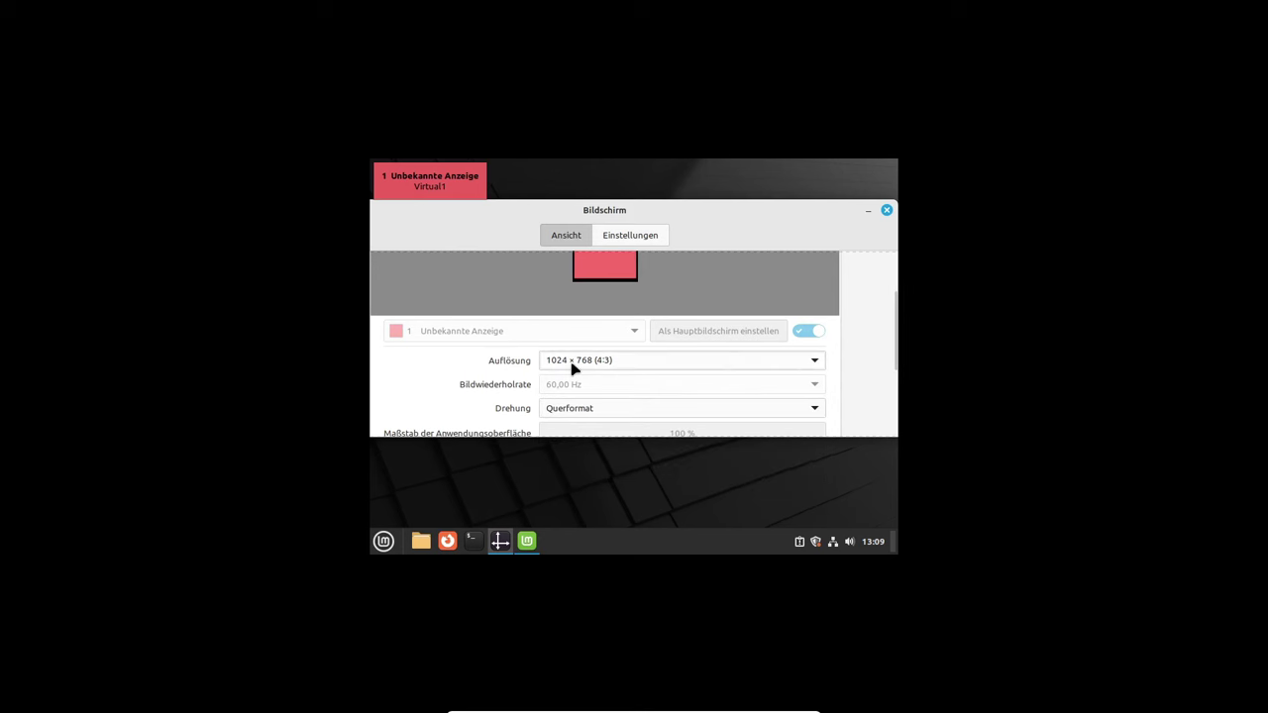
click(572, 369)
scroll(648, 271, up, 5)
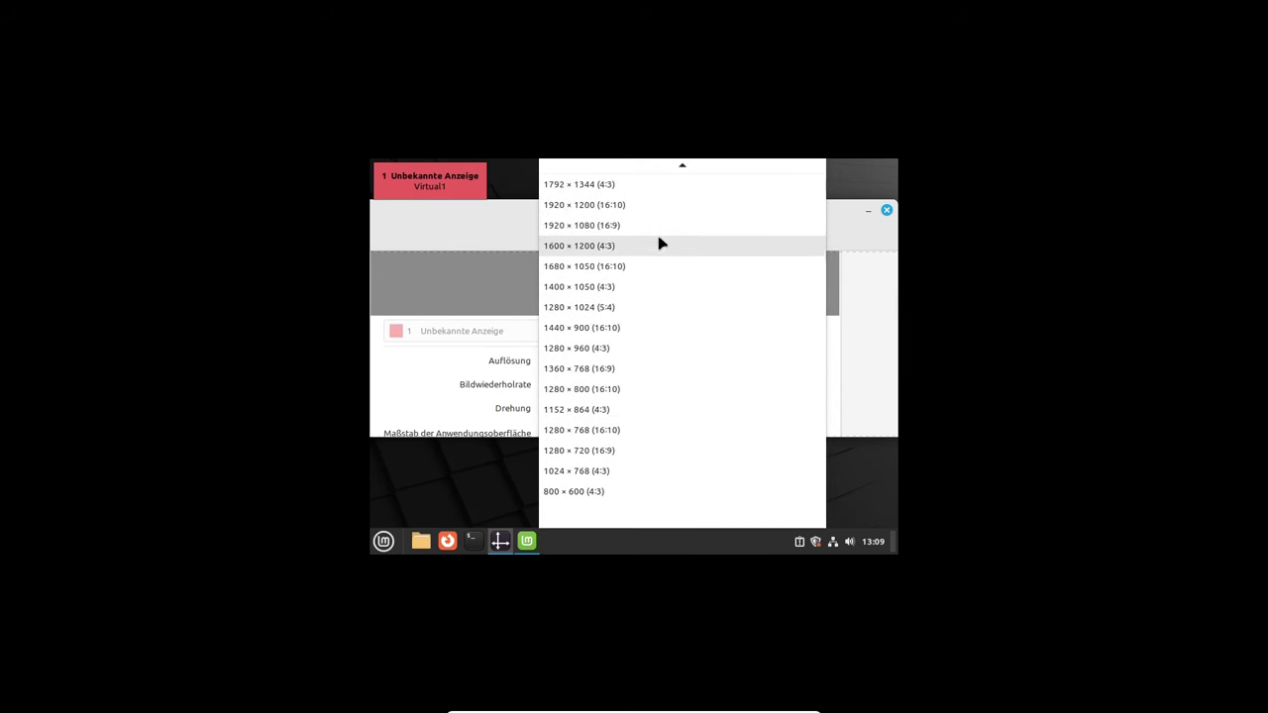
click(625, 226)
scroll(515, 401, down, 2)
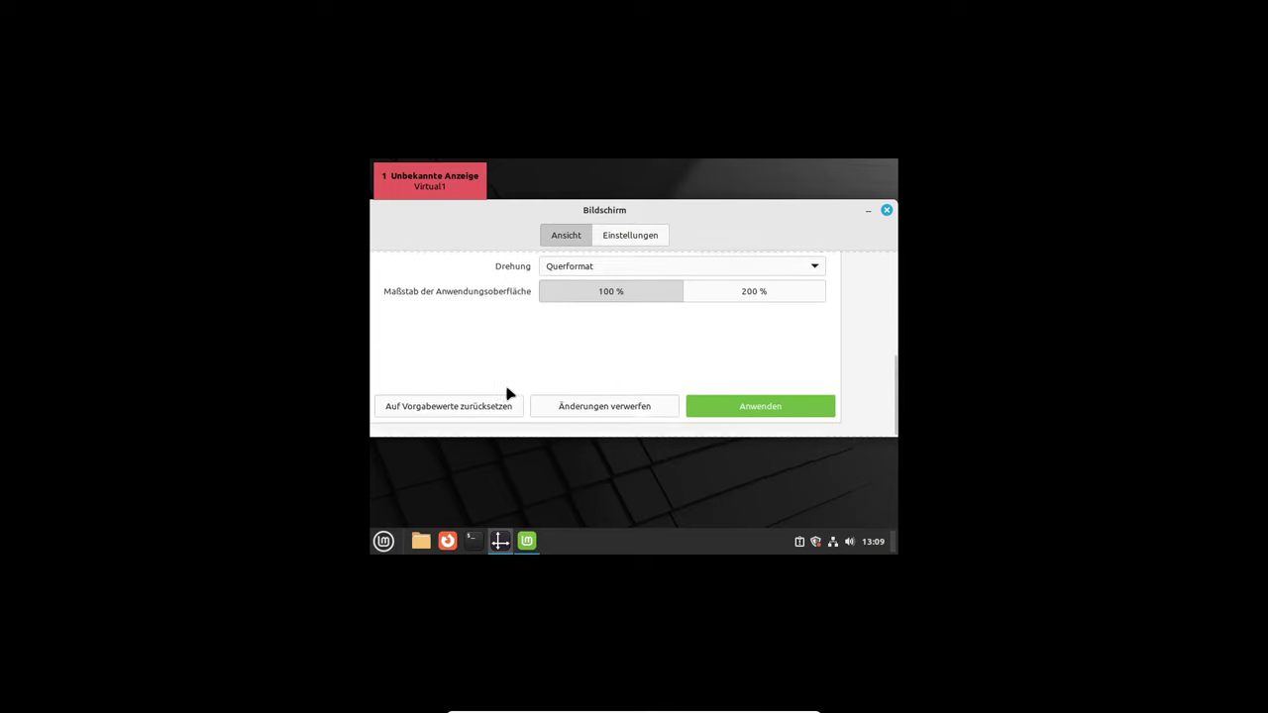
click(766, 399)
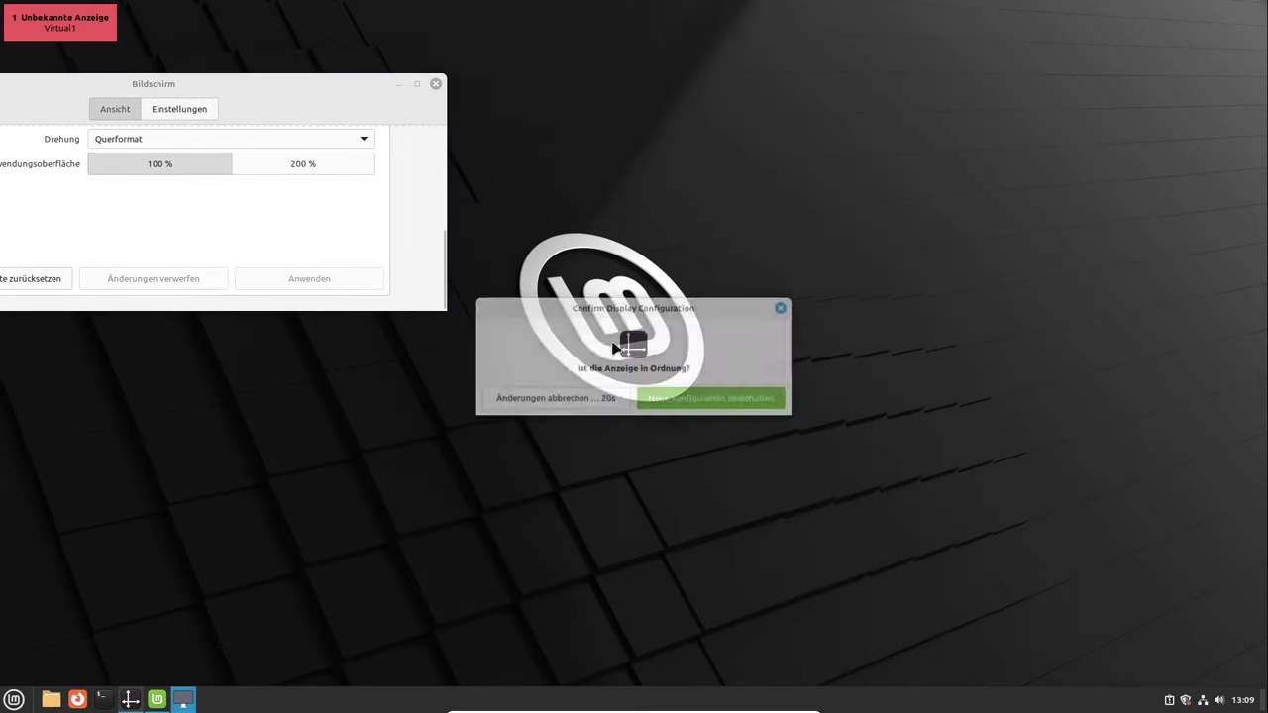
click(679, 399)
Move and enlarge the Bildschirm window so all options are visible
drag(263, 97, 555, 116)
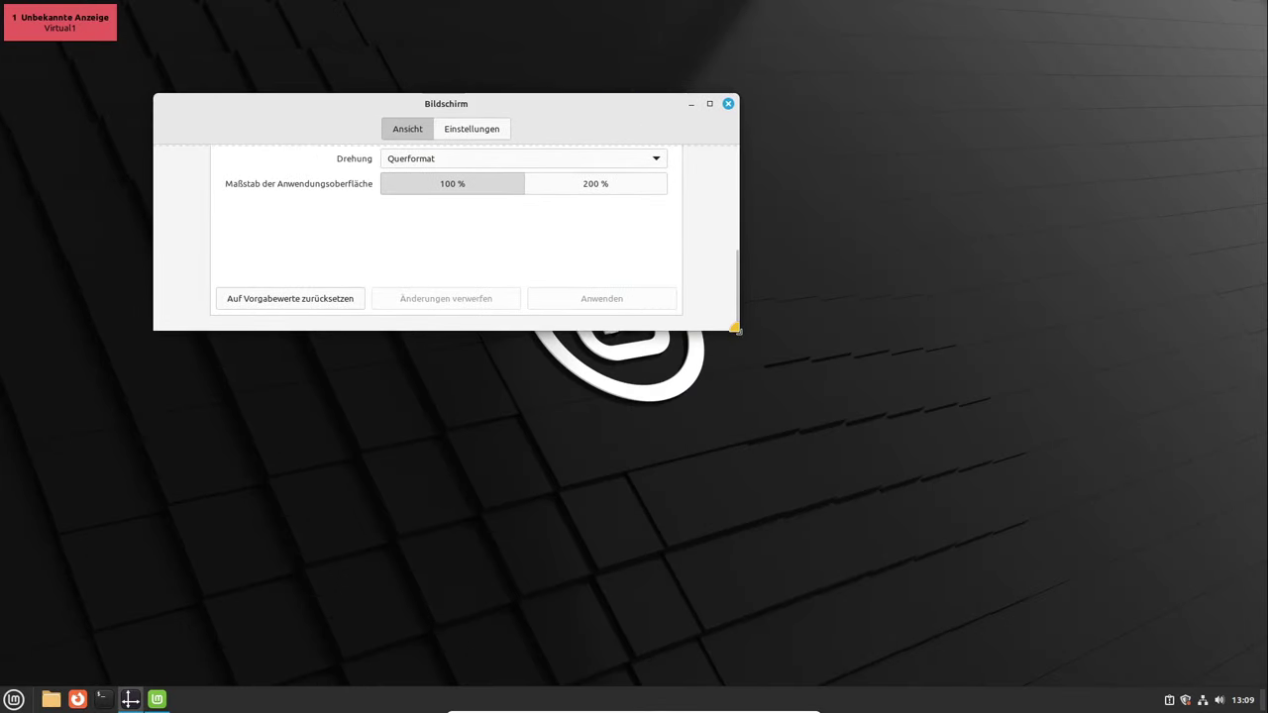
drag(734, 328, 832, 557)
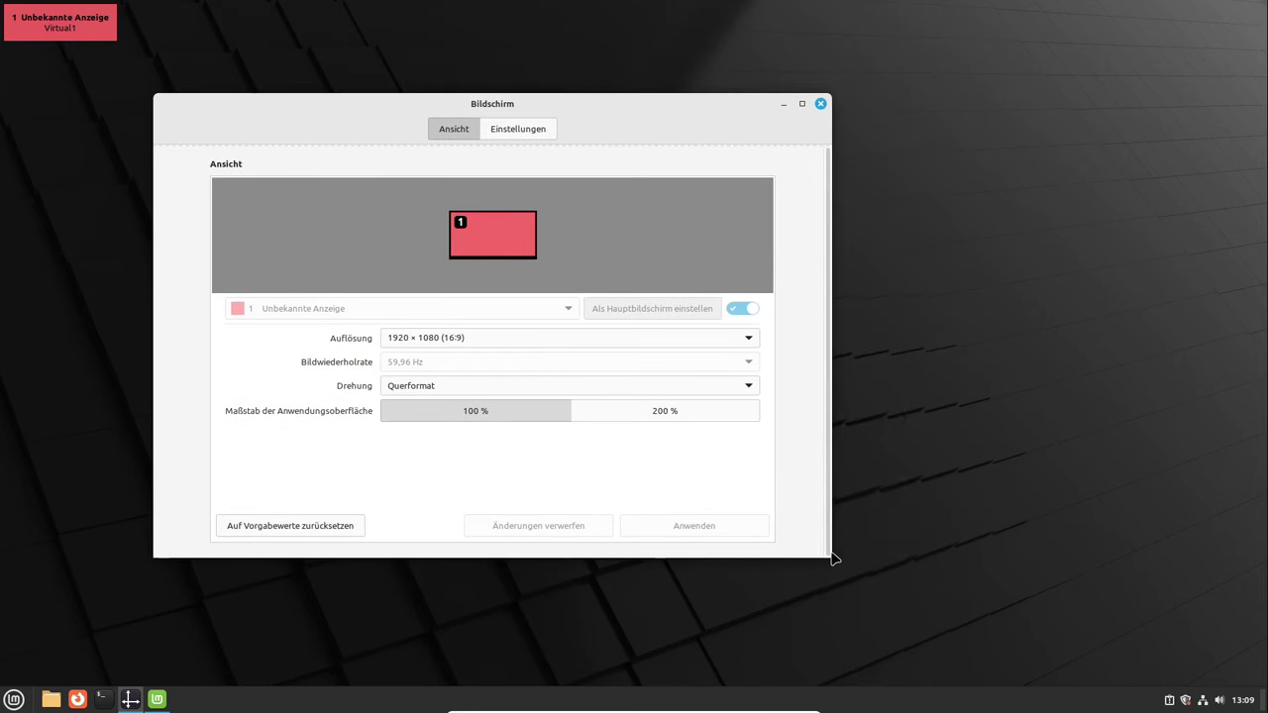
drag(679, 104, 794, 122)
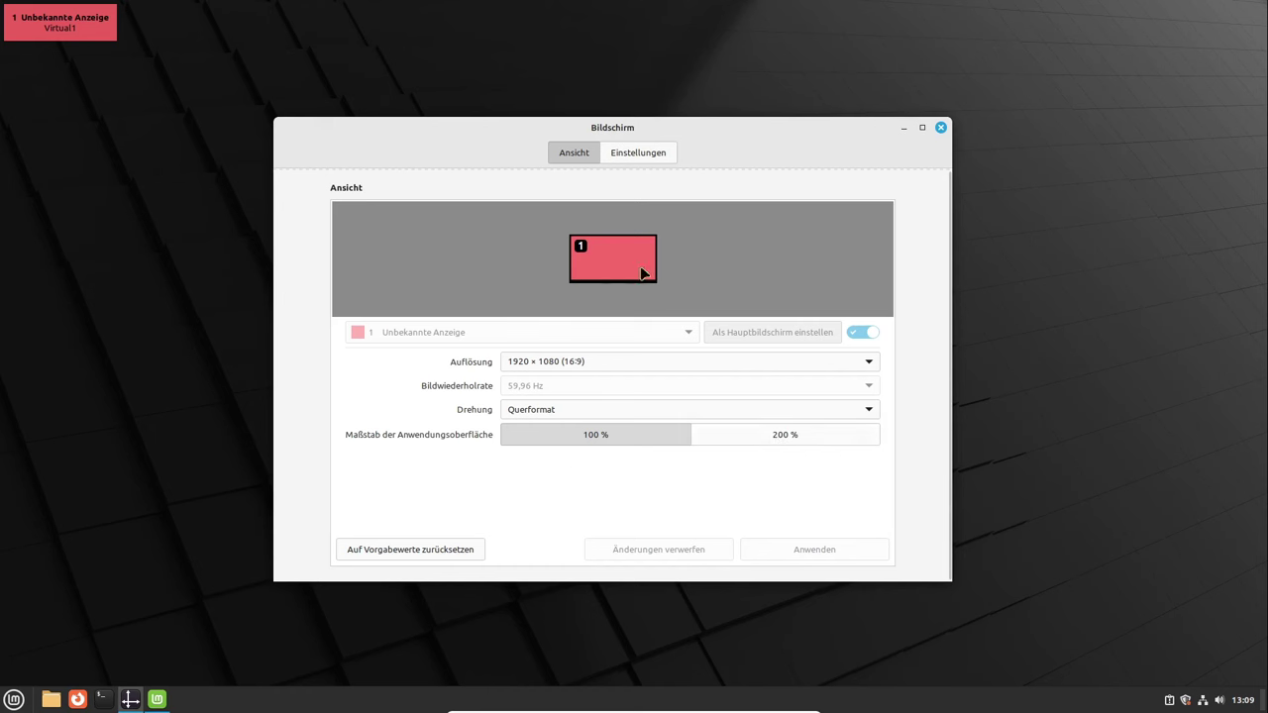
Enable Bruchteilskalierungssteuerung on the Einstellungen page, then return to the Ansicht page
click(663, 152)
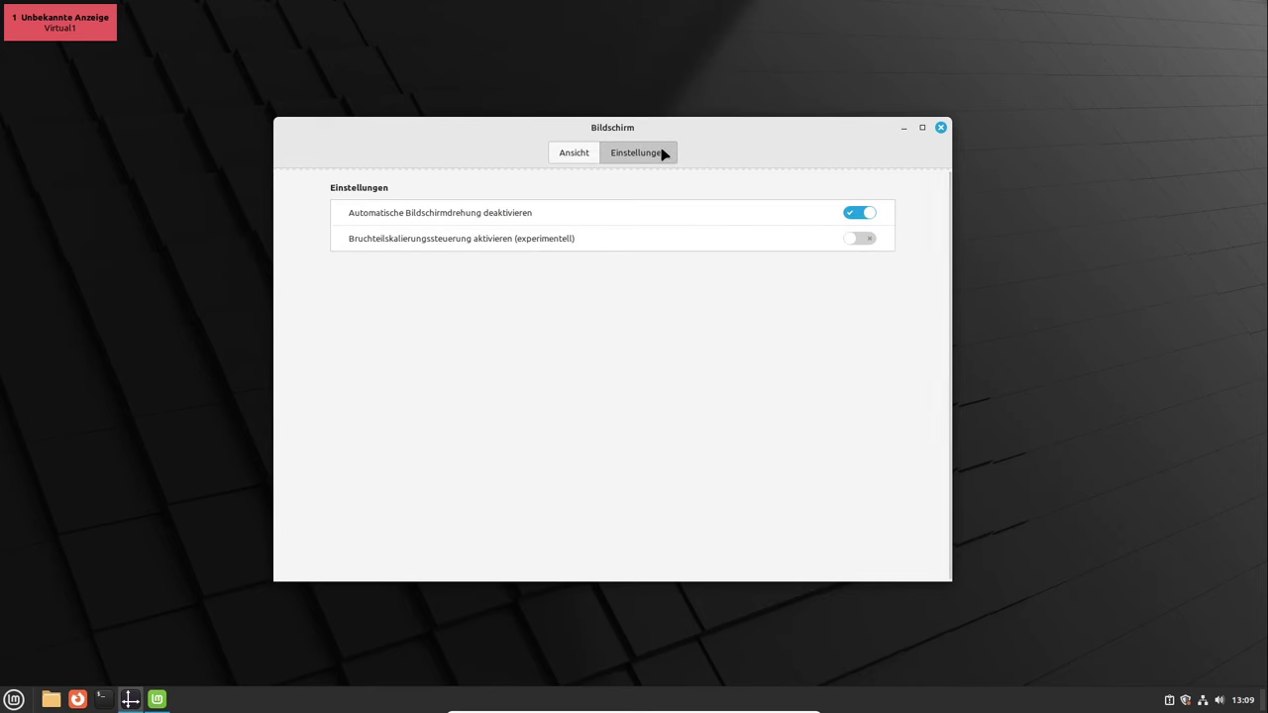
mouse_move(389, 251)
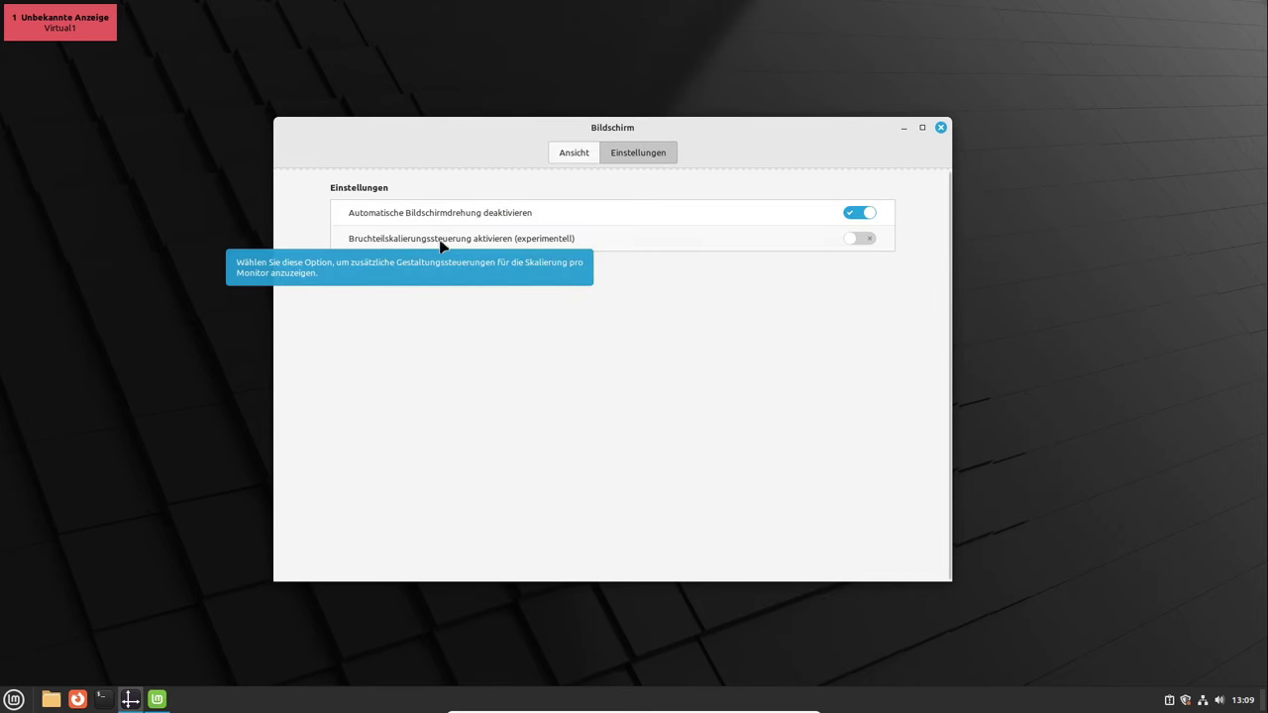
click(862, 239)
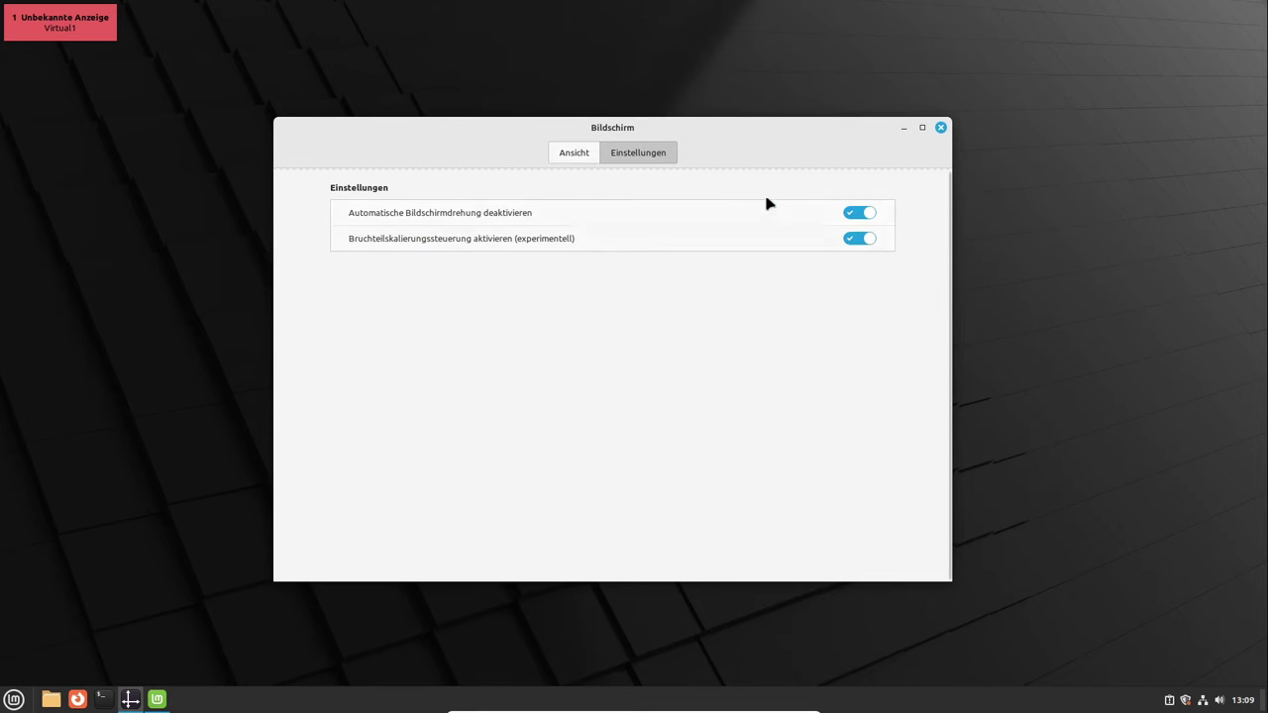
click(578, 152)
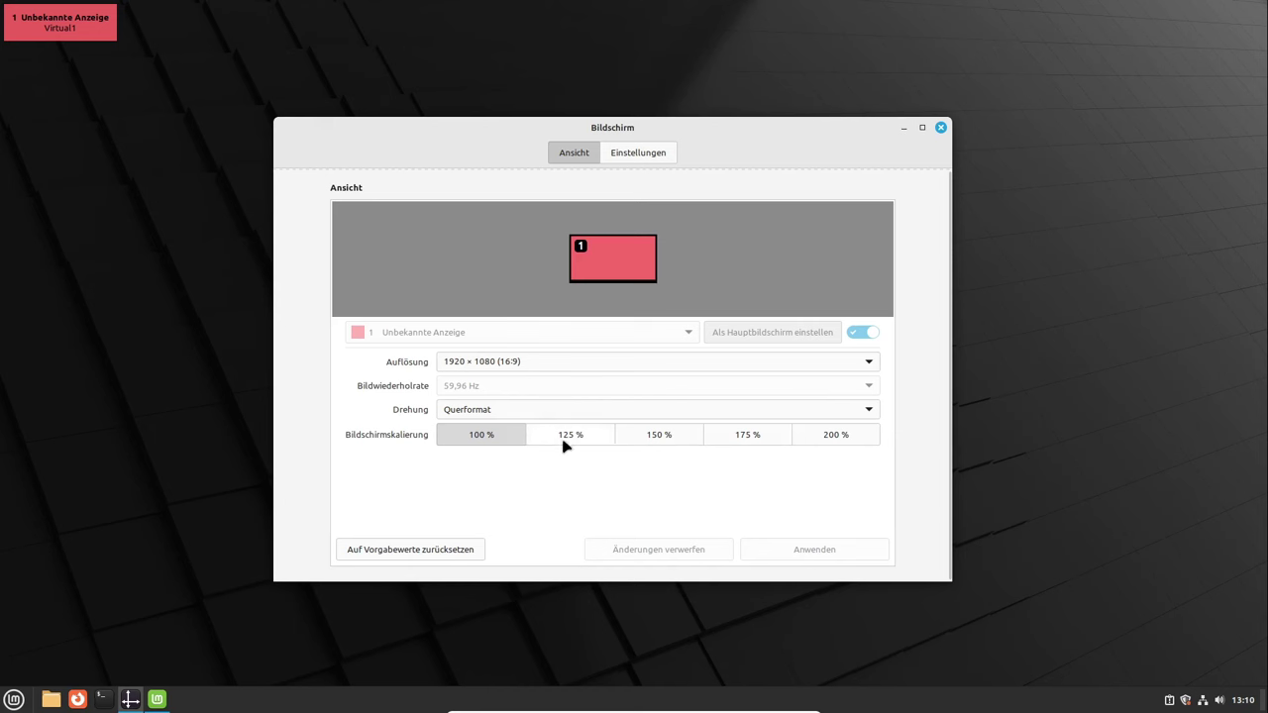
Close the display settings and launch the font viewer from a 'schri' menu search
click(940, 128)
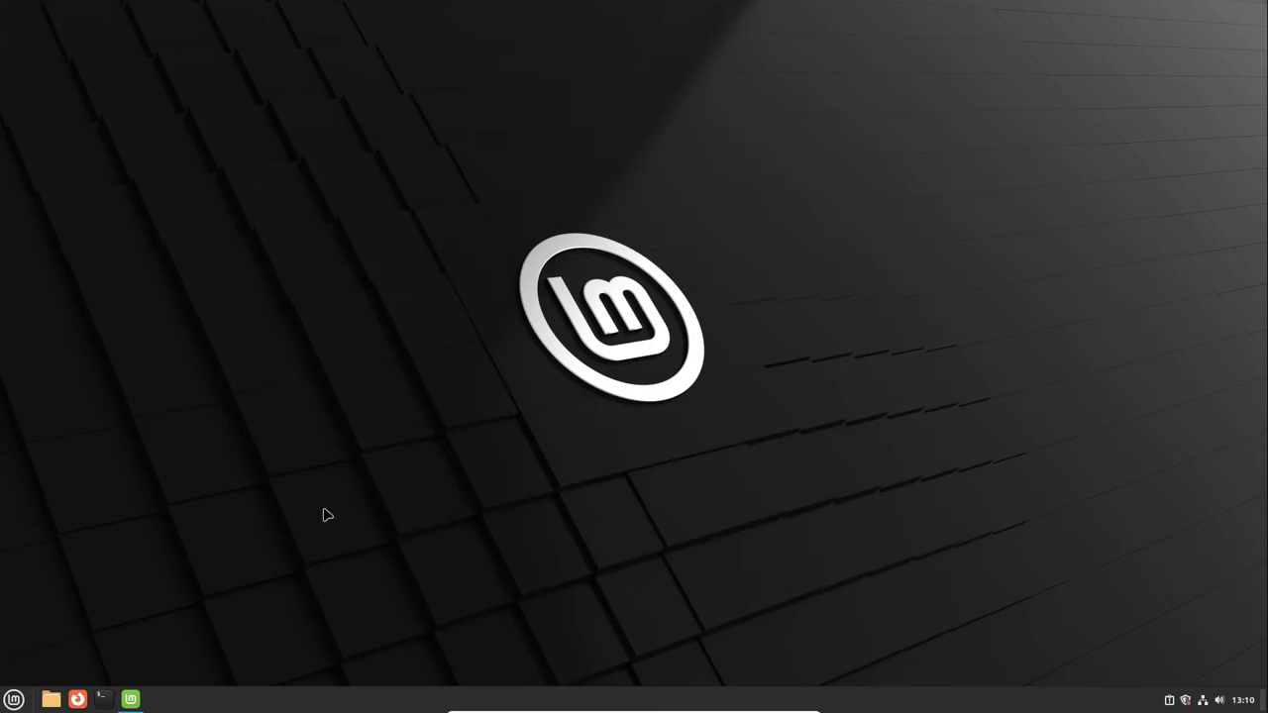
click(14, 700)
text(schrif)
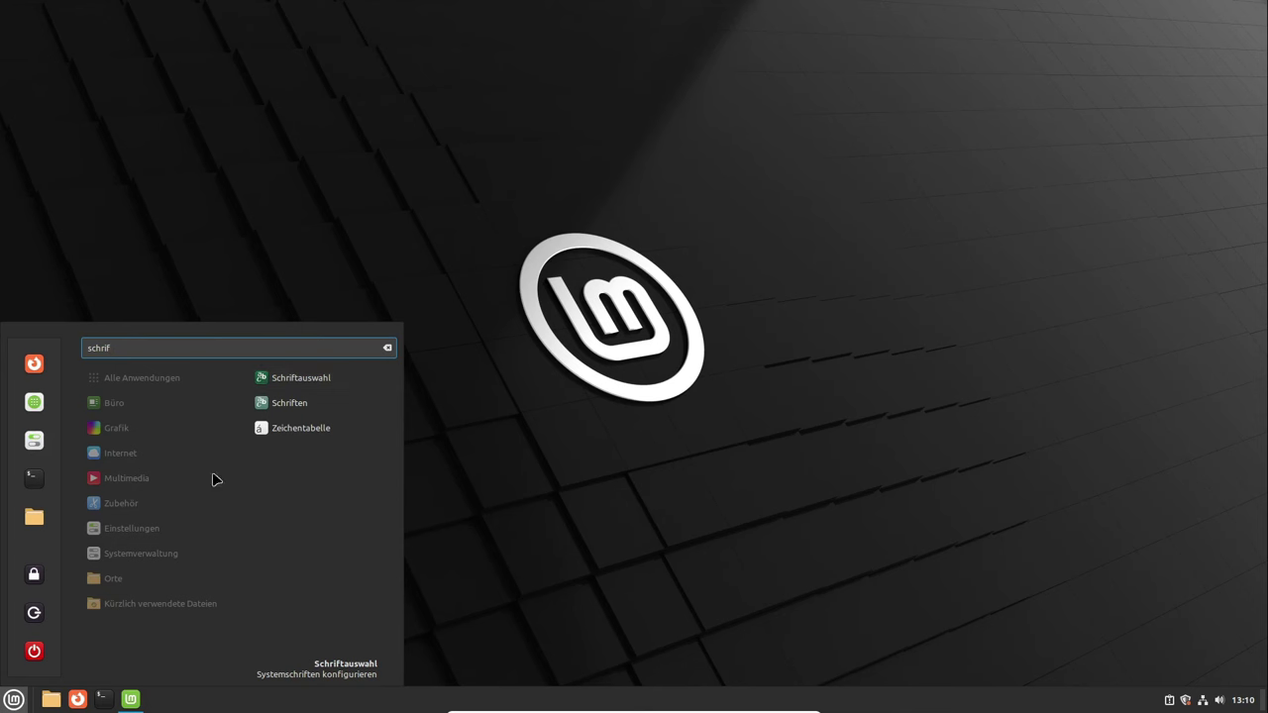
click(303, 403)
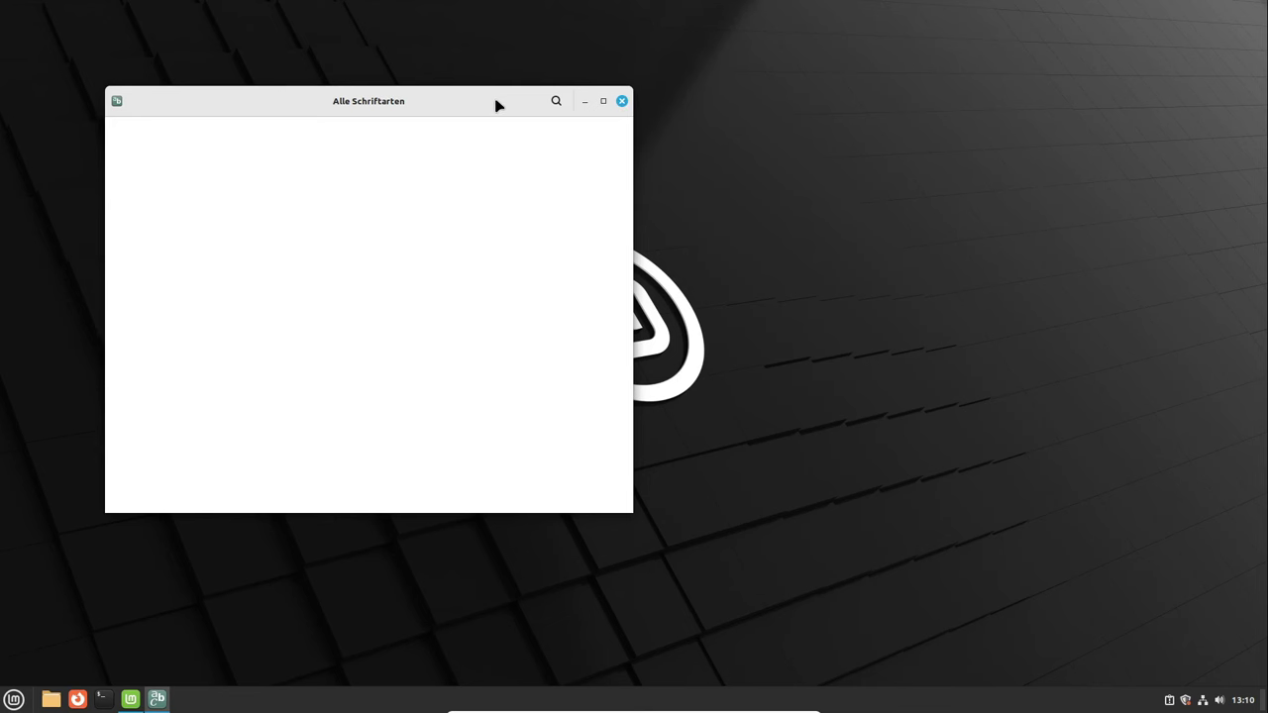
drag(497, 105, 755, 99)
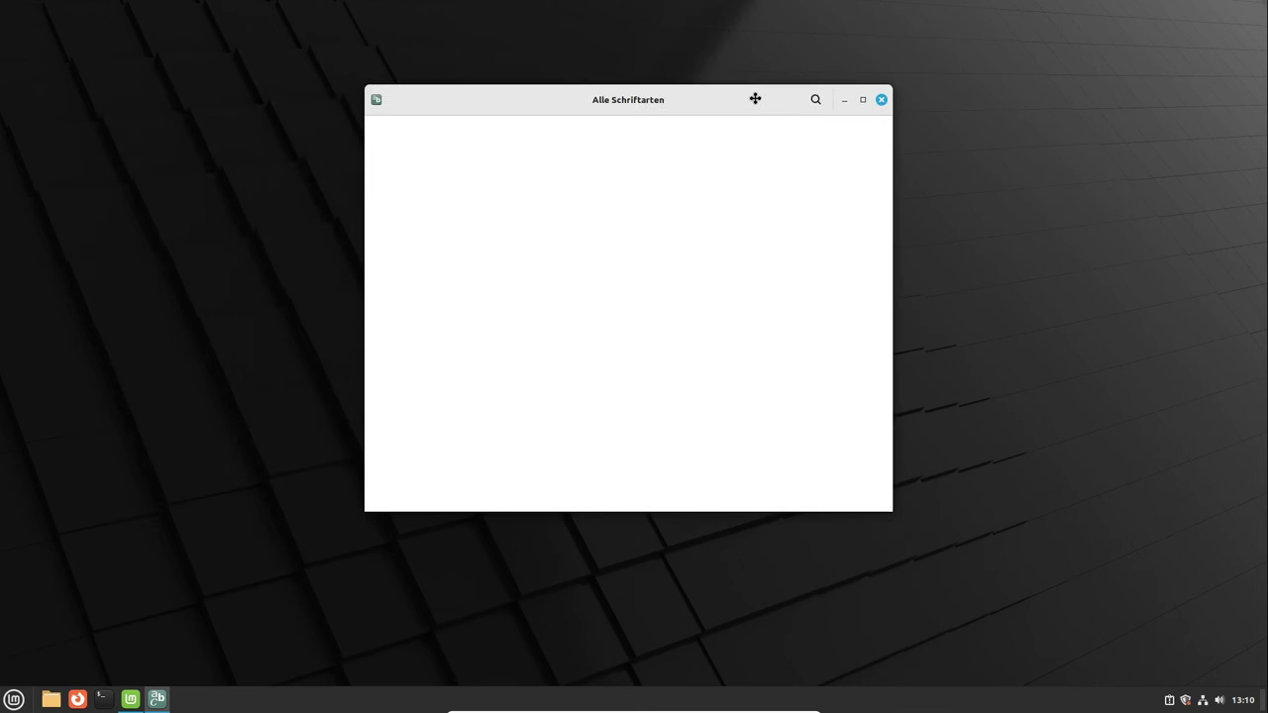
Launch Schriftauswahl via a 'schri' search and close the Alle Schriftarten viewer
click(14, 699)
text(schri)
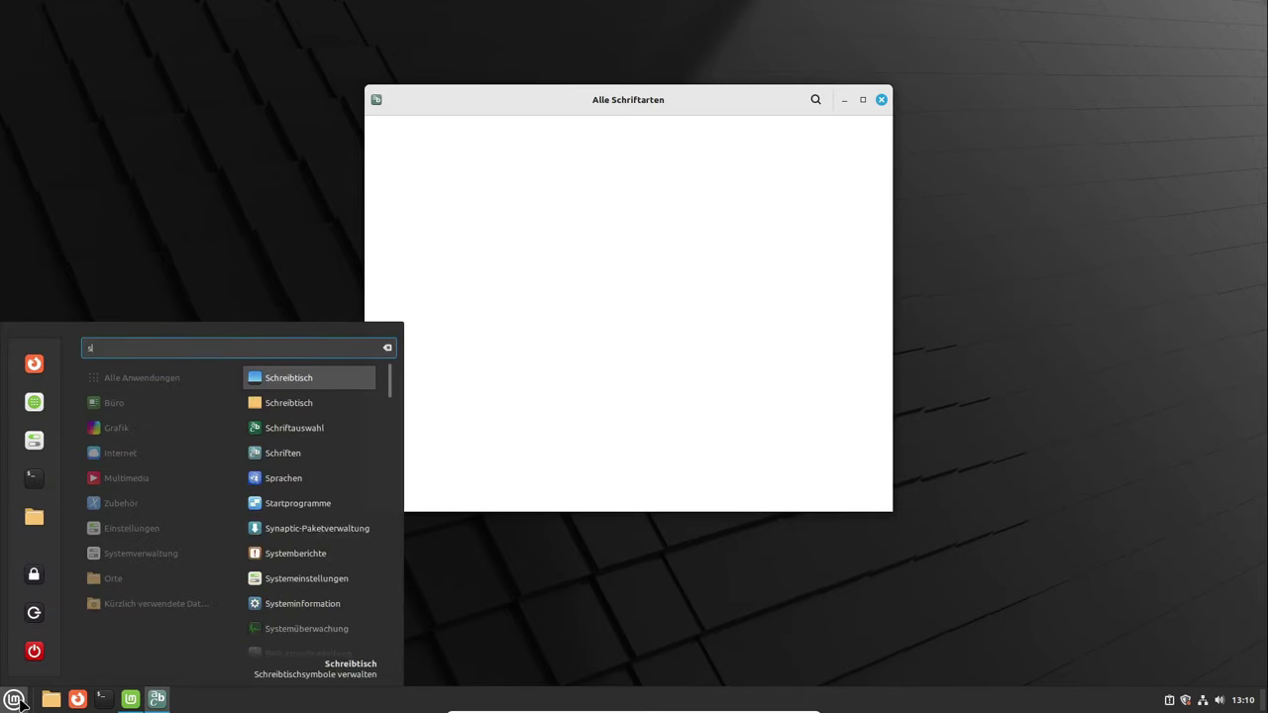
key(Return)
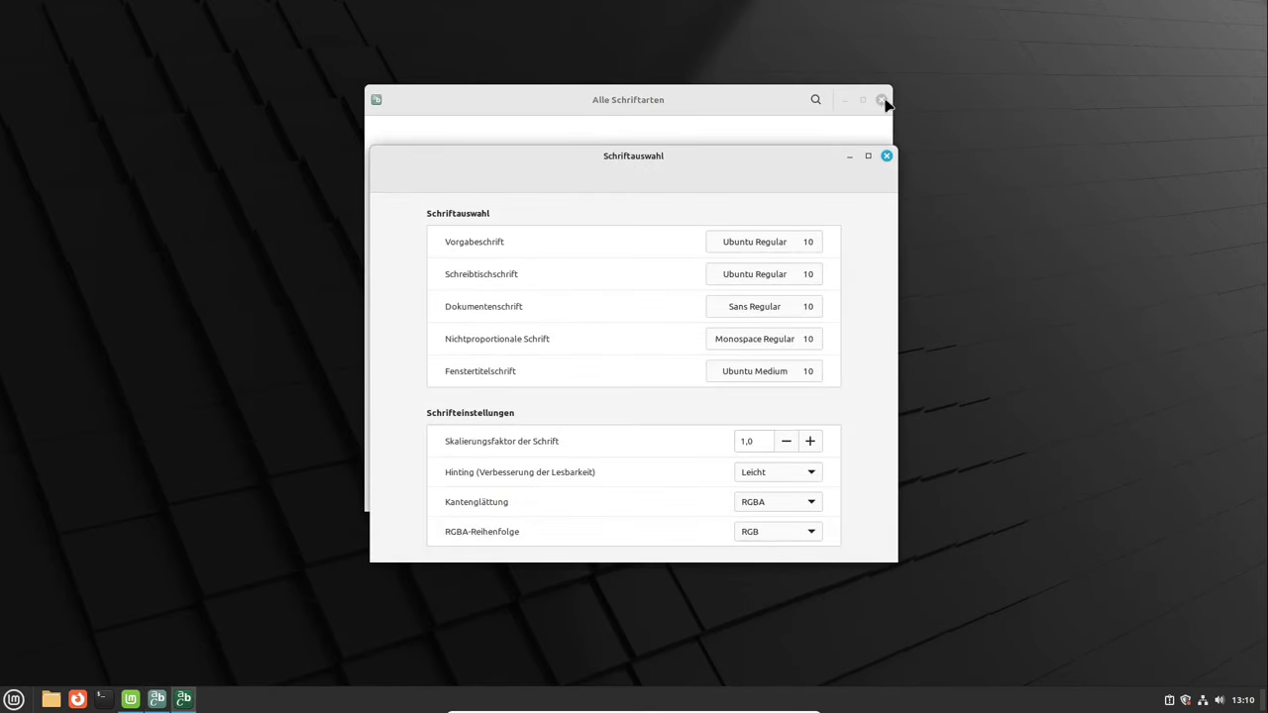
click(883, 100)
Raise Skalierungsfaktor der Schrift from 1,0 to 1,2 in Schriftauswahl
drag(635, 171, 631, 150)
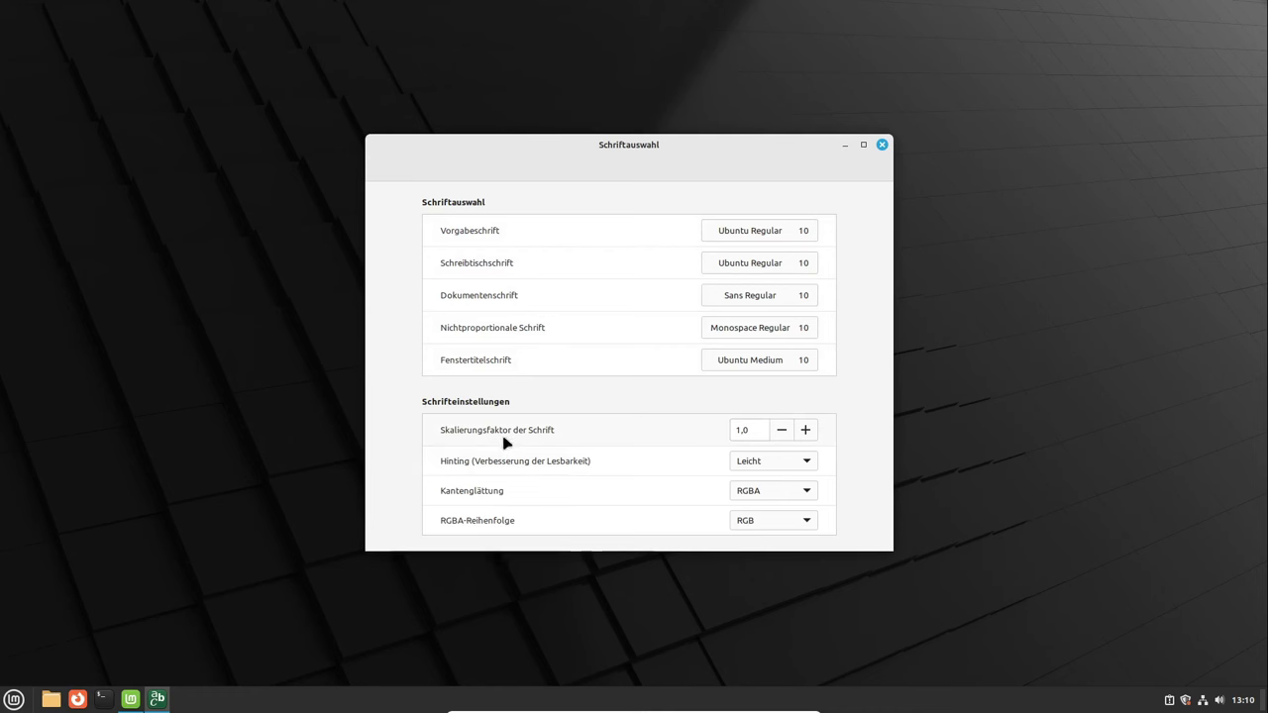
click(805, 430)
click(805, 430)
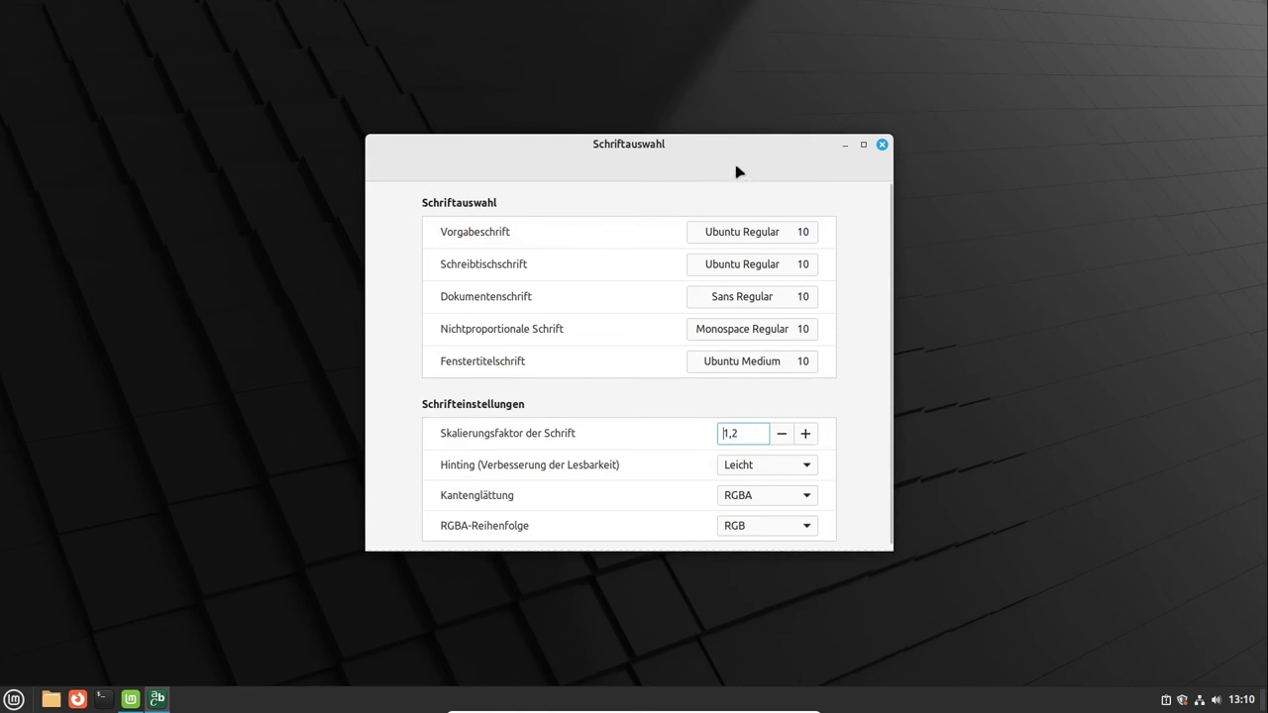
drag(748, 156, 730, 137)
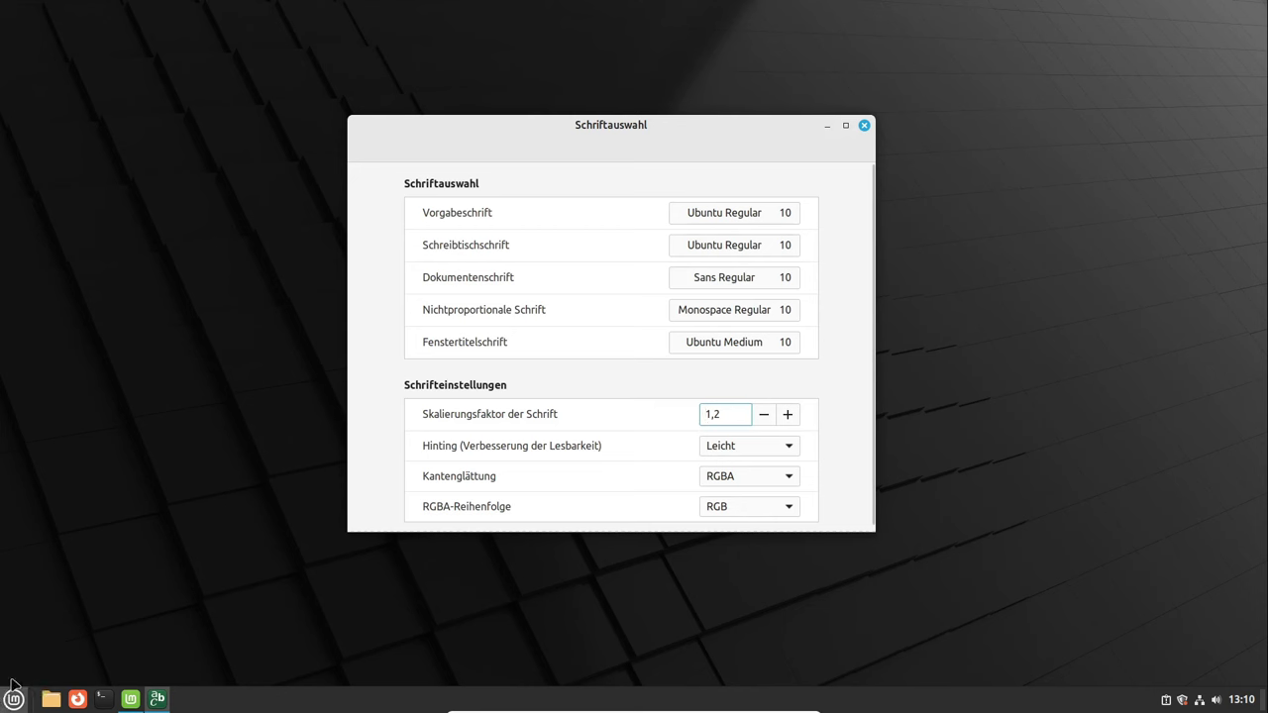
Open Leisteneinstellungen from the panel's right-click menu
right_click(216, 702)
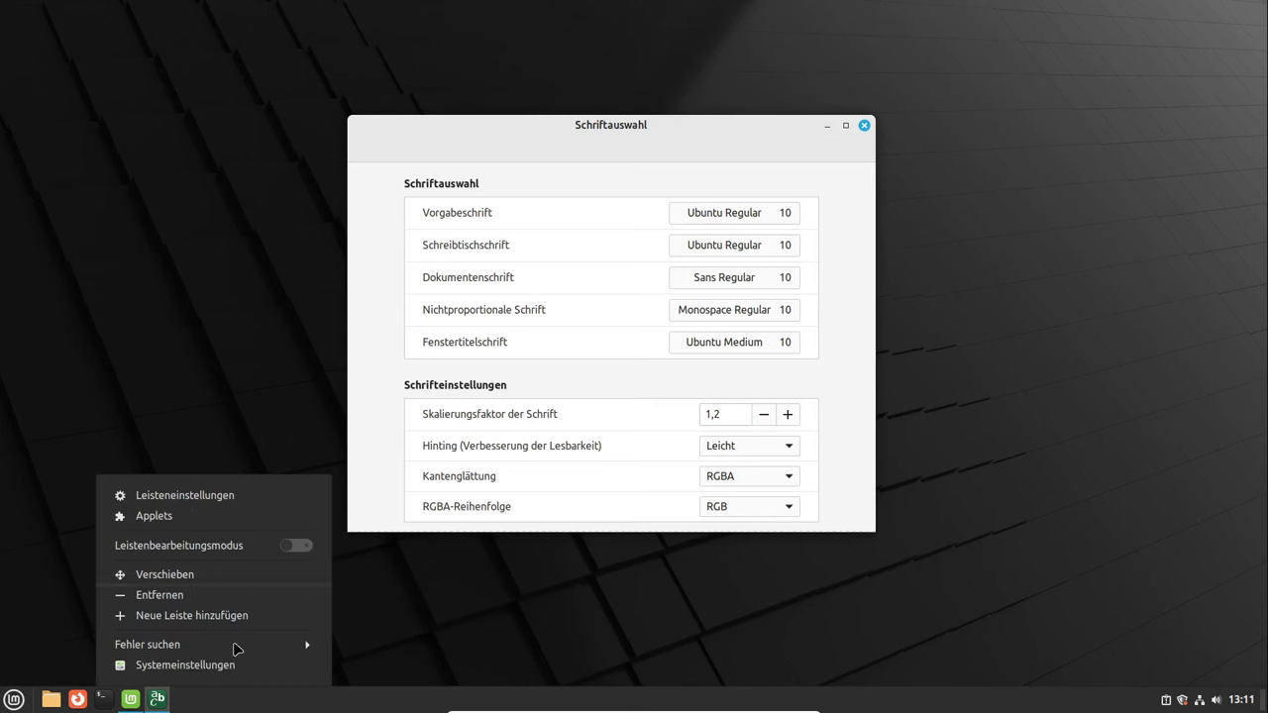
right_click(241, 701)
click(247, 497)
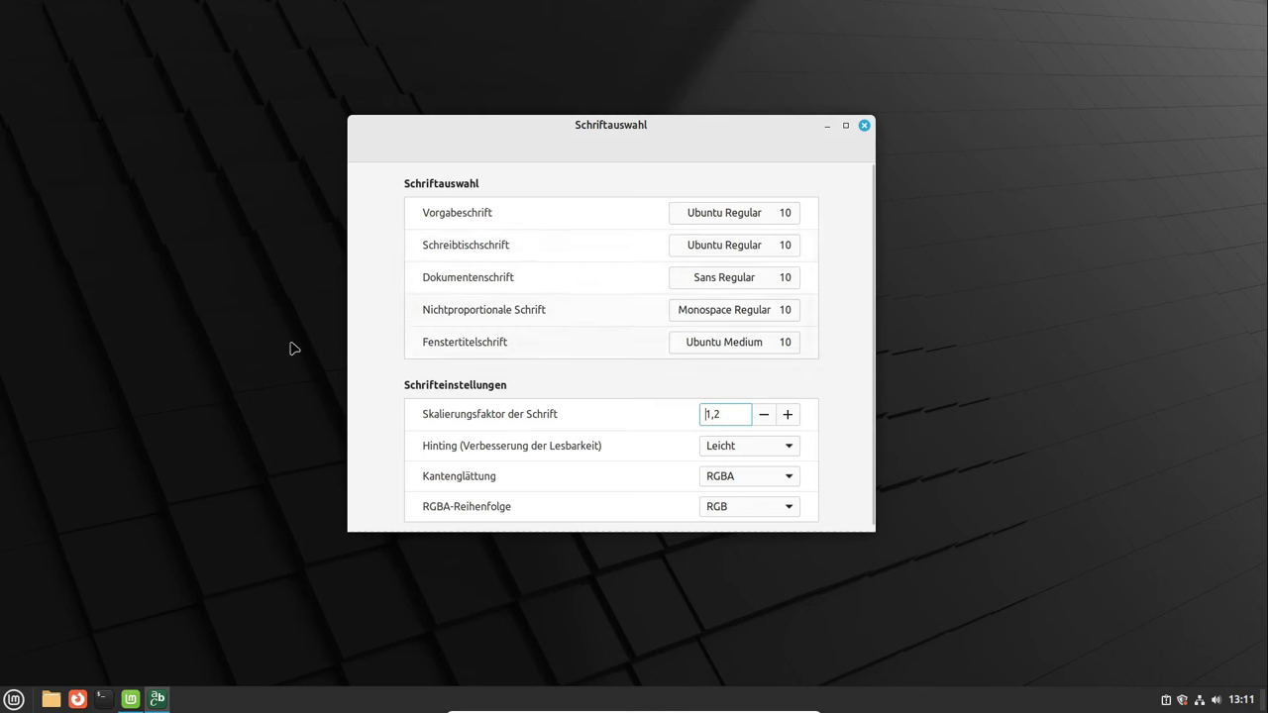
key(ctrl+alt+Down)
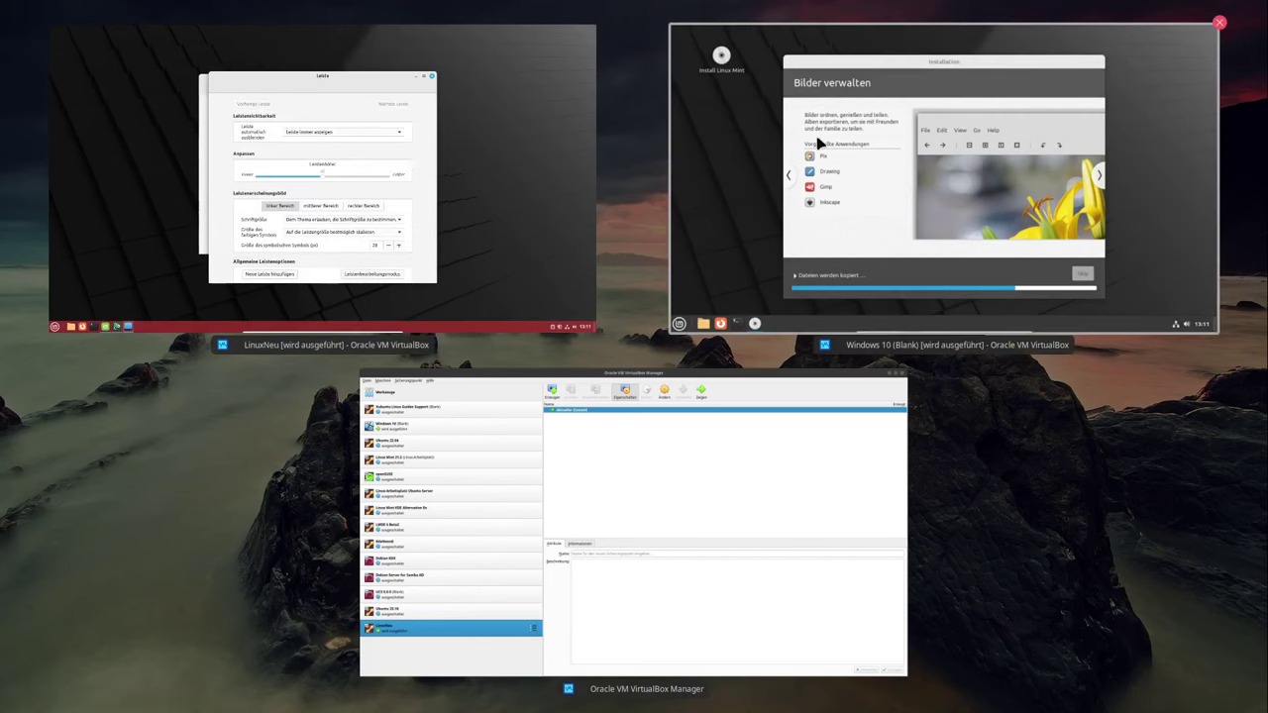
click(303, 162)
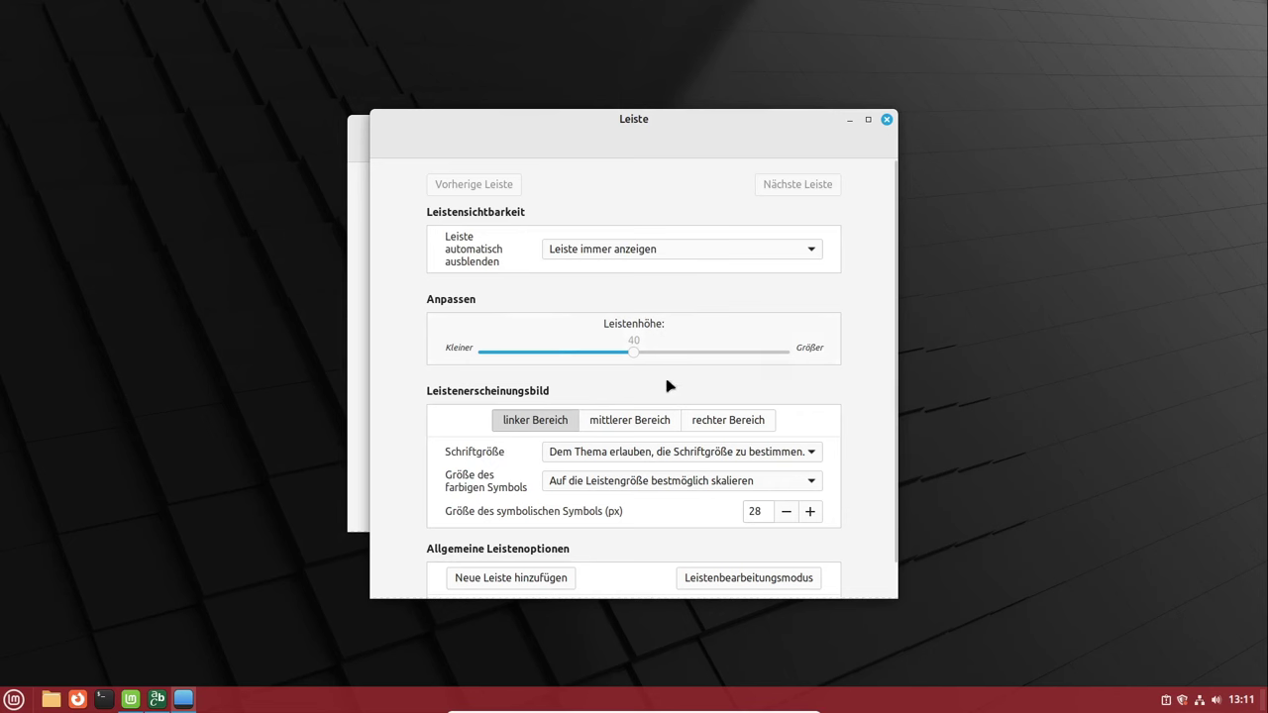
Raise Leistenhöhe from 40 to 50 and close the Leiste and Schriftauswahl windows
drag(638, 353, 714, 357)
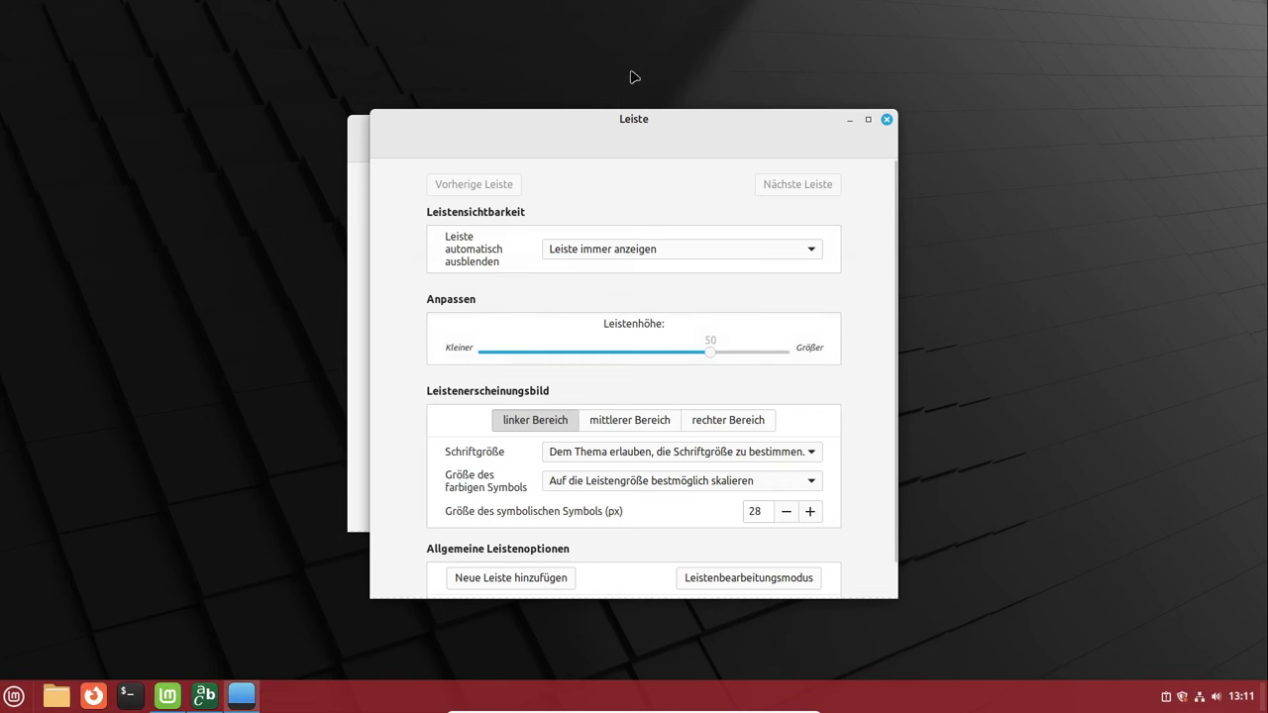
click(886, 121)
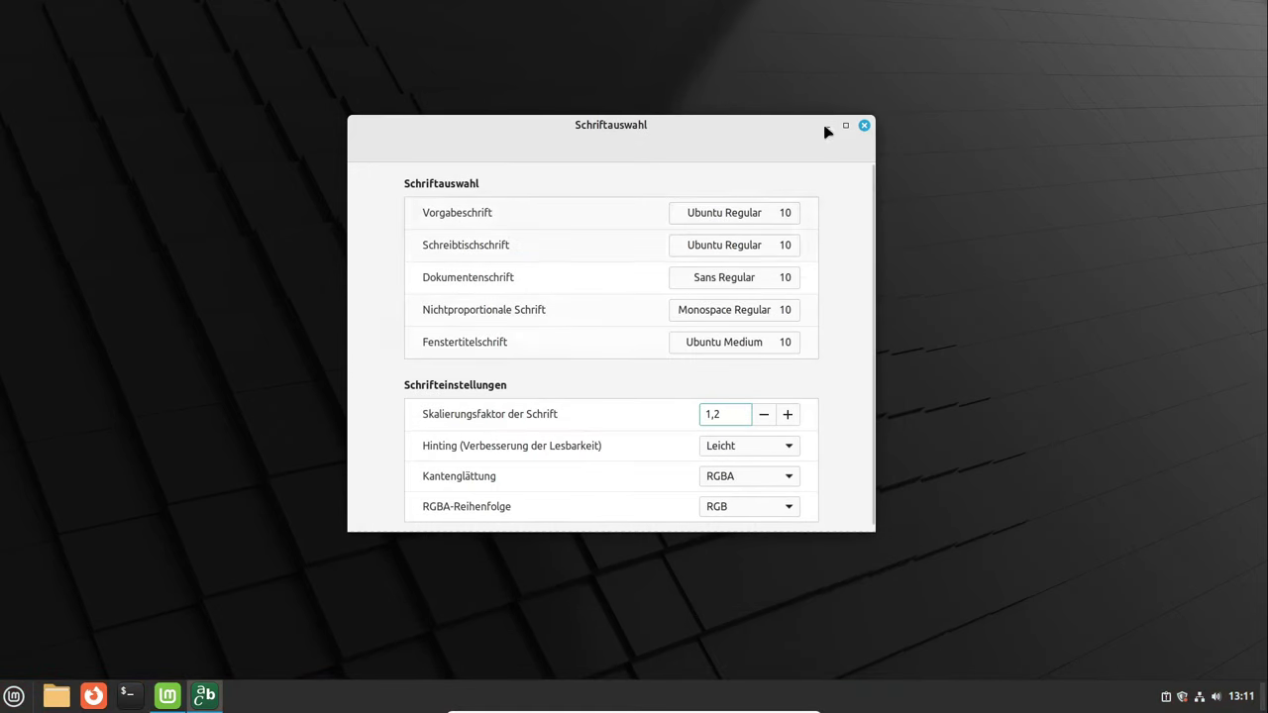
click(863, 126)
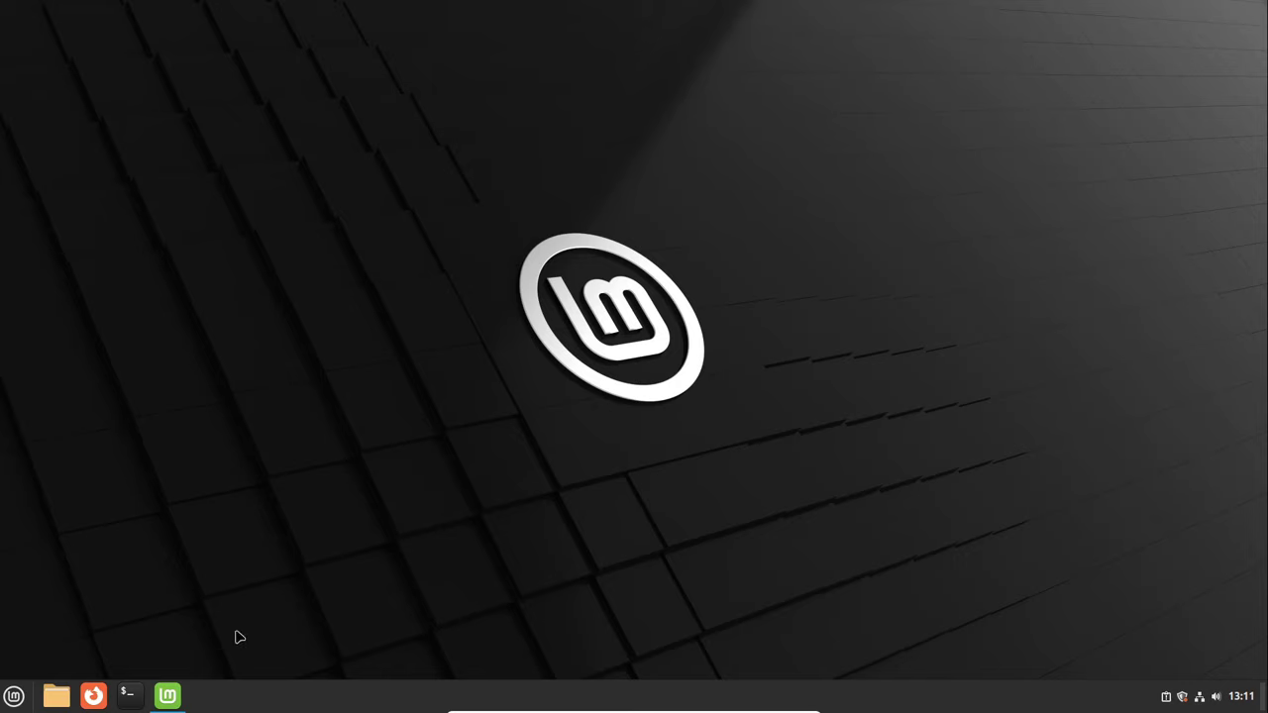
Restore and enlarge the Willkommen window, go to Erste Schritte, and launch Schreibtischfarben
click(169, 697)
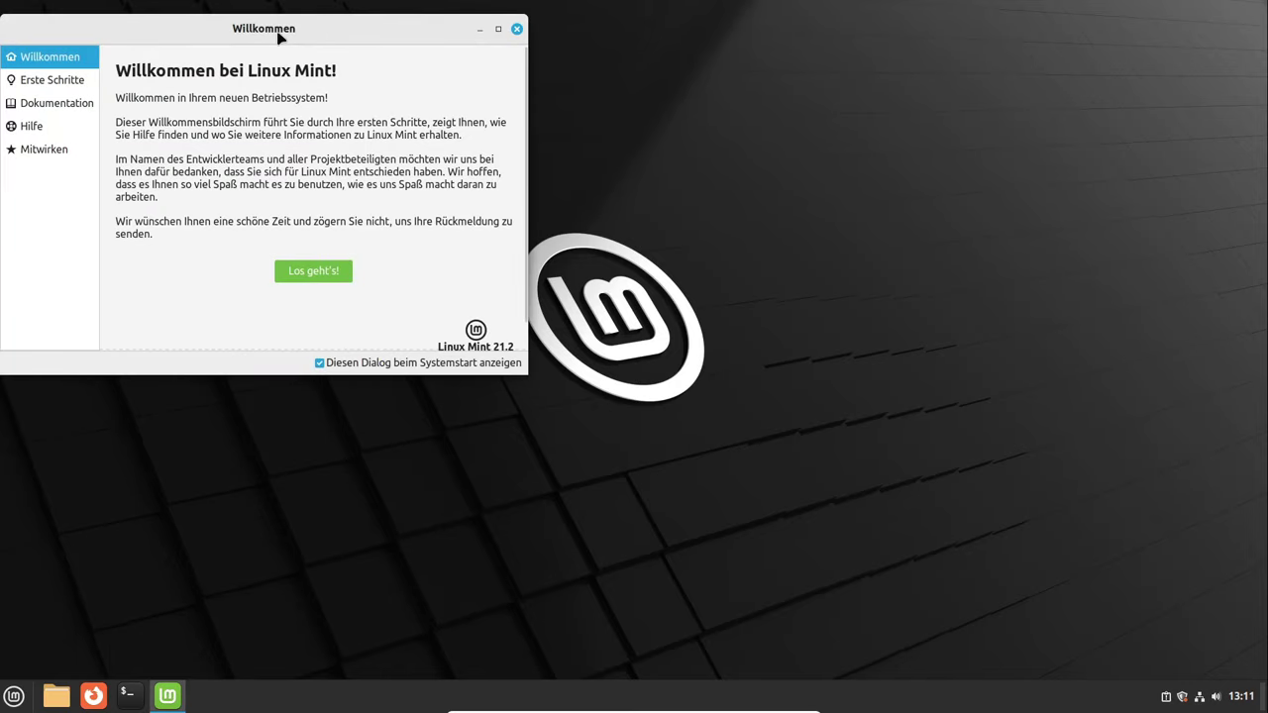
drag(278, 37, 597, 138)
drag(837, 477, 1036, 559)
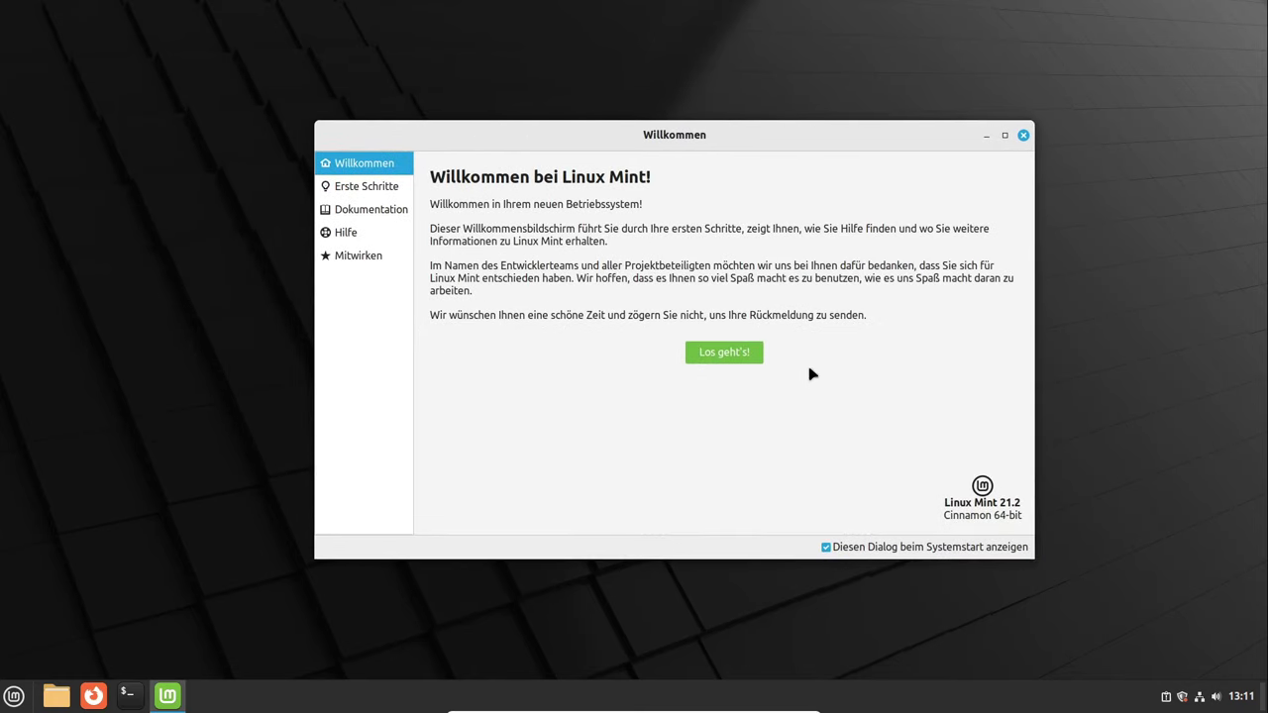
click(747, 354)
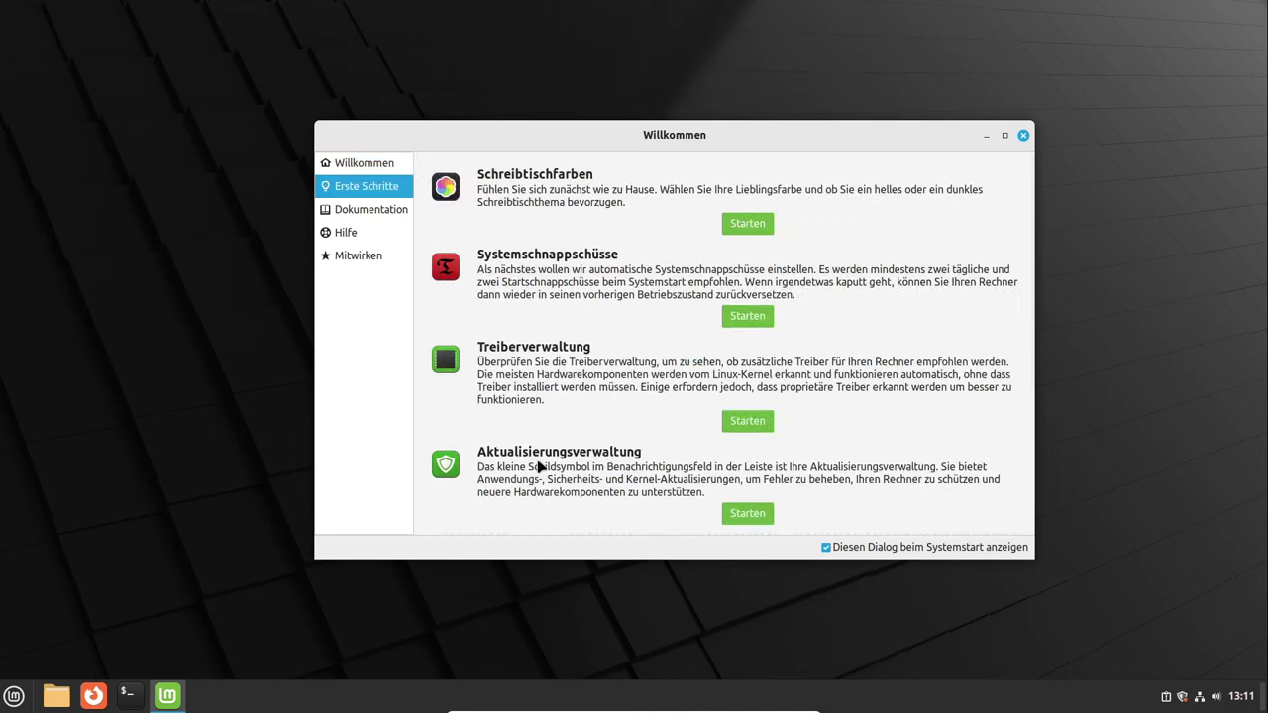
click(748, 224)
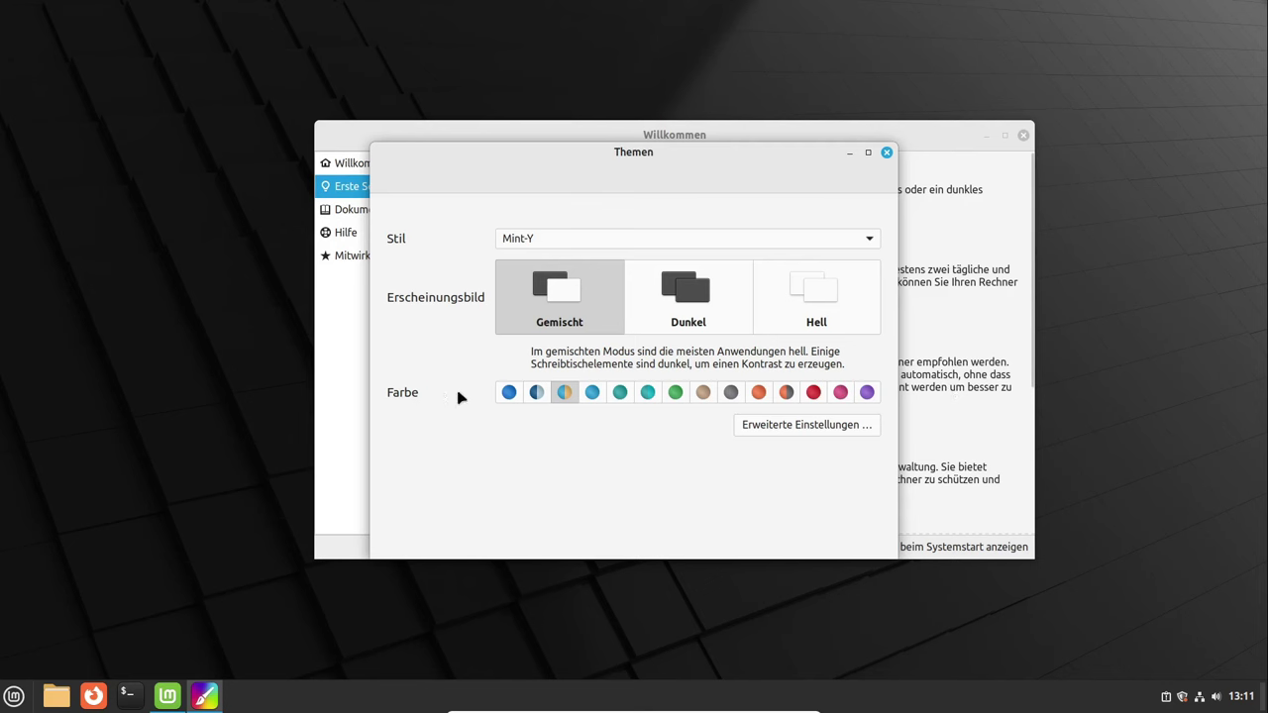
Try the Dunkel appearance, switch back to Gemischt, and close the Themen dialog
click(676, 314)
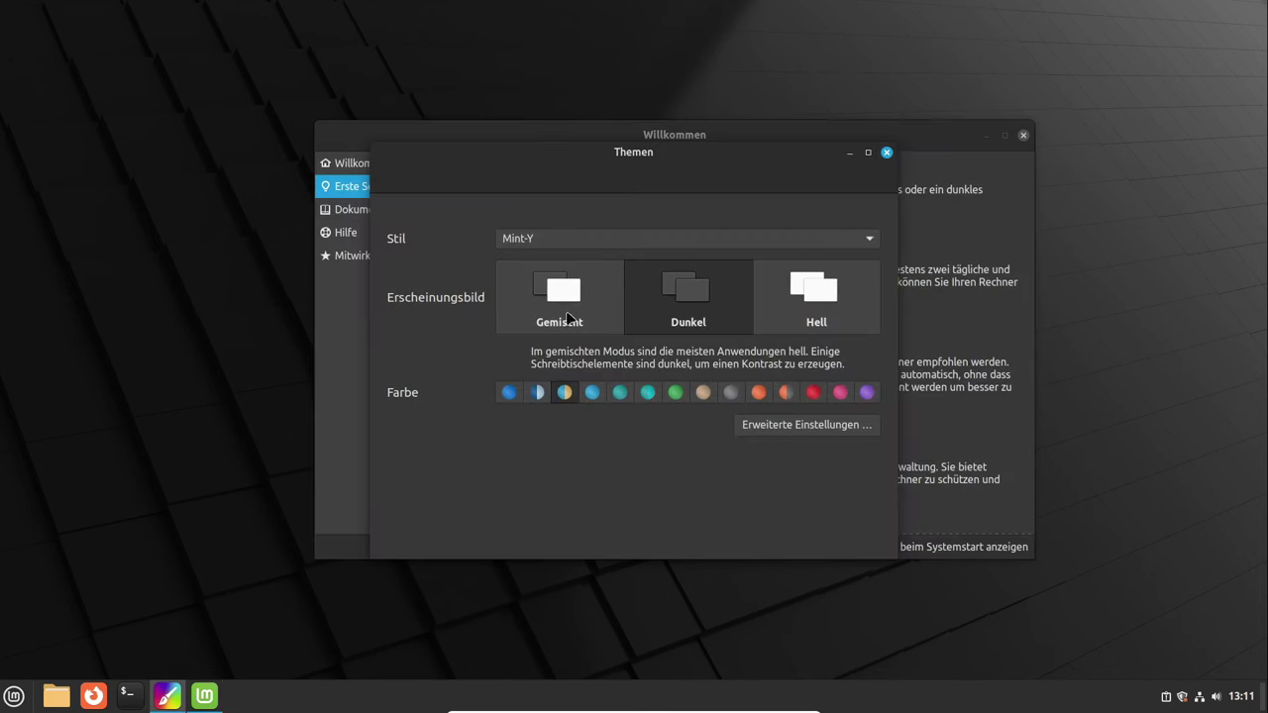
click(567, 293)
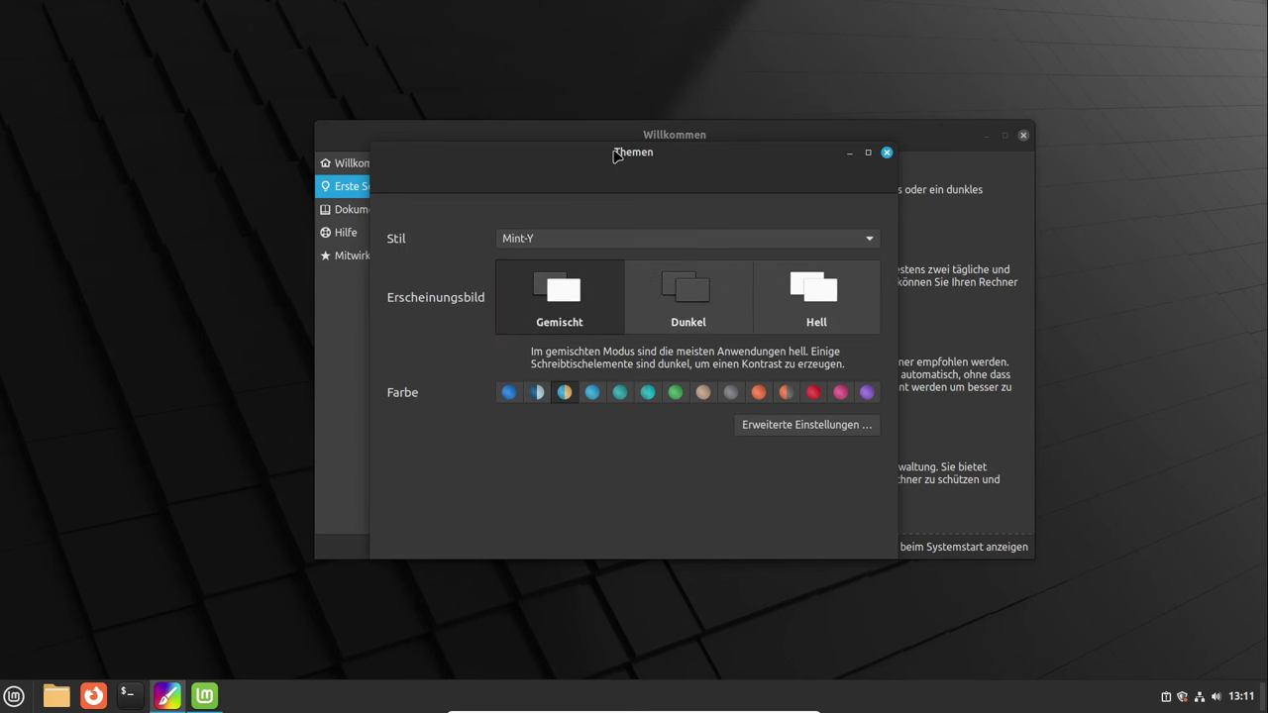
mouse_move(618, 156)
mouse_down()
mouse_move(635, 159)
mouse_move(615, 154)
mouse_up()
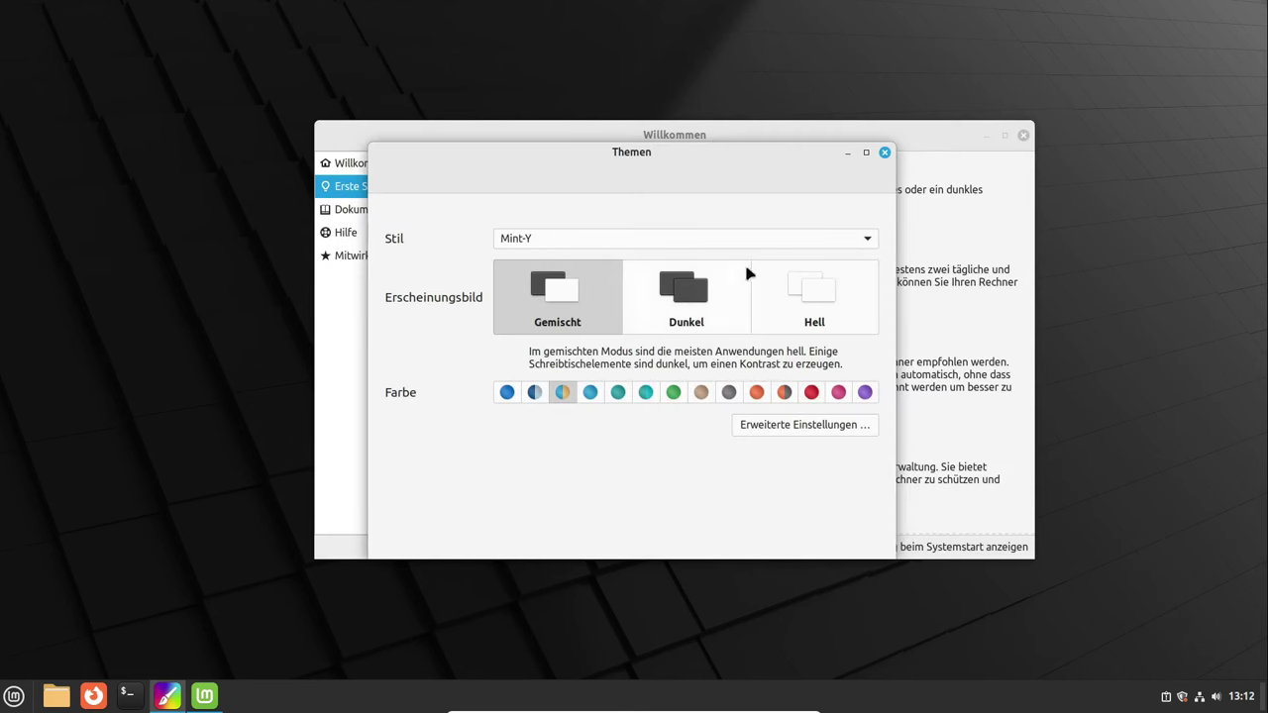
click(884, 153)
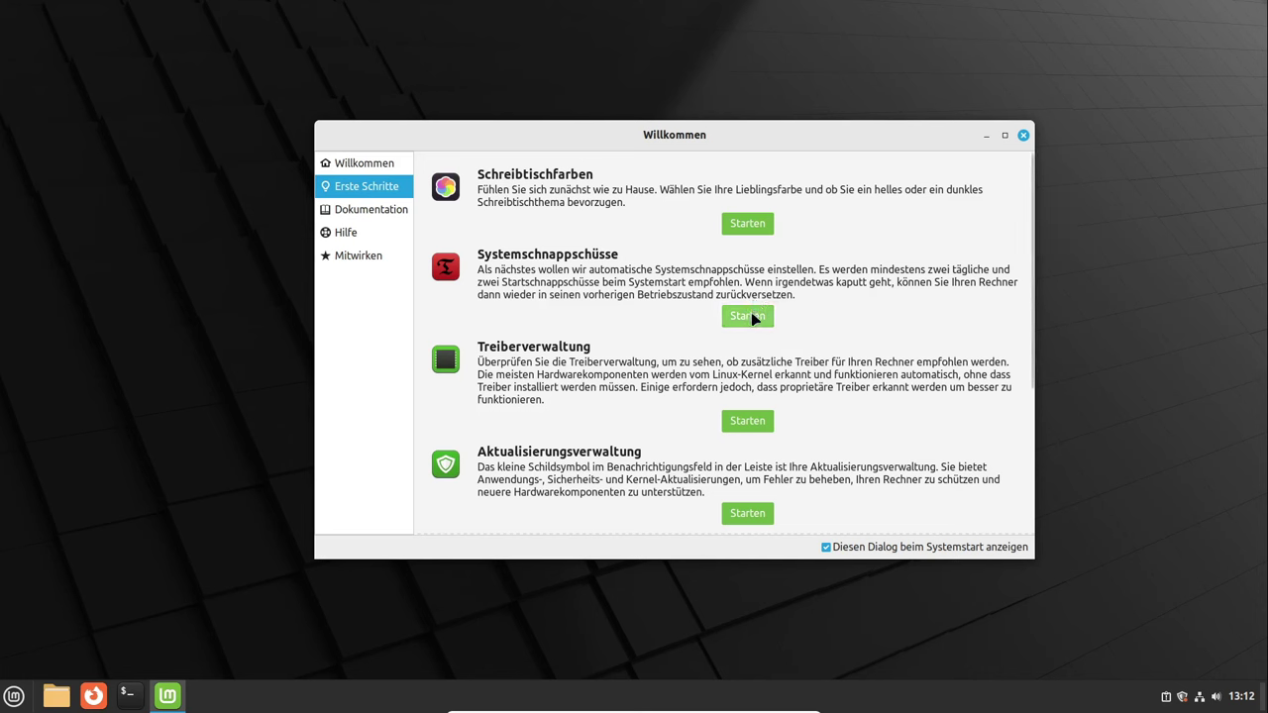
Launch Timeshift from Systemschnappschüsse and authenticate with the account password
click(750, 316)
click(736, 319)
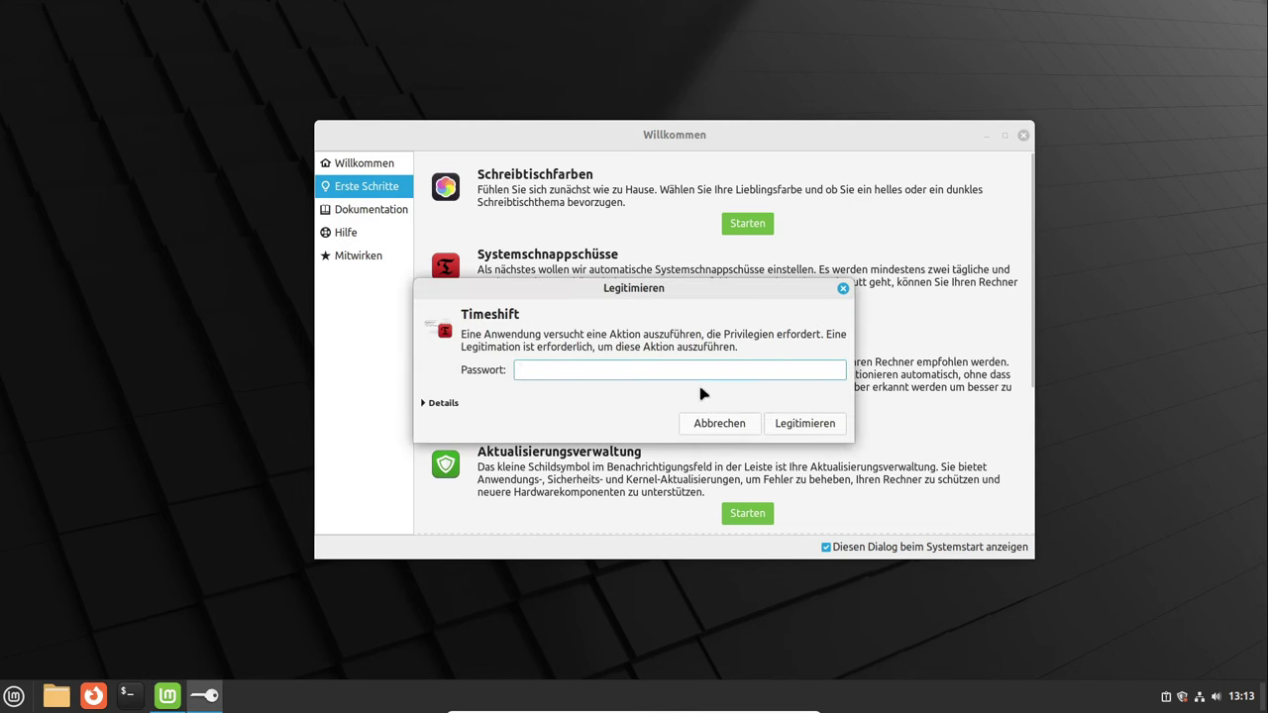
text(••••••••)
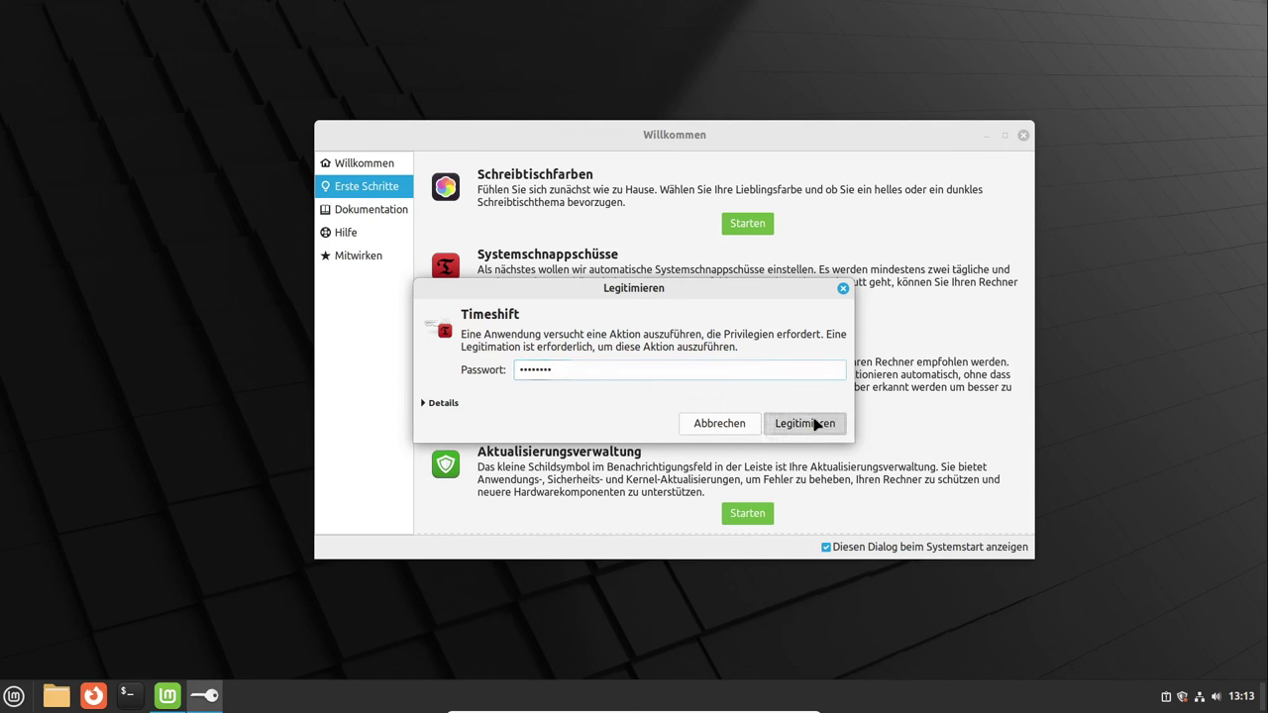
click(818, 424)
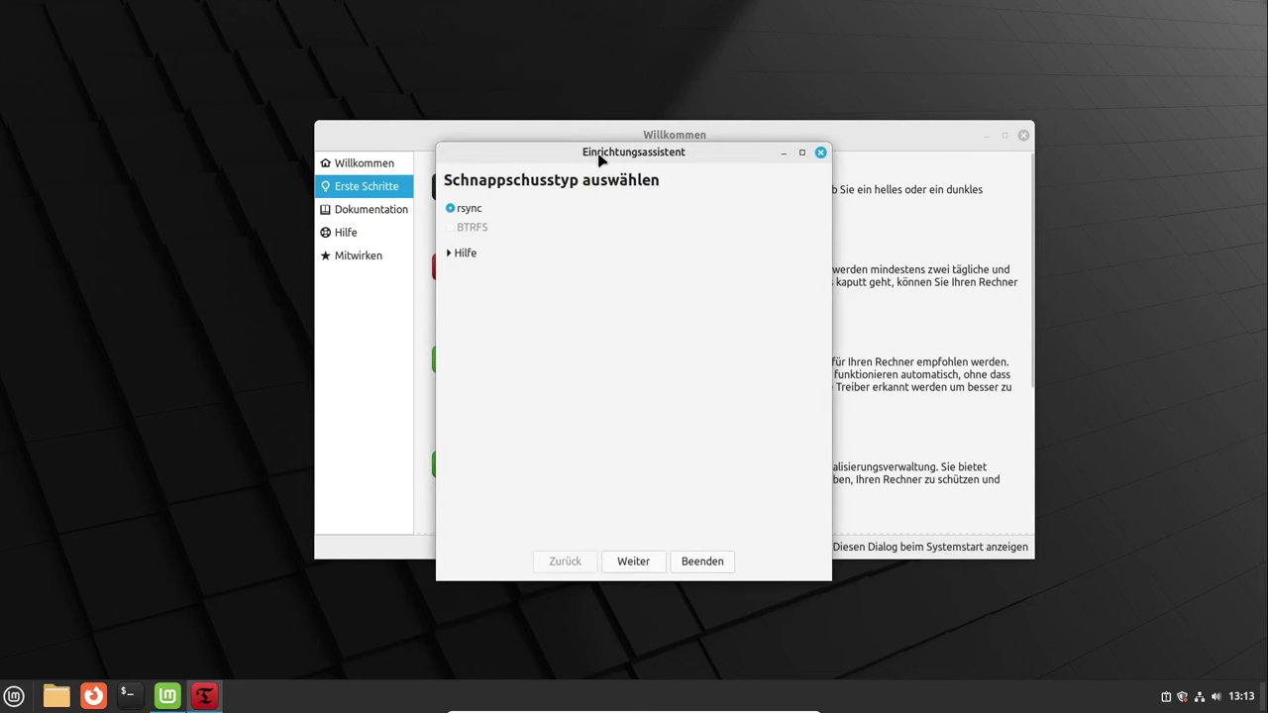
Place the setup wizard beside the Welcome window and continue with rsync via Weiter
drag(601, 151, 882, 134)
drag(658, 135, 451, 139)
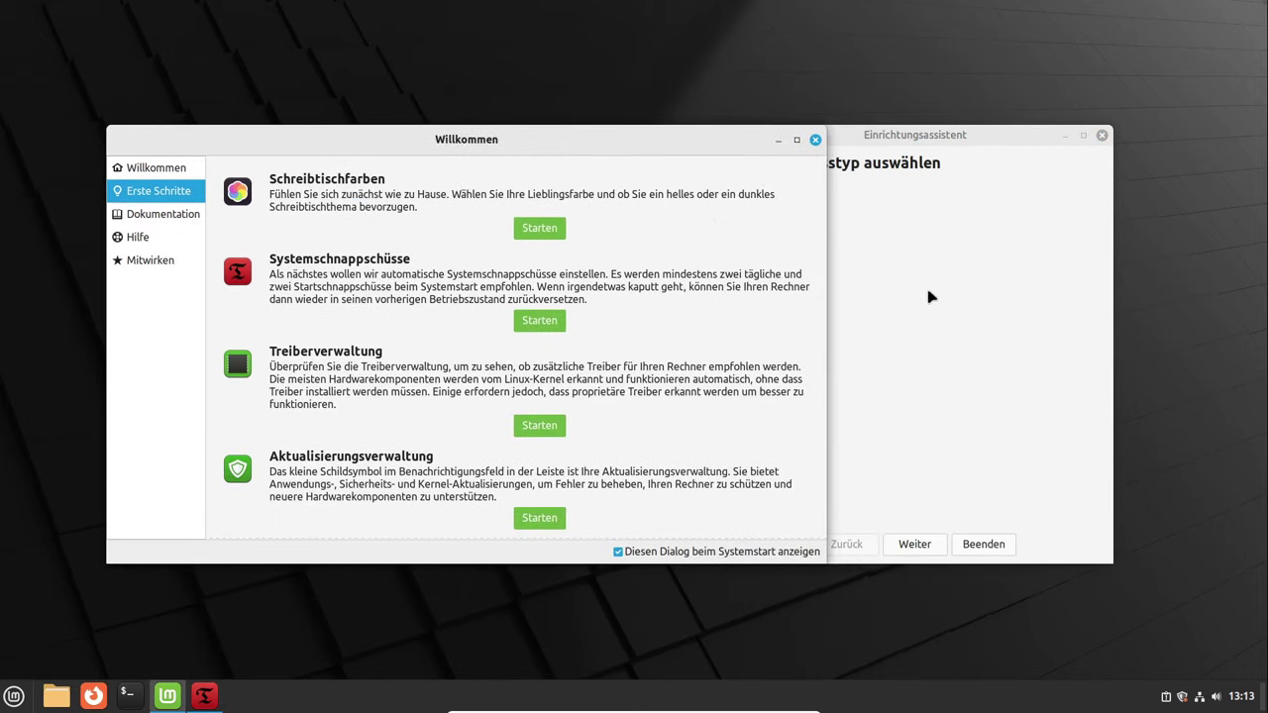
click(810, 212)
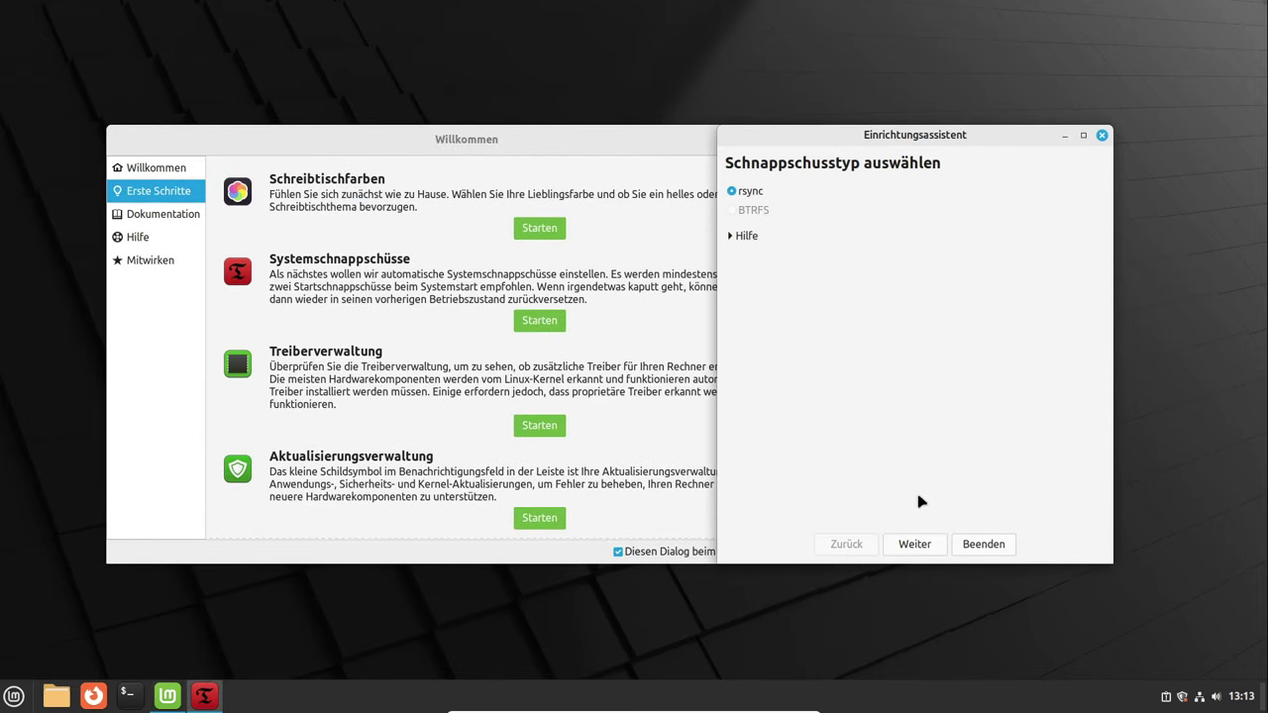
click(926, 545)
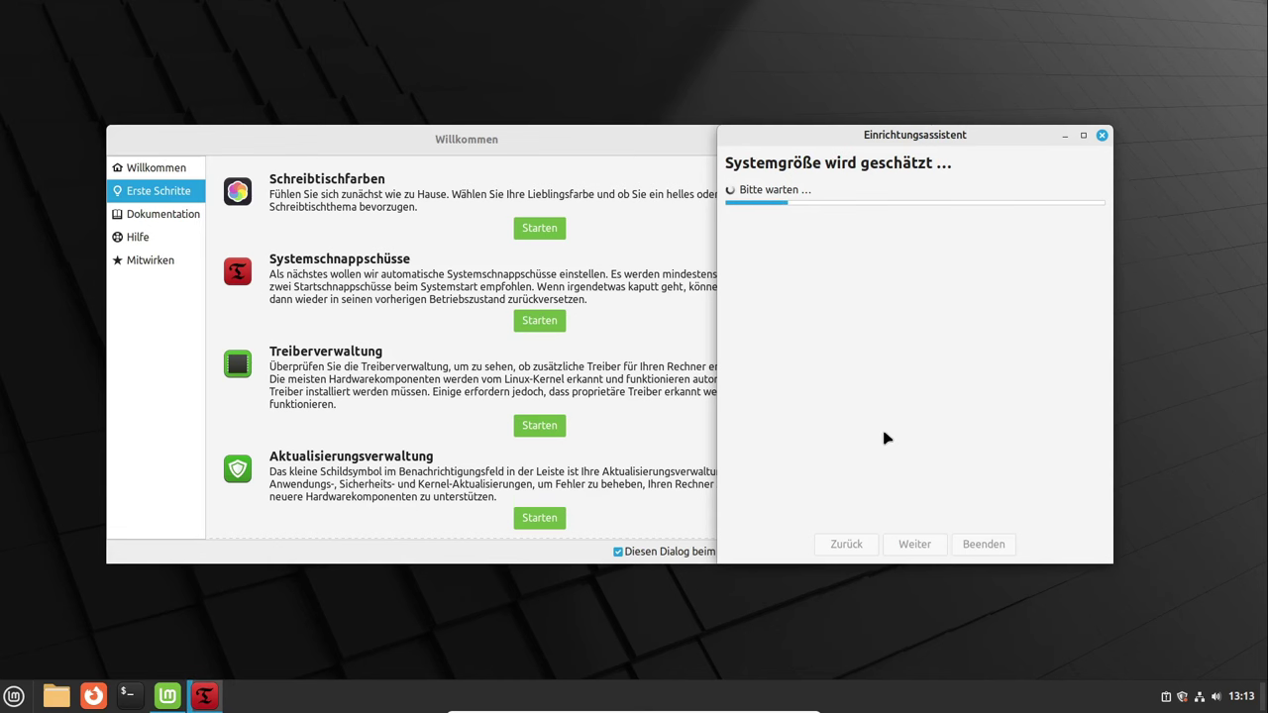
drag(860, 140, 960, 136)
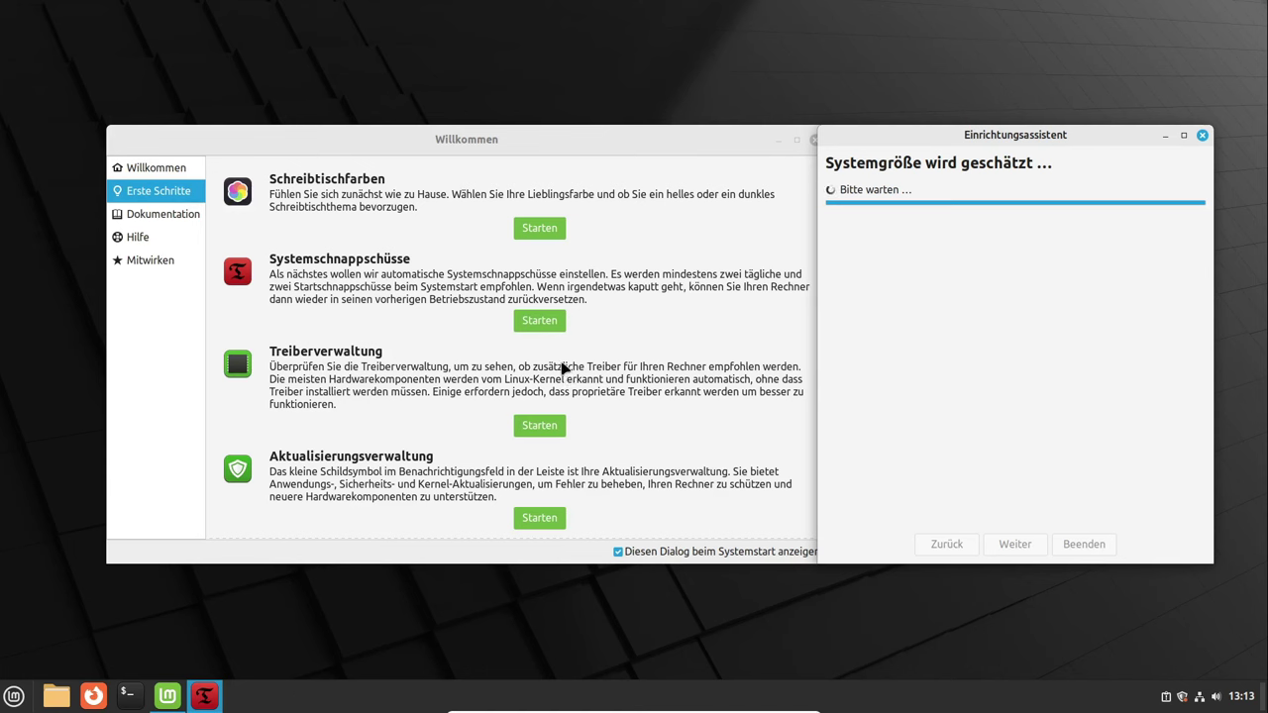
drag(508, 132, 482, 128)
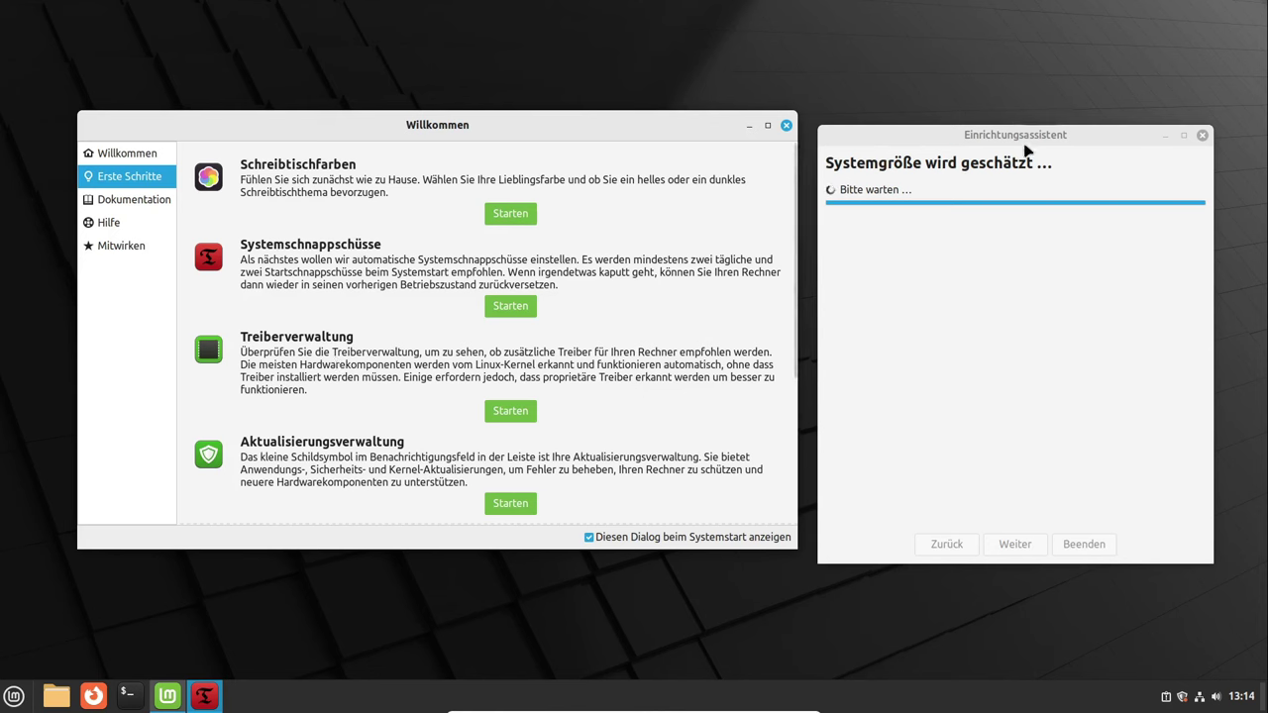
drag(1028, 143, 1039, 129)
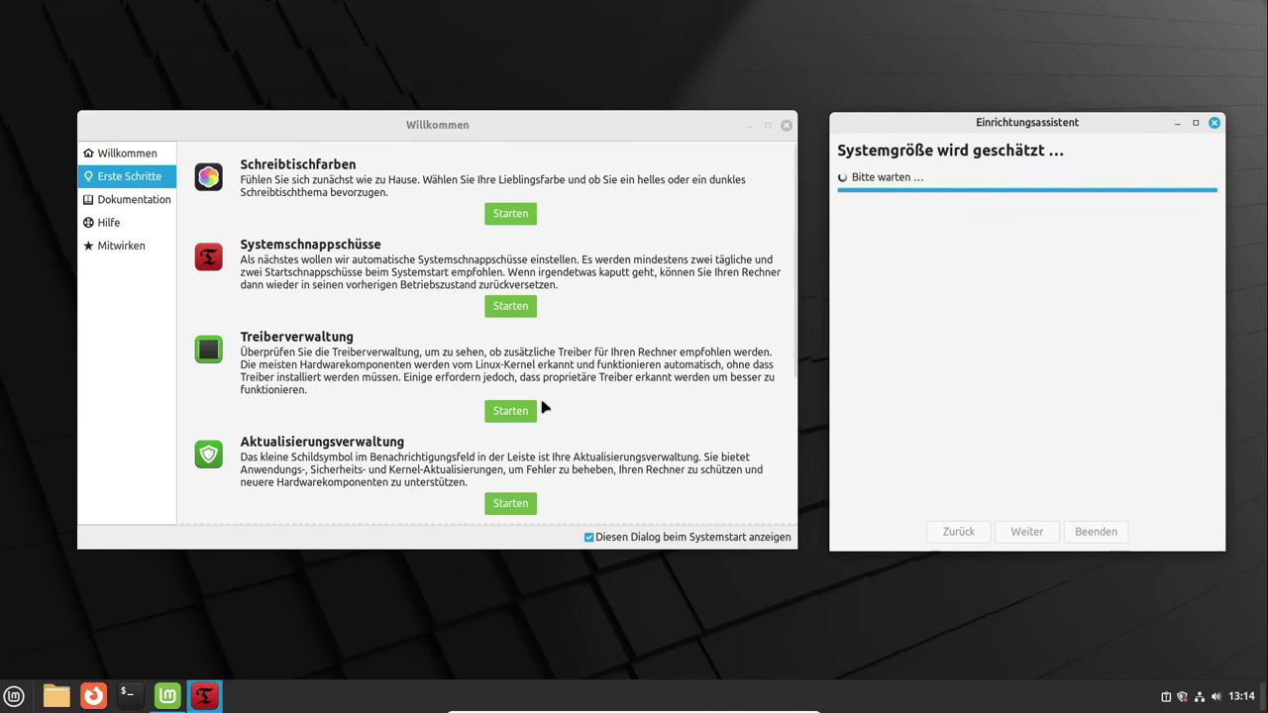
Run Driver Manager from the Welcome screen, see that no drivers are needed, and close it
click(491, 418)
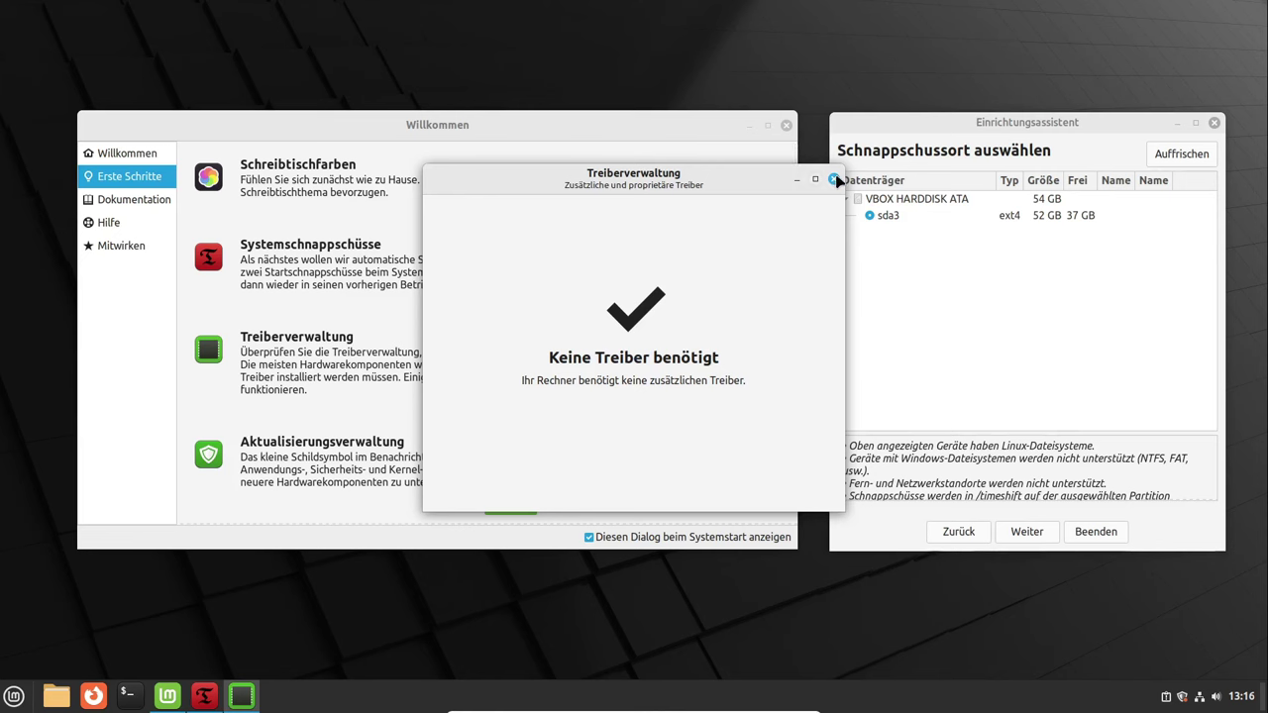
click(834, 179)
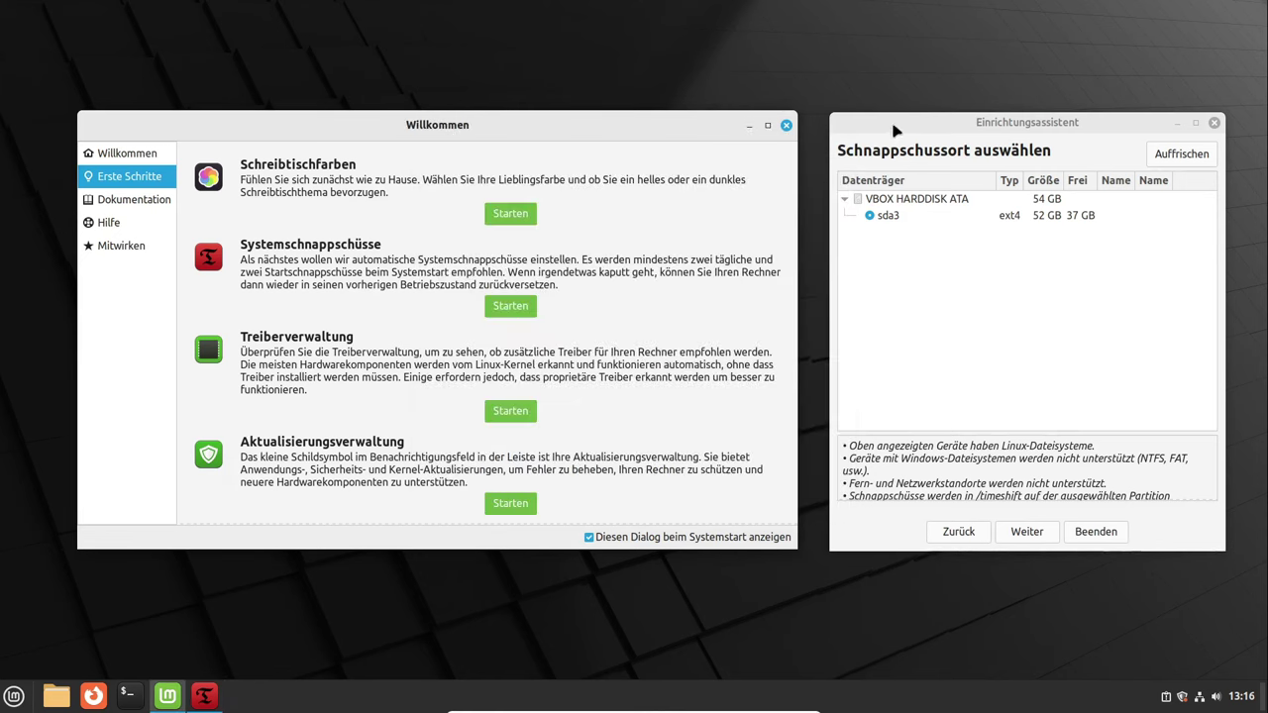
Keep sda3 as snapshot location, turn off daily and monthly snapshots, and advance to Einrichtung vollständig
drag(923, 122, 556, 123)
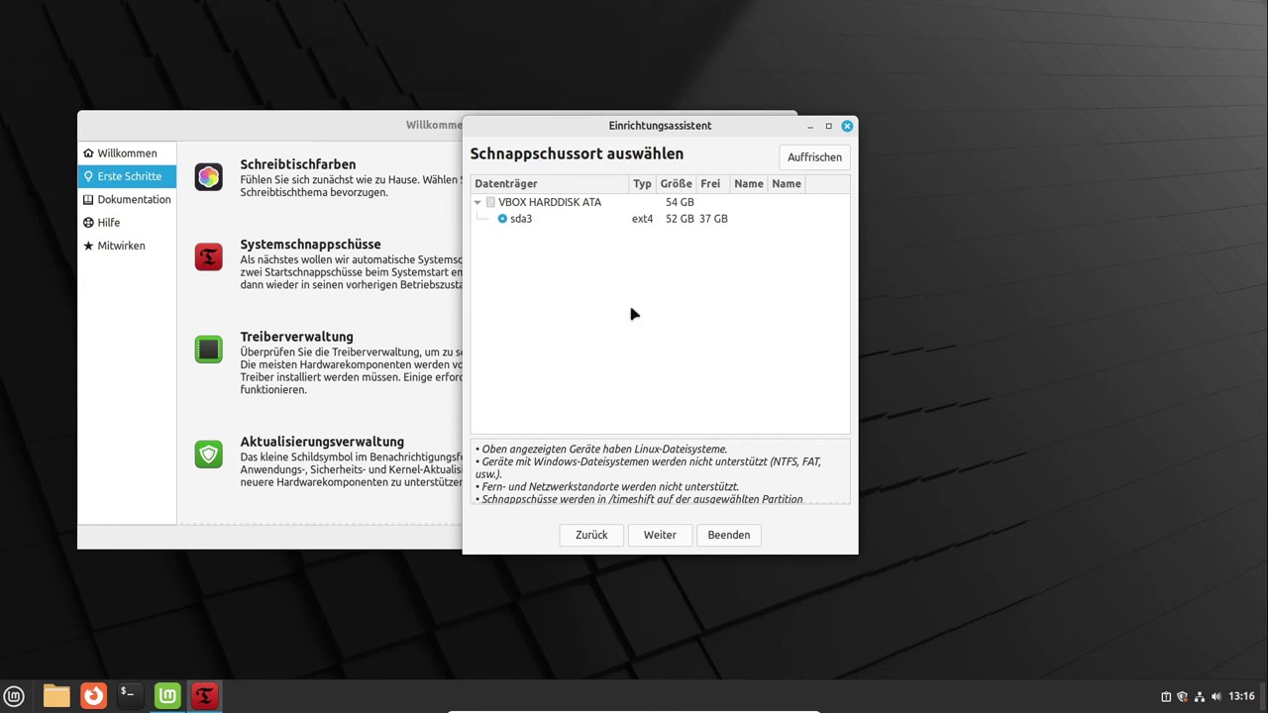
click(659, 535)
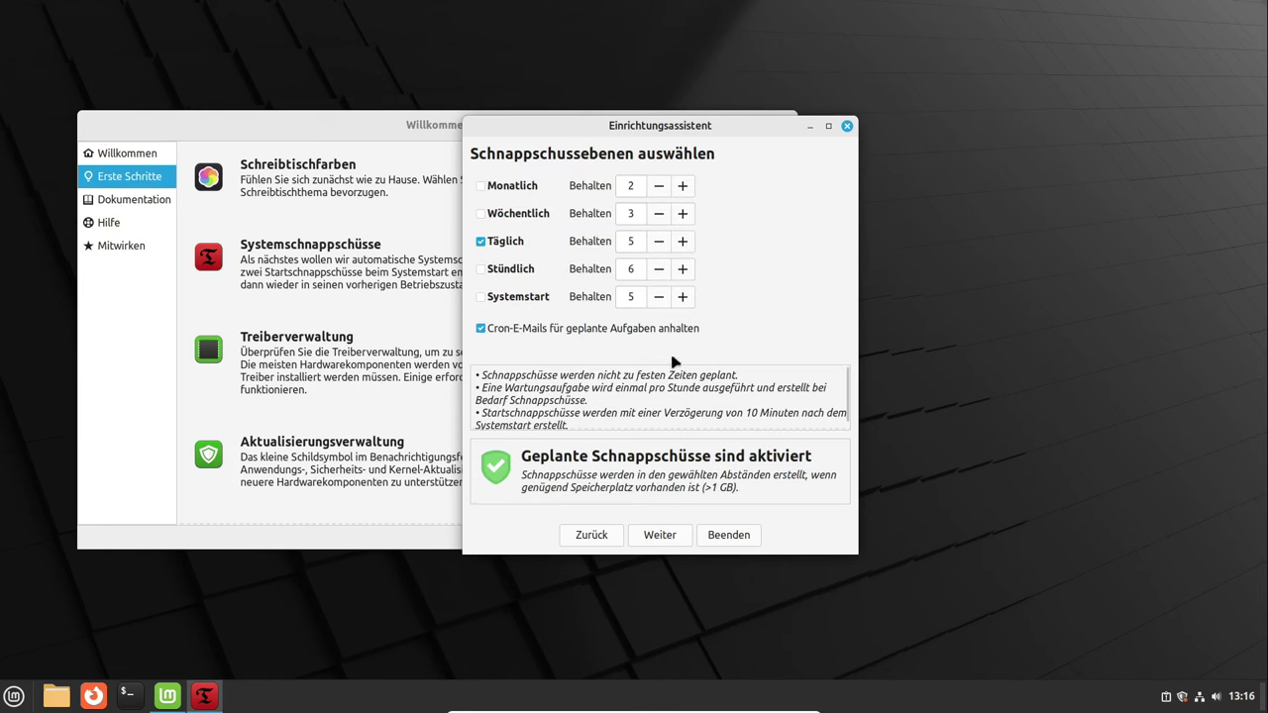
click(481, 243)
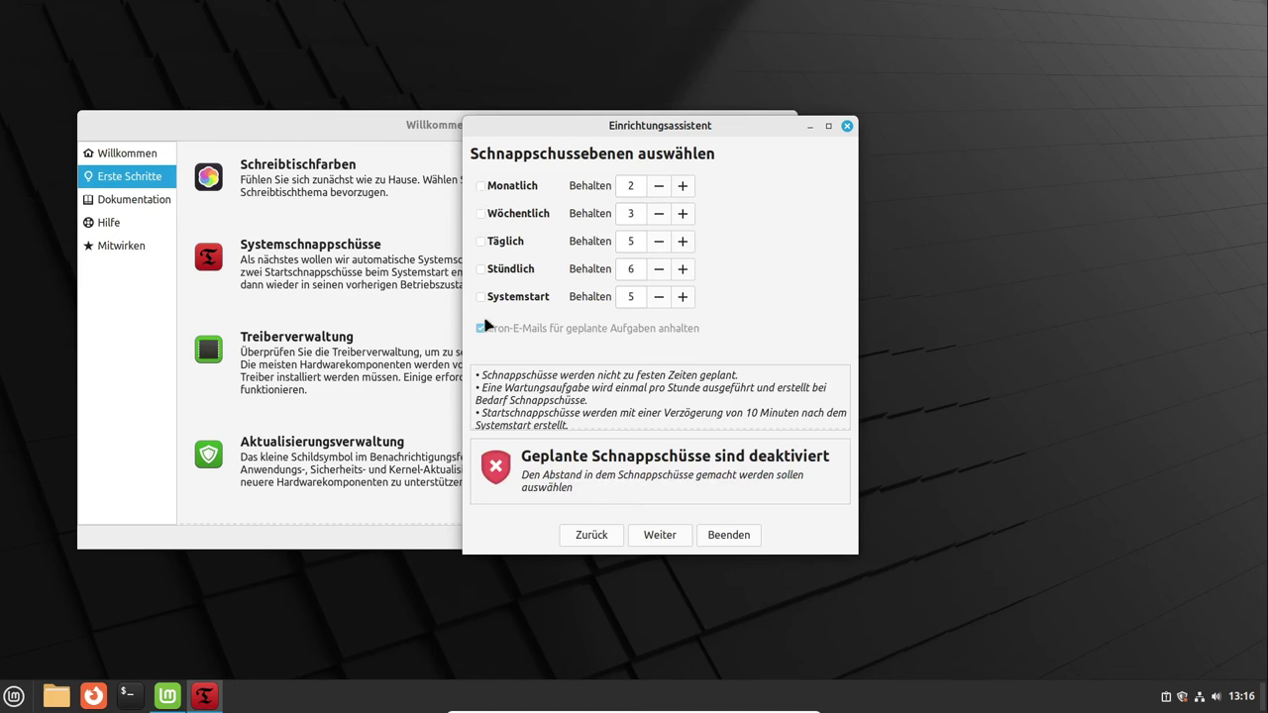
click(481, 186)
click(528, 191)
click(501, 186)
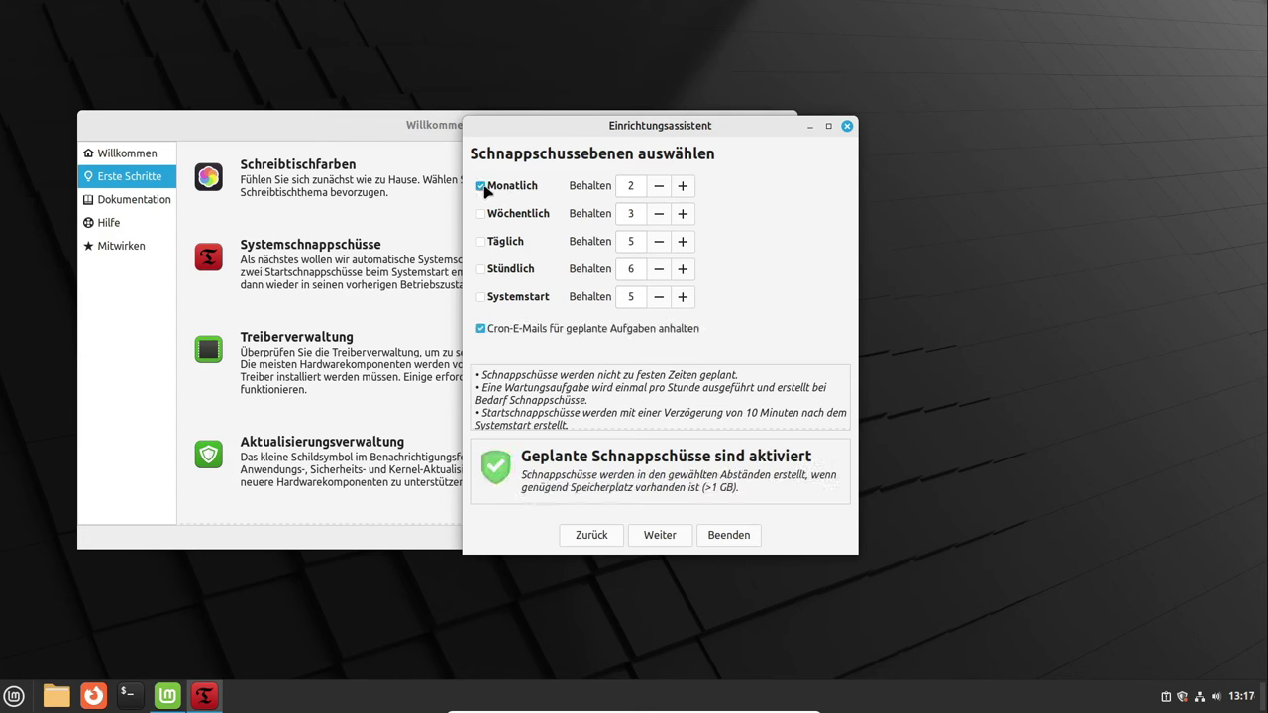
click(485, 191)
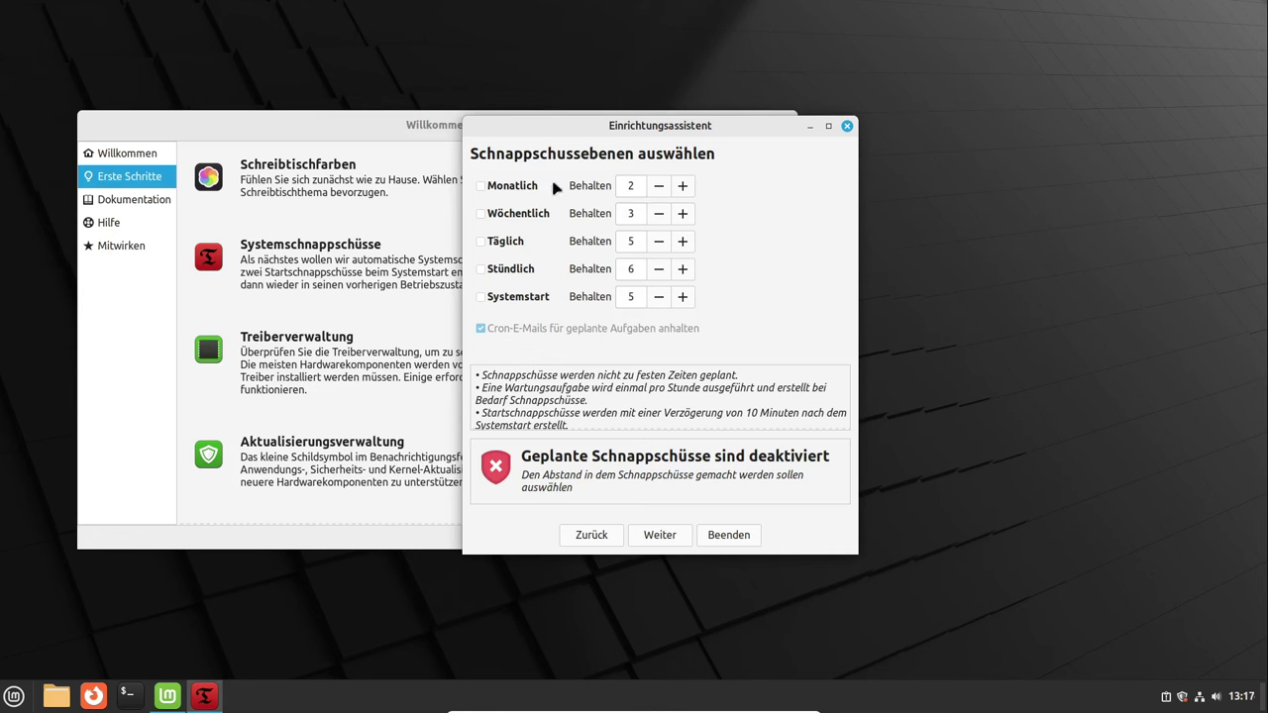
click(660, 534)
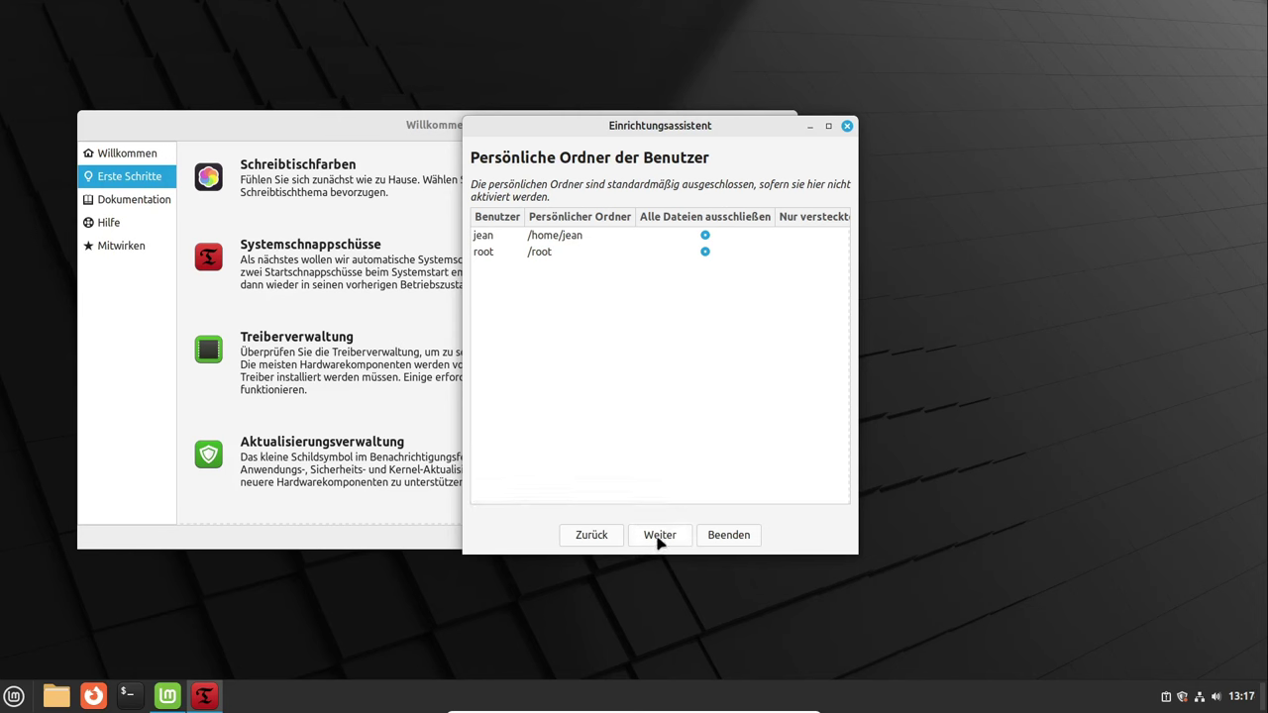
click(658, 536)
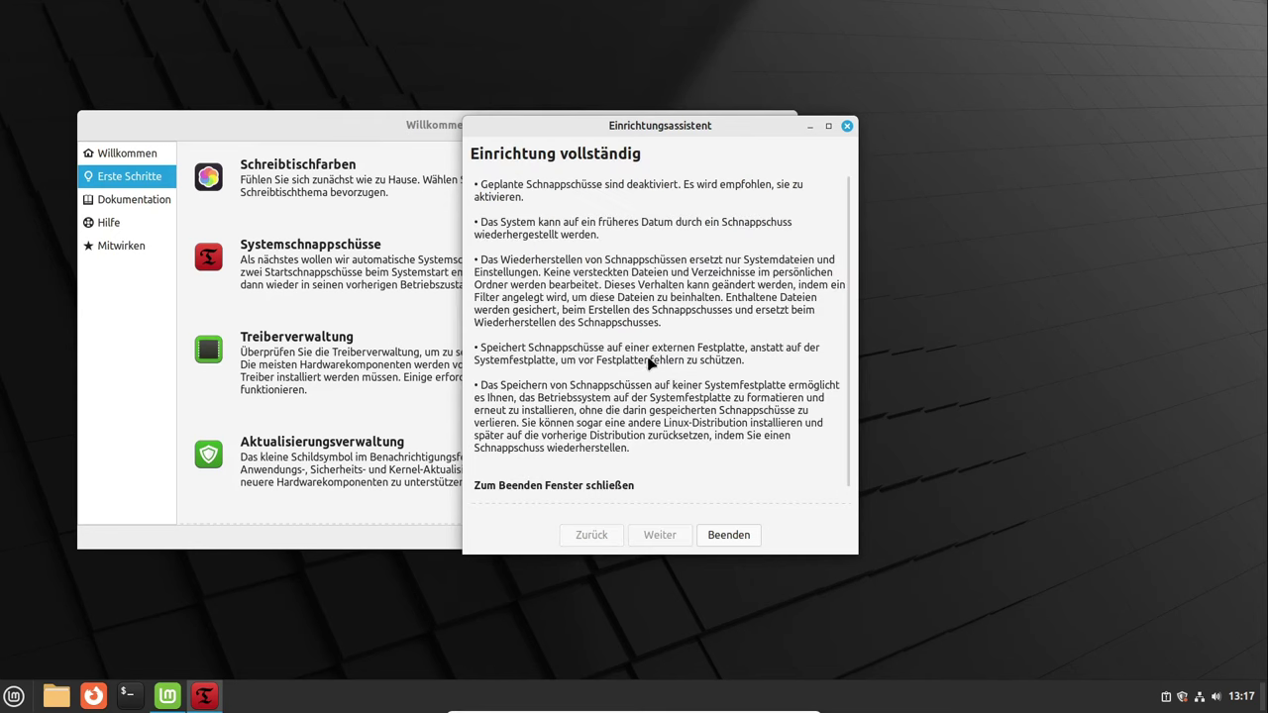
Finish the Timeshift wizard and close Timeshift, which lists no snapshots on /dev/sda3
scroll(649, 369, down, 1)
scroll(646, 381, up, 1)
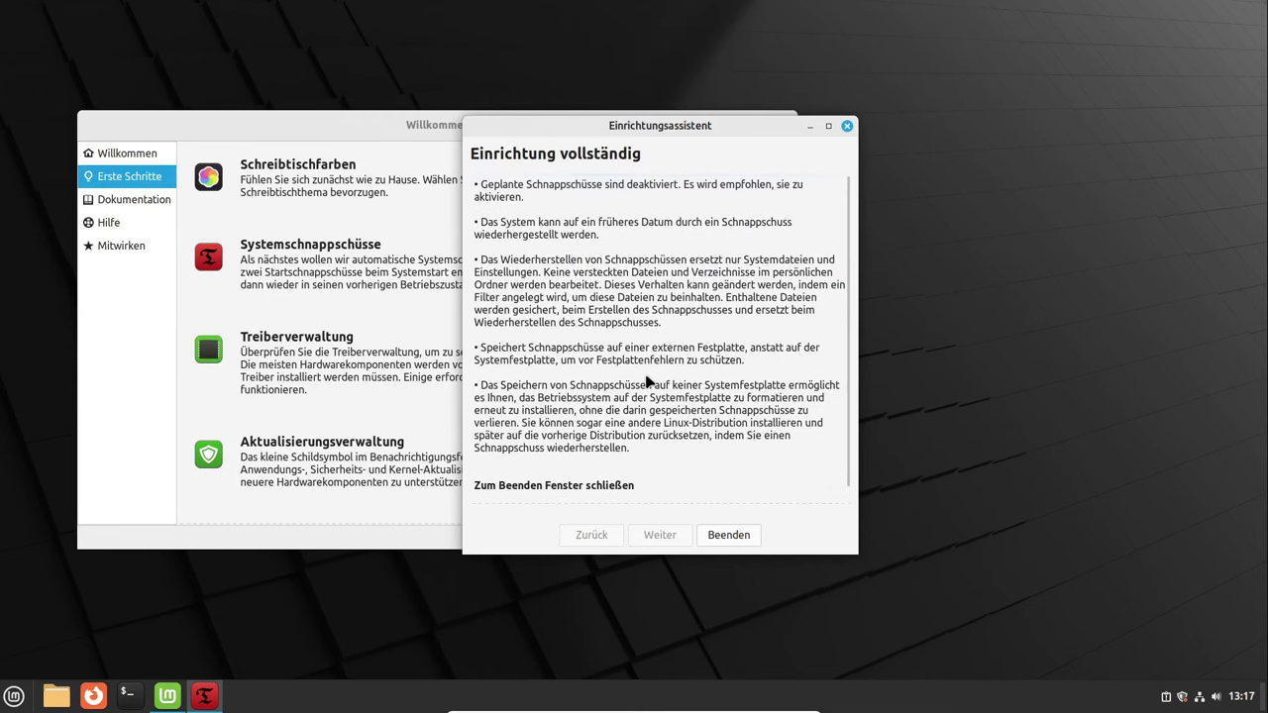
click(726, 535)
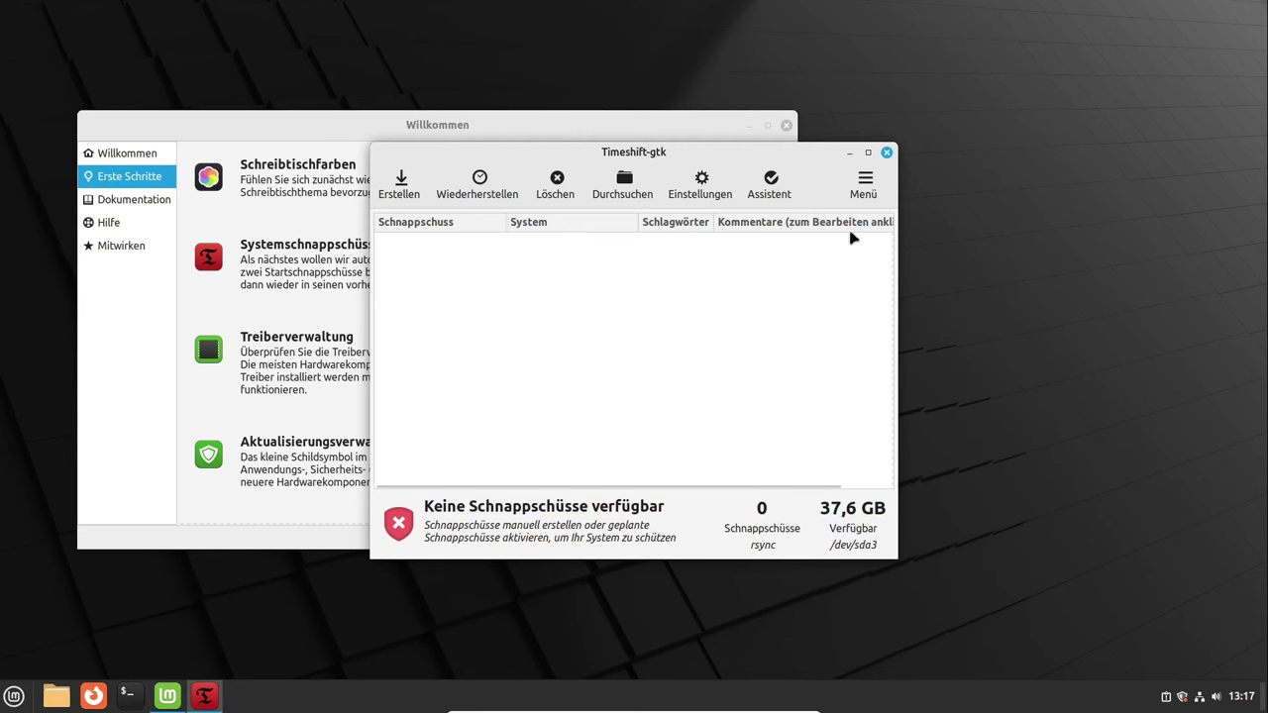
click(887, 154)
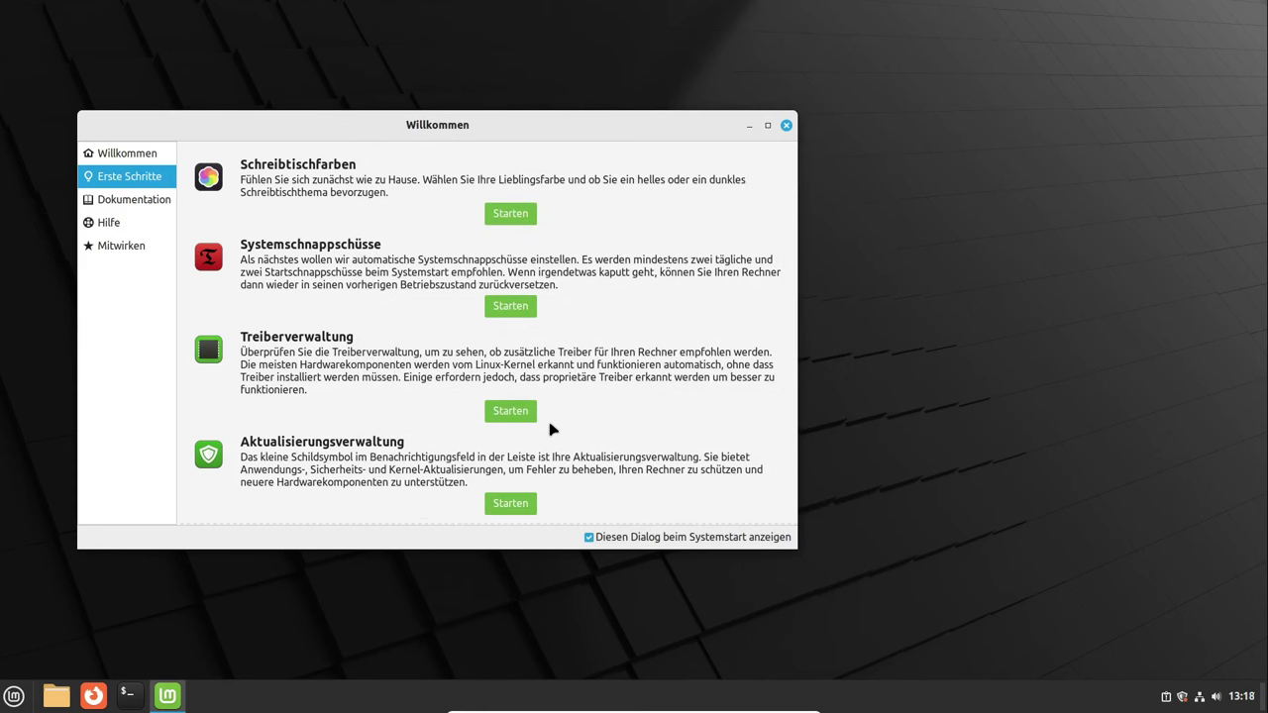
Launch Update Manager from Welcome, enlarge its window, confirm the welcome, and accept a local mirror
scroll(552, 428, down, 1)
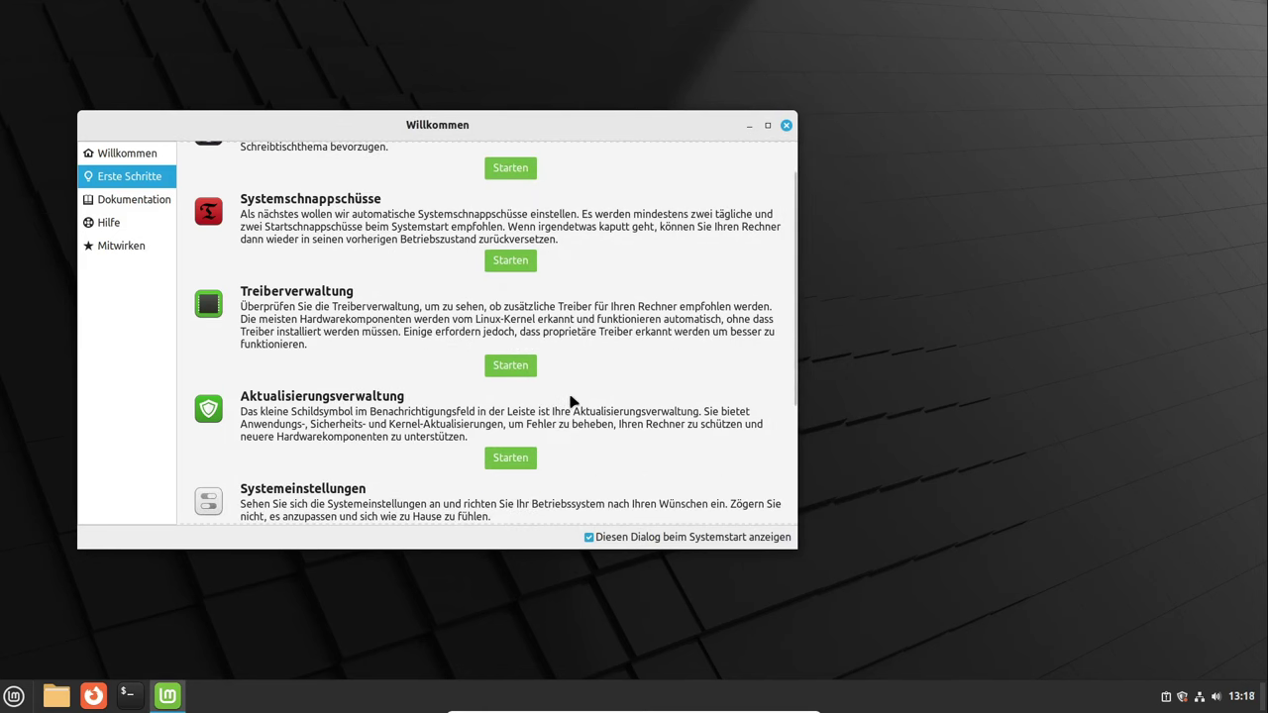
scroll(574, 404, down, 1)
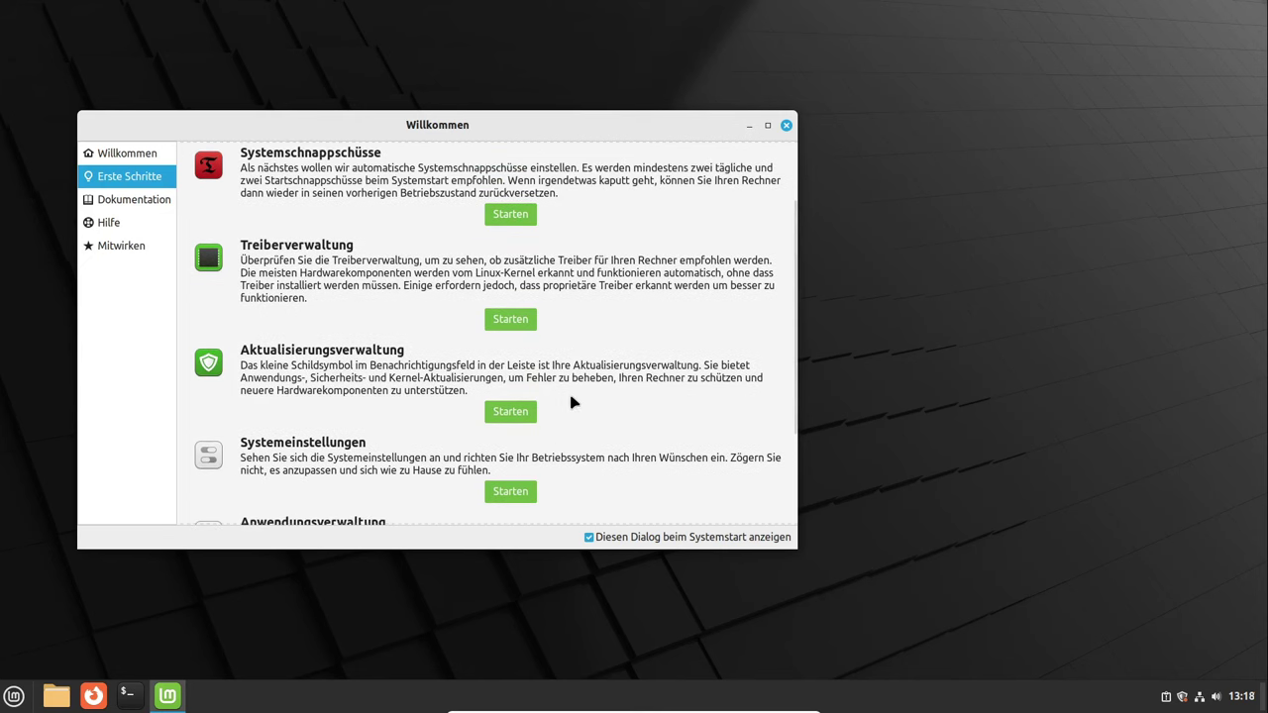
click(507, 412)
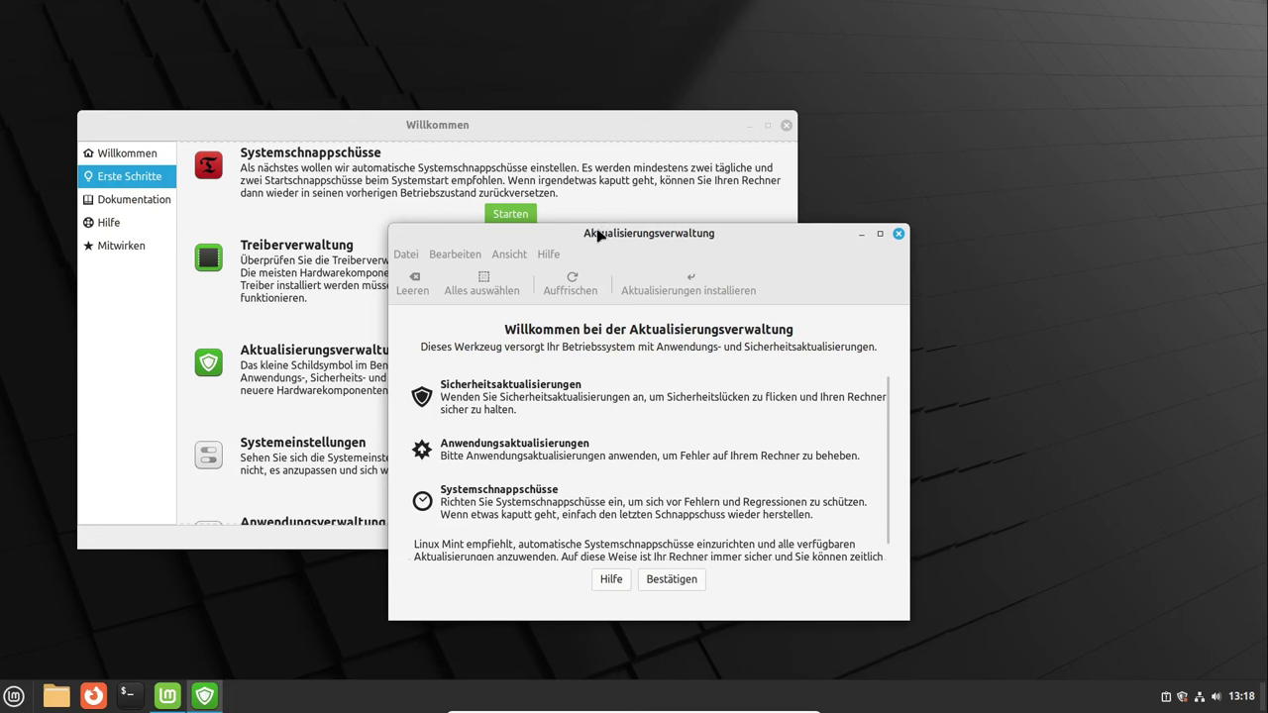
drag(597, 234, 491, 147)
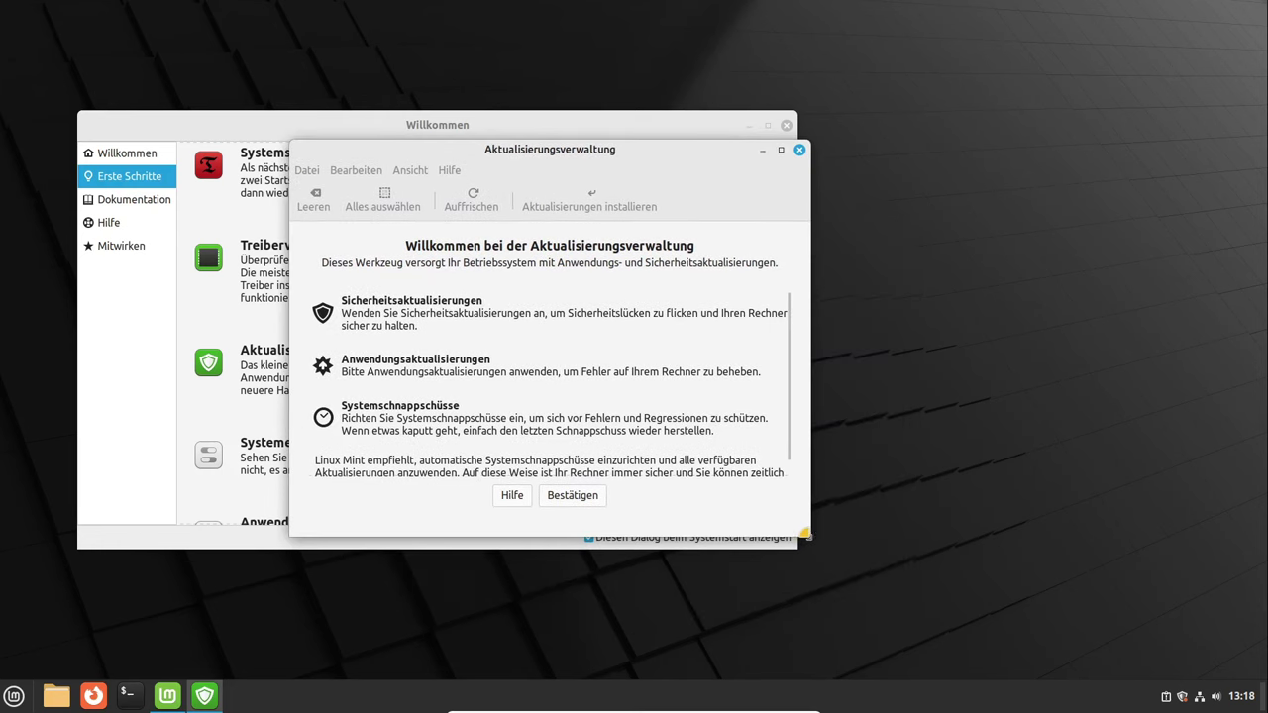
drag(809, 536, 914, 587)
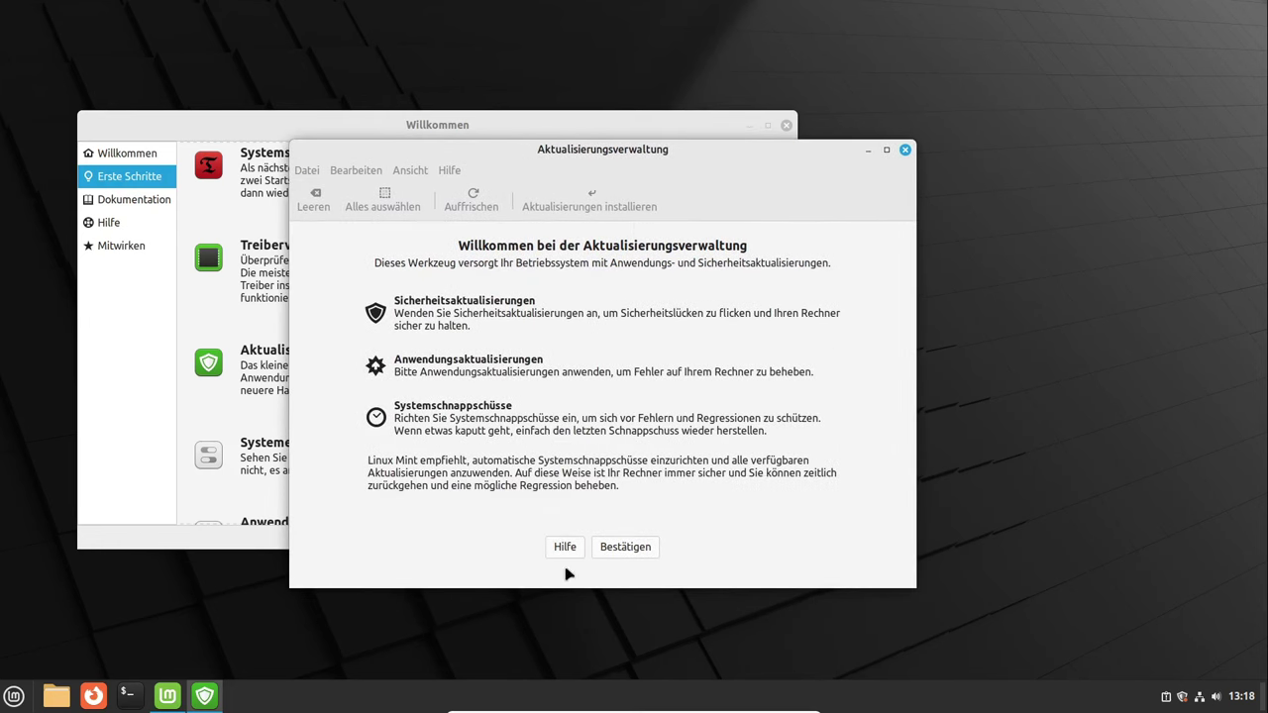
click(642, 549)
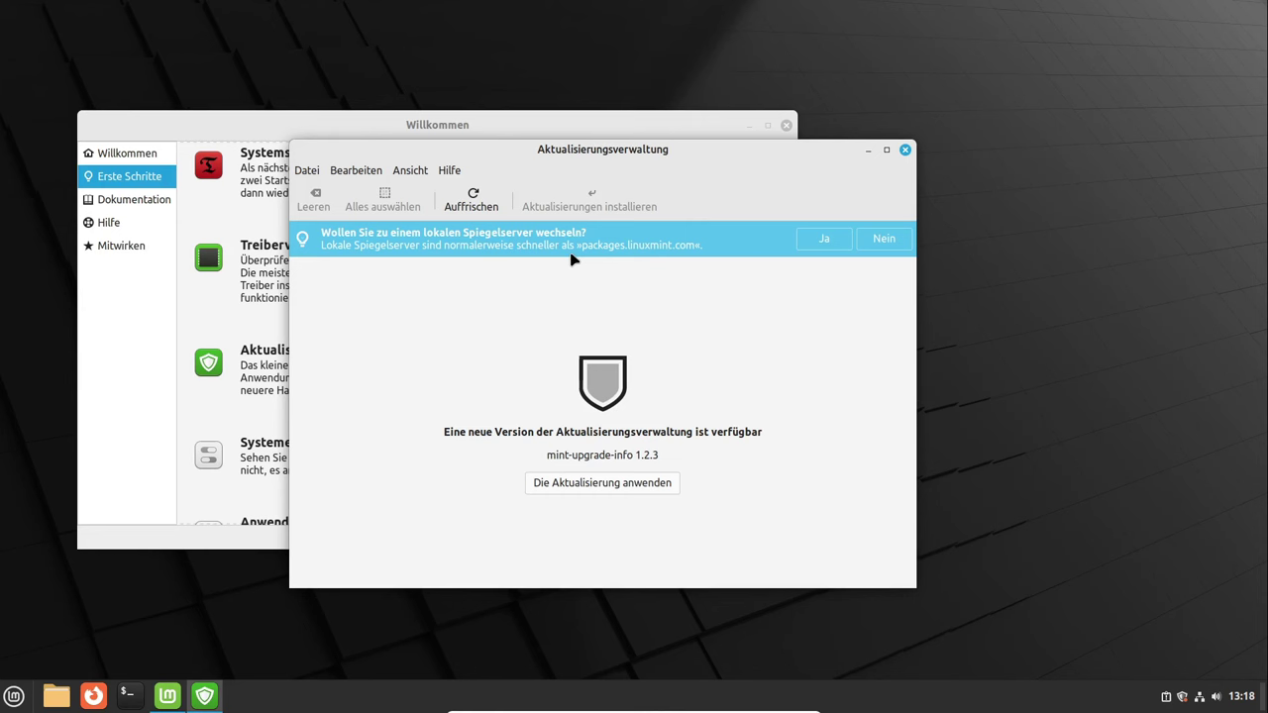
click(835, 239)
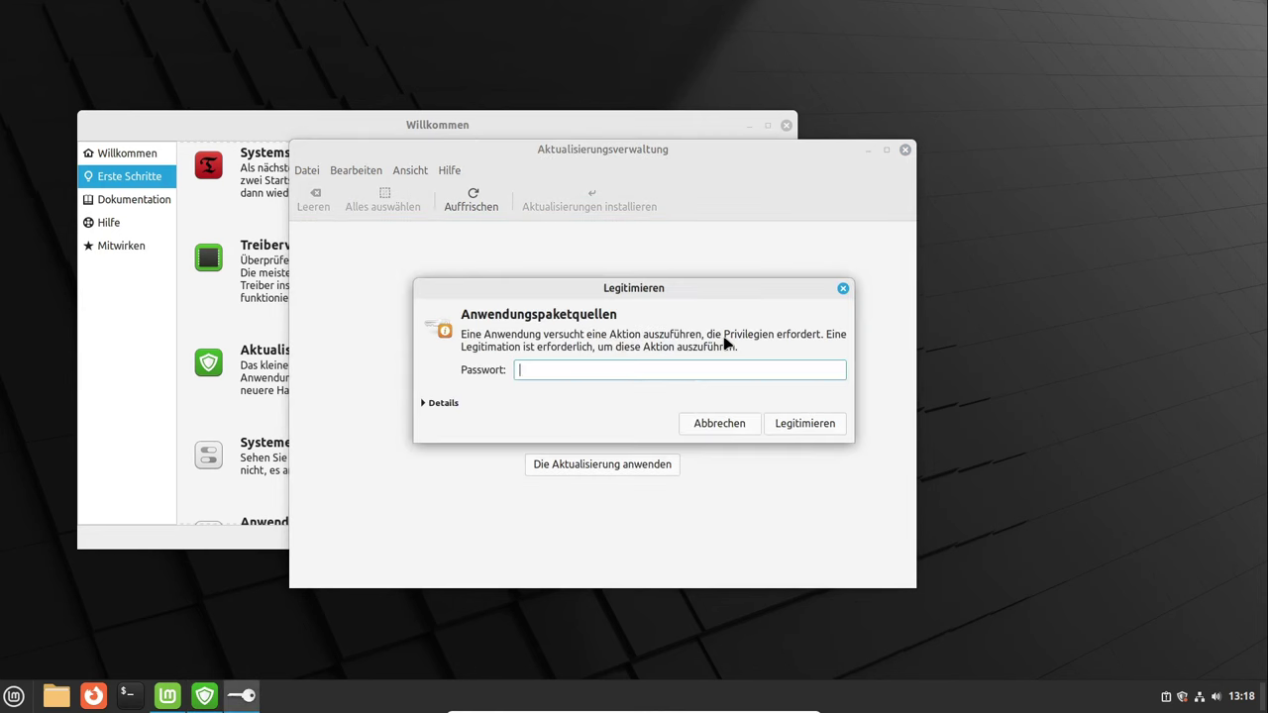
Authenticate with the admin password and set the Haupt (victoria) mirror to Hochschule Esslingen
text(***)
click(805, 424)
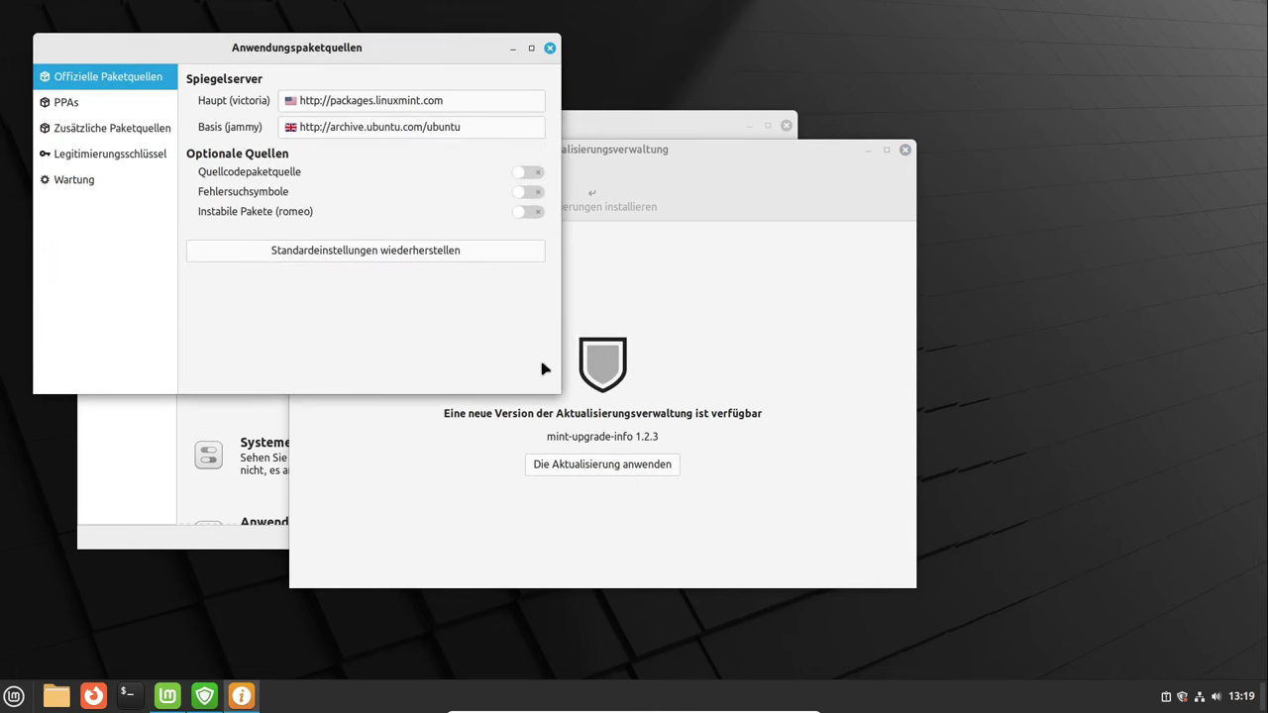
drag(323, 66, 654, 265)
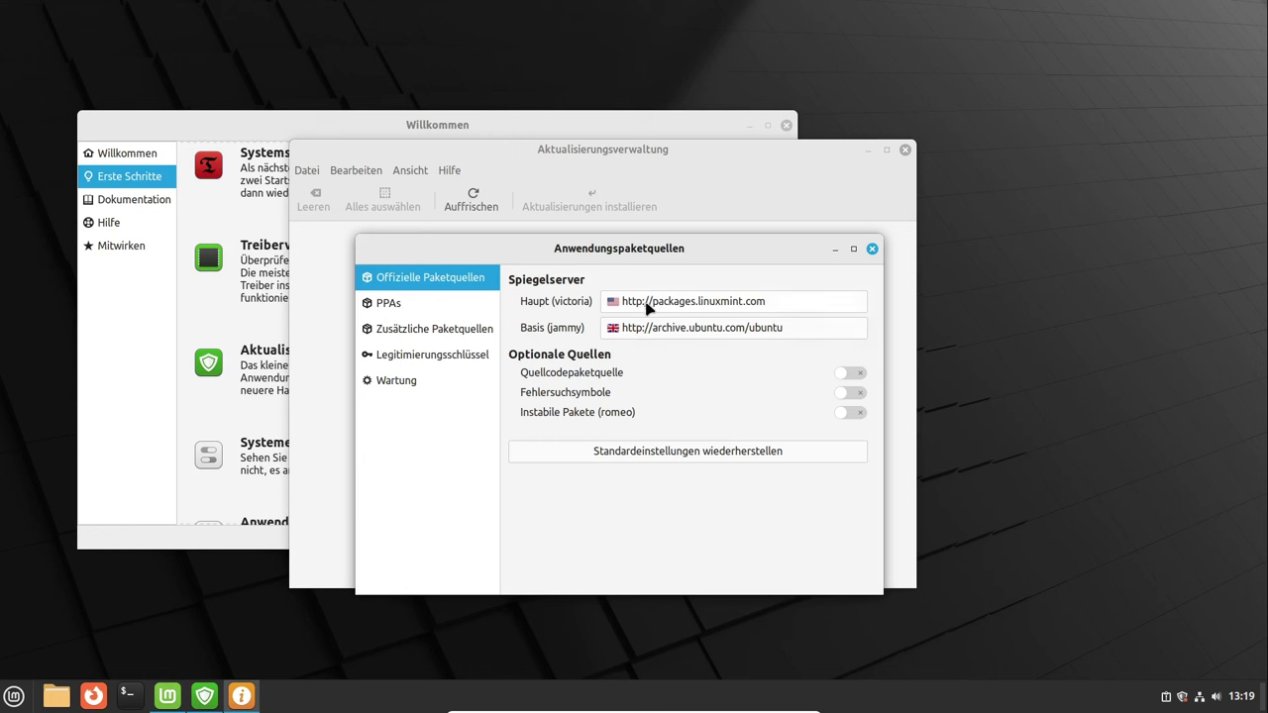
click(647, 308)
drag(648, 303, 665, 260)
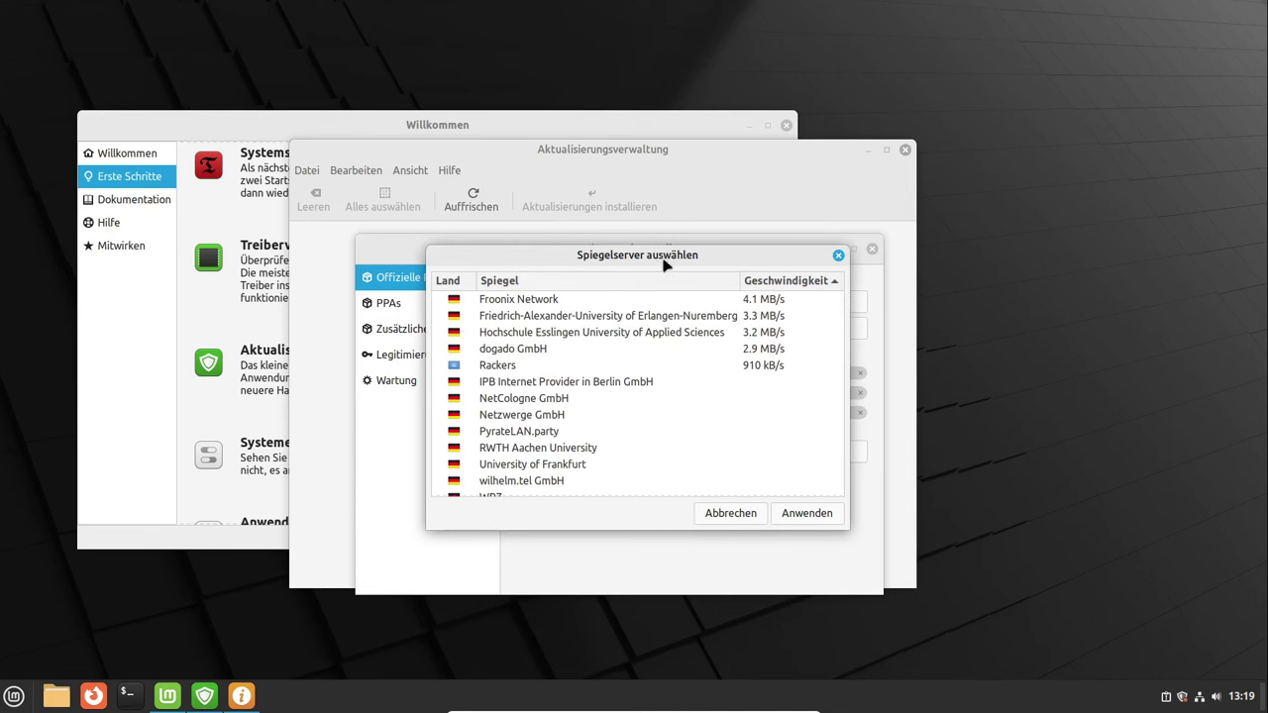
click(556, 335)
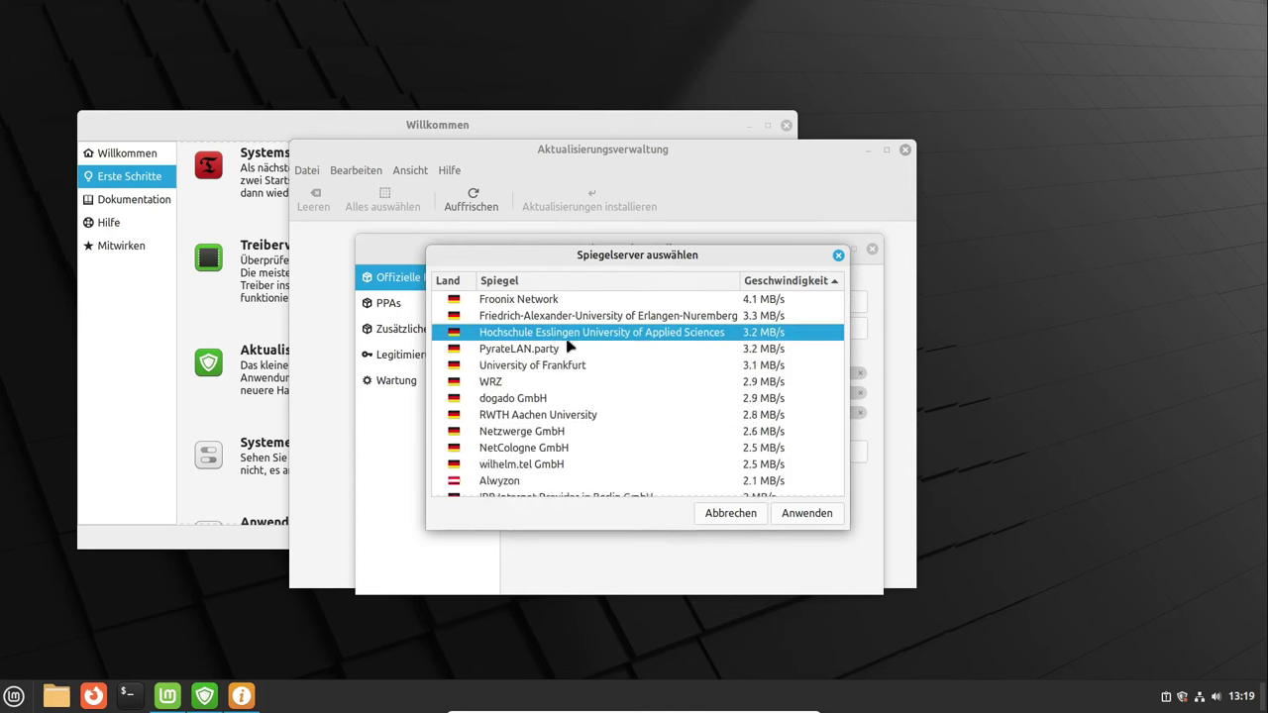
click(806, 514)
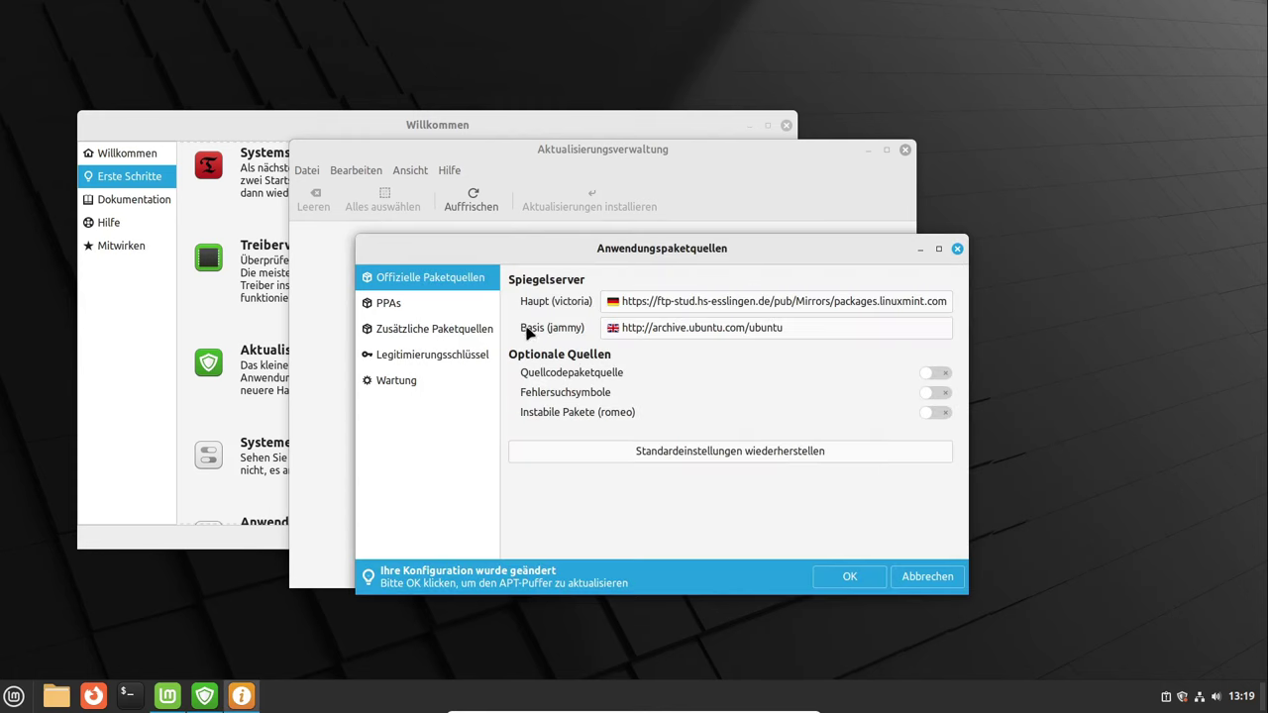
click(645, 337)
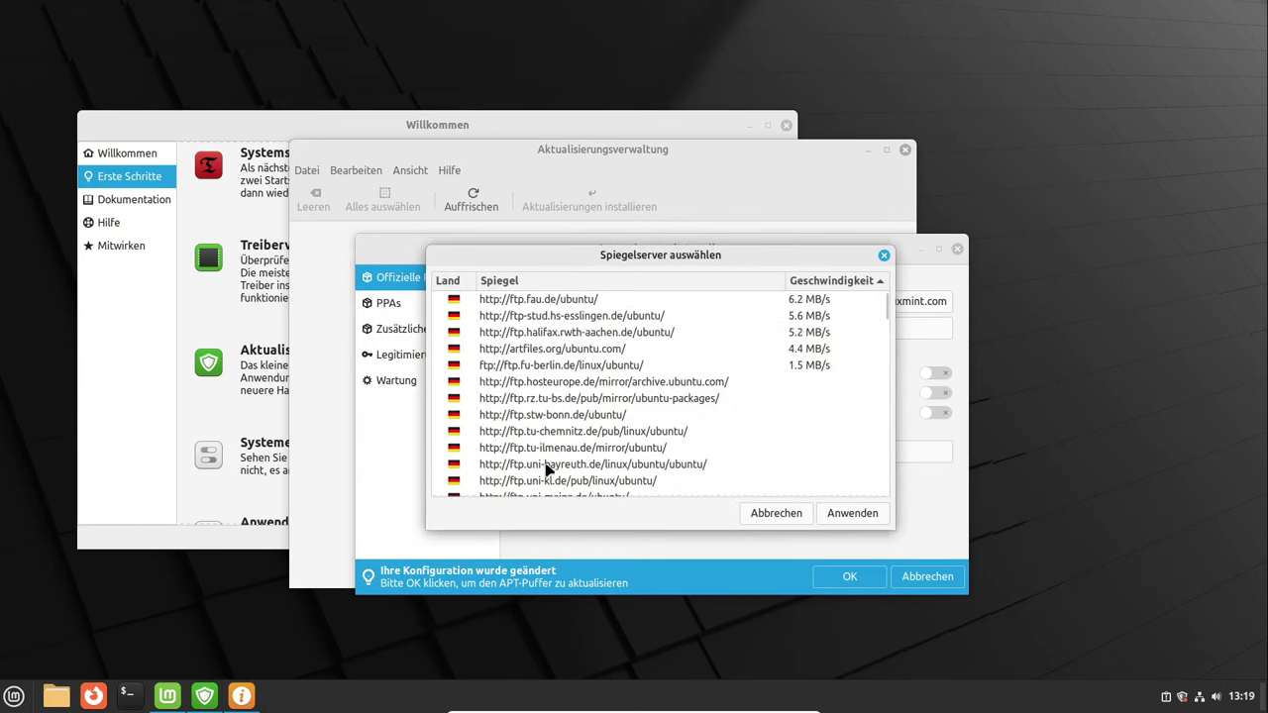
click(558, 317)
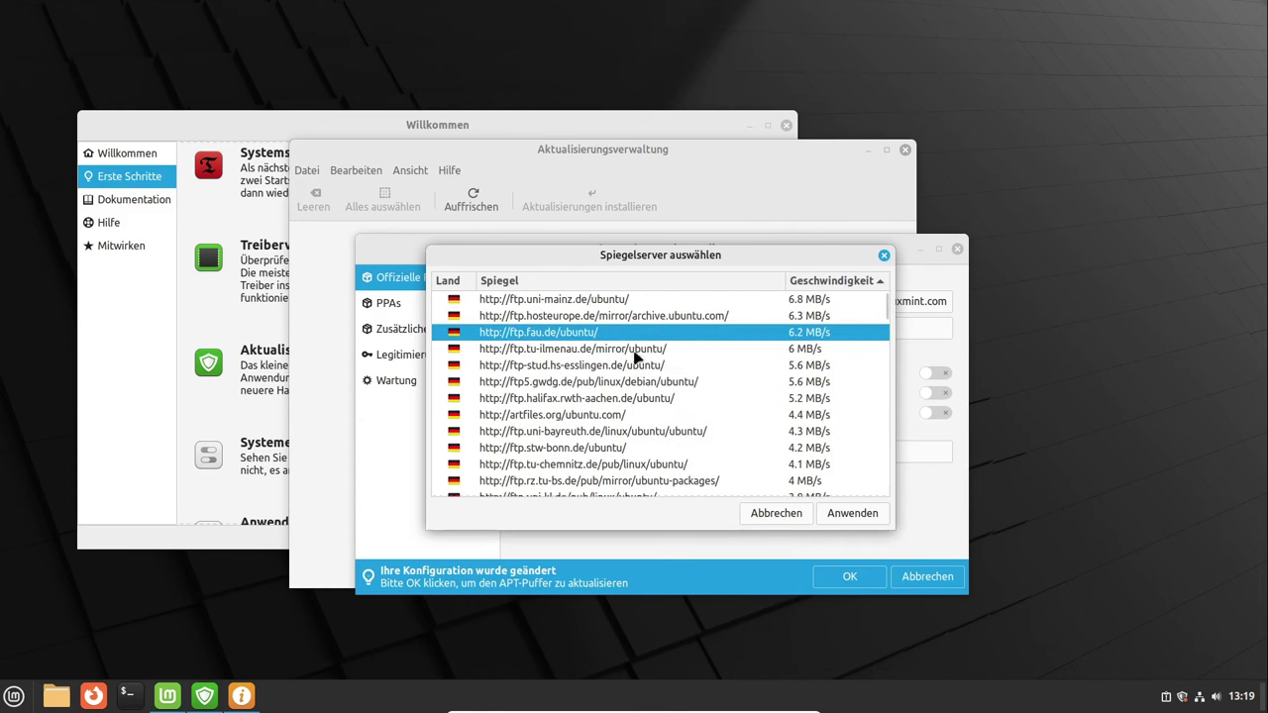
click(561, 366)
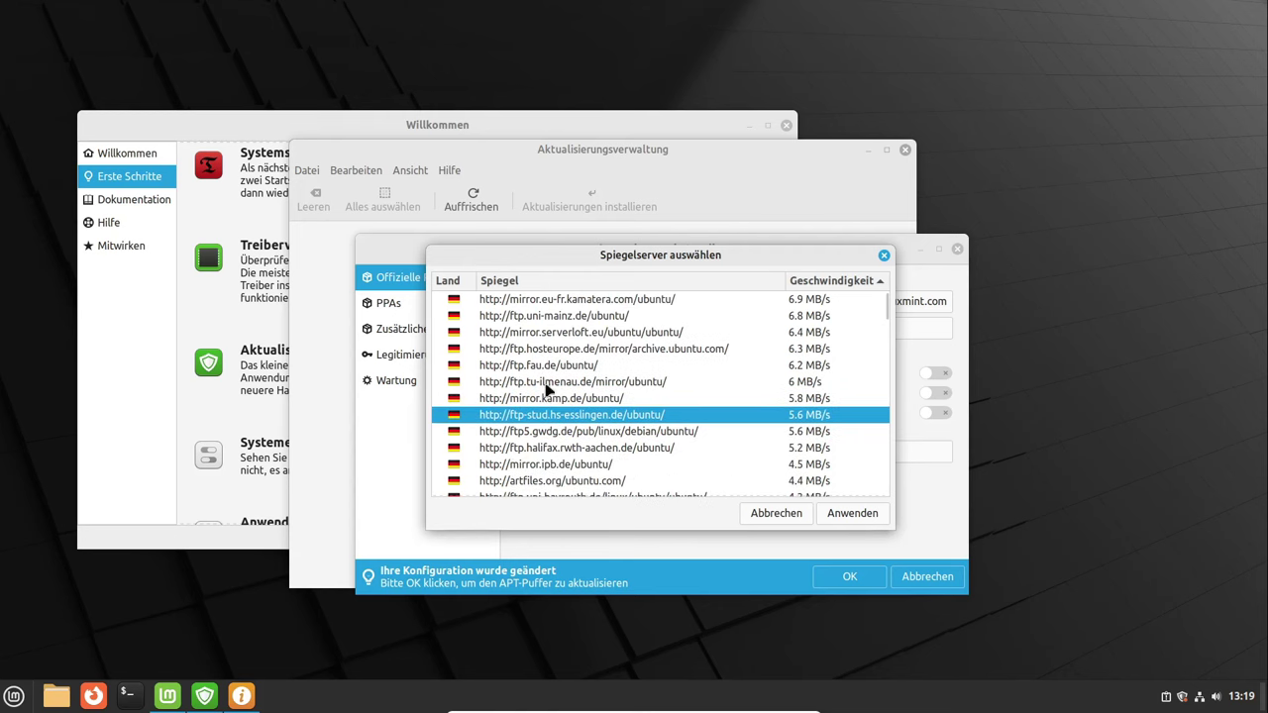
click(851, 514)
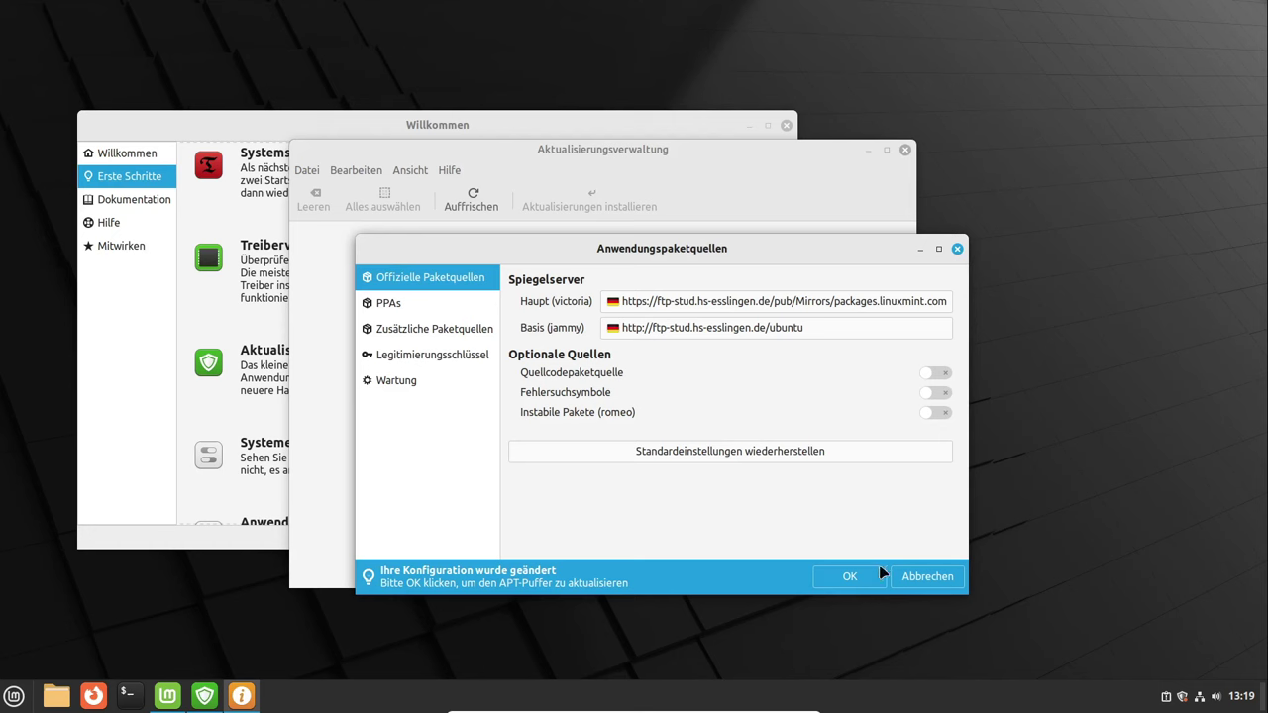
click(848, 579)
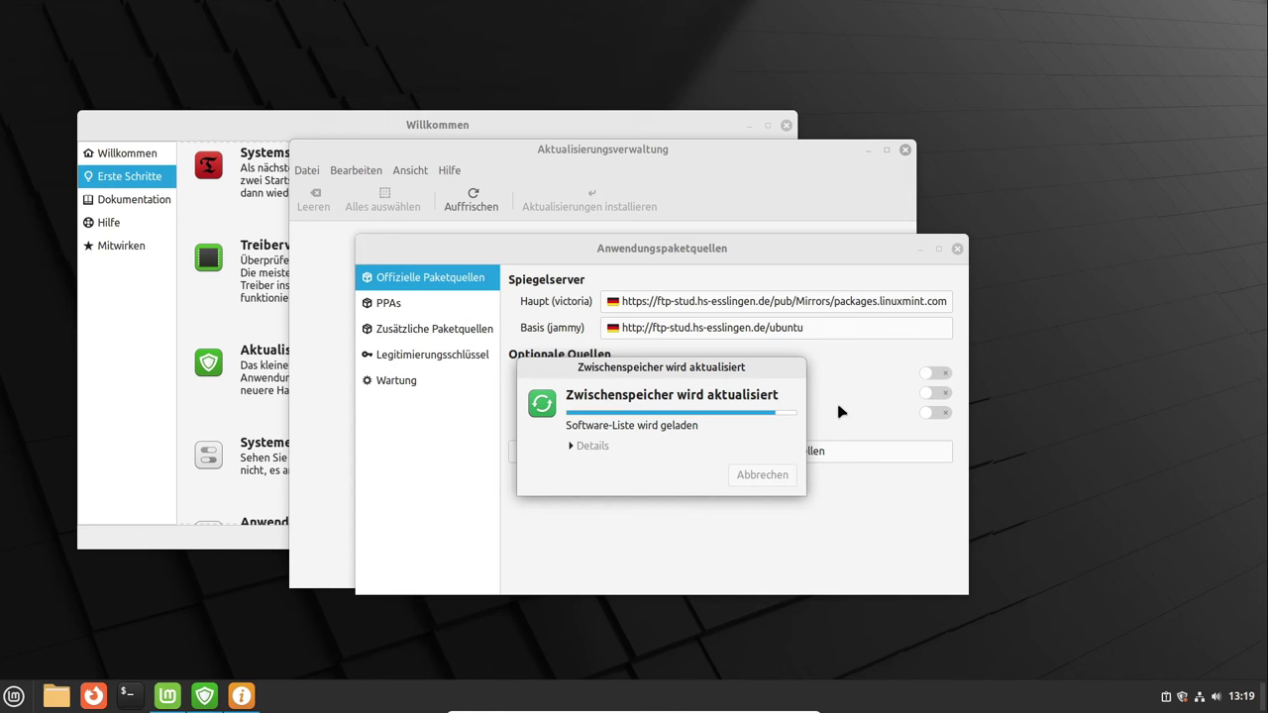
Close the Anwendungspaketquellen window, returning to the mint-upgrade-info 1.2.3 offer
drag(841, 248, 797, 240)
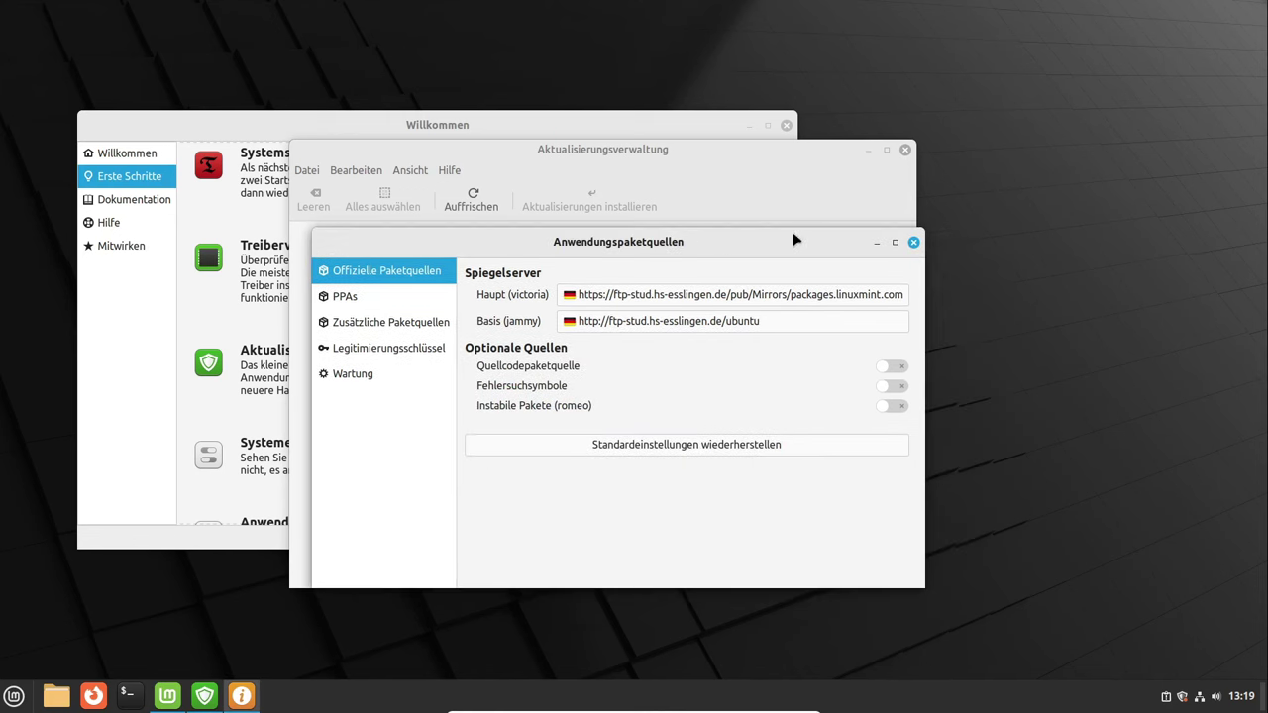
click(913, 242)
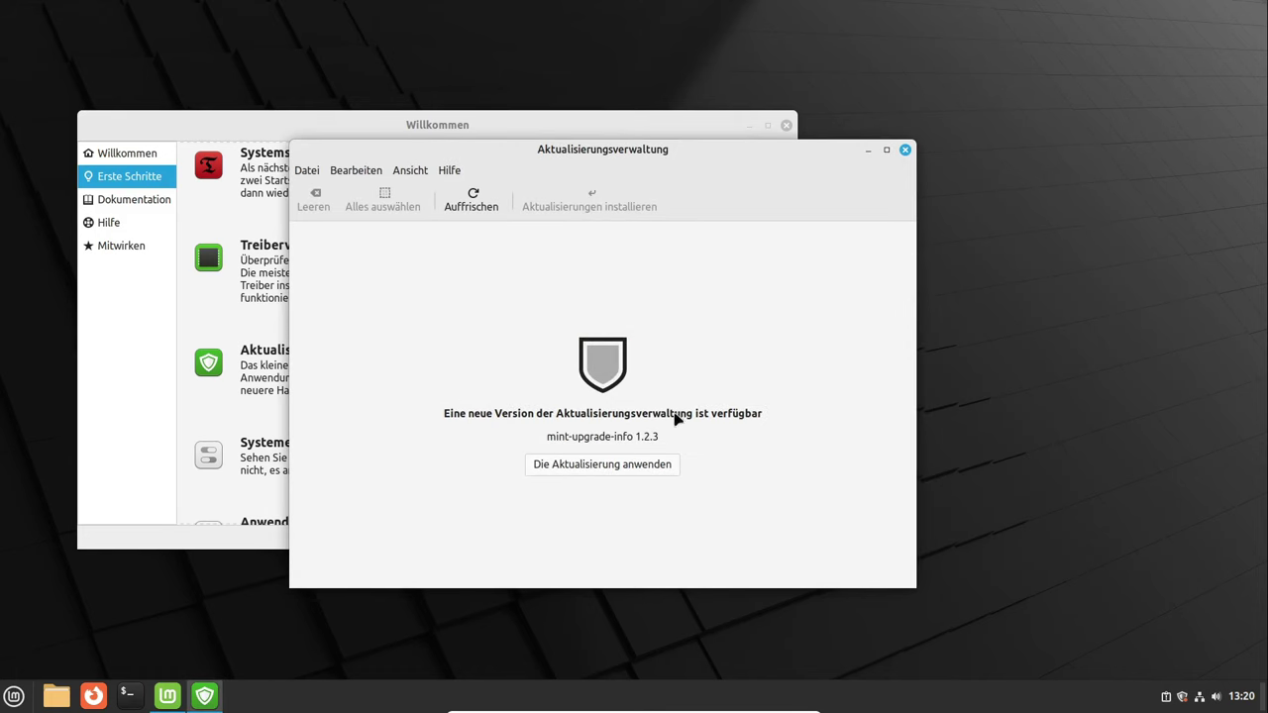
Apply the Update Manager upgrade with the admin password, then review the 74 selected updates (701 MB)
click(579, 467)
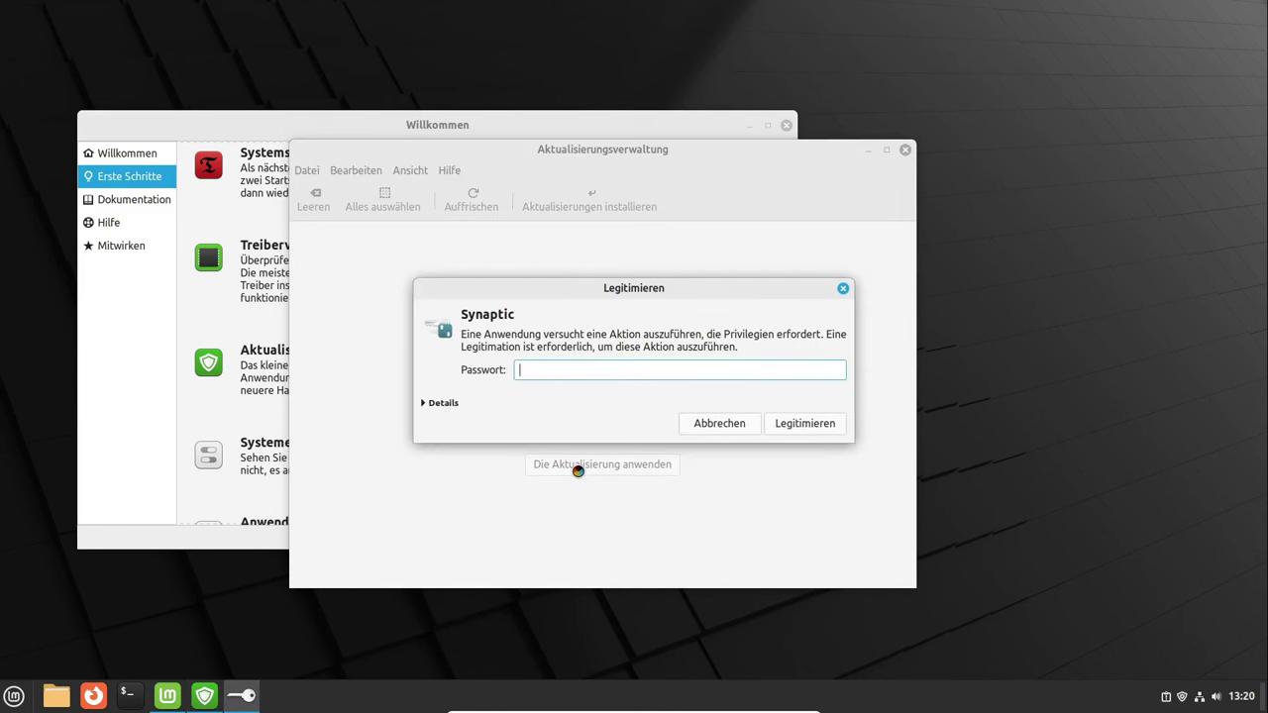
text(********)
click(822, 425)
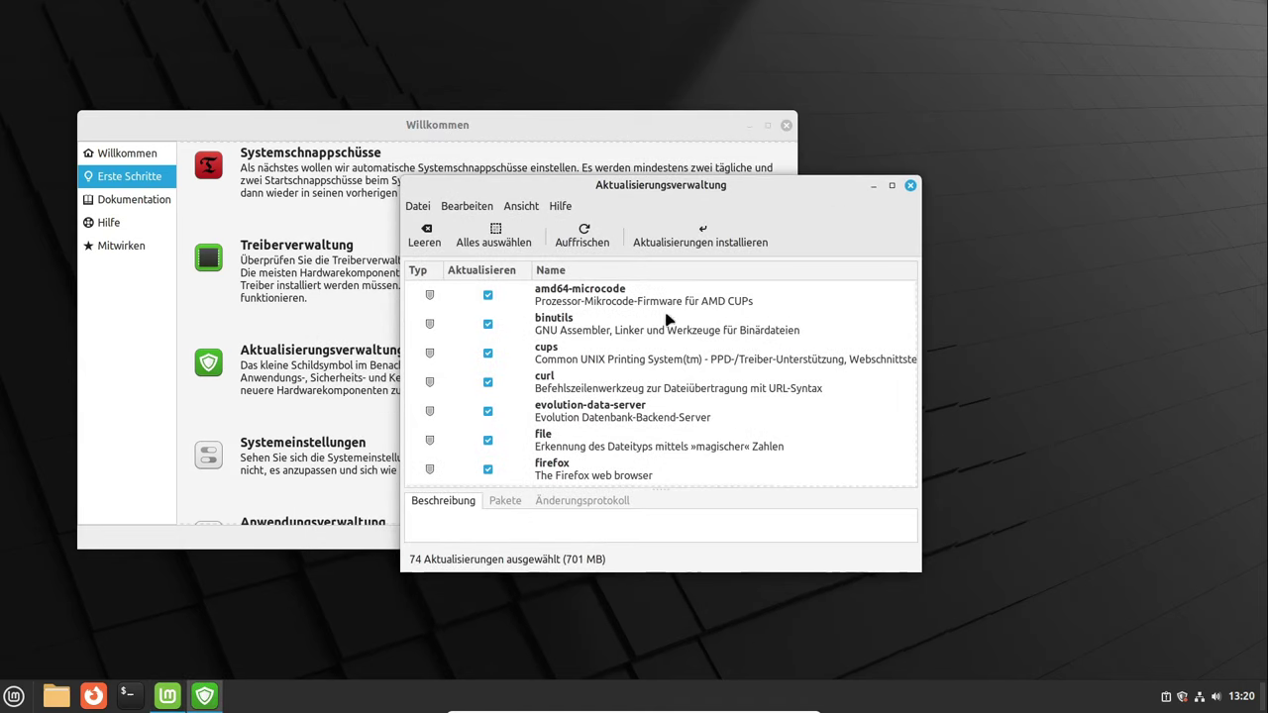
scroll(795, 395, down, 2)
scroll(795, 396, down, 10)
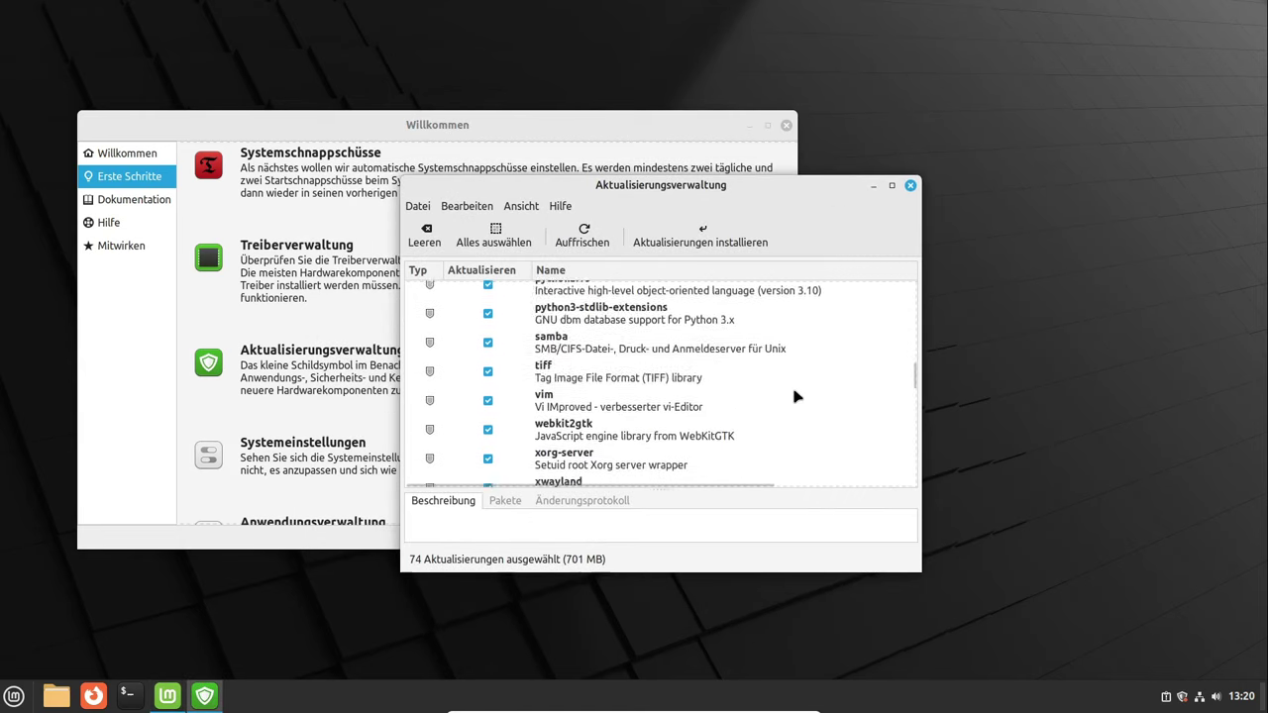
scroll(804, 396, down, 10)
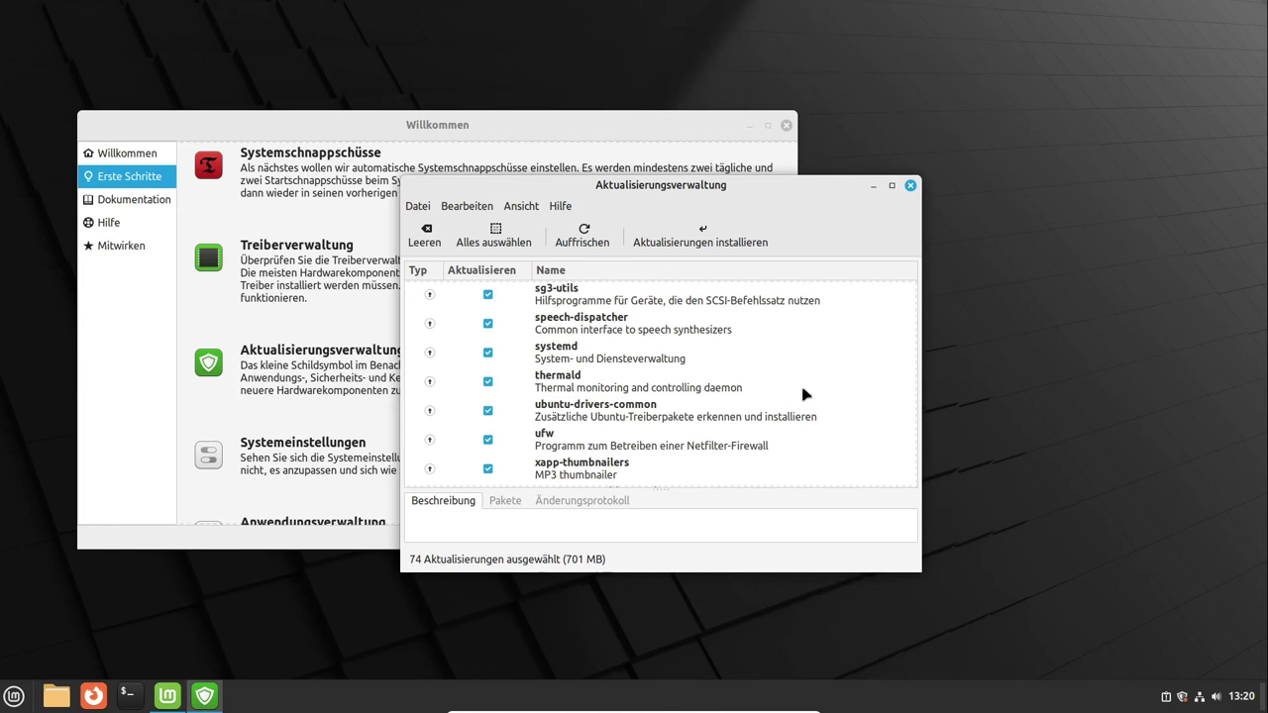
scroll(775, 398, down, 1)
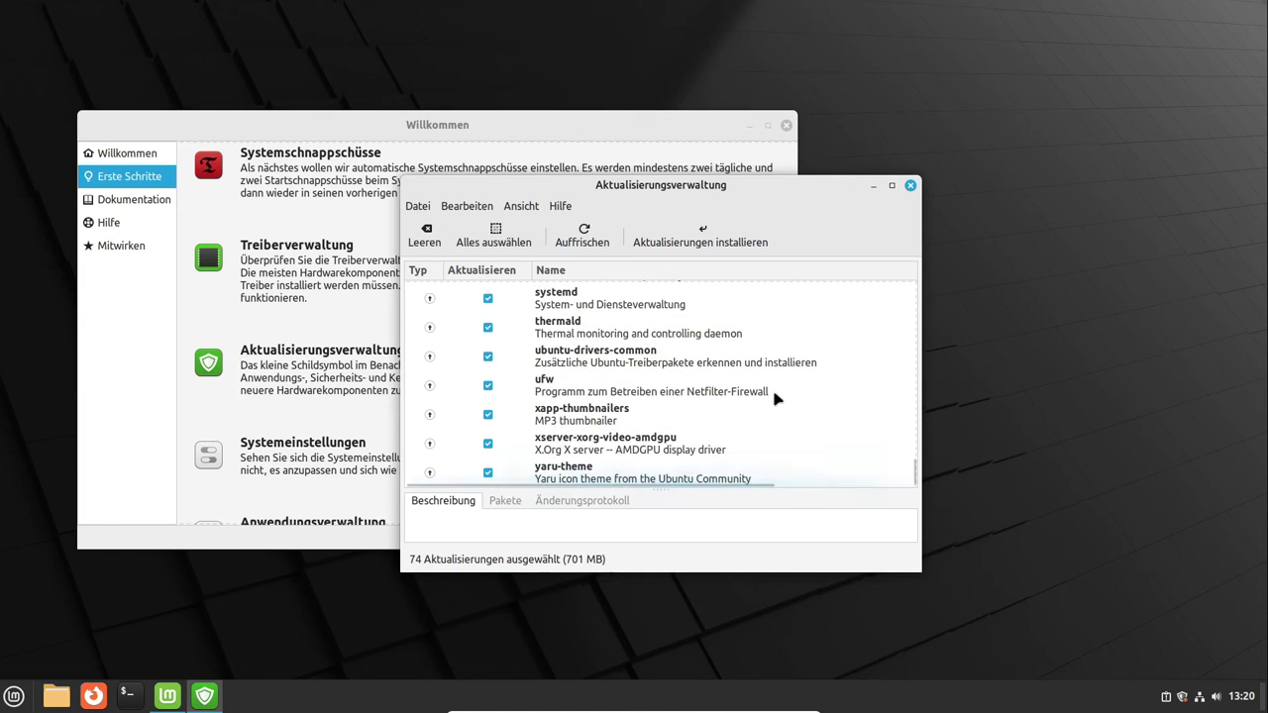
scroll(775, 396, up, 5)
scroll(771, 388, up, 10)
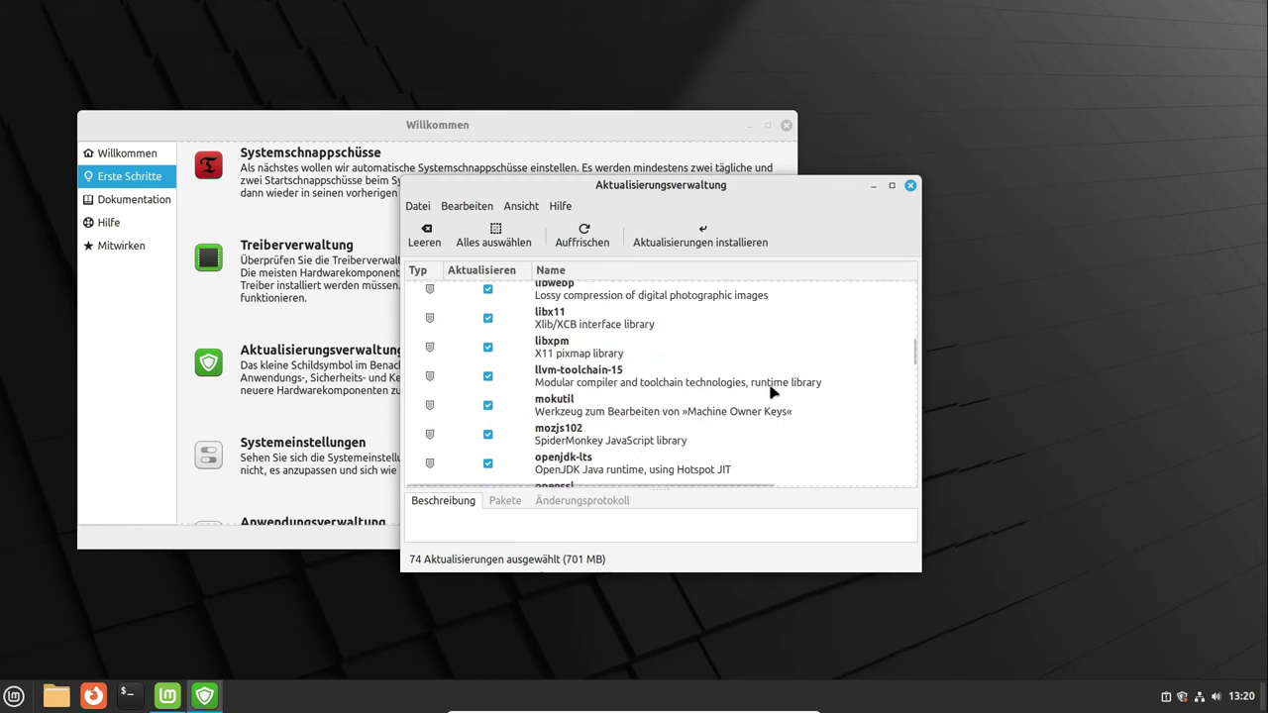
scroll(771, 386, up, 6)
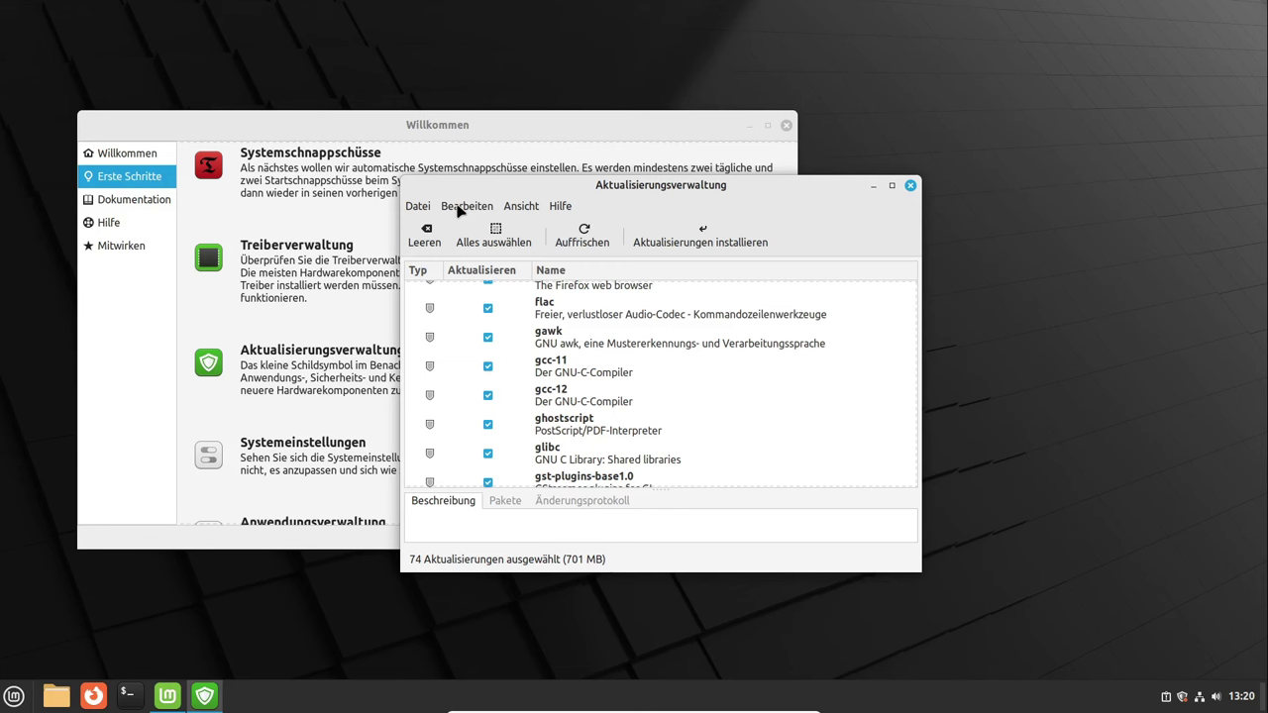
Check the Automatisierung tab in Bearbeiten > Einstellungen, then close preferences and Update Manager
click(459, 209)
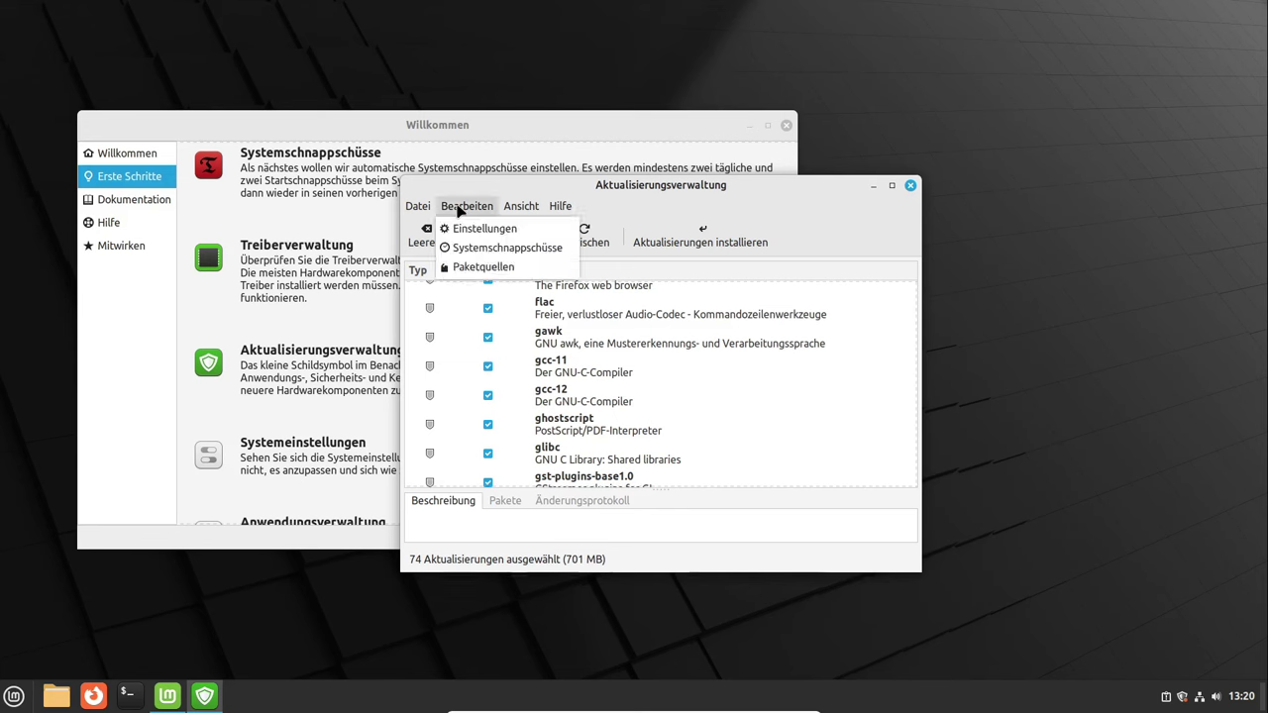
click(464, 230)
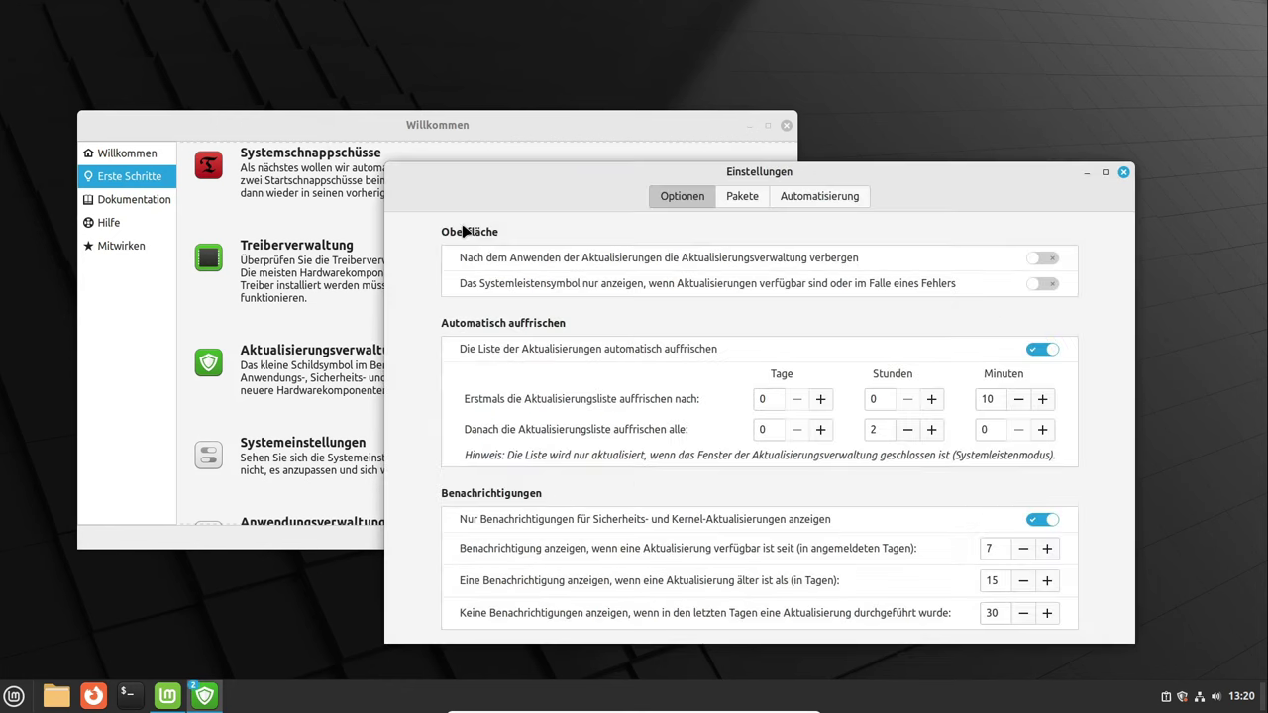
click(849, 196)
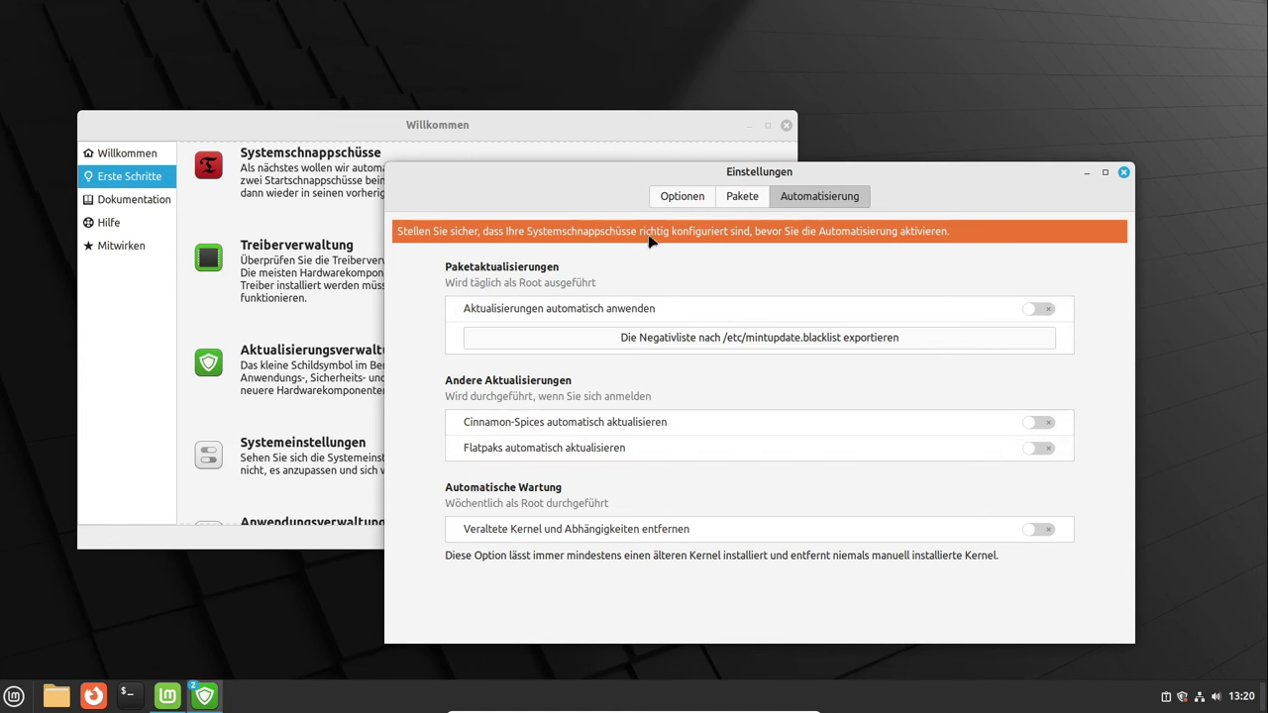
click(1124, 173)
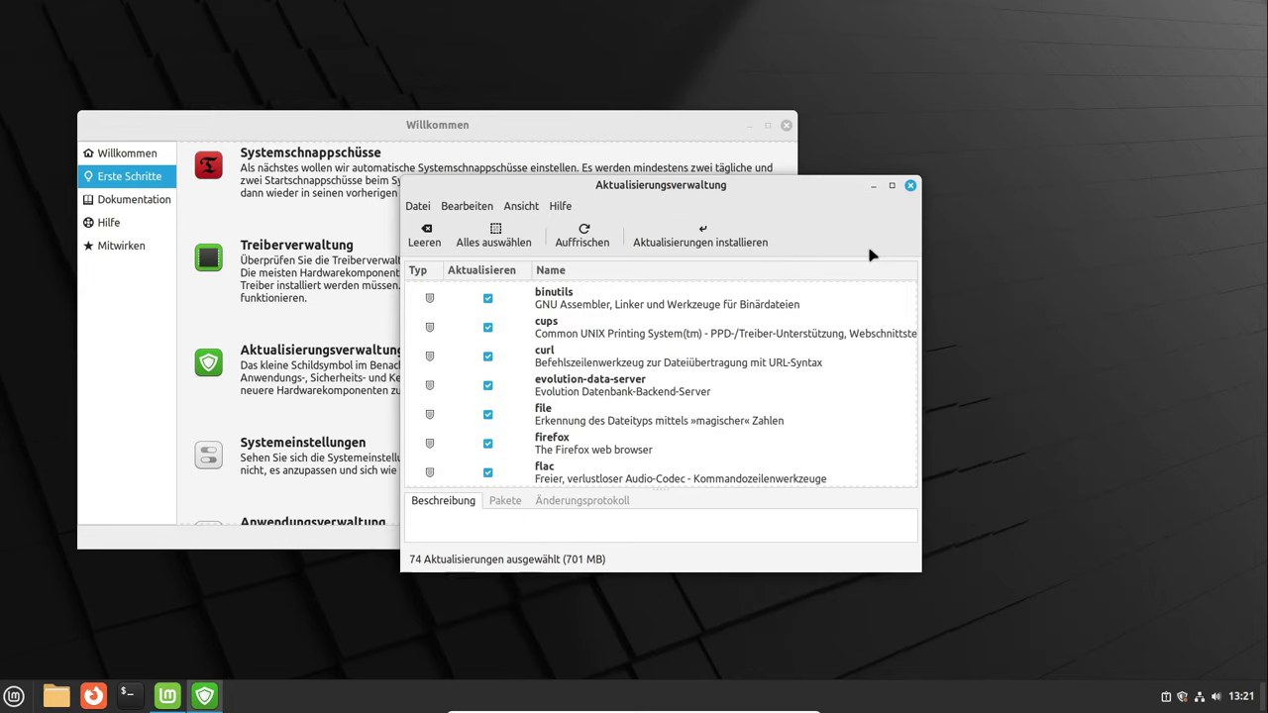
click(910, 186)
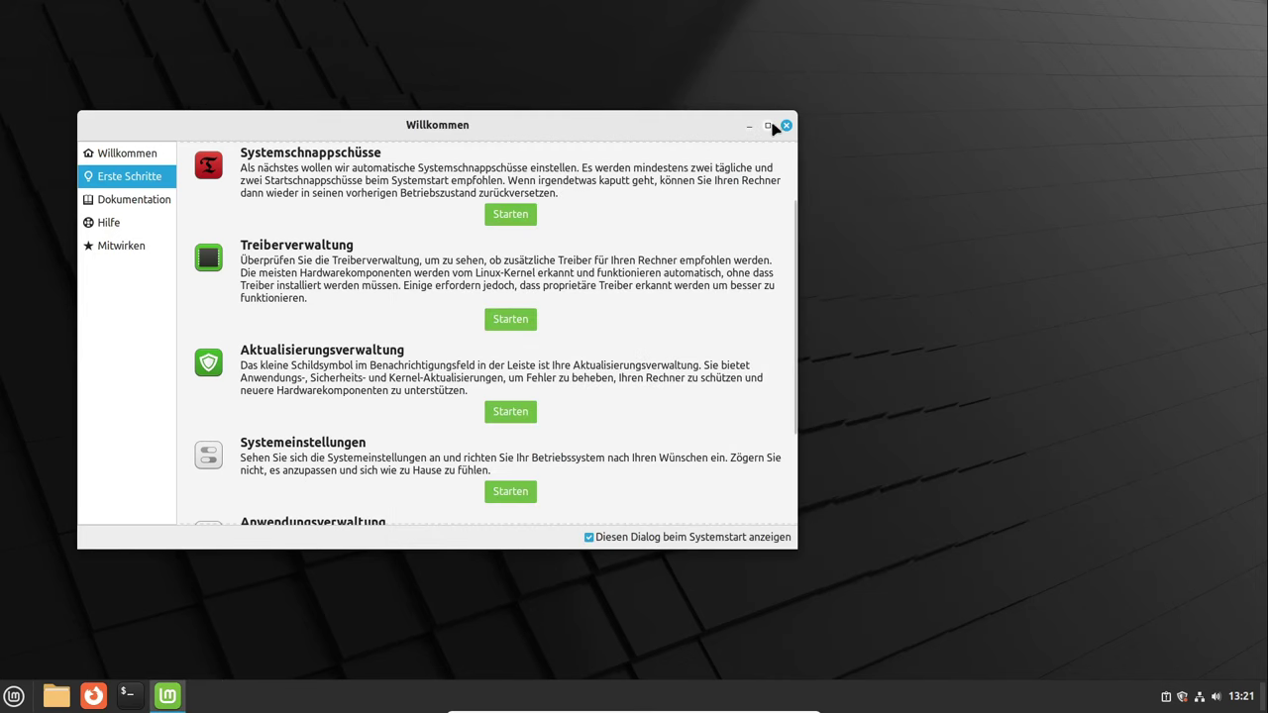
Launch Systemeinstellungen from the Welcome window and browse its Erscheinungsbild and Einstellungen categories
scroll(699, 335, down, 2)
click(524, 400)
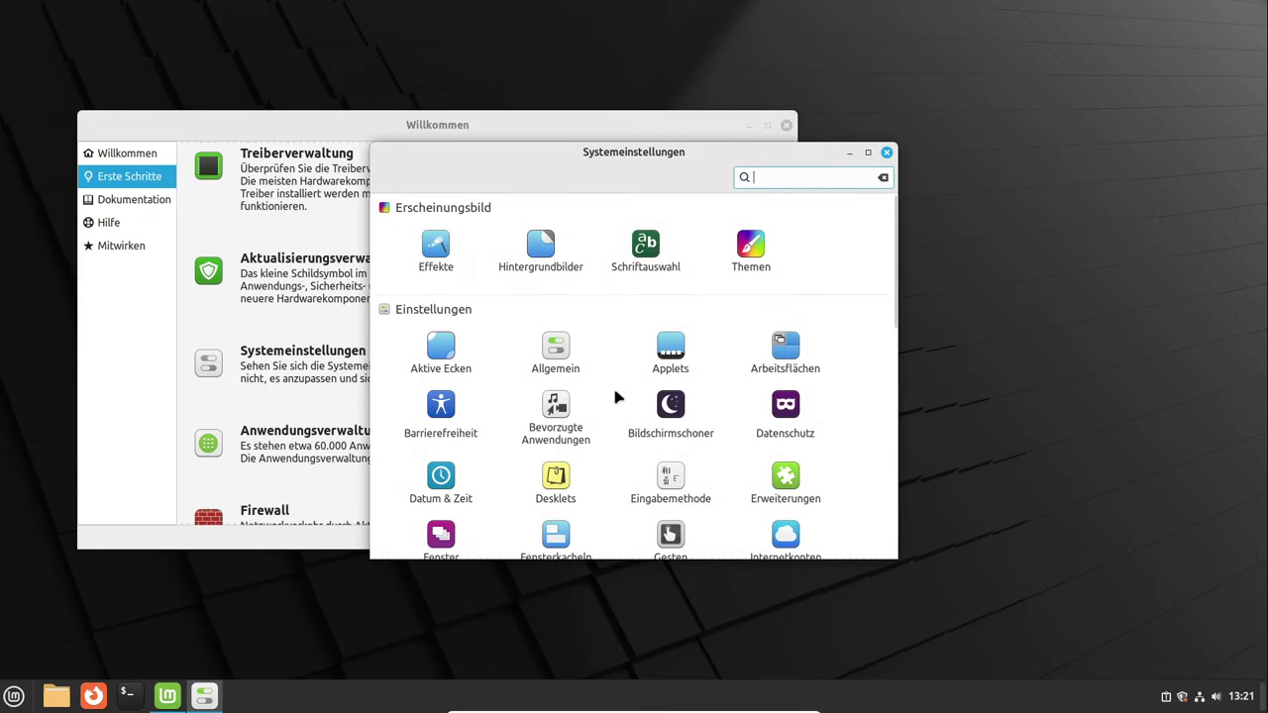
scroll(614, 397, down, 3)
scroll(614, 400, down, 2)
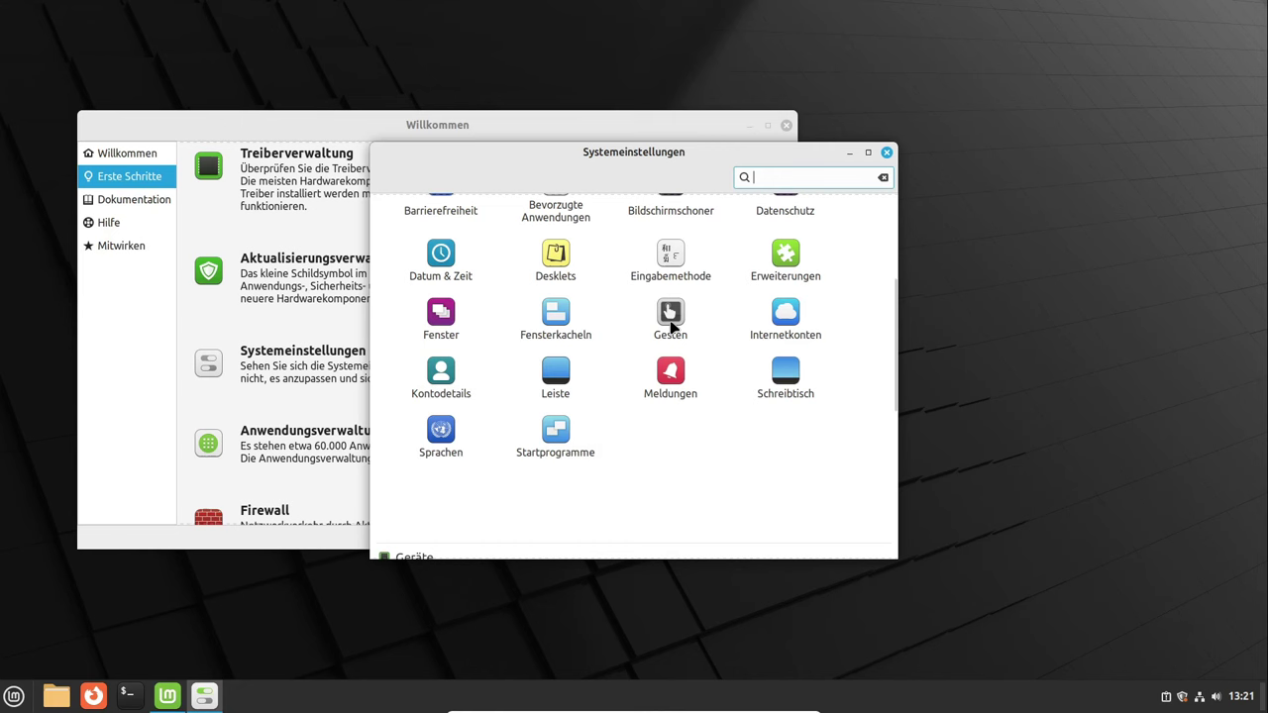
scroll(644, 337, down, 7)
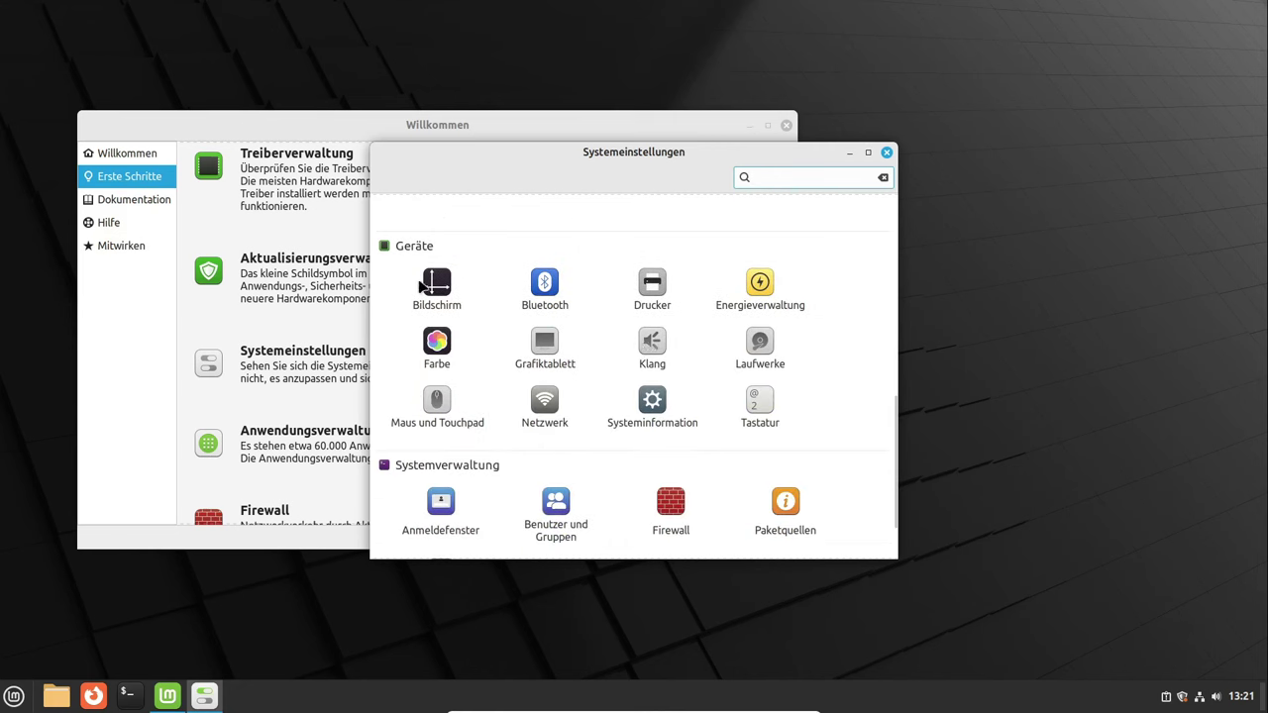
scroll(421, 288, down, 2)
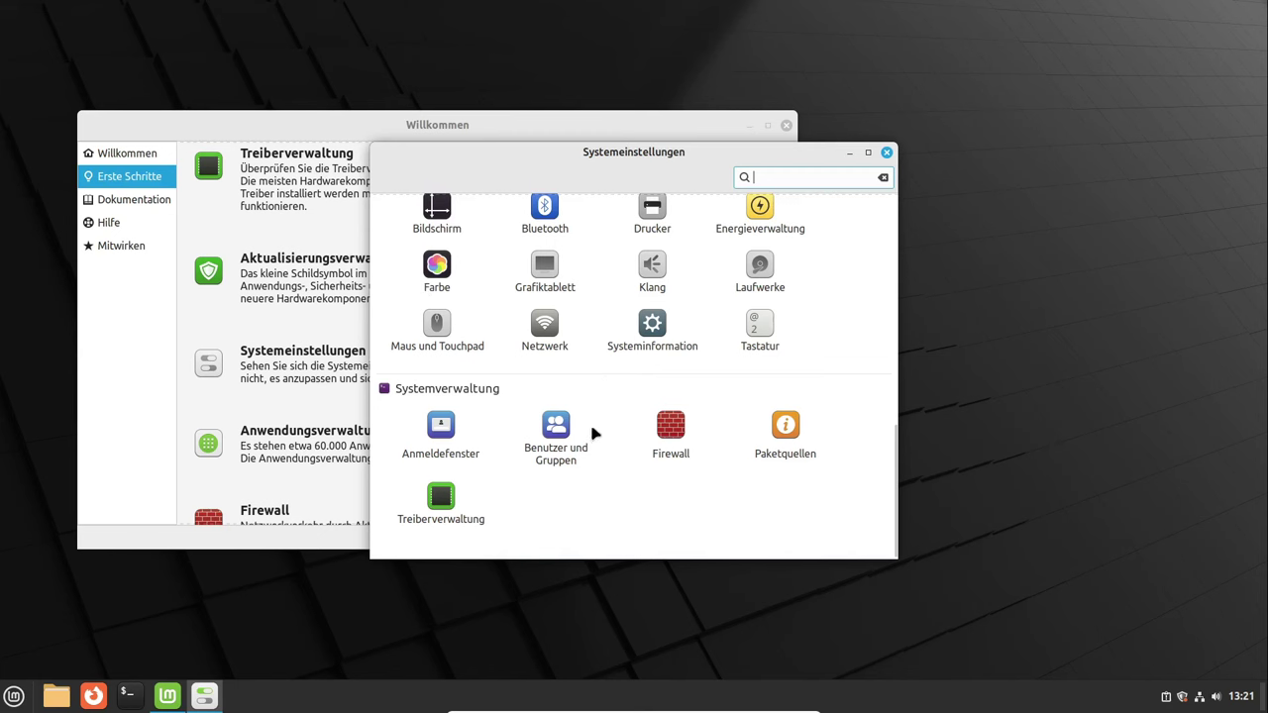
scroll(595, 433, up, 6)
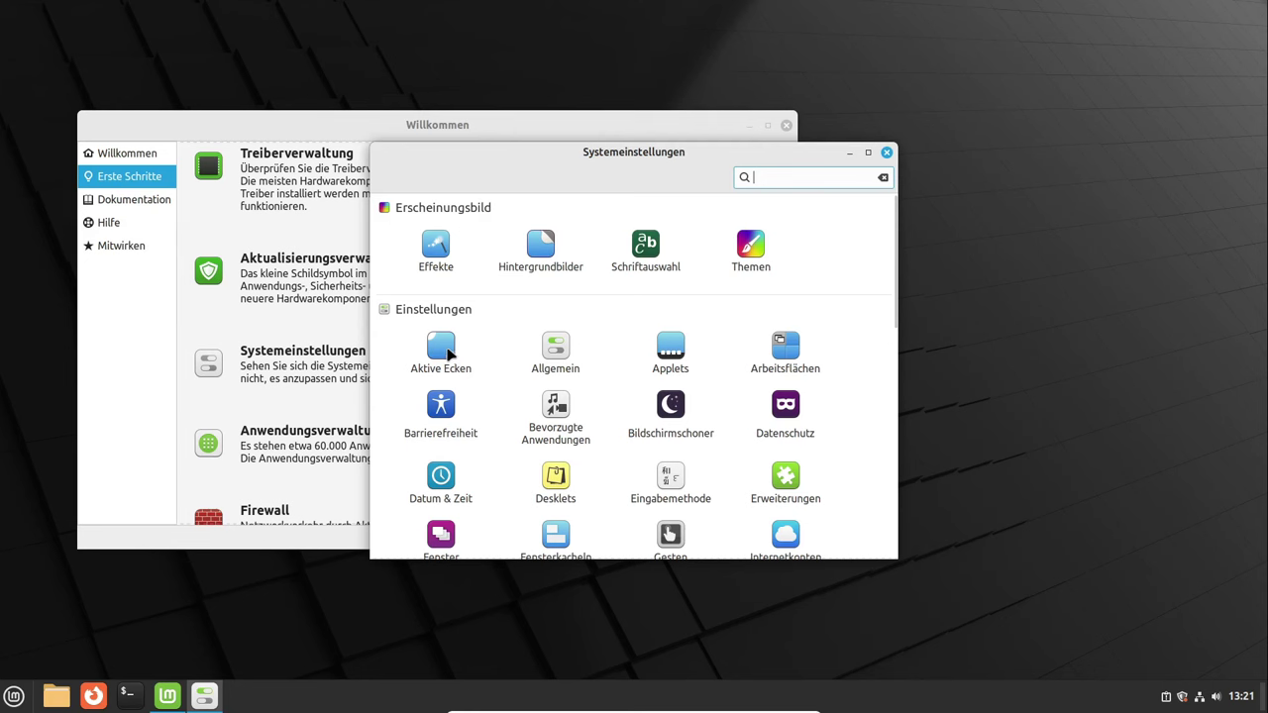
Enable the top-left hot corner with 'Alle Fenster anzeigen', test it, and close System Settings
click(443, 352)
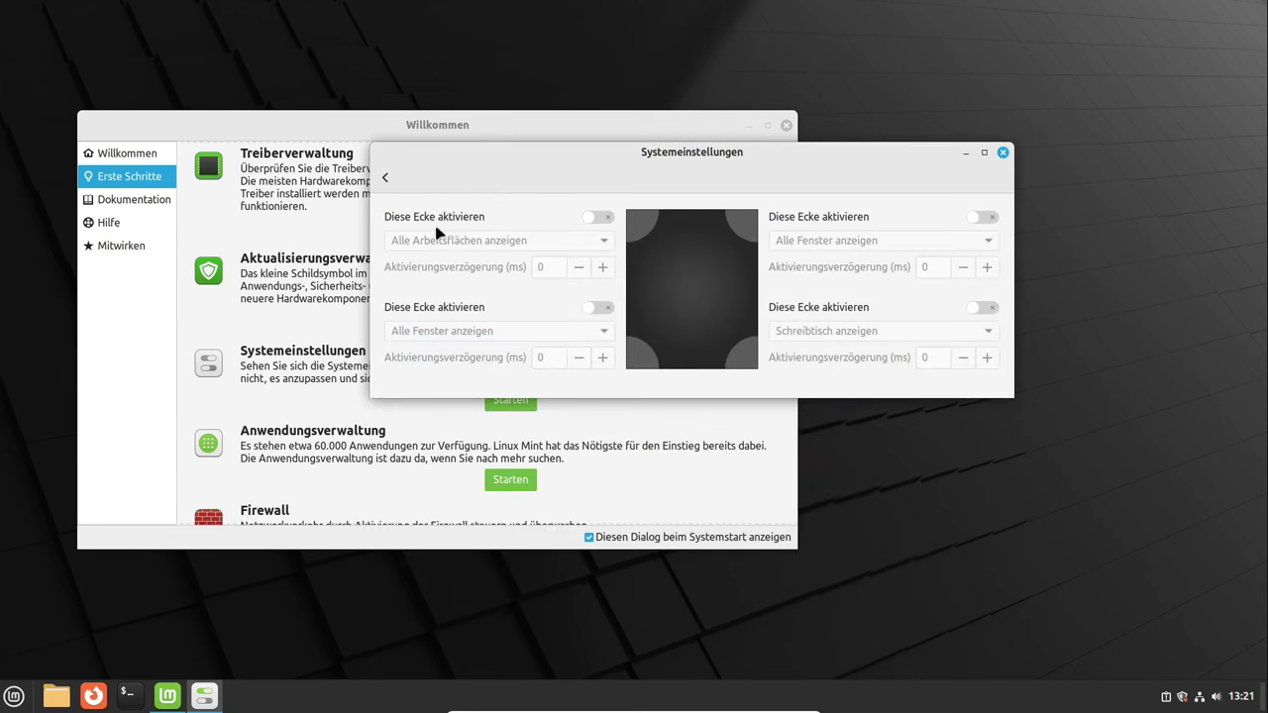
click(599, 218)
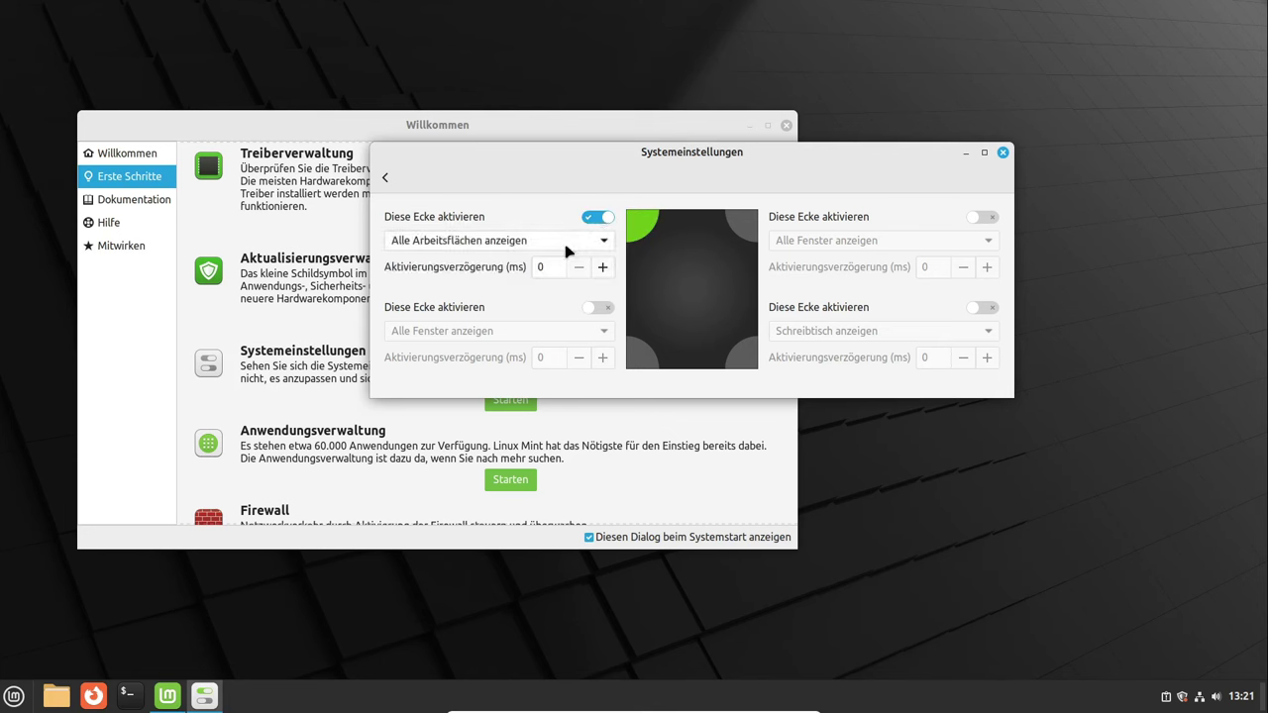
click(567, 247)
click(543, 266)
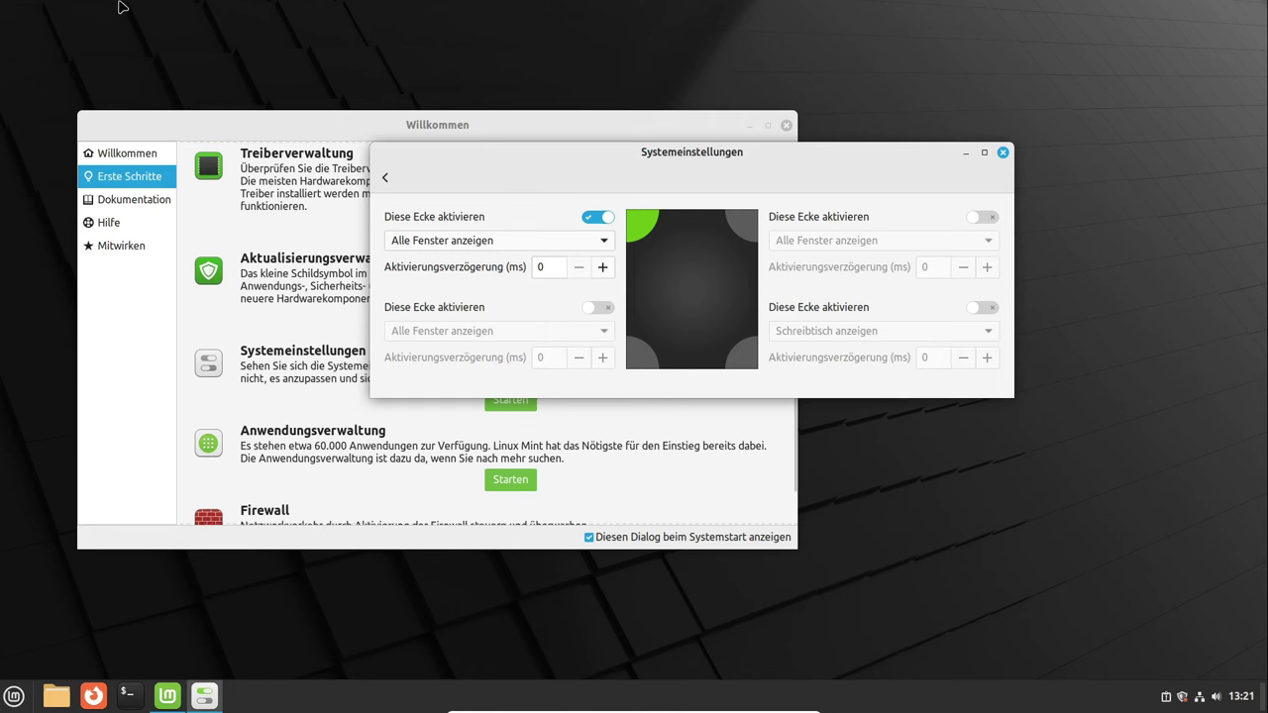
mouse_move(2, 2)
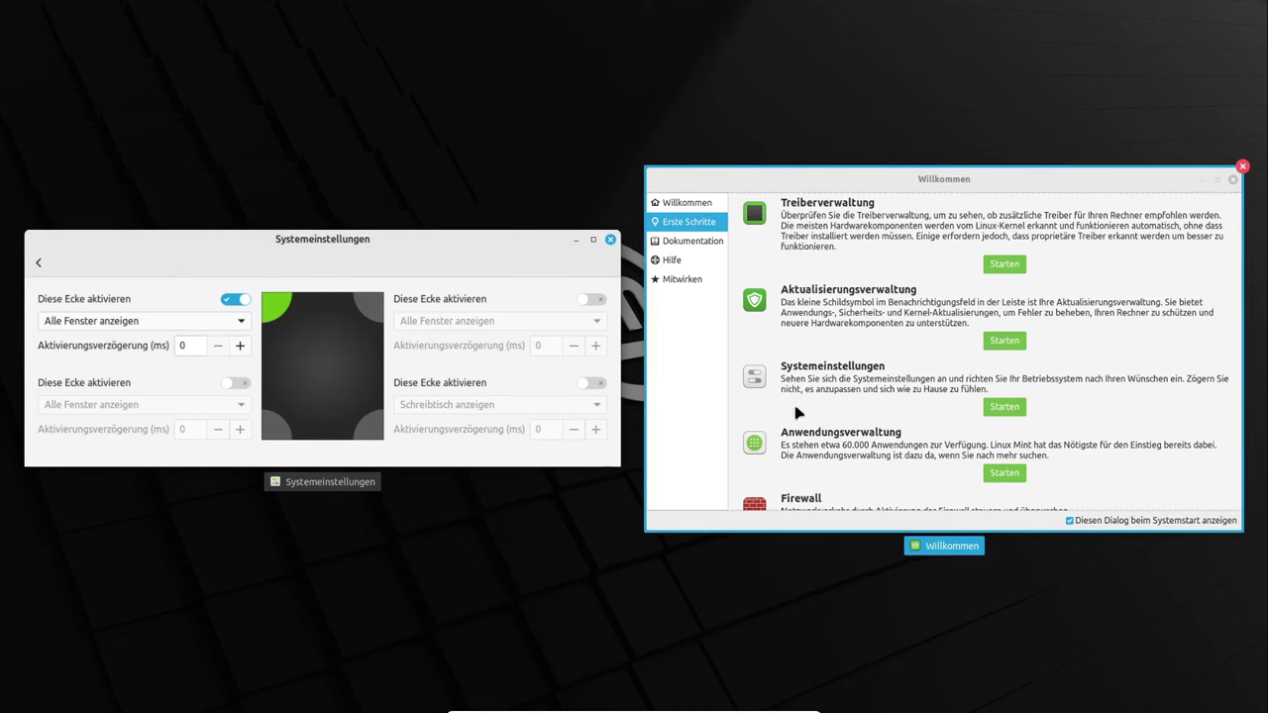
click(391, 363)
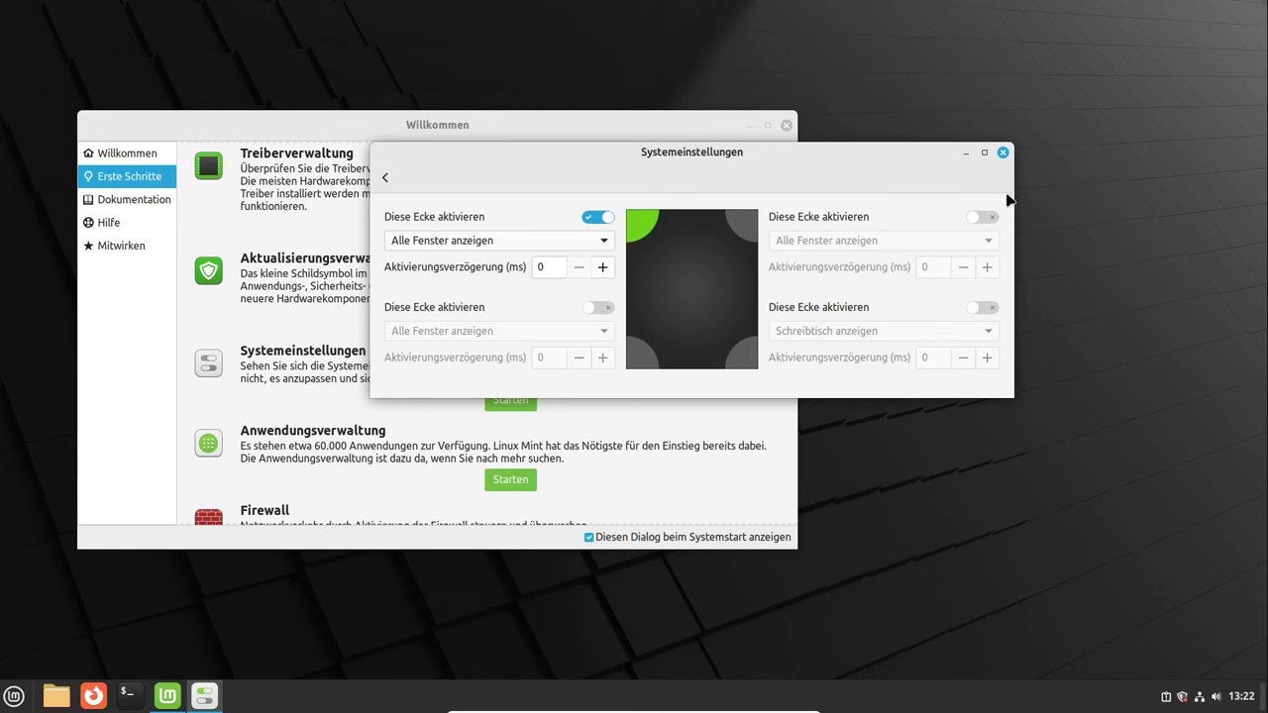
click(1003, 153)
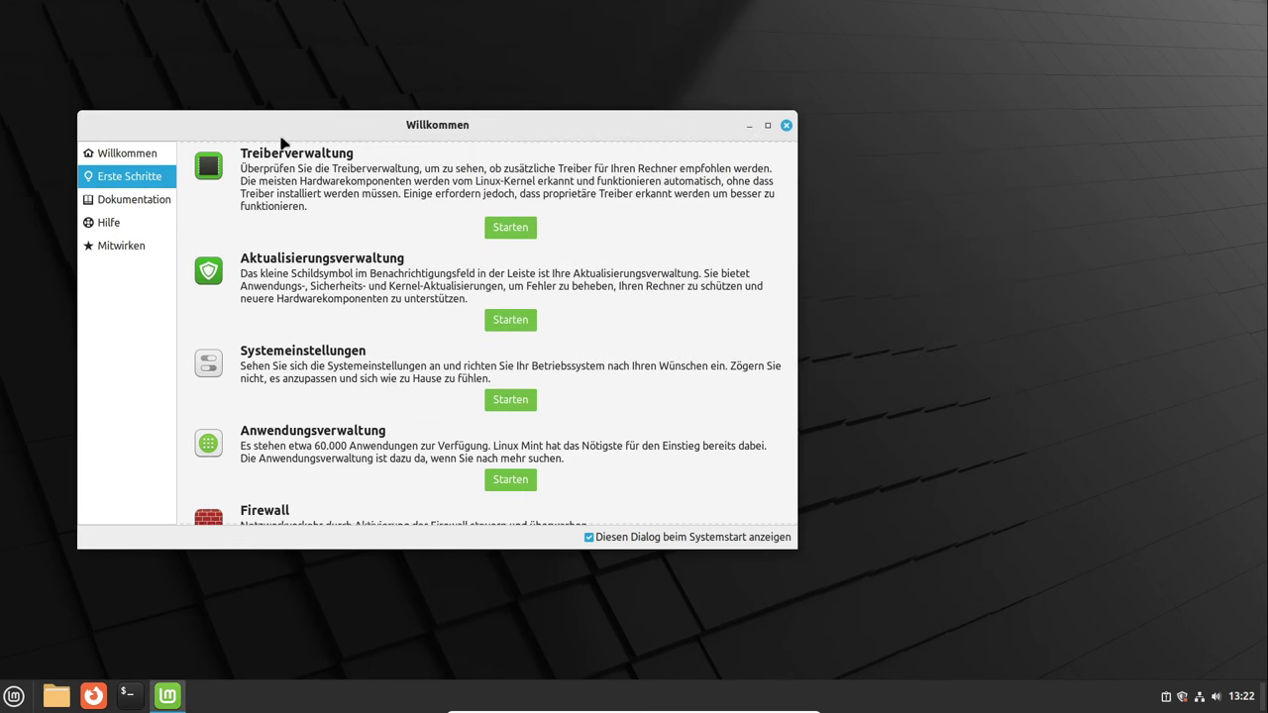
Move the Welcome window aside, then launch the Software Manager and maximize it
drag(278, 138, 436, 128)
scroll(540, 371, down, 2)
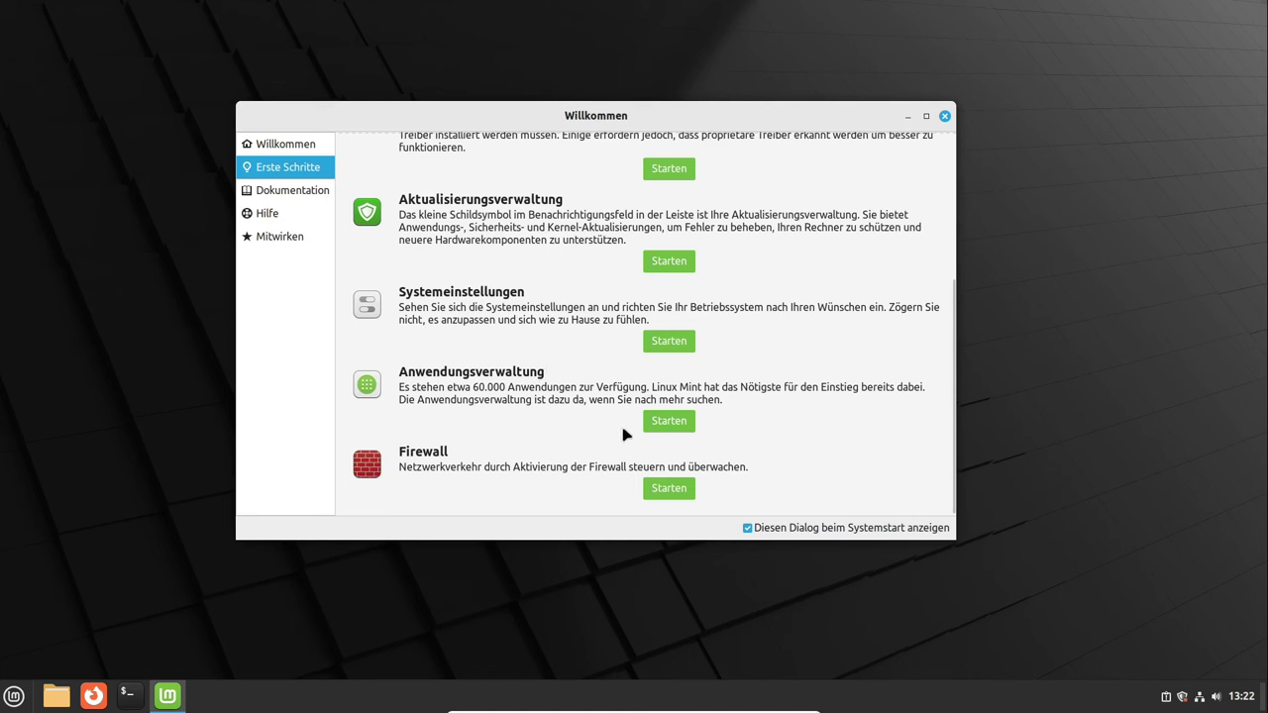
click(666, 430)
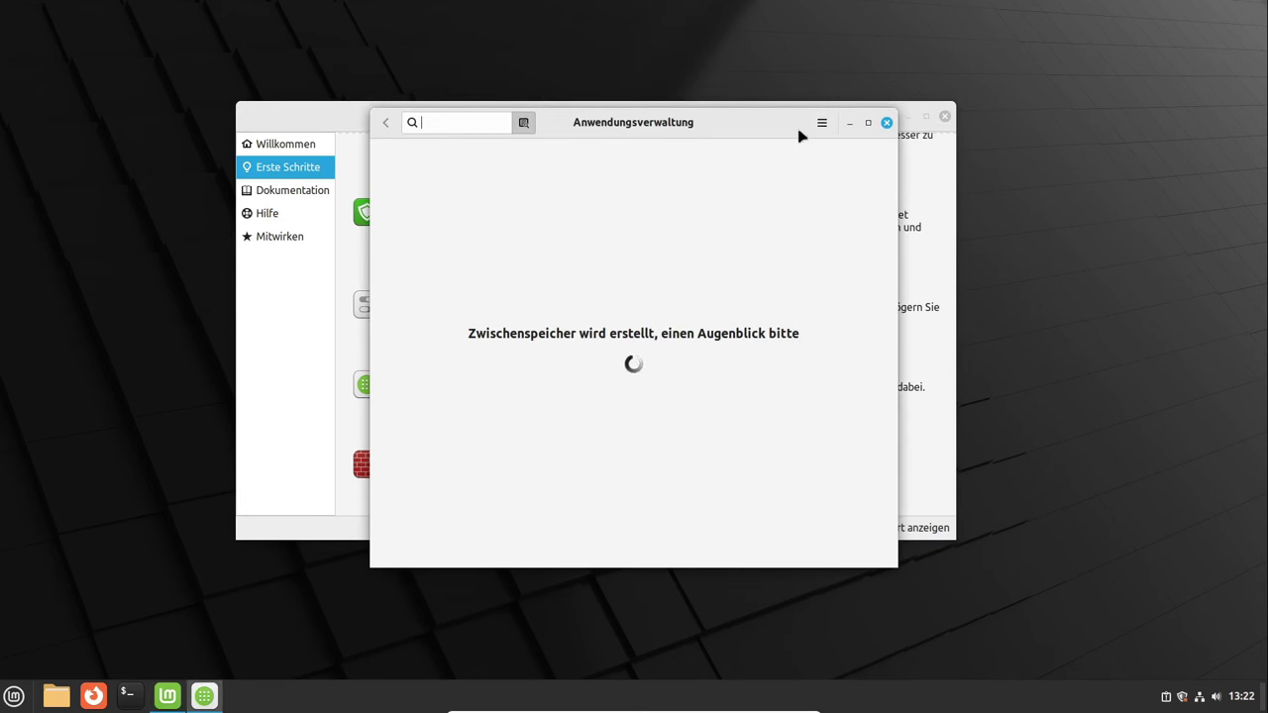
click(867, 123)
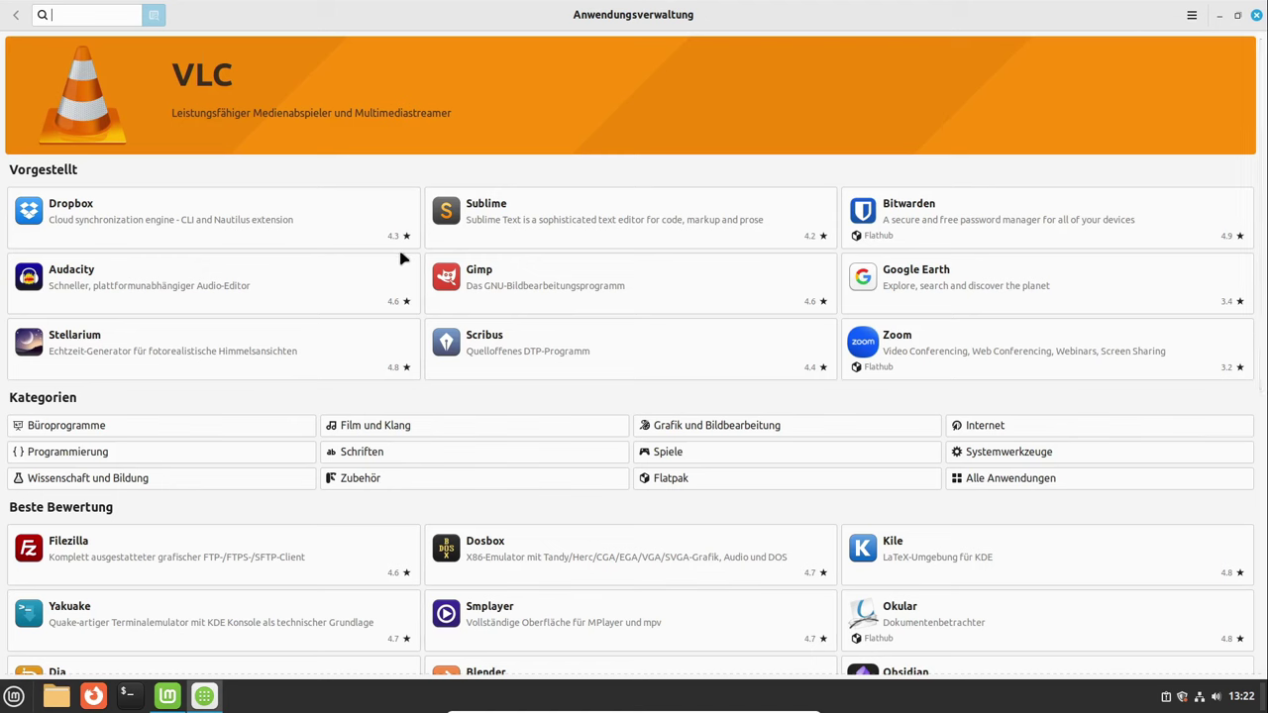
Search for Linux-Assistant, open its details page, and advance its screenshots twice
double_click(466, 22)
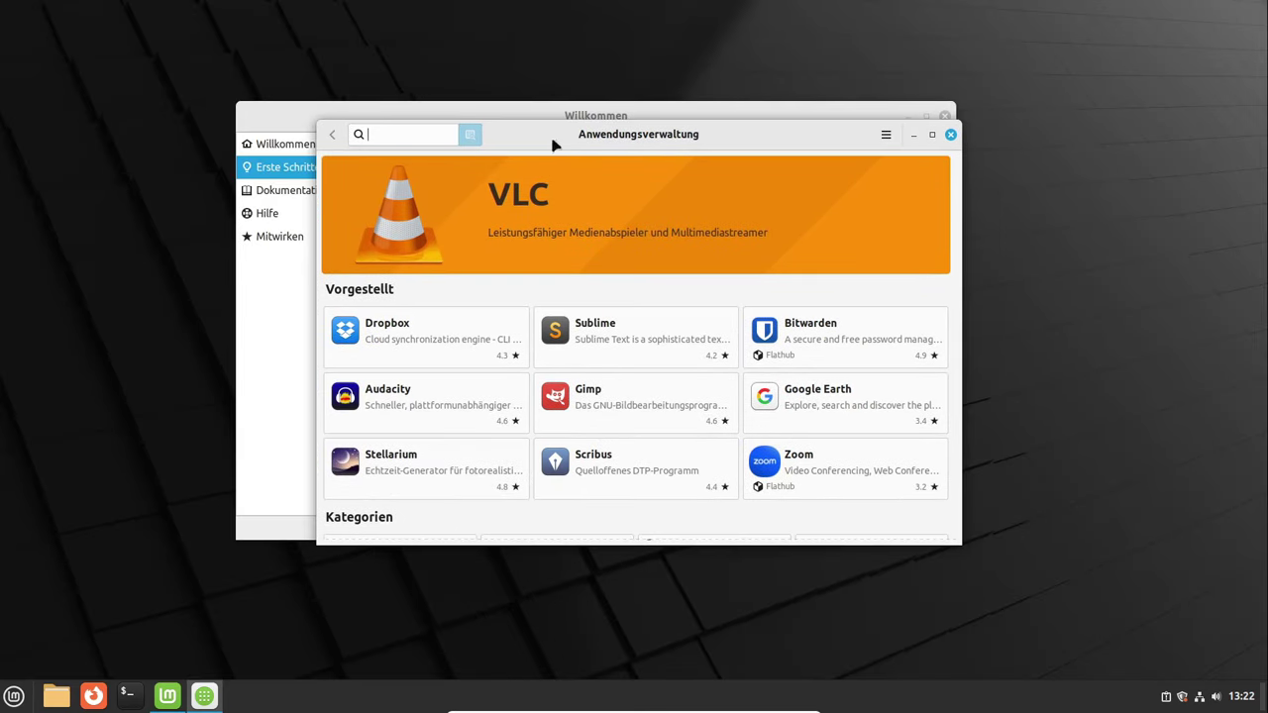
text(Linux-Assistant)
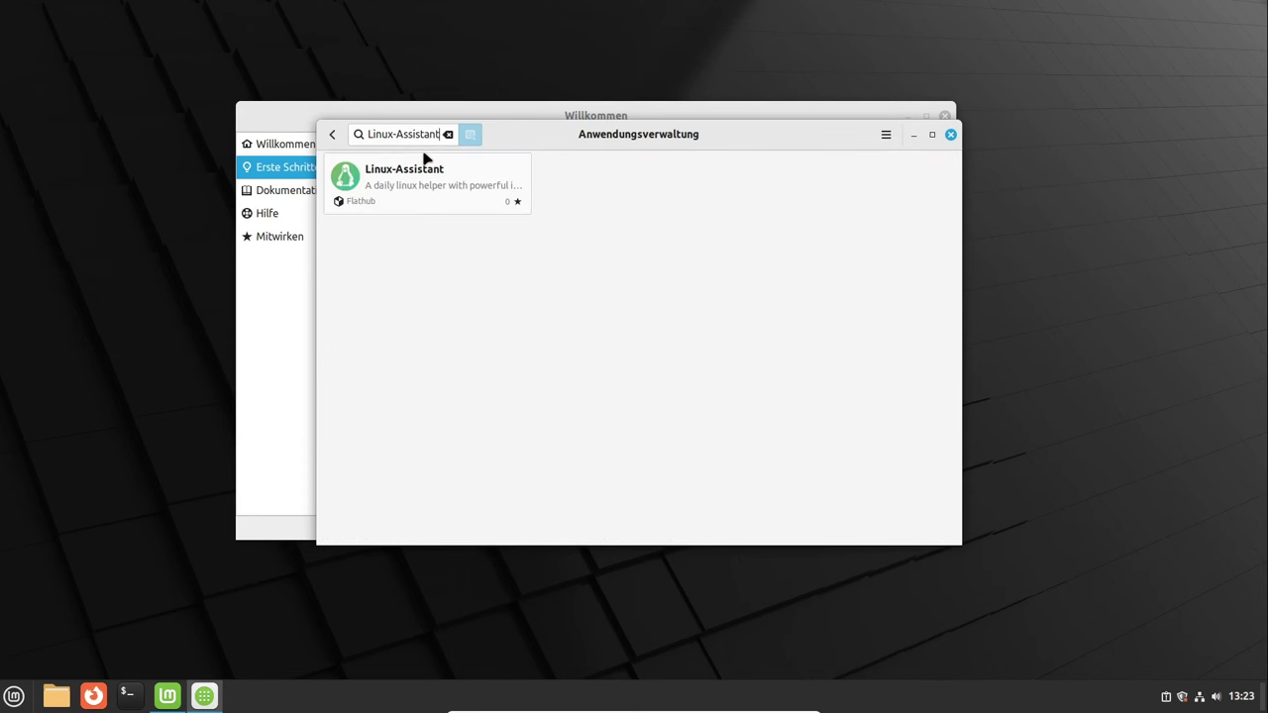
click(442, 185)
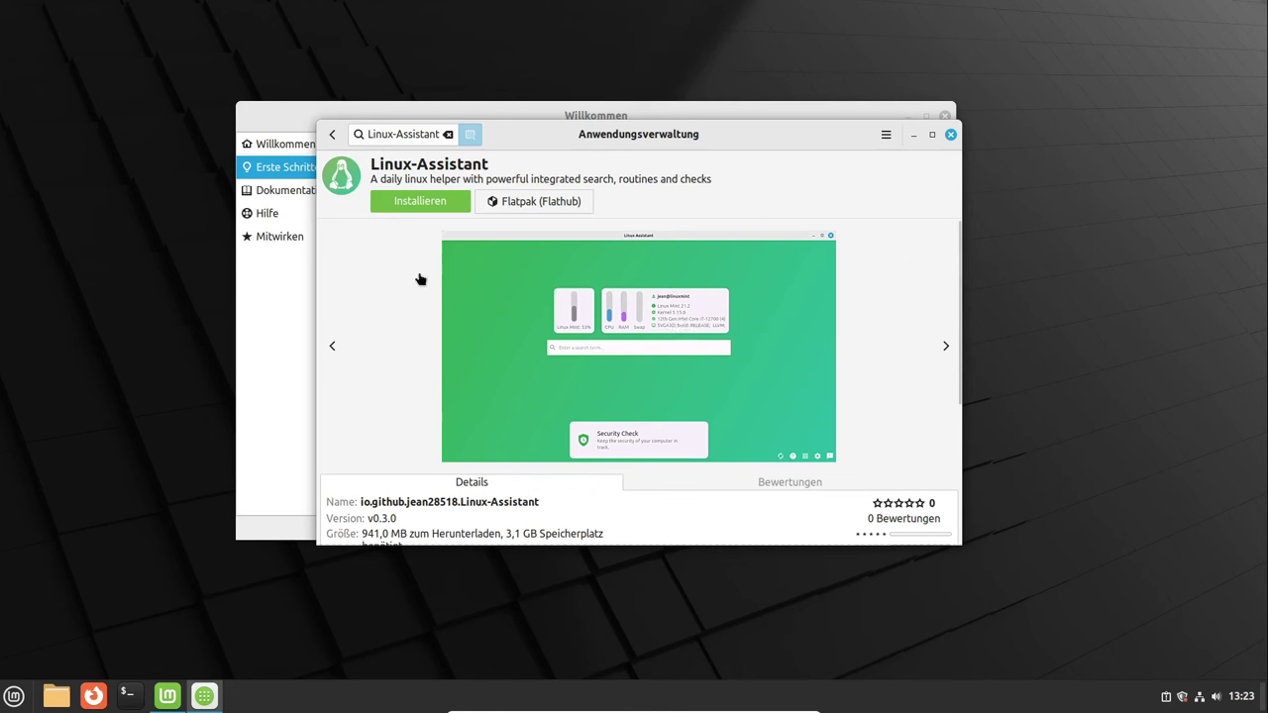
click(945, 348)
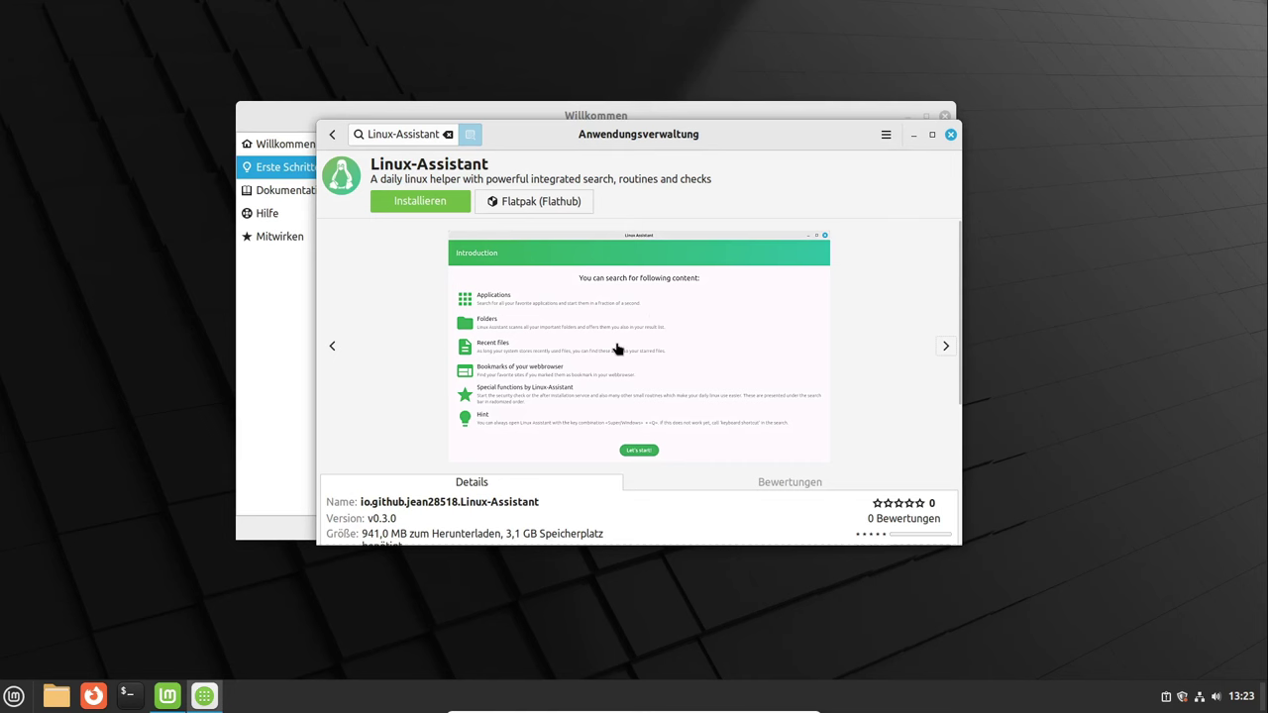
click(946, 347)
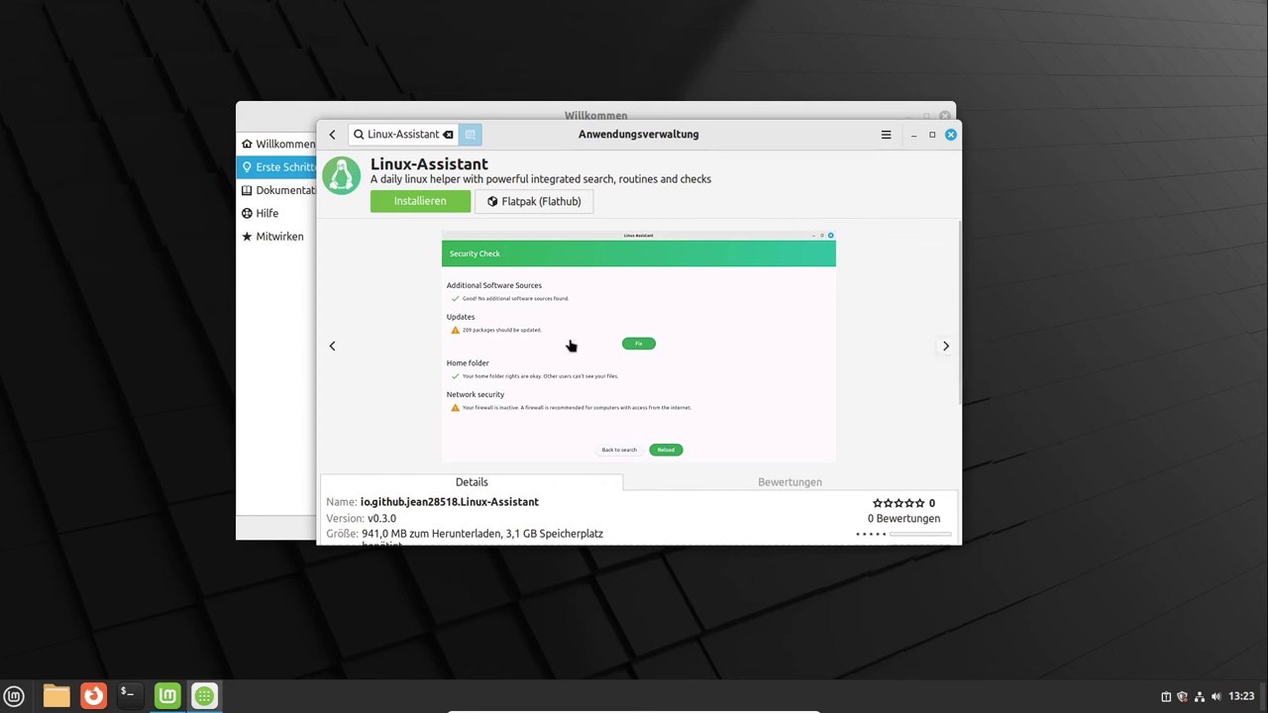
Install Linux-Assistant with its extra Flatpak components, then return to the Software Manager home page
click(412, 207)
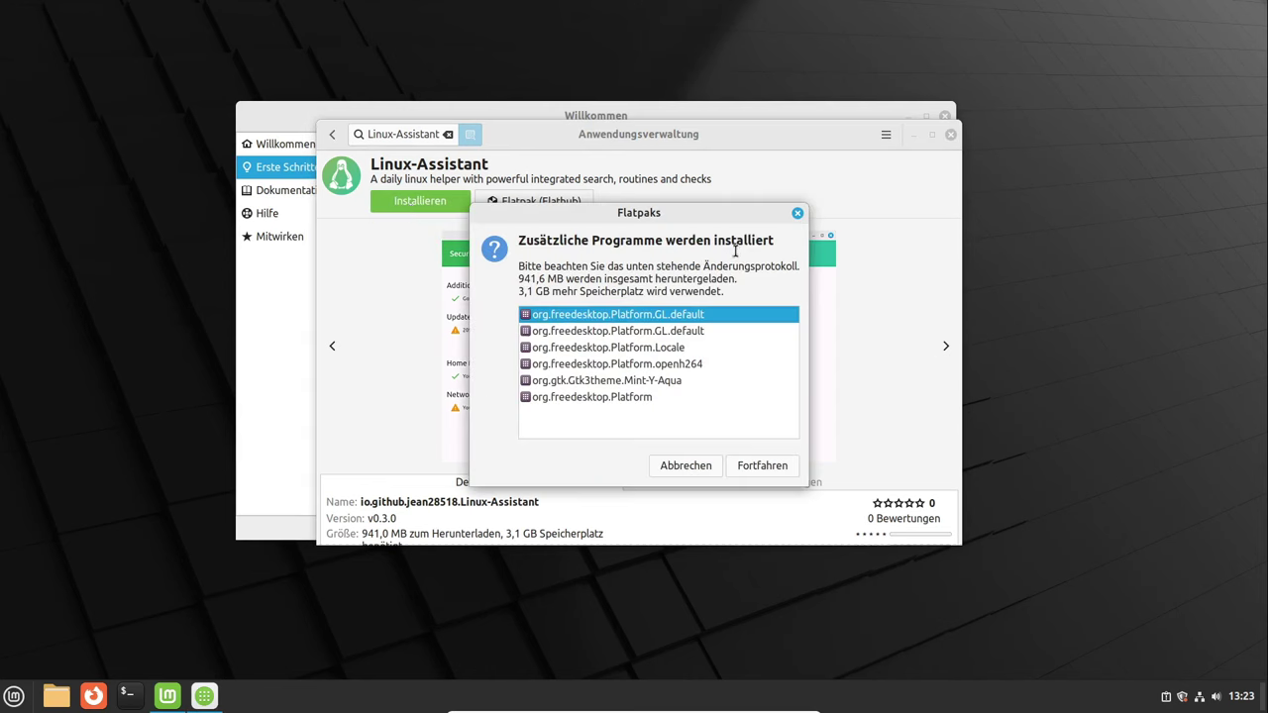
click(765, 473)
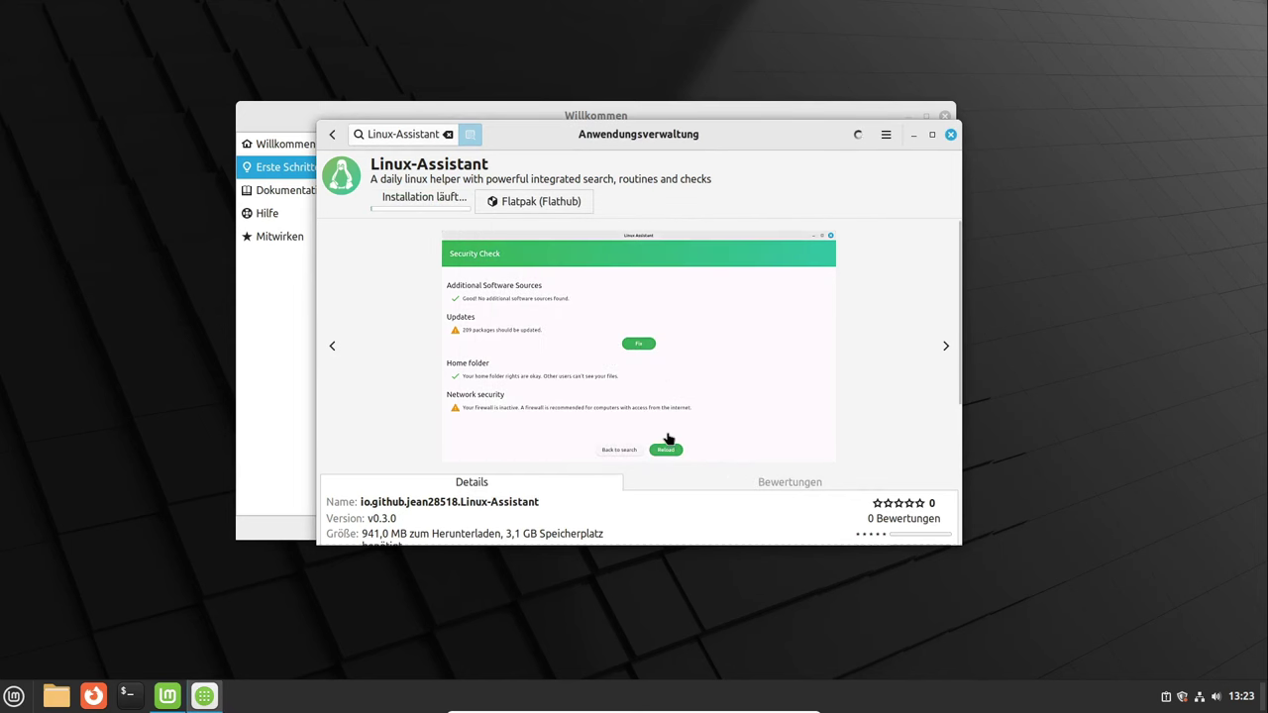
drag(646, 131, 795, 146)
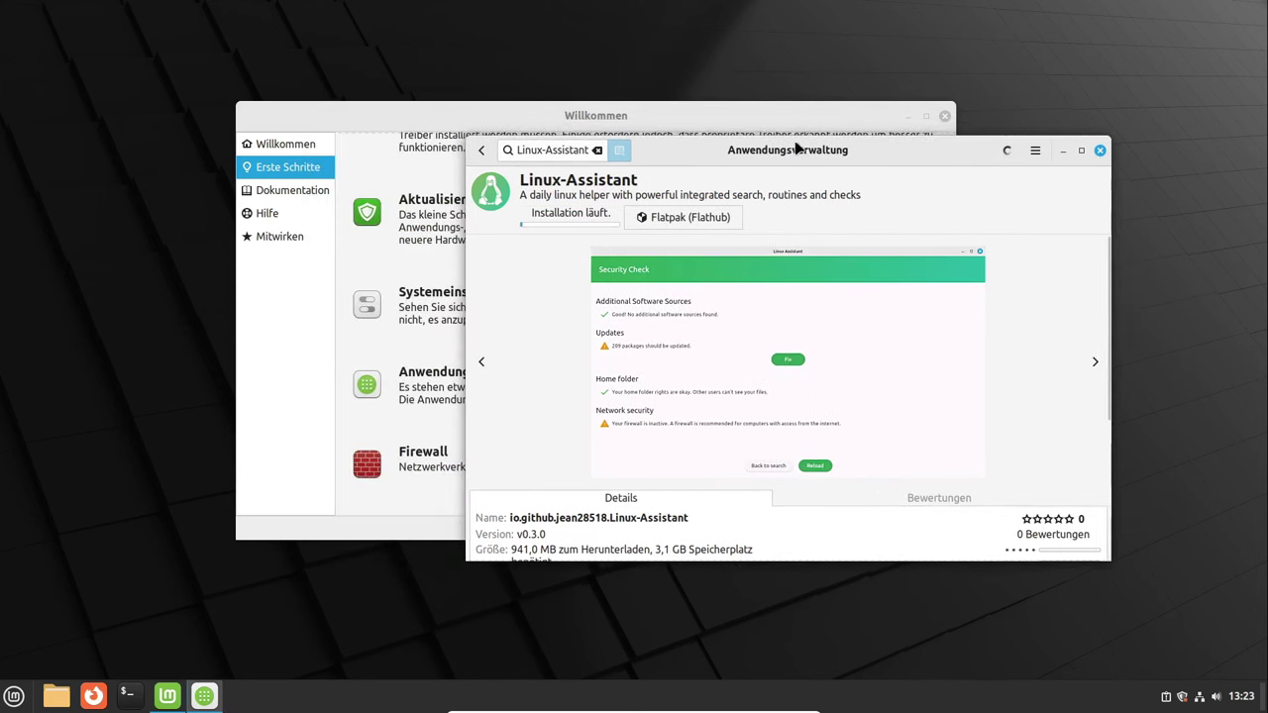
click(482, 156)
click(482, 157)
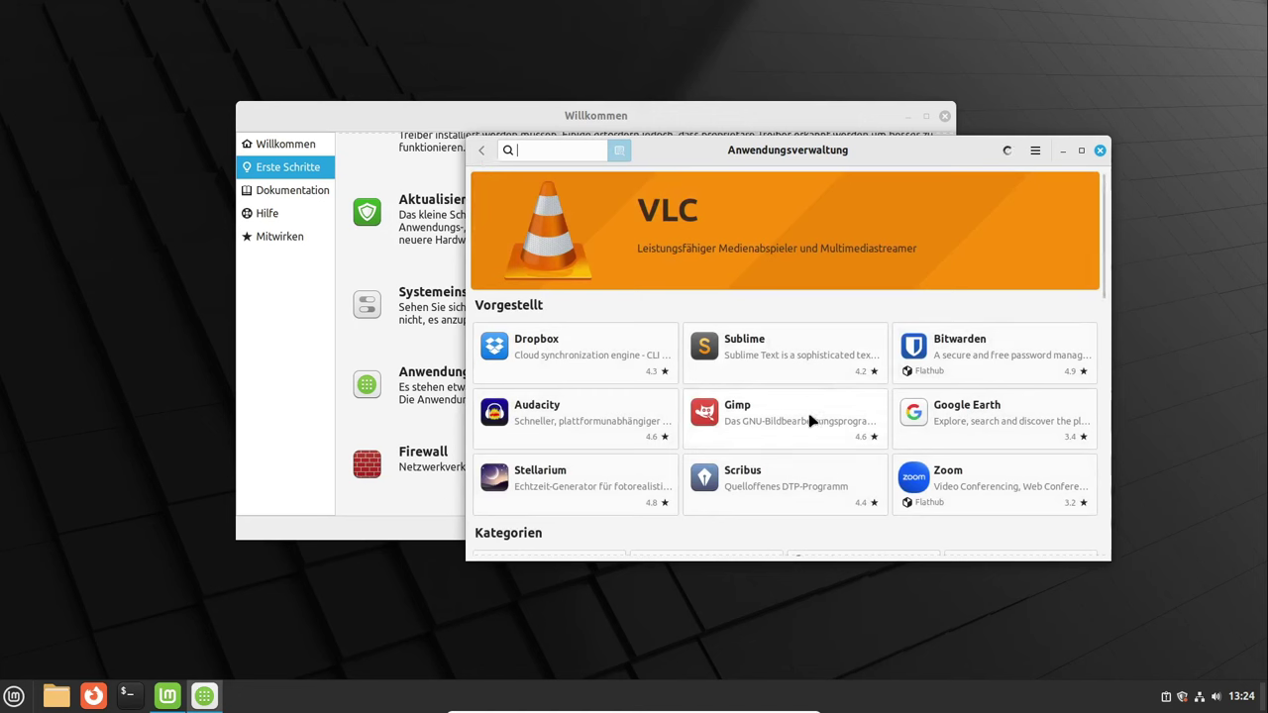
Browse the Cinnamon menu categories and launch Firefox from the favorites
click(13, 697)
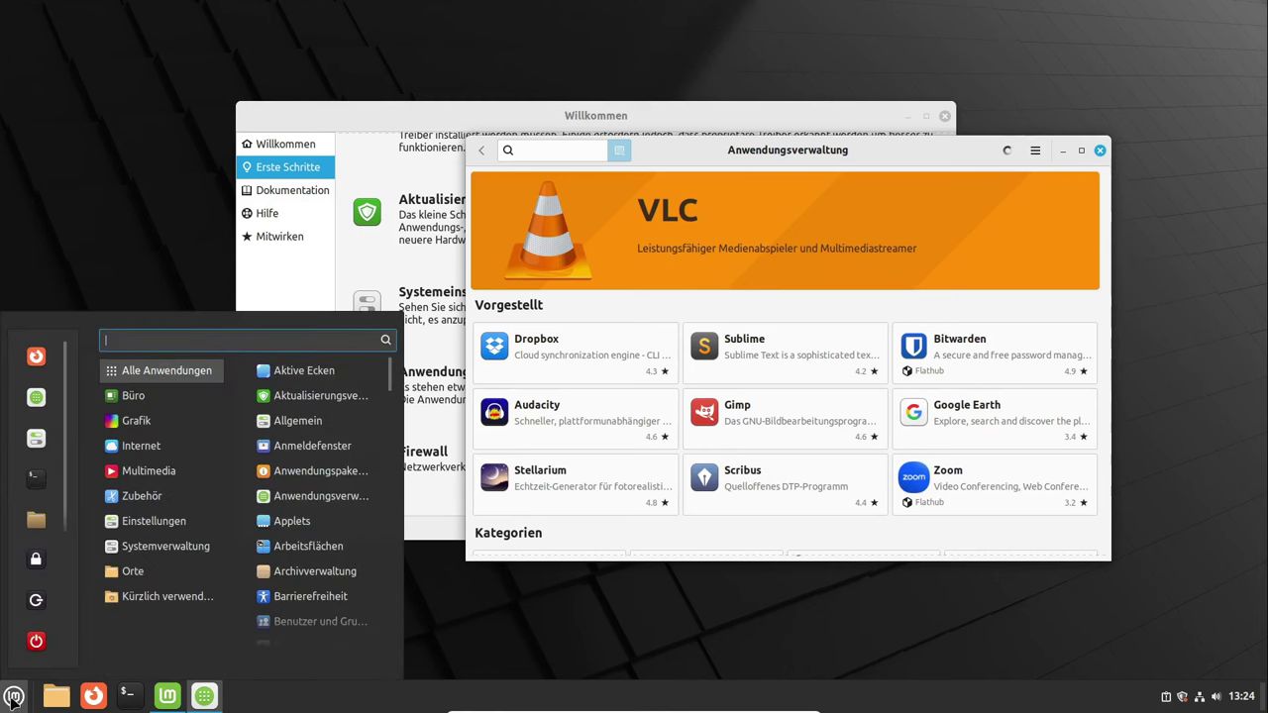
mouse_move(148, 392)
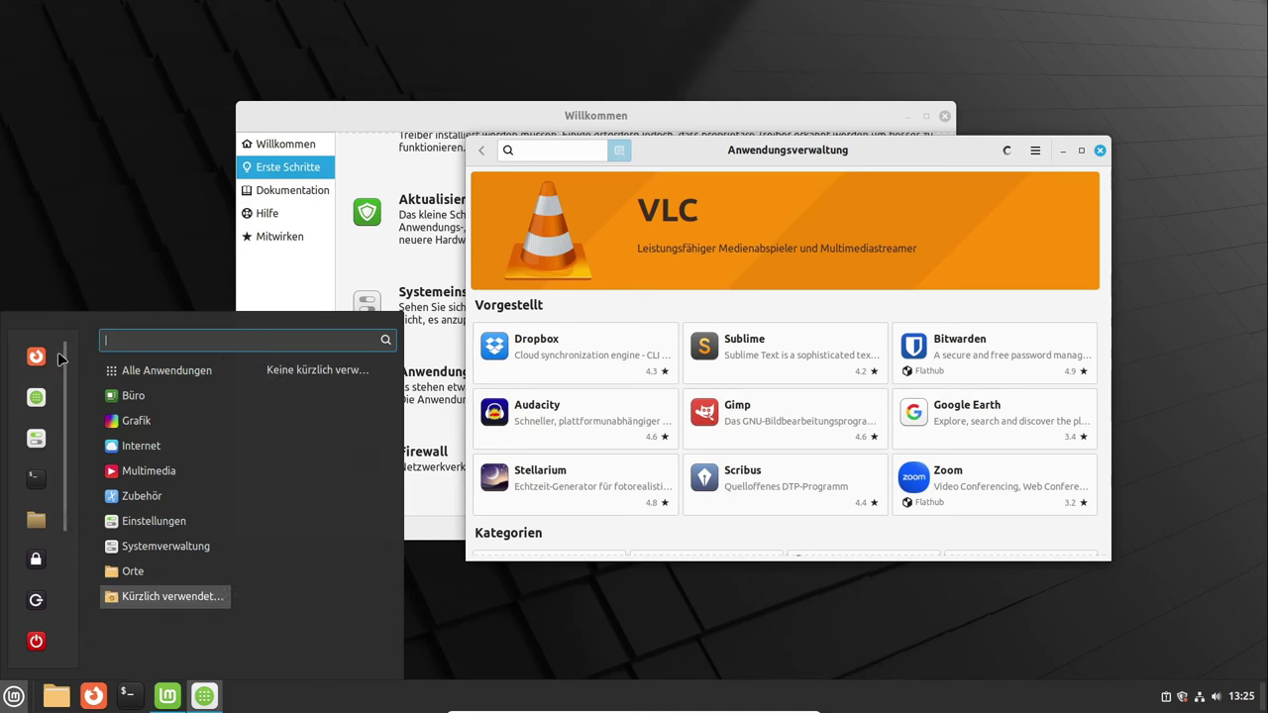
click(179, 191)
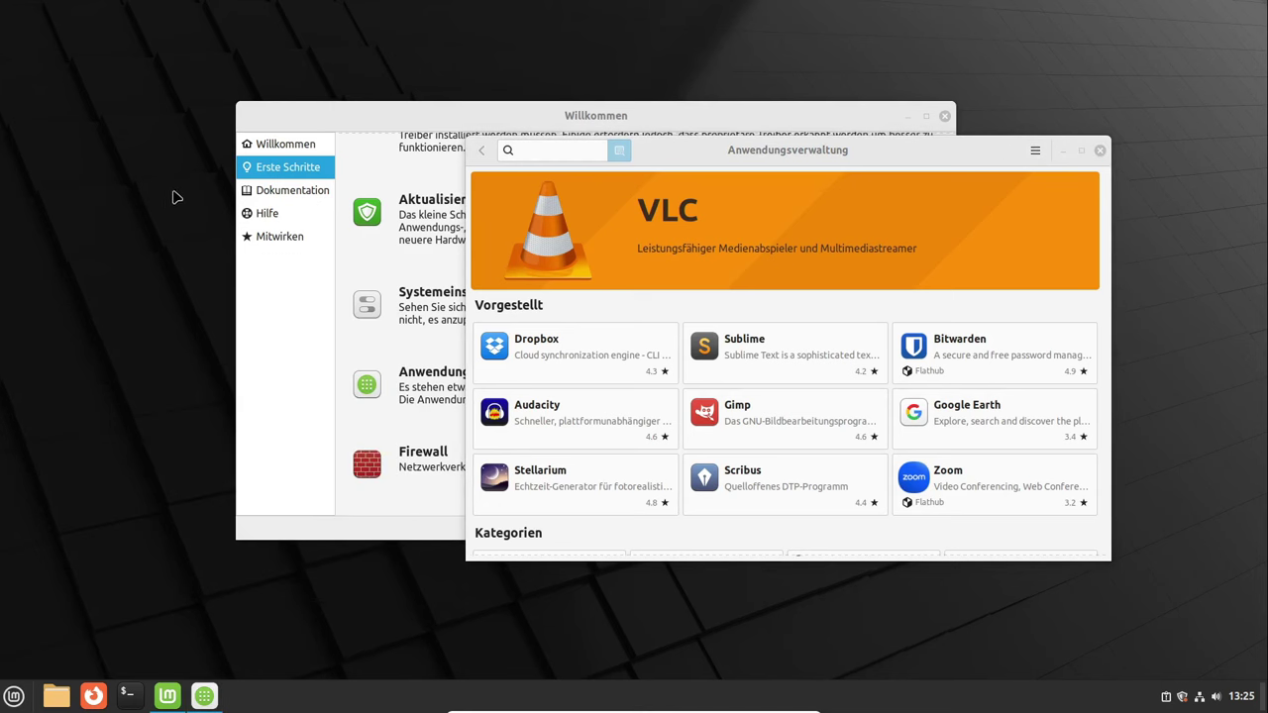
Search the web for 'softmaker freeoffice' from the Firefox address bar
click(14, 695)
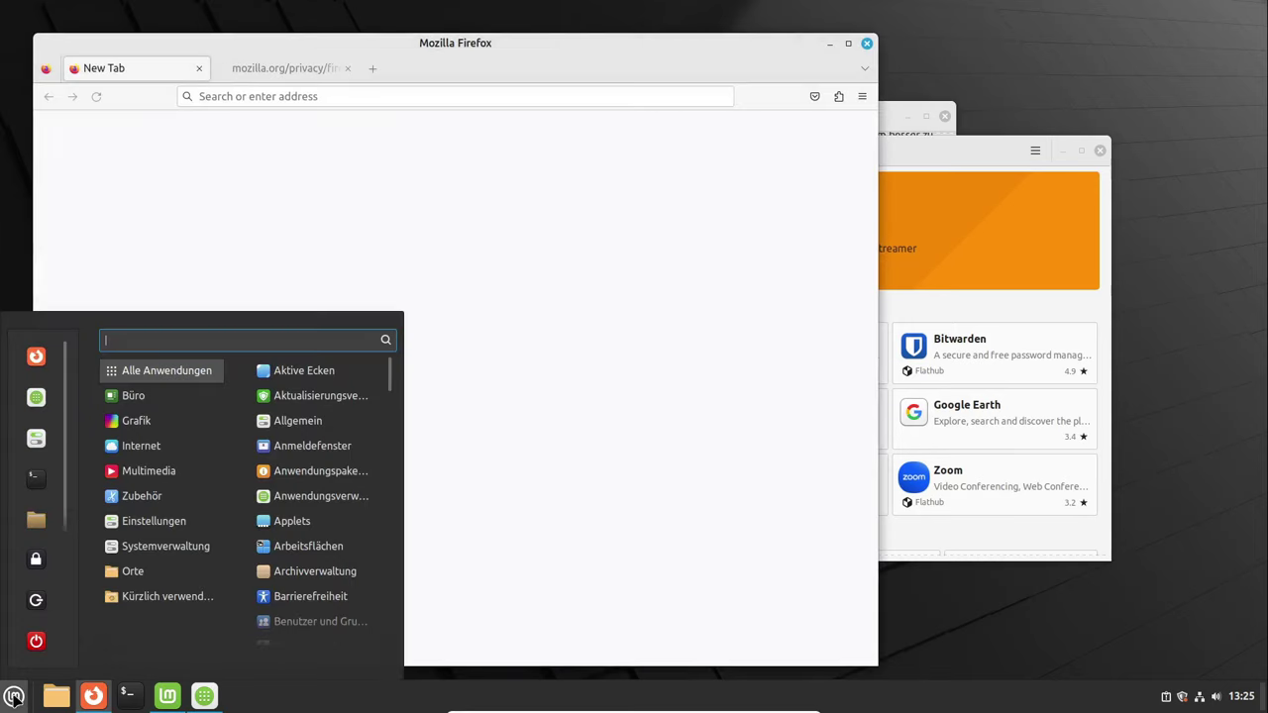
mouse_move(191, 424)
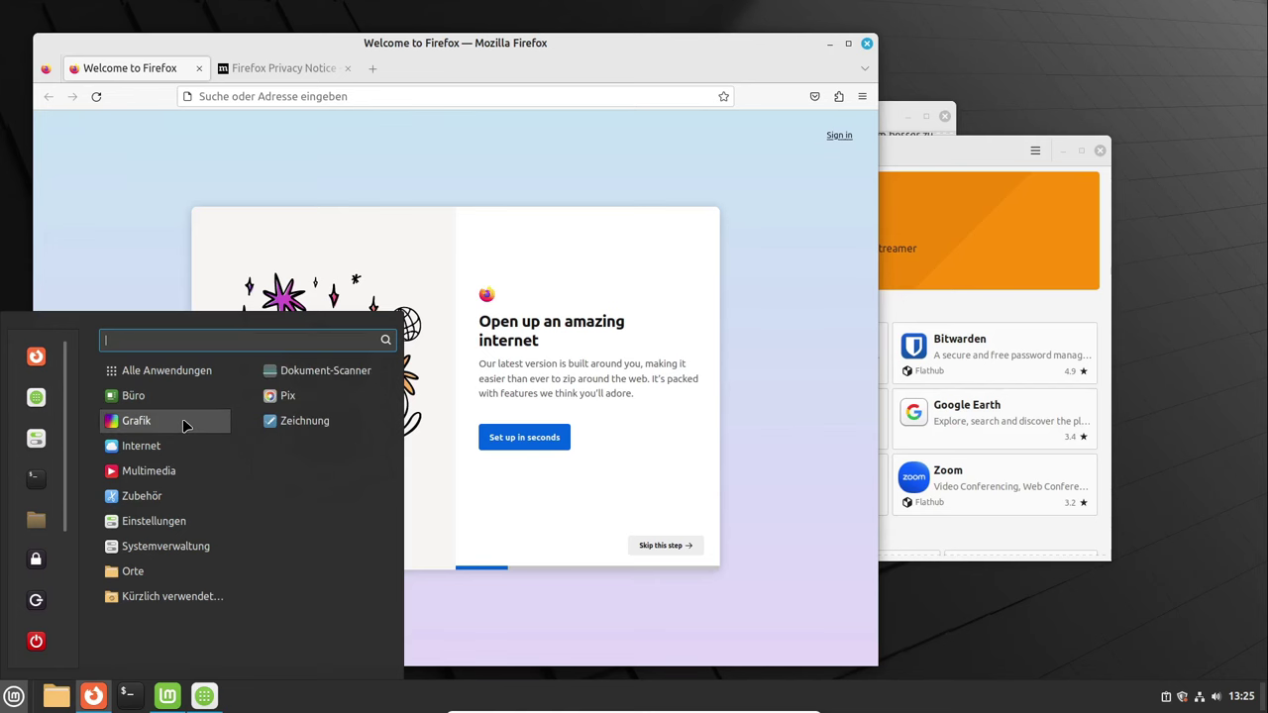
click(295, 101)
click(301, 96)
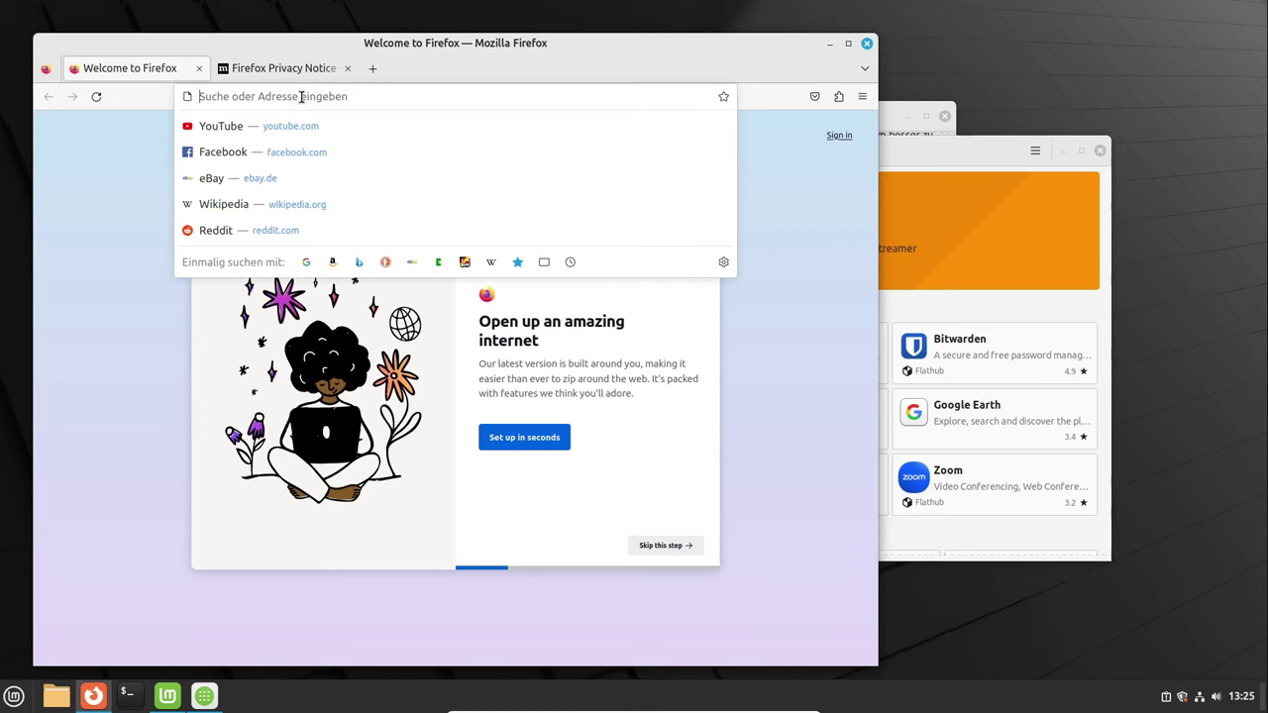
text(softmaker of)
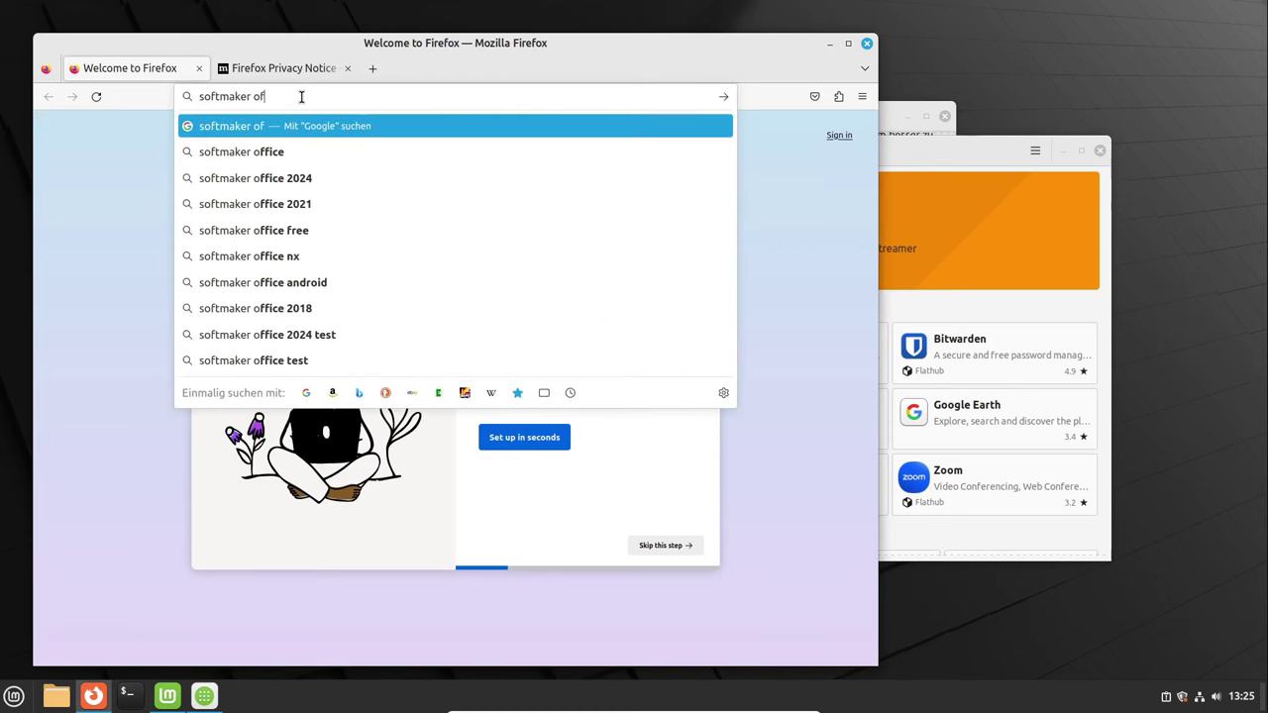
key(BackSpace)
key(BackSpace)
text(free)
key(Down)
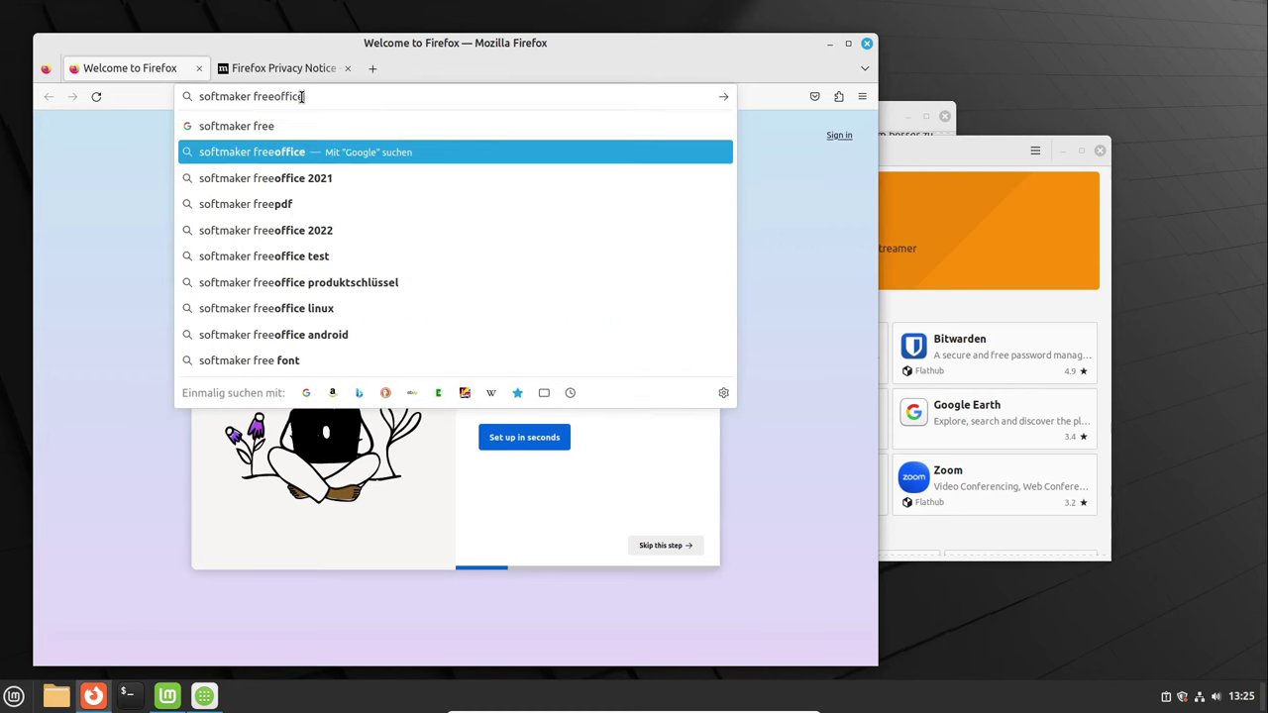
key(Return)
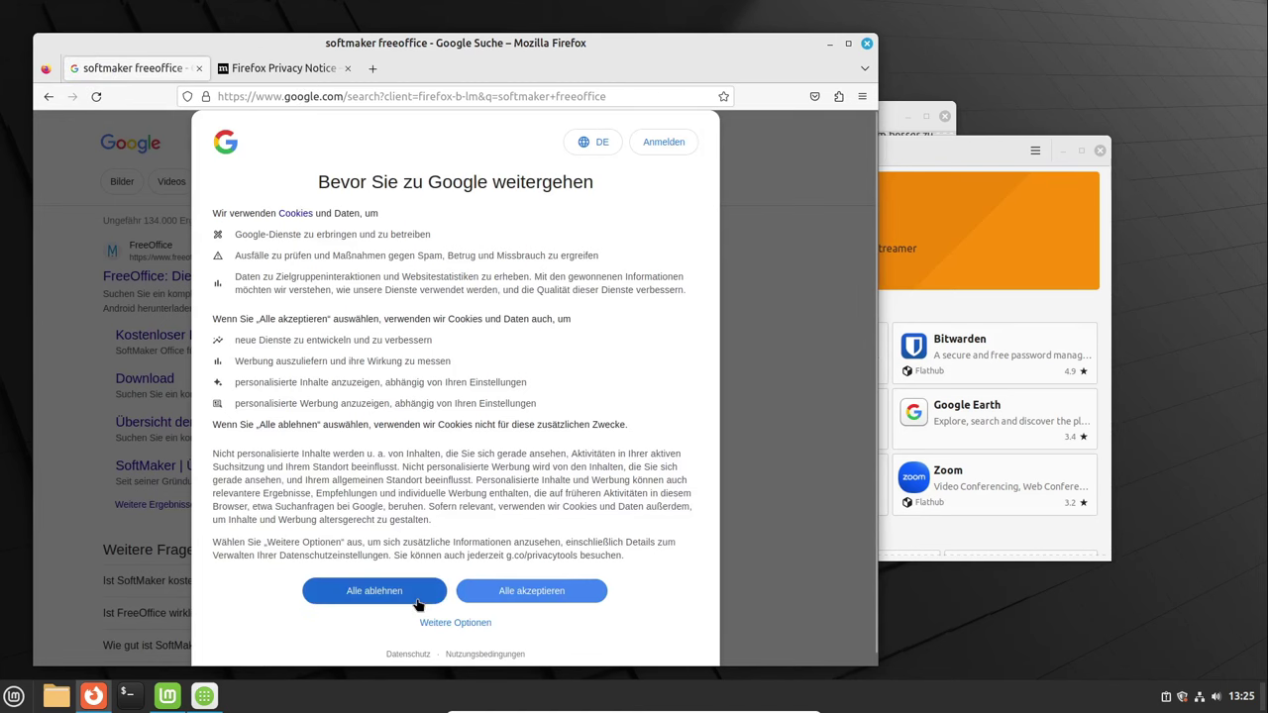
Reject Google's cookies, open freeoffice.com, and view the Linux download options
click(417, 603)
click(317, 288)
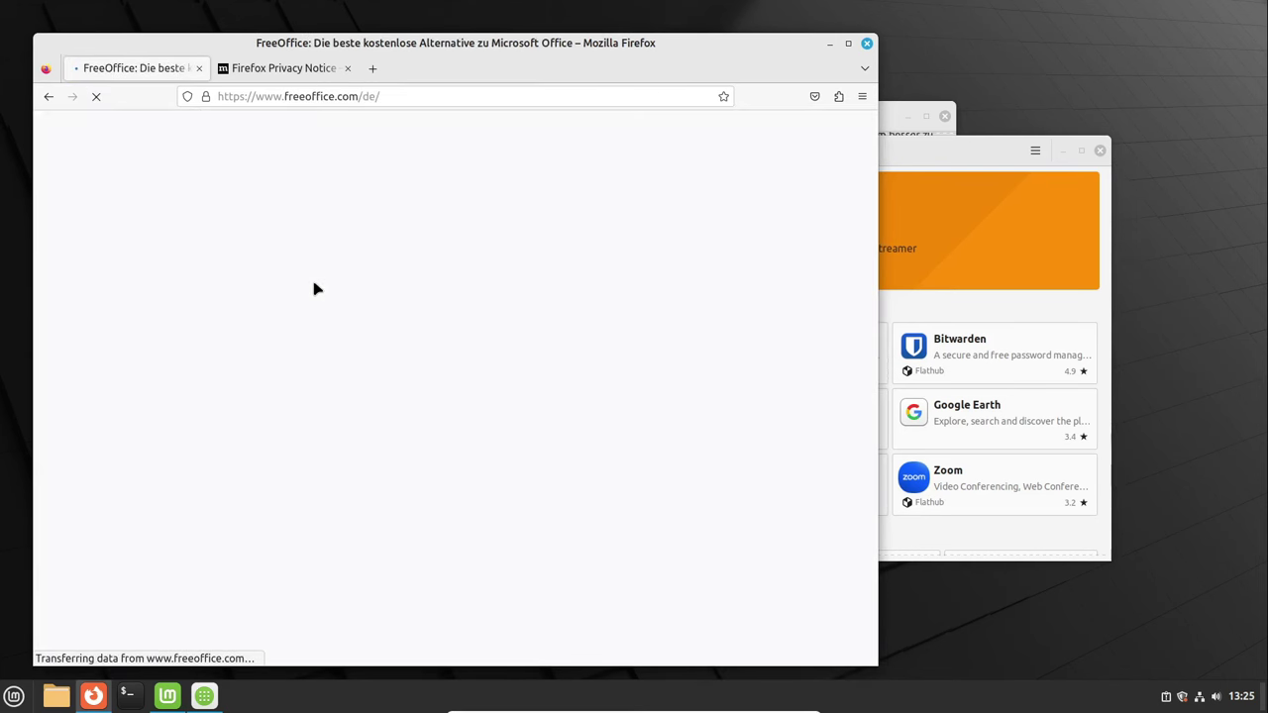
scroll(337, 319, down, 5)
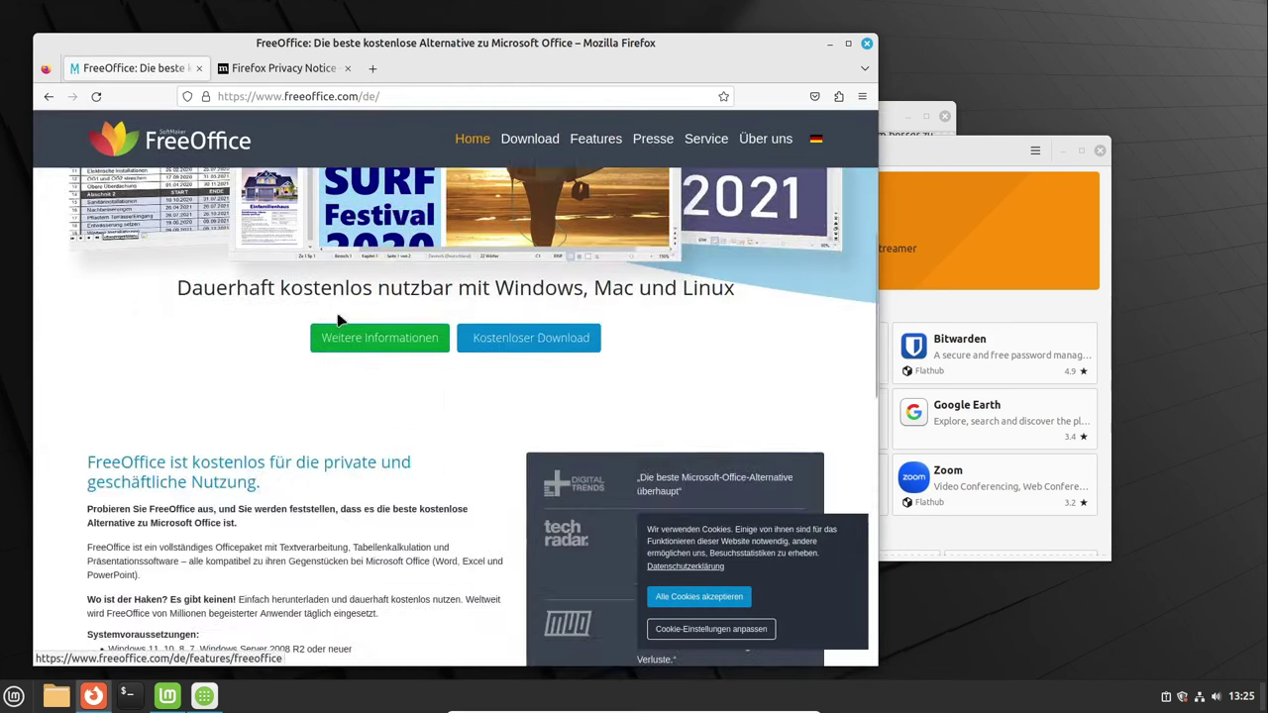
click(507, 340)
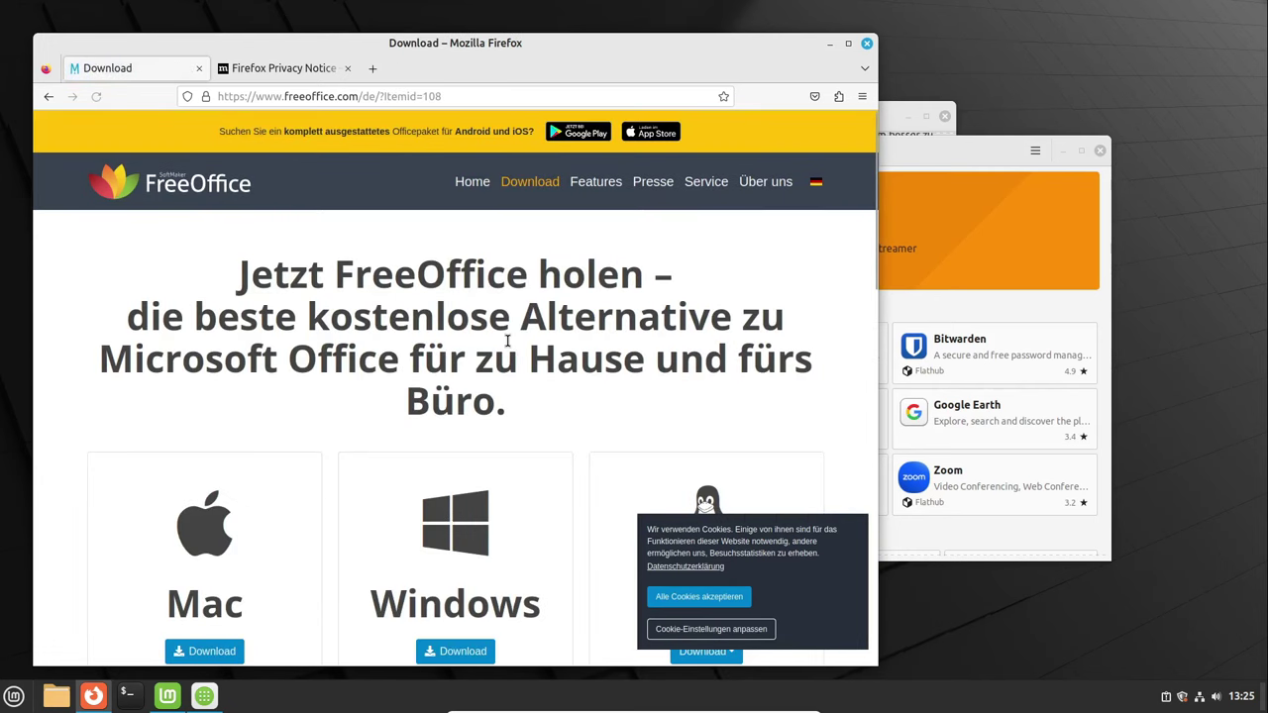
scroll(510, 340, down, 5)
click(736, 351)
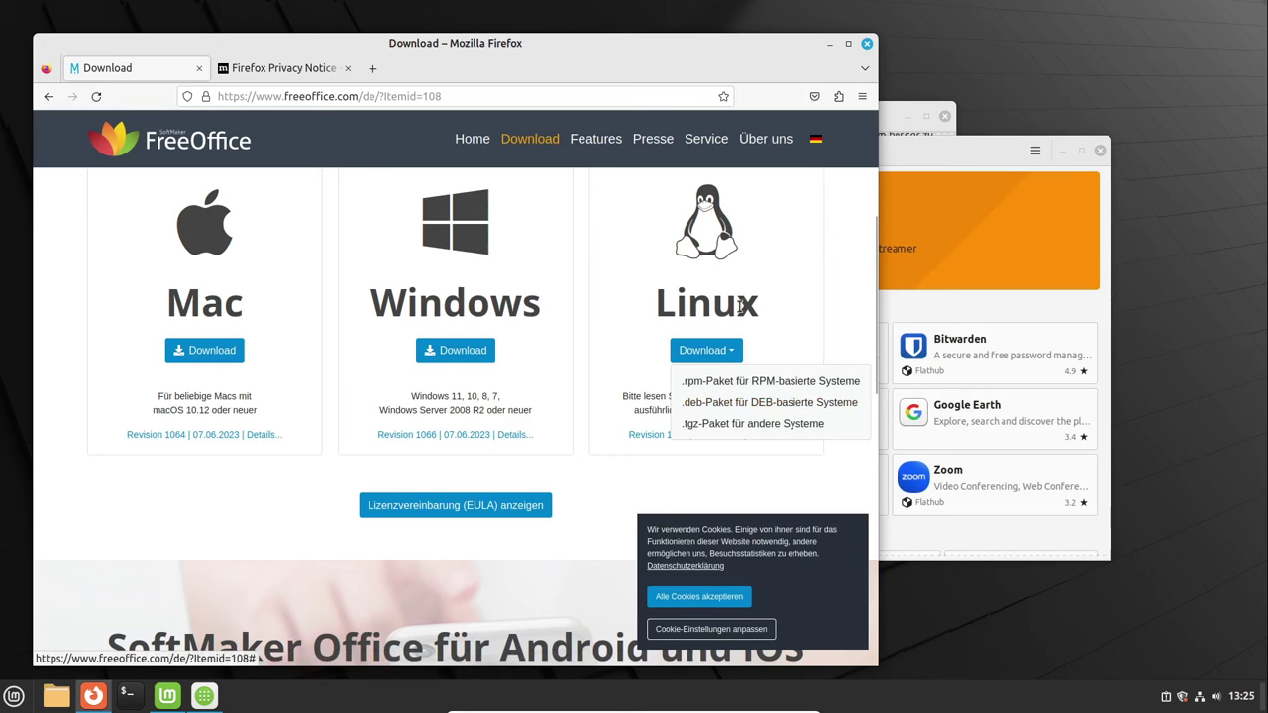
click(657, 267)
Return to the FreeOffice home page, accept its cookies, and close Firefox
scroll(656, 265, up, 3)
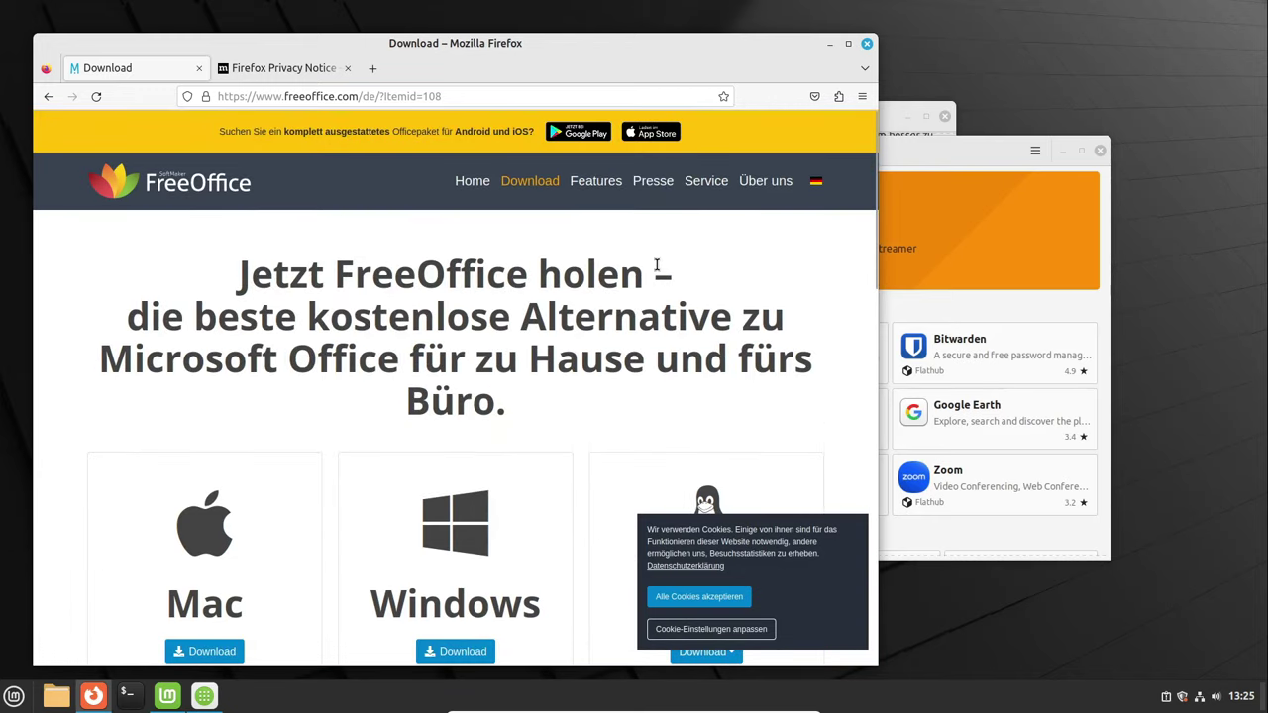
click(58, 194)
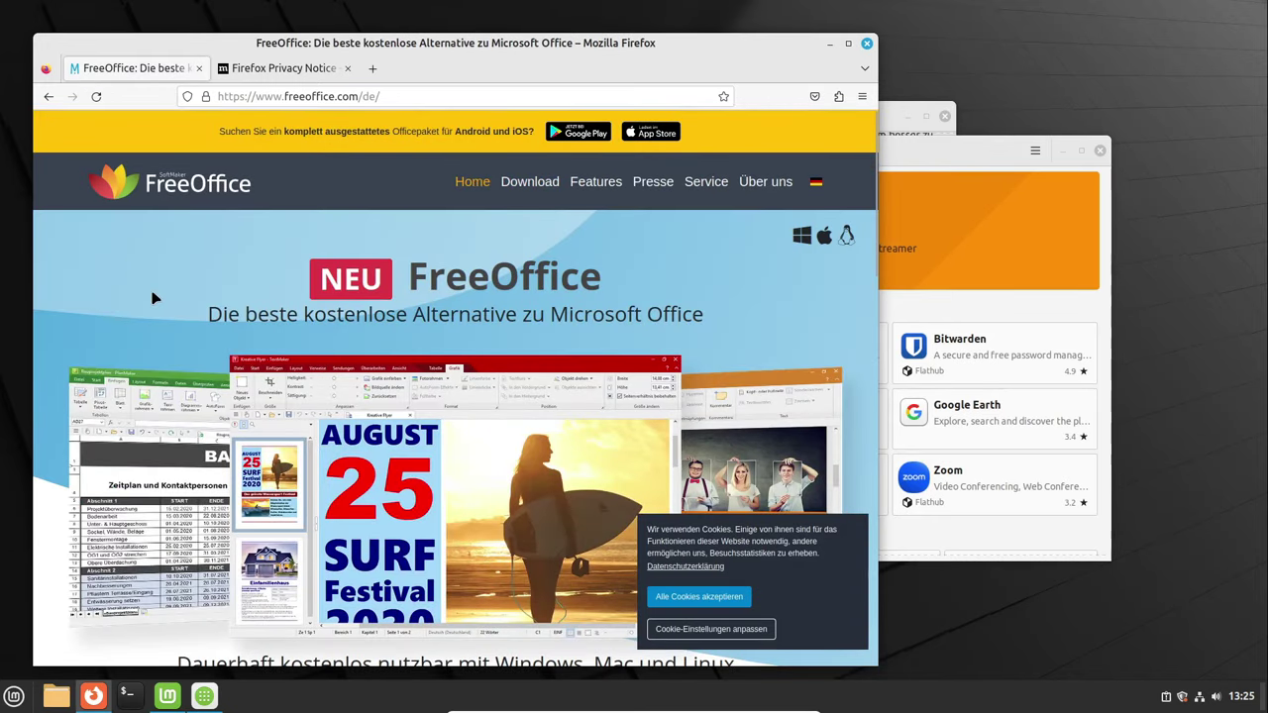
scroll(152, 297, down, 1)
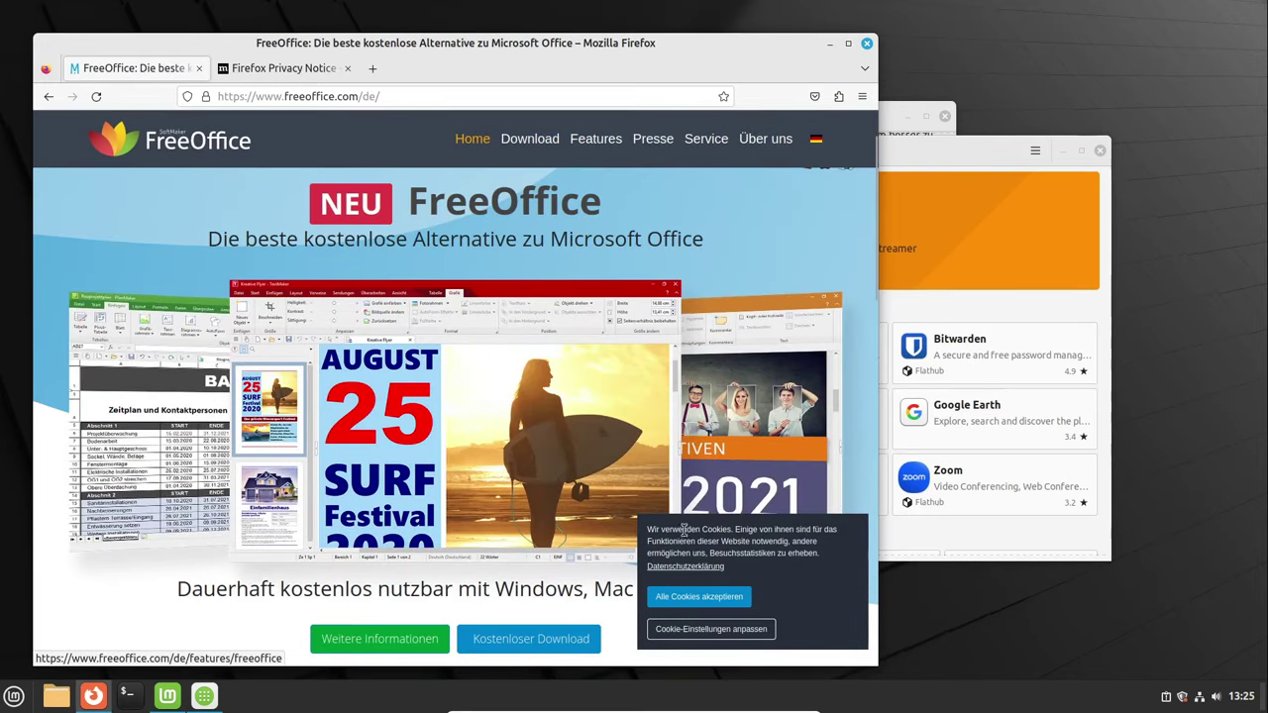
click(662, 596)
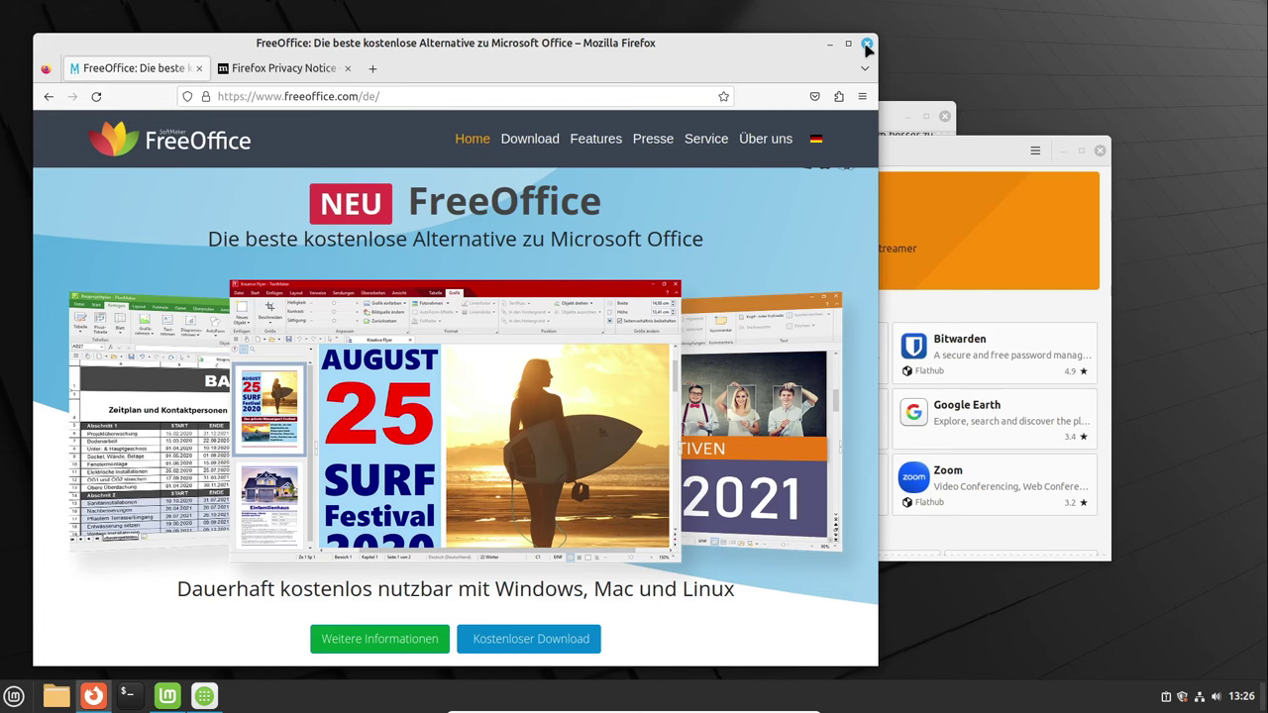
click(867, 45)
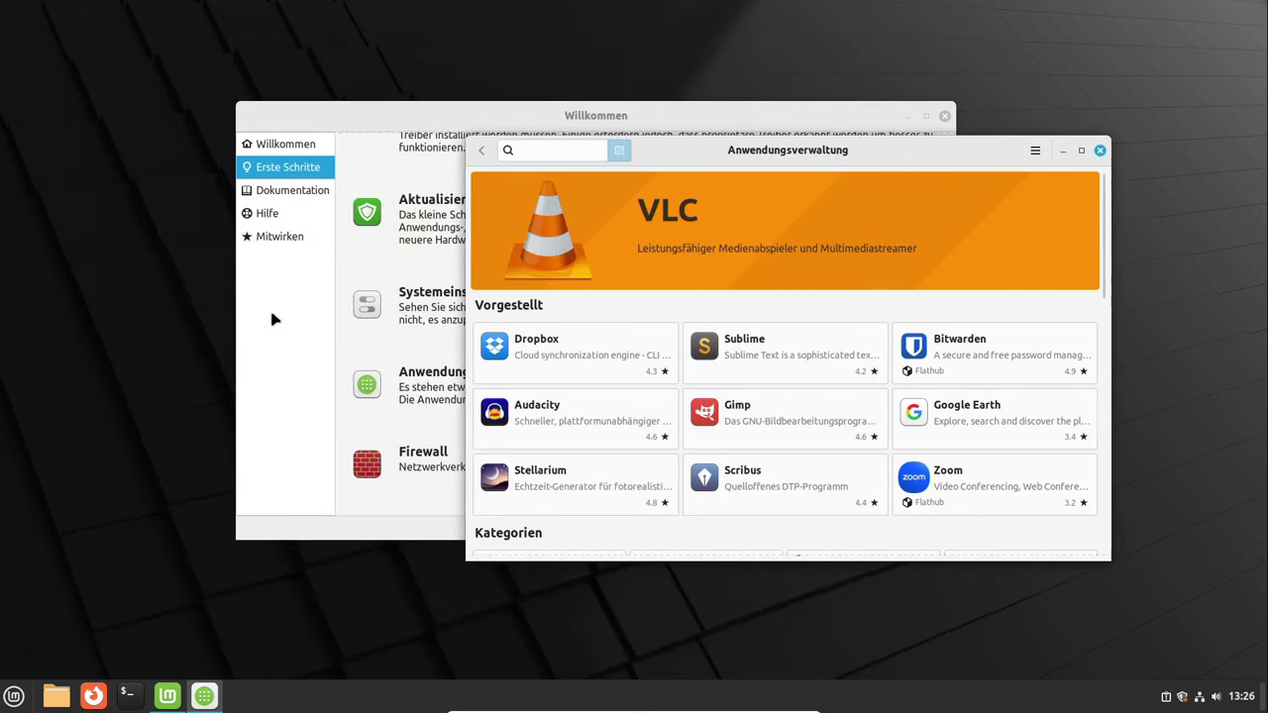
Close Software Manager, stop the Welcome dialog at startup, and launch Firewall with the admin password
click(1100, 149)
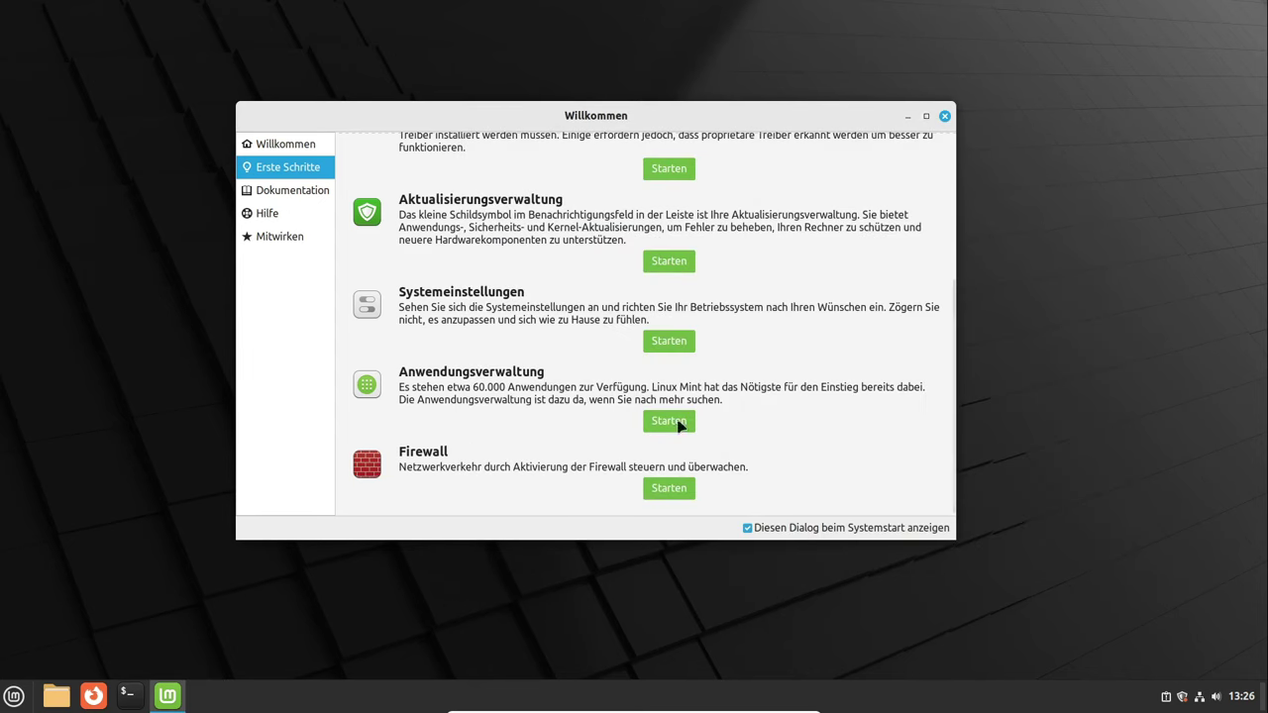
click(748, 529)
click(668, 488)
text(******)
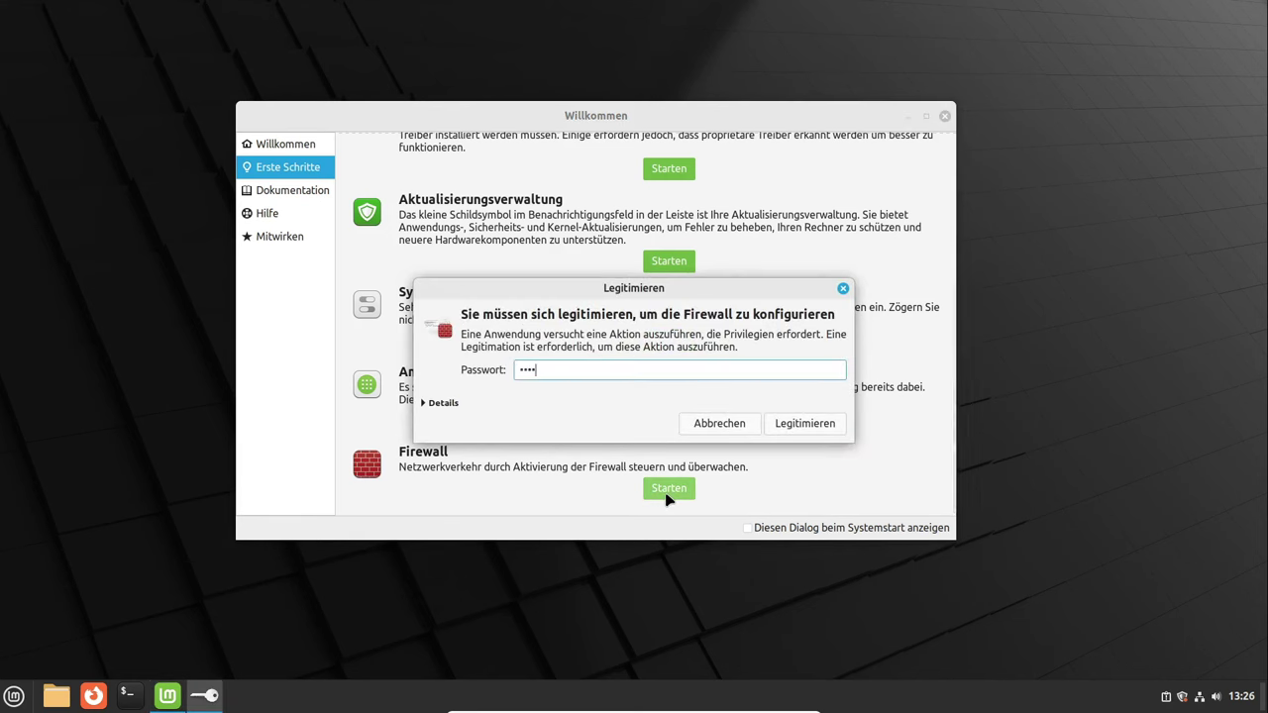
key(Return)
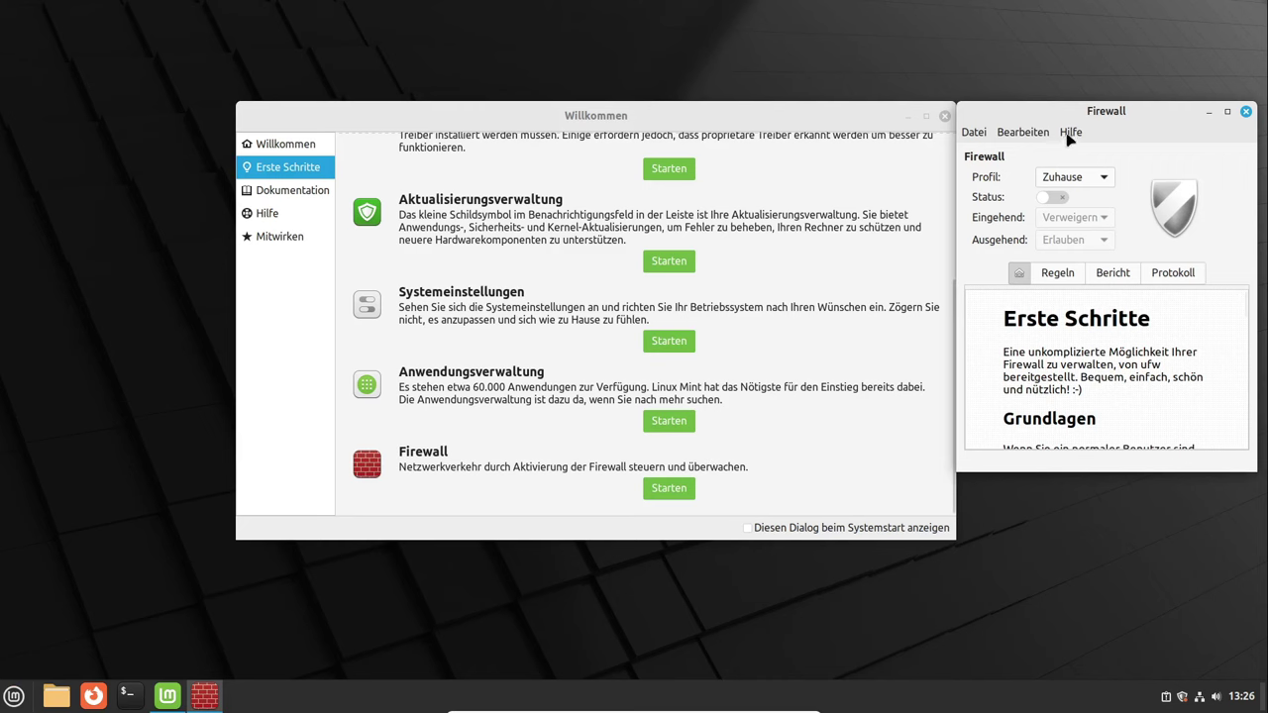
Switch the firewall on for profile Zuhause and view its empty Regeln list
drag(1085, 121, 561, 189)
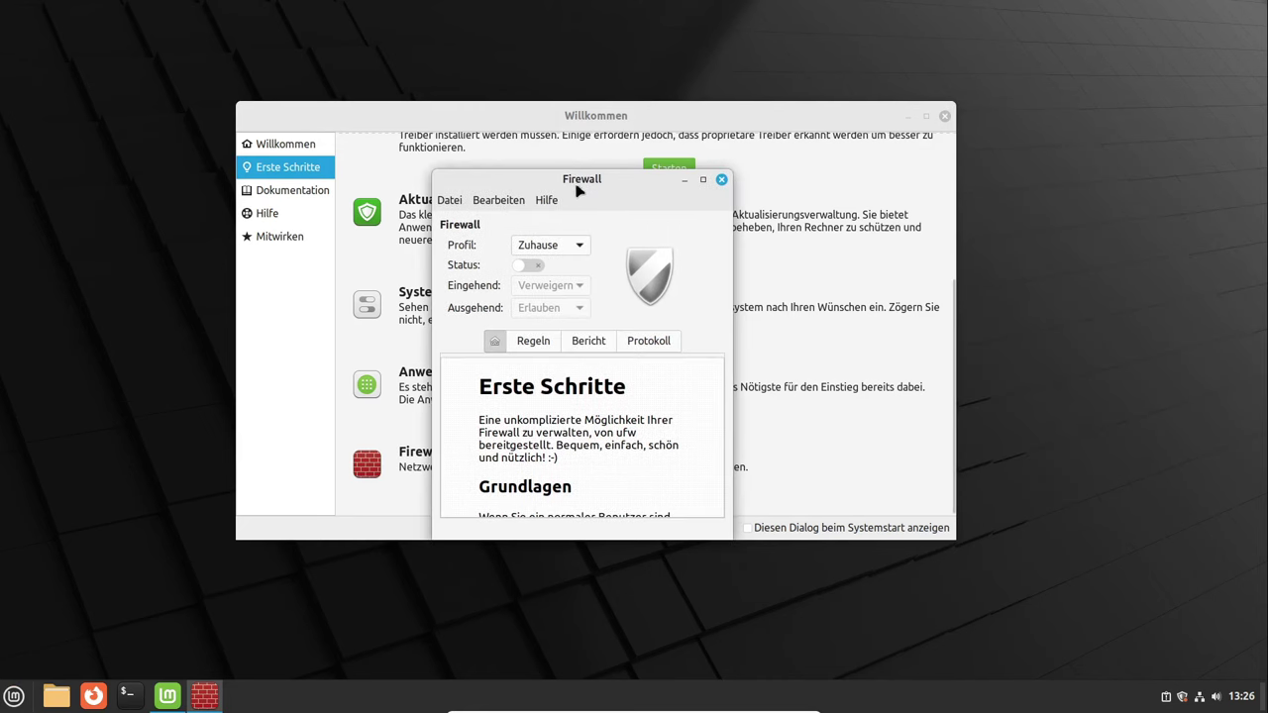
click(525, 266)
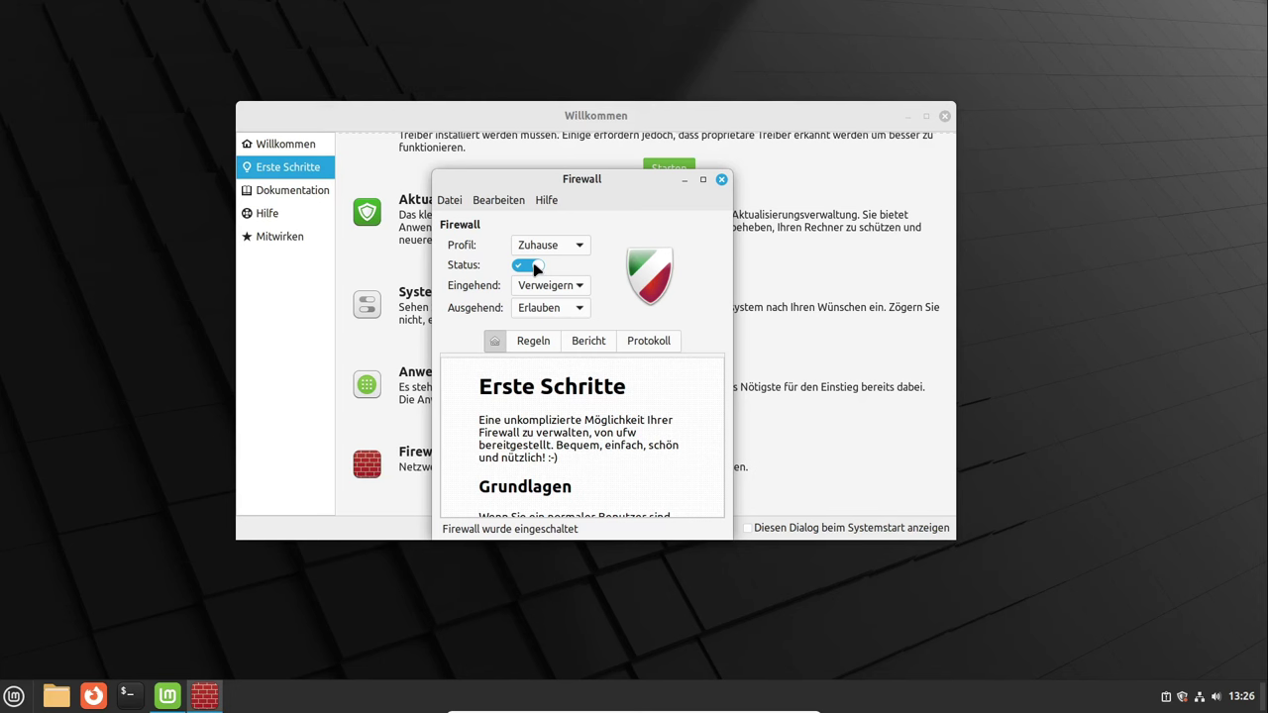
click(528, 346)
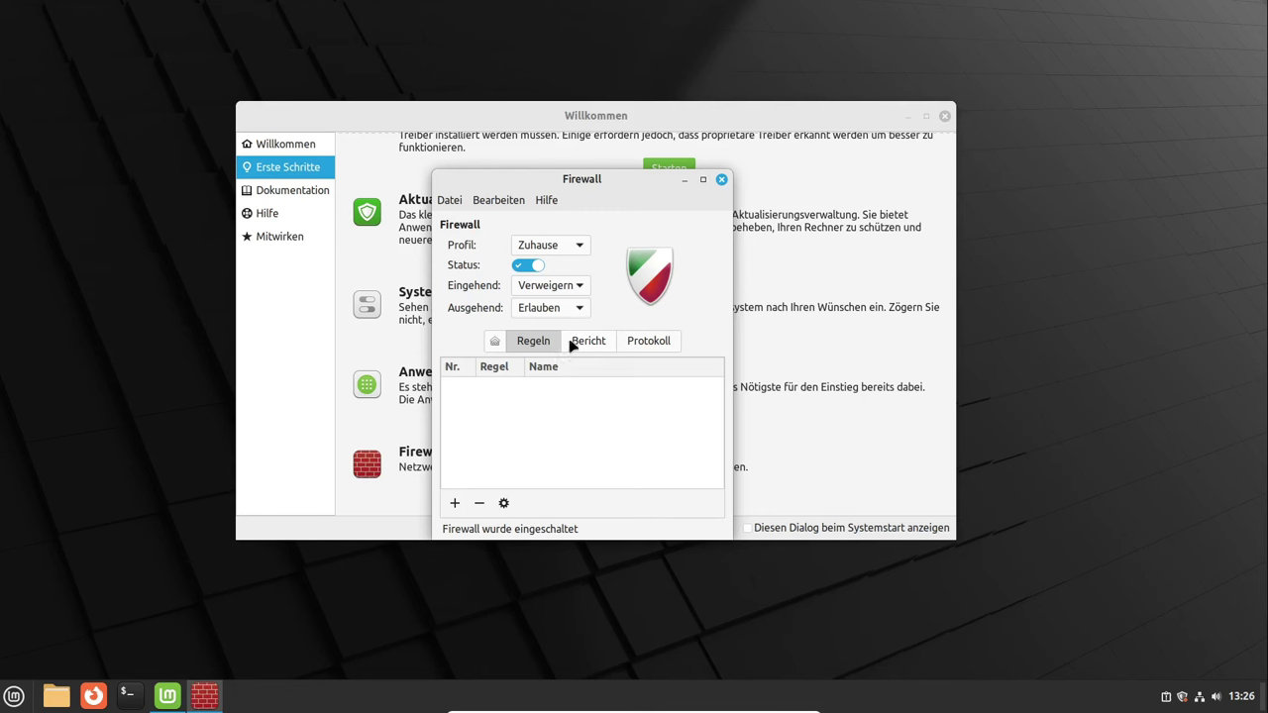
Start a new firewall rule, search preconfigured apps for Samba, and switch to the Einfach form
click(455, 503)
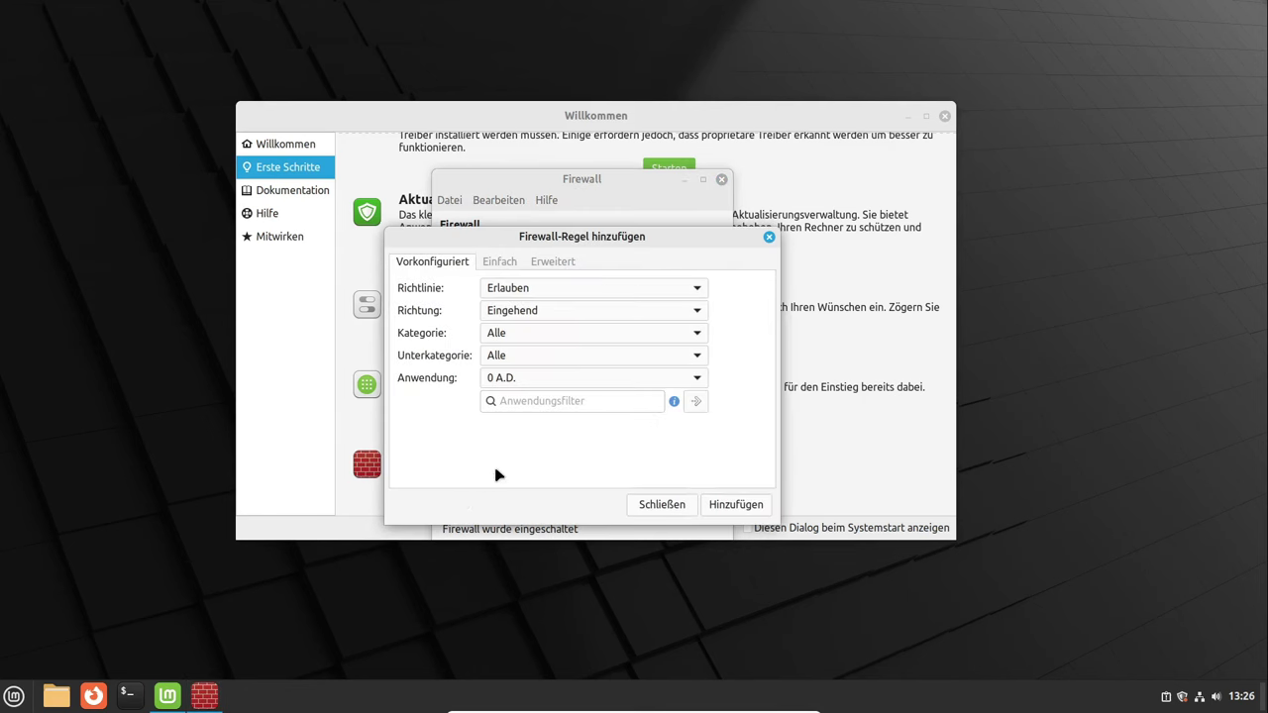
click(523, 400)
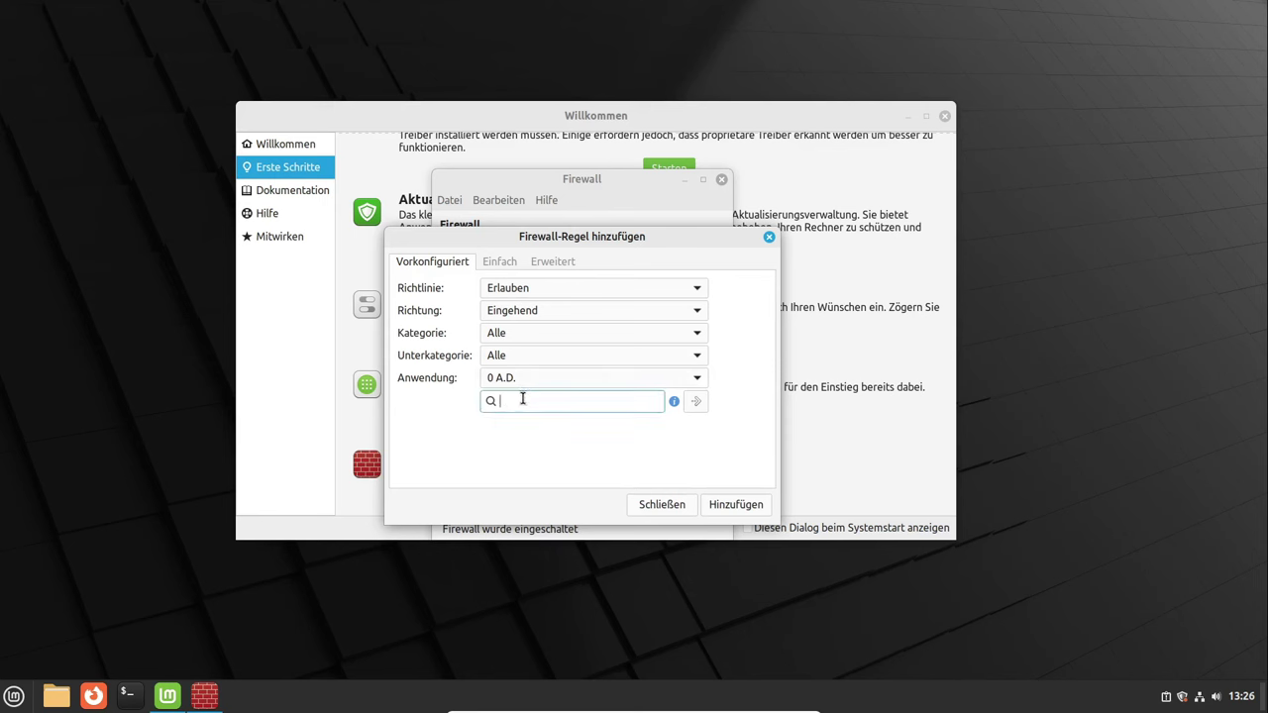
text(Samba)
click(498, 263)
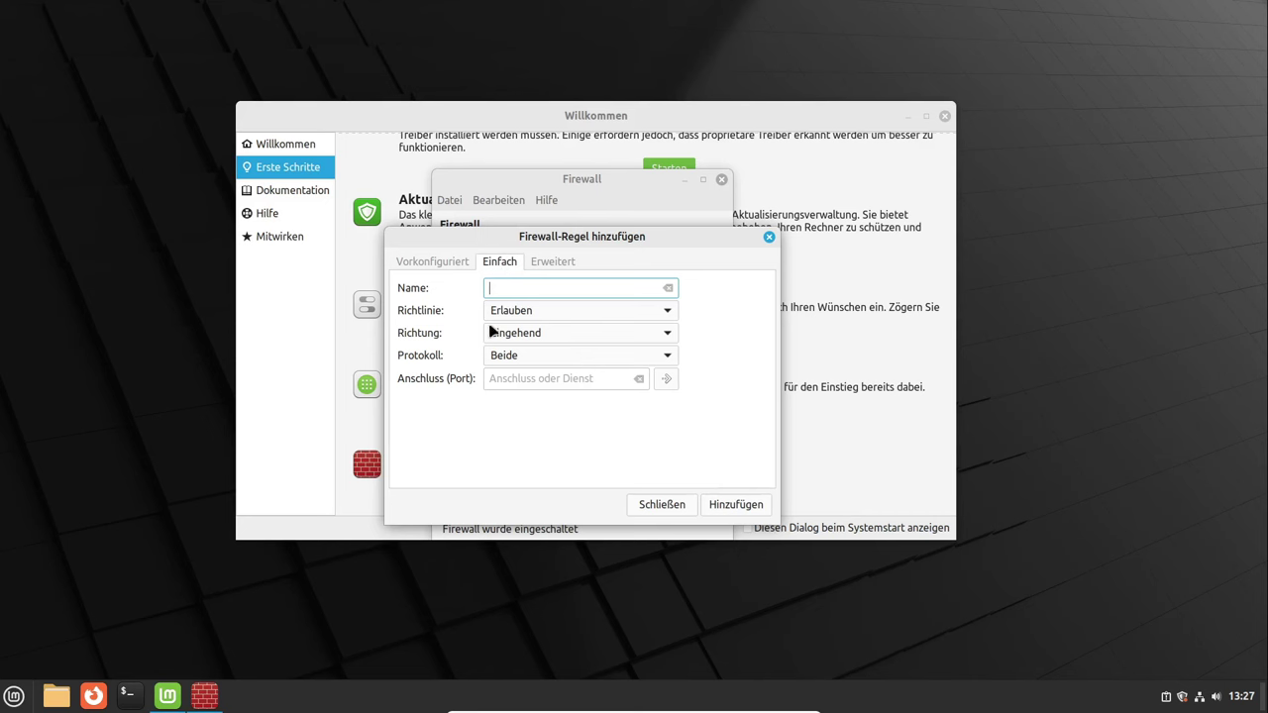
Check the protocol choices, leaving Beide, then close the rule dialog and the Firewall window
click(491, 380)
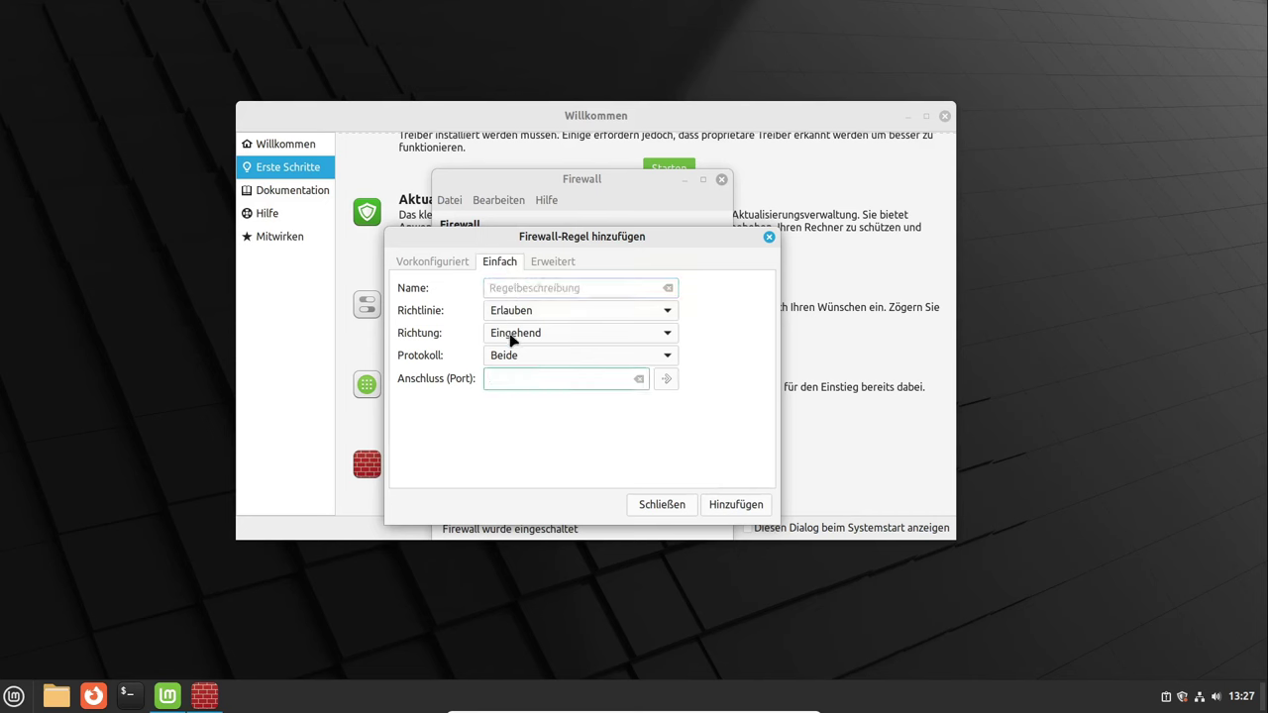
click(512, 359)
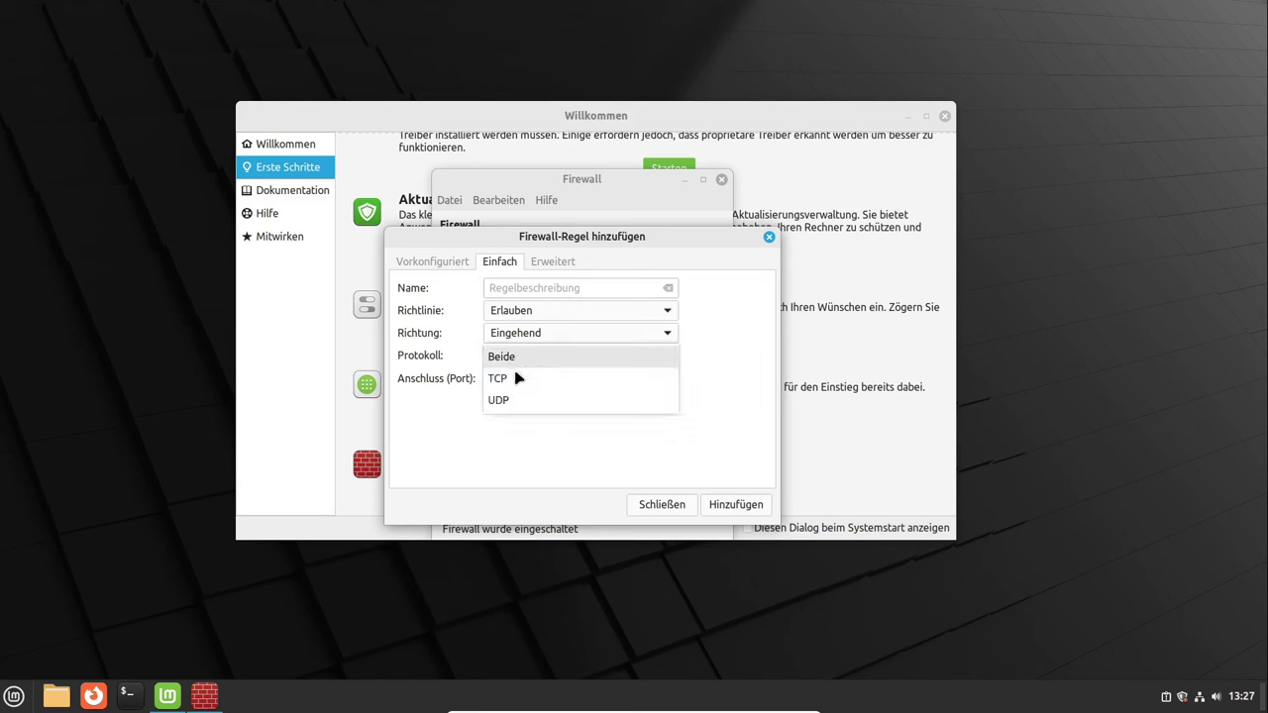
click(461, 356)
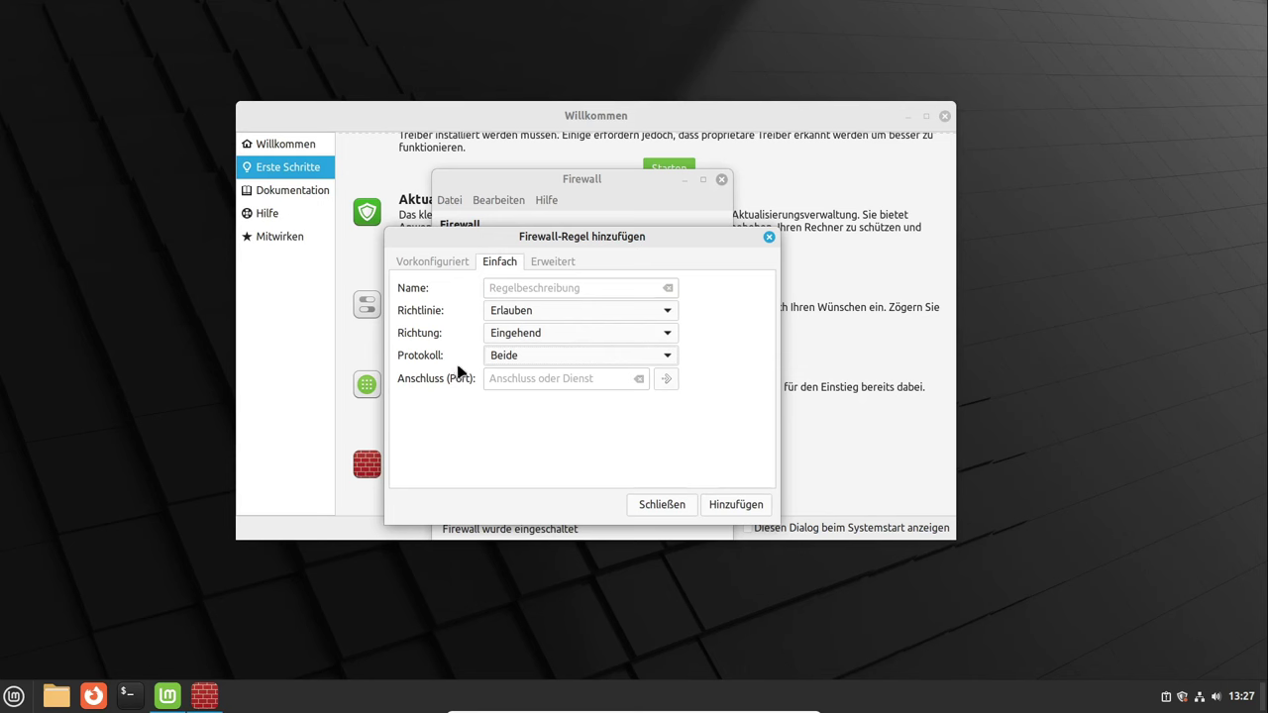
click(661, 505)
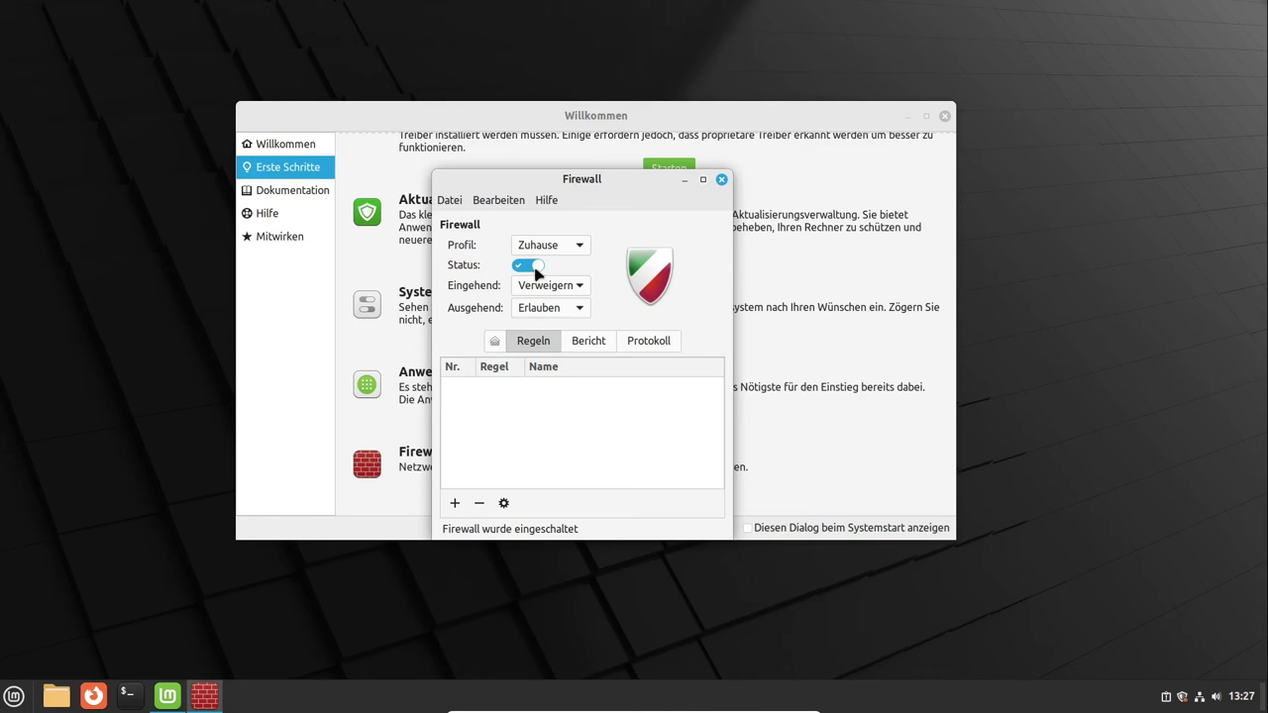
click(722, 180)
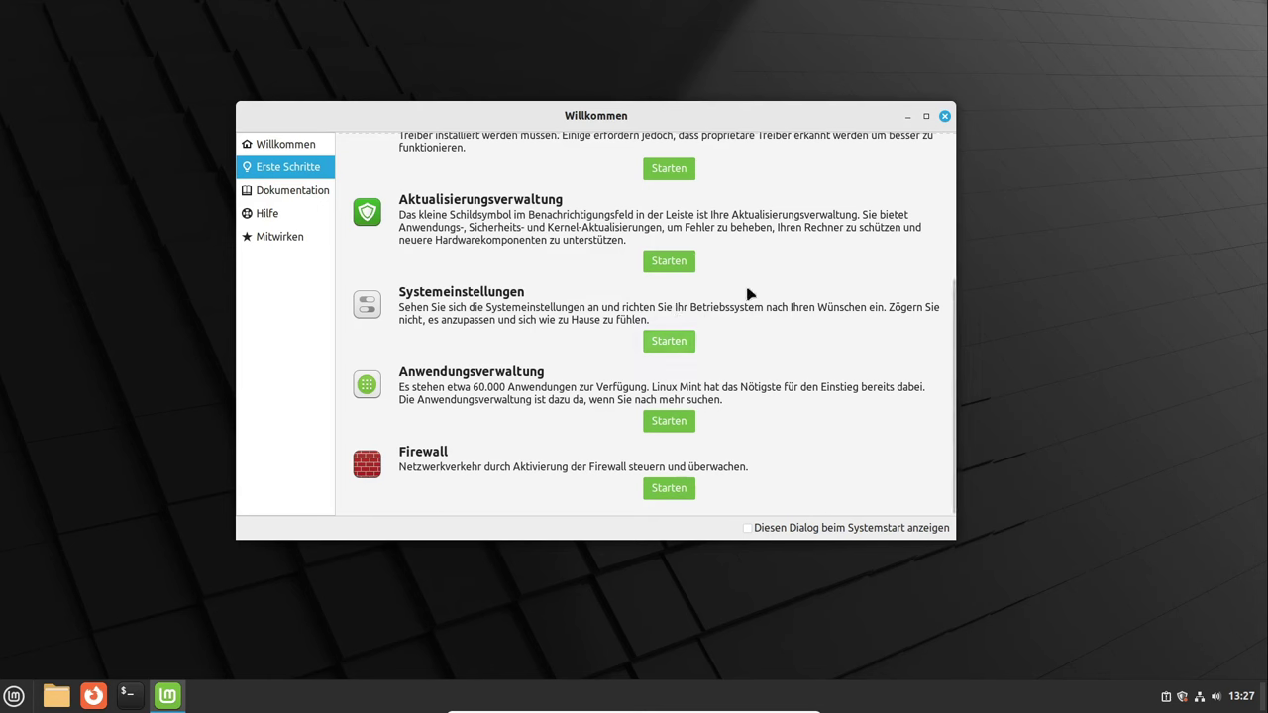
Close the Welcome window and show the Grafik category in the application menu
click(946, 117)
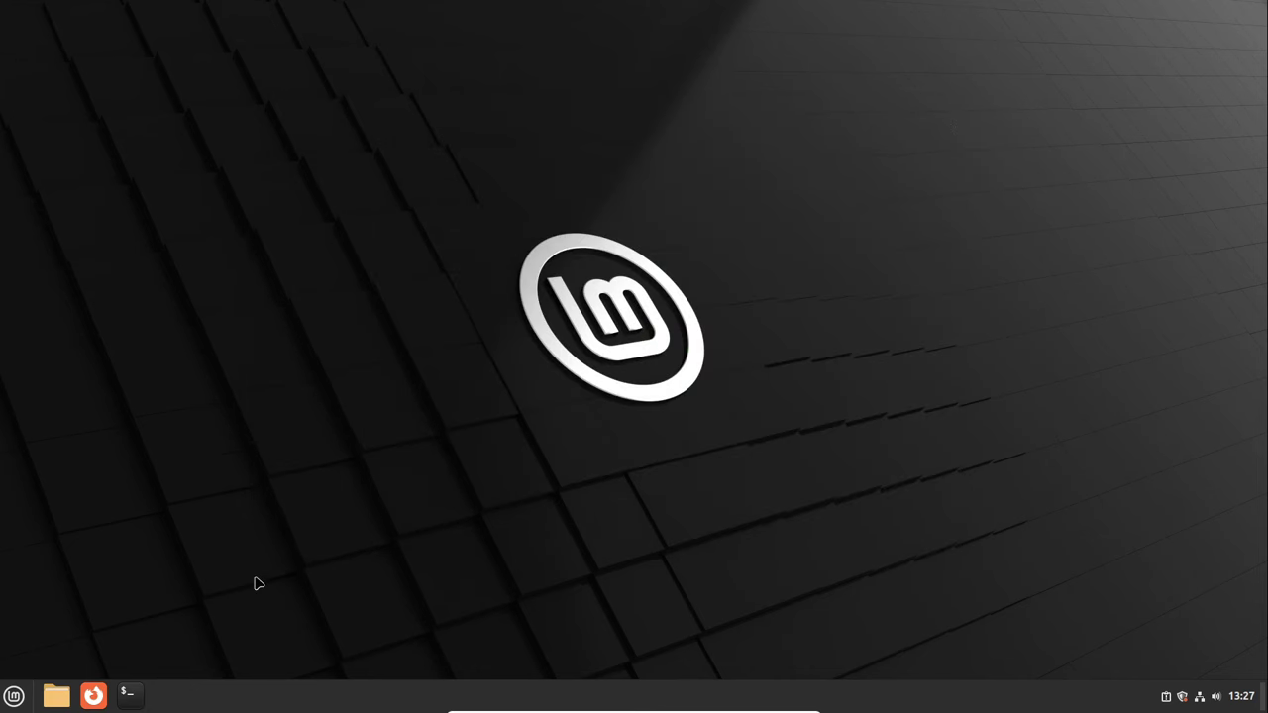
click(14, 693)
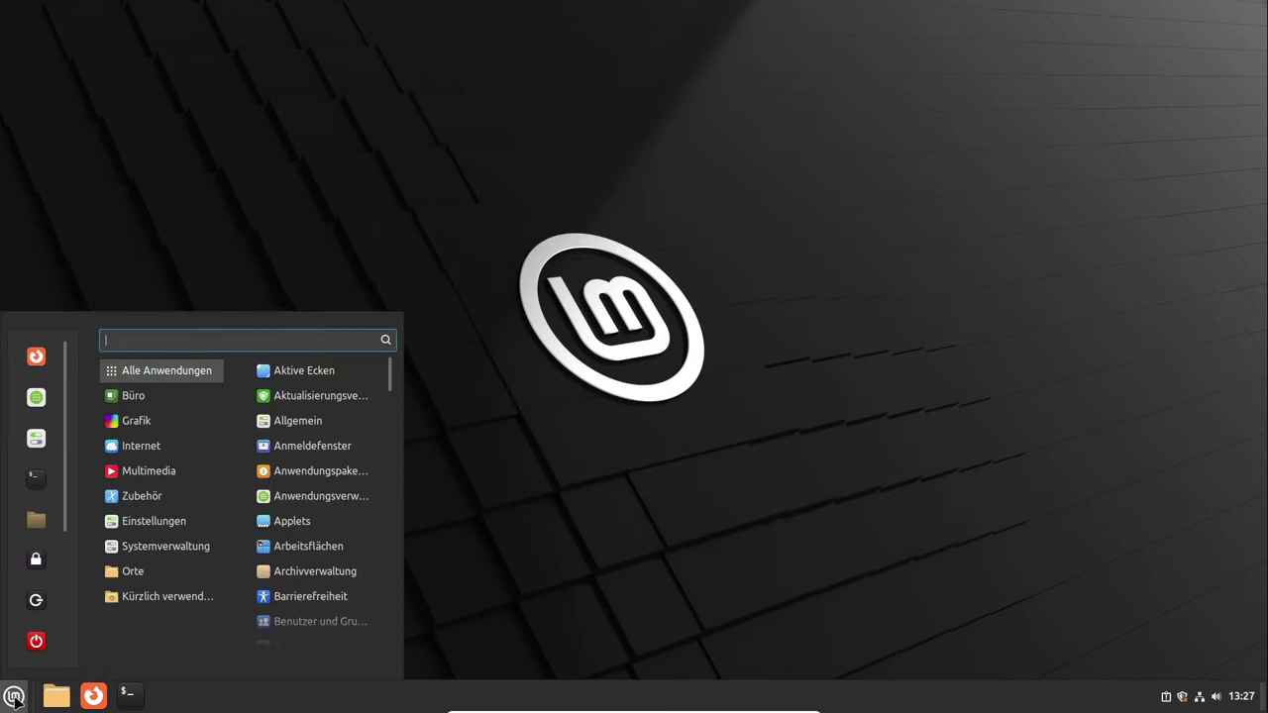
mouse_move(151, 417)
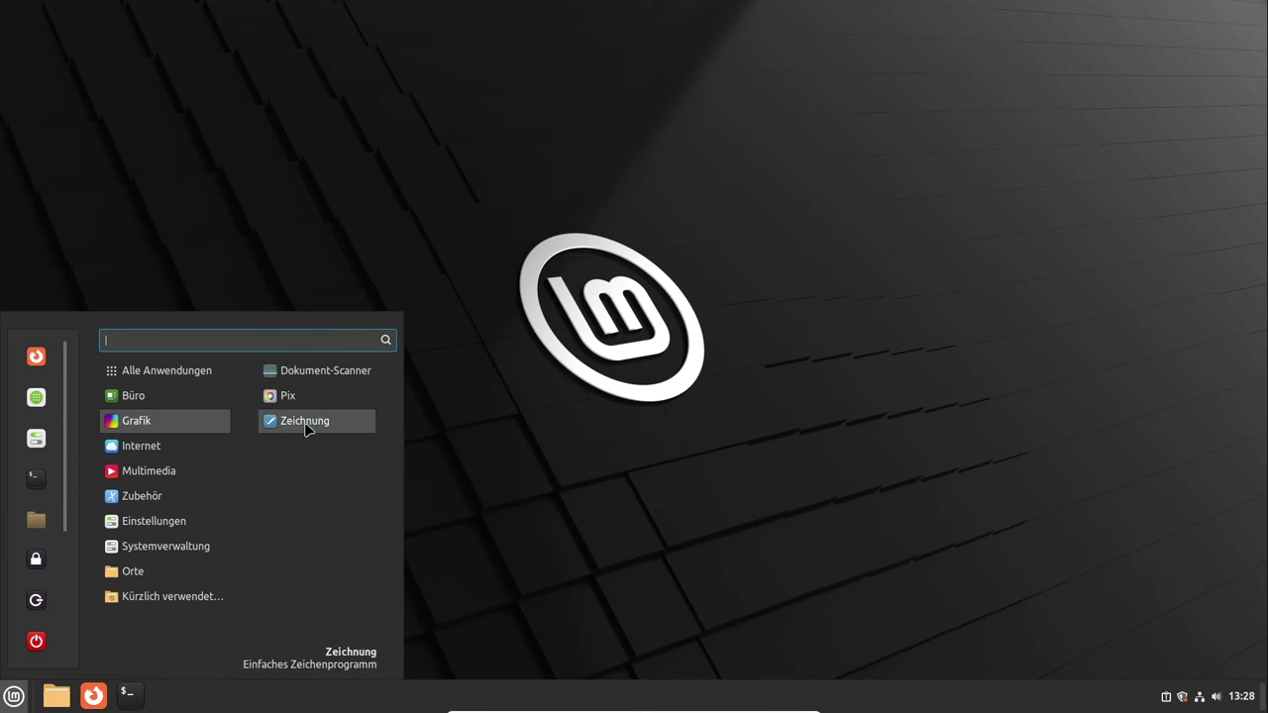
Launch Zeichnung, decline the help manual, enlarge the window, and scribble red pencil strokes
click(307, 426)
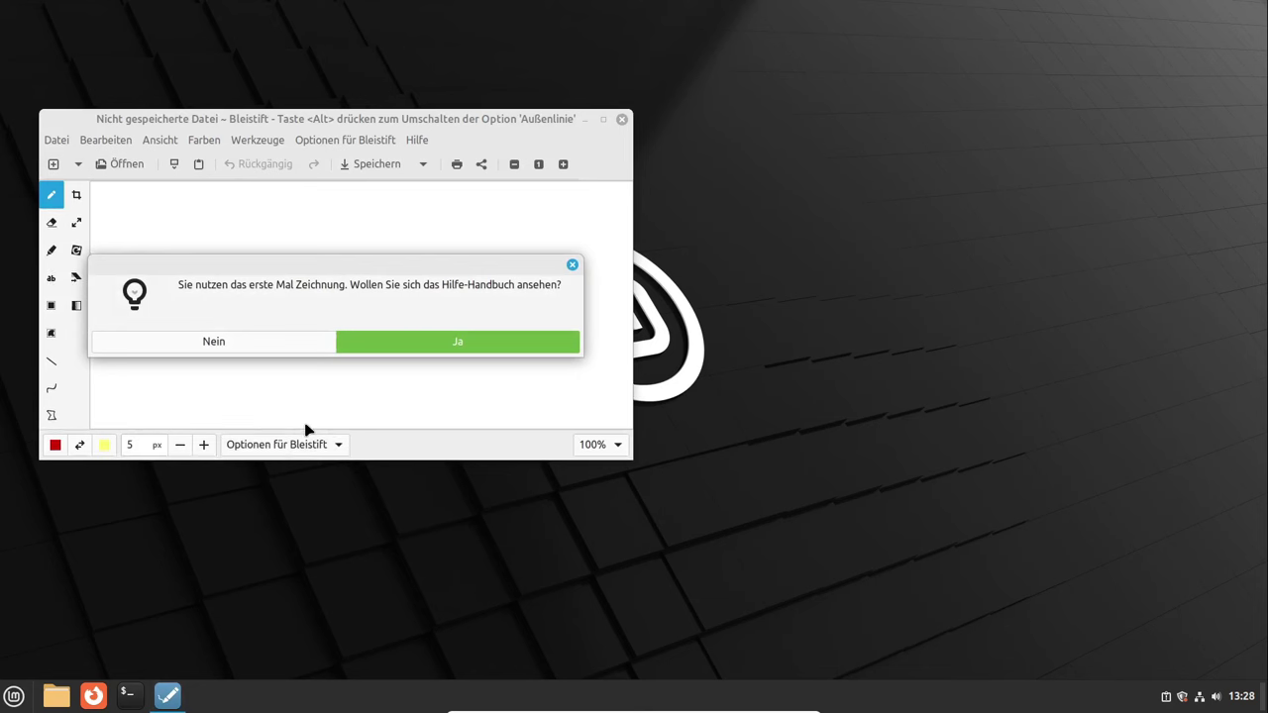
click(276, 347)
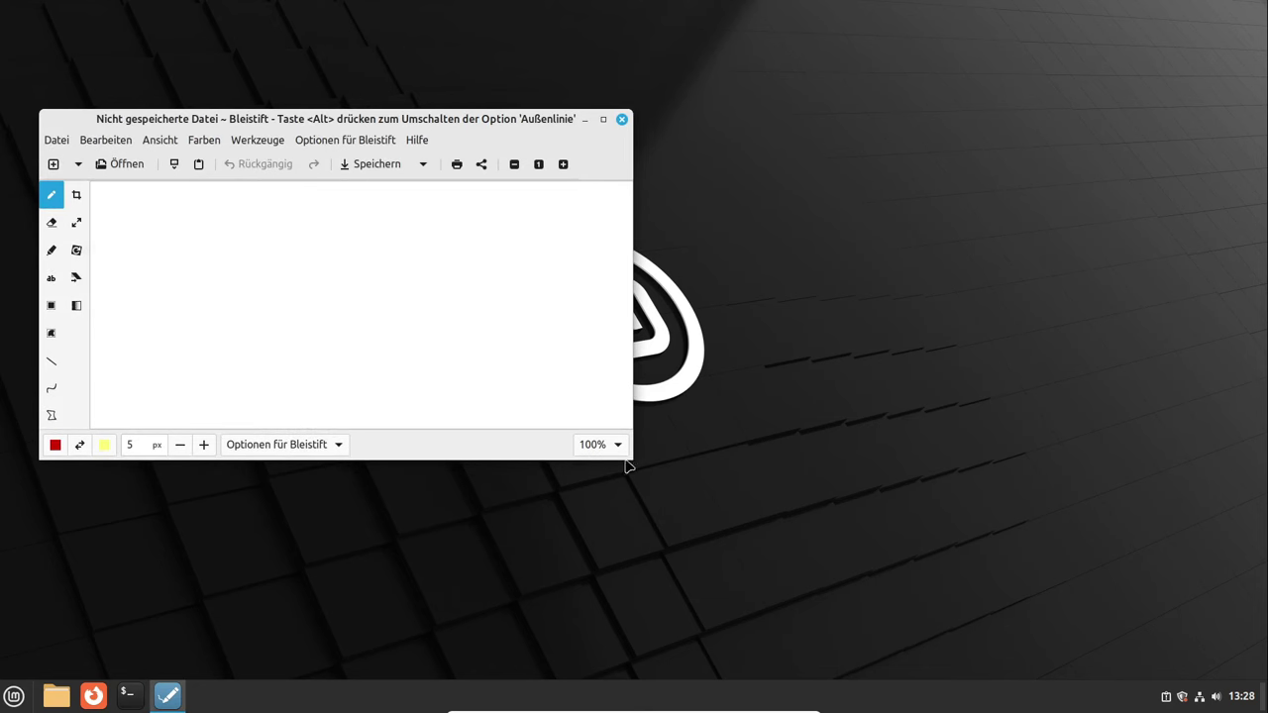
drag(632, 463, 984, 639)
mouse_move(159, 201)
mouse_down()
mouse_move(456, 353)
mouse_move(514, 417)
mouse_up()
mouse_move(109, 339)
mouse_down()
mouse_move(198, 433)
mouse_move(606, 349)
mouse_up()
mouse_move(411, 527)
mouse_down()
mouse_move(422, 280)
mouse_move(447, 434)
mouse_up()
mouse_move(414, 313)
mouse_down()
mouse_move(293, 272)
mouse_move(482, 311)
mouse_move(551, 373)
mouse_move(169, 207)
mouse_move(427, 309)
mouse_move(604, 320)
mouse_move(158, 315)
mouse_move(564, 363)
mouse_up()
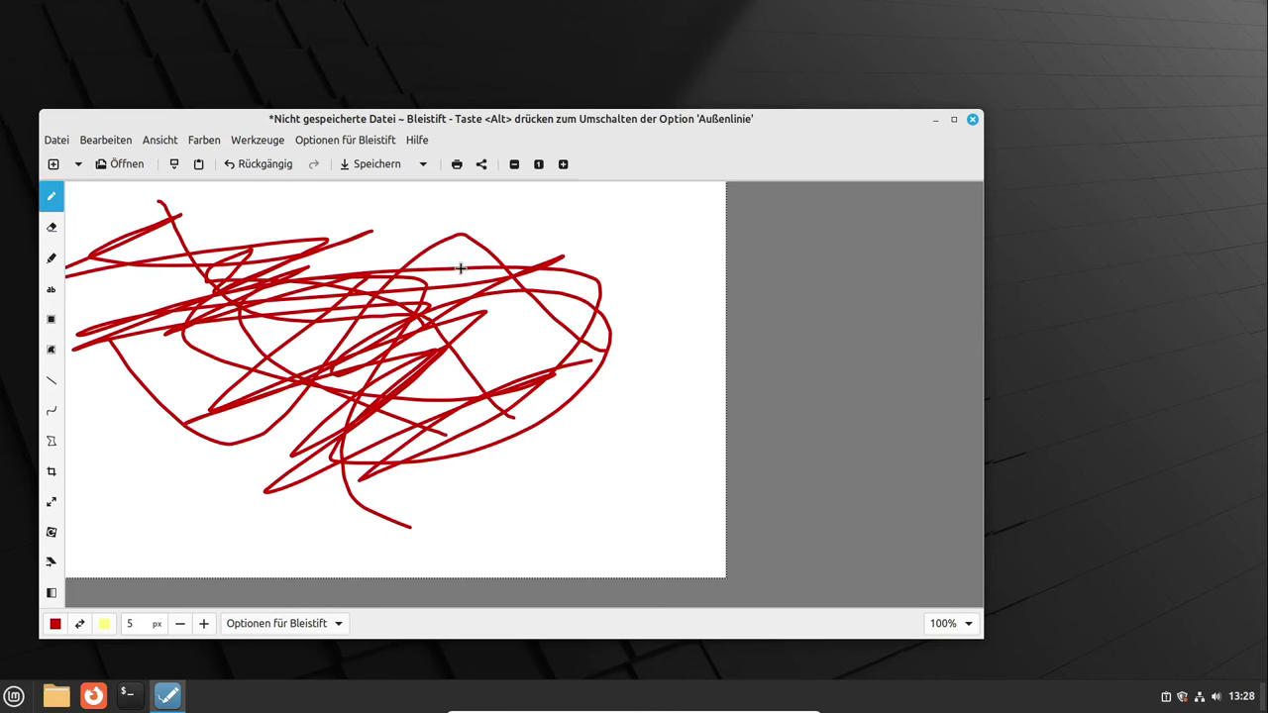
Close Zeichnung, discarding the unsaved scribble with Verwerfen
click(971, 120)
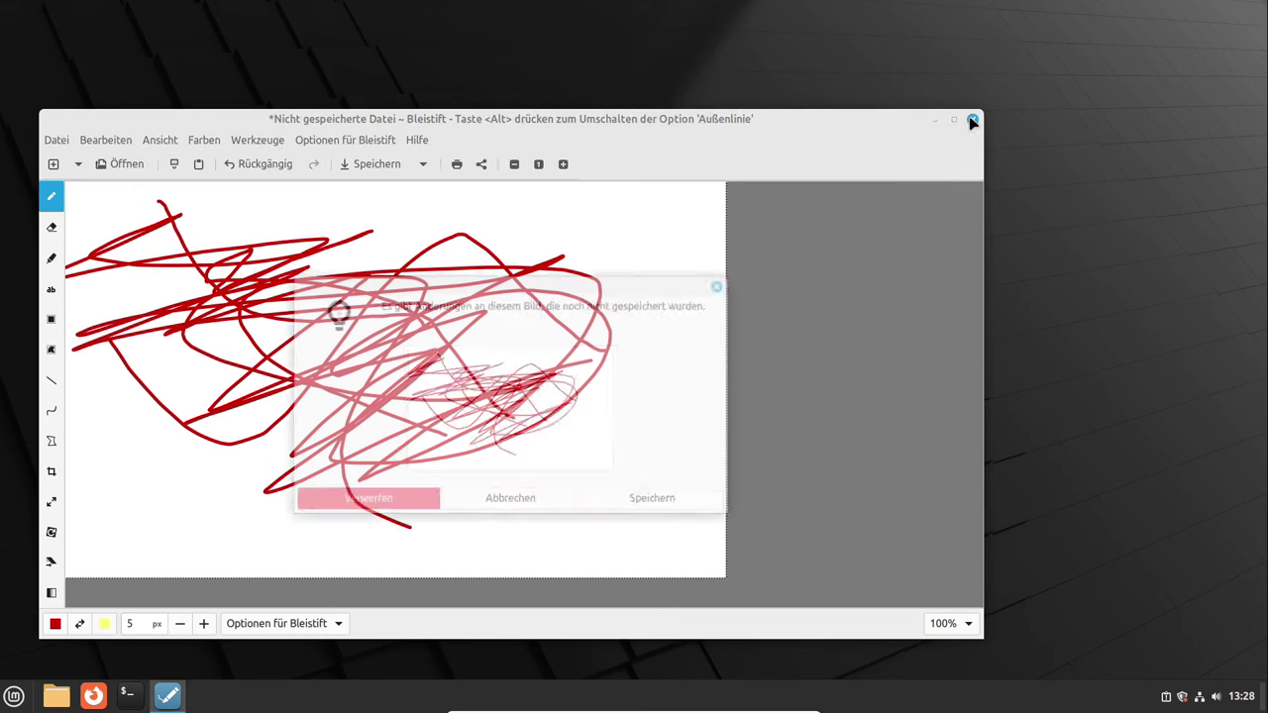
click(386, 504)
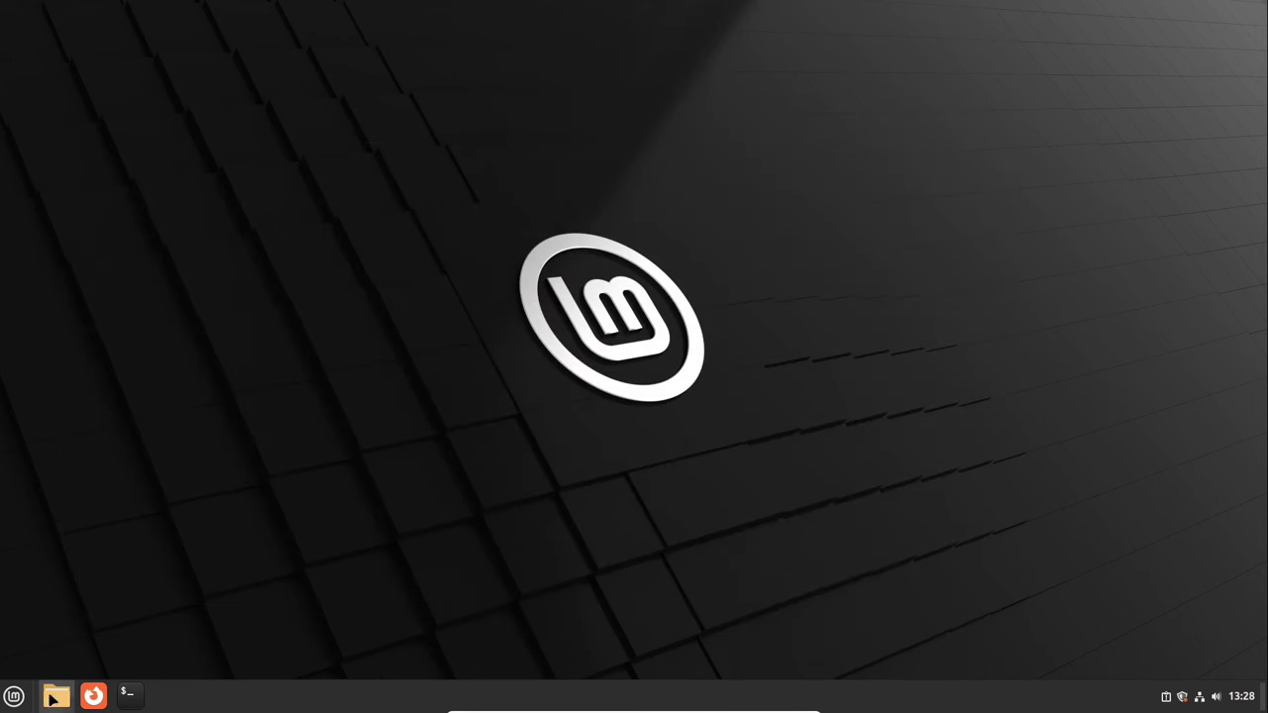
click(14, 699)
Show the menu's Internet category, listing Firefox, HexChat, Thunderbird, Transmission and Webapps
mouse_move(170, 448)
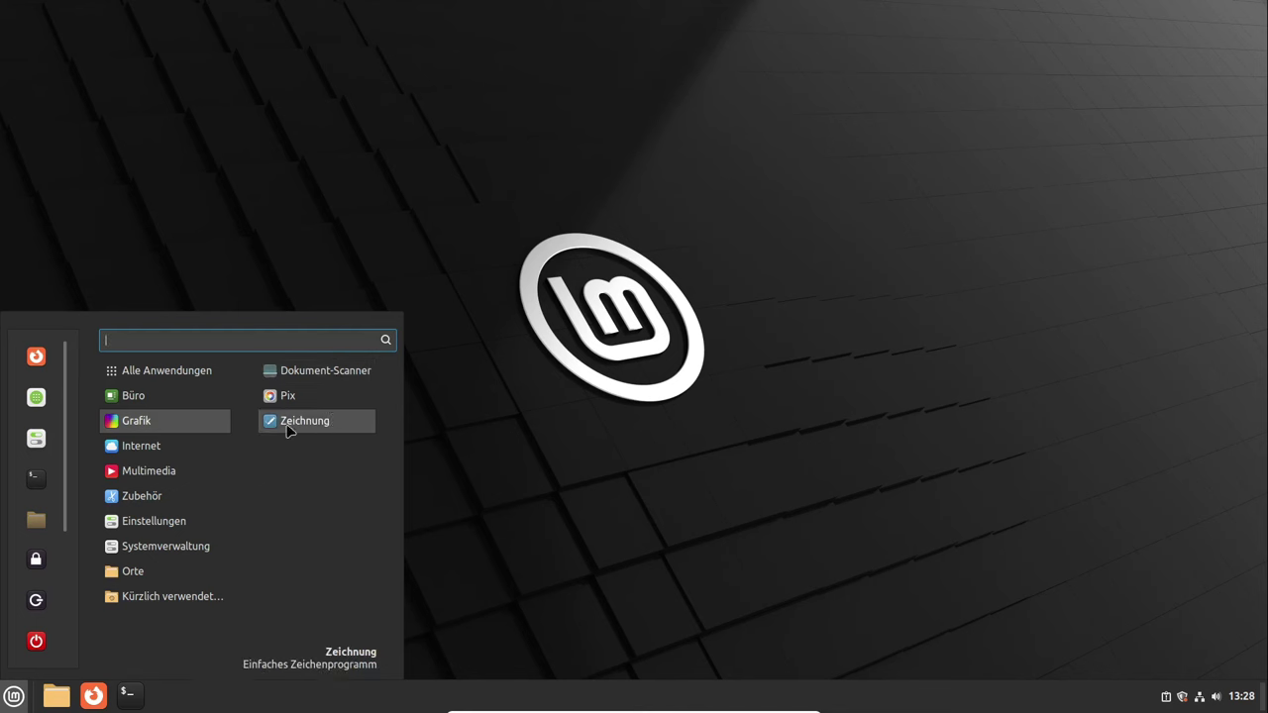
mouse_move(125, 455)
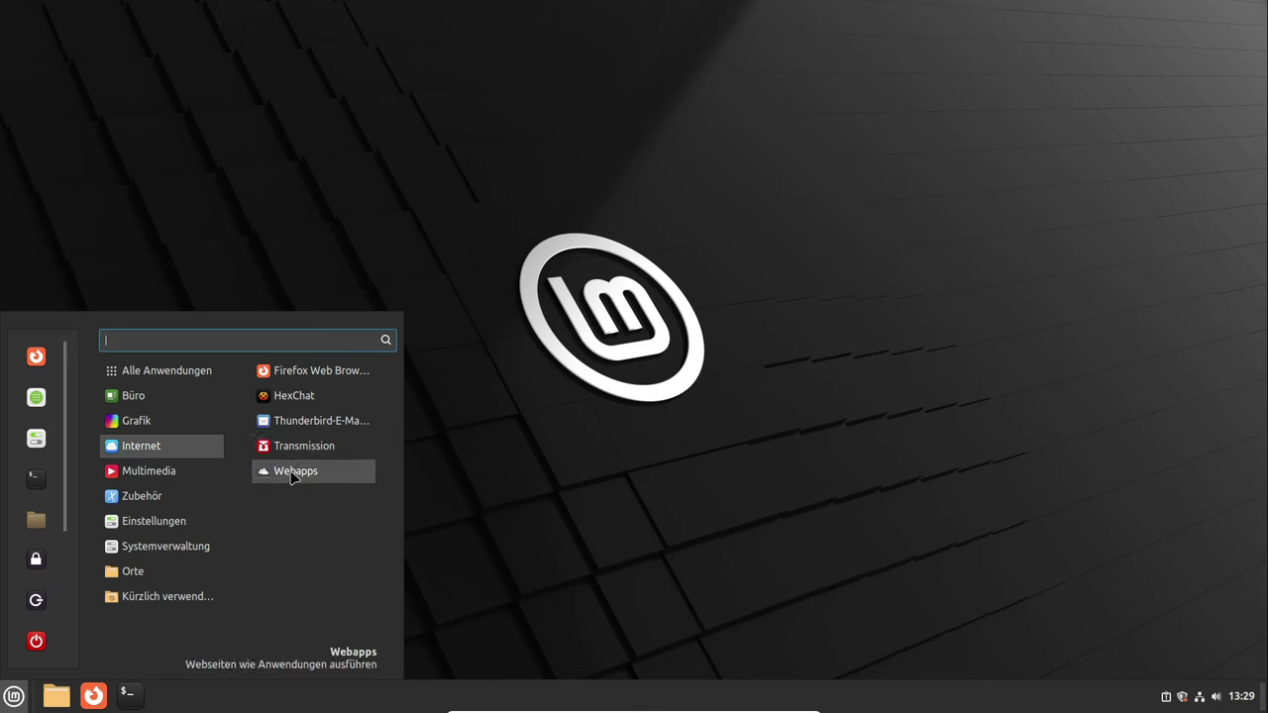
Launch Webapps, start adding a web app, cancel it, and close Webapps
click(293, 474)
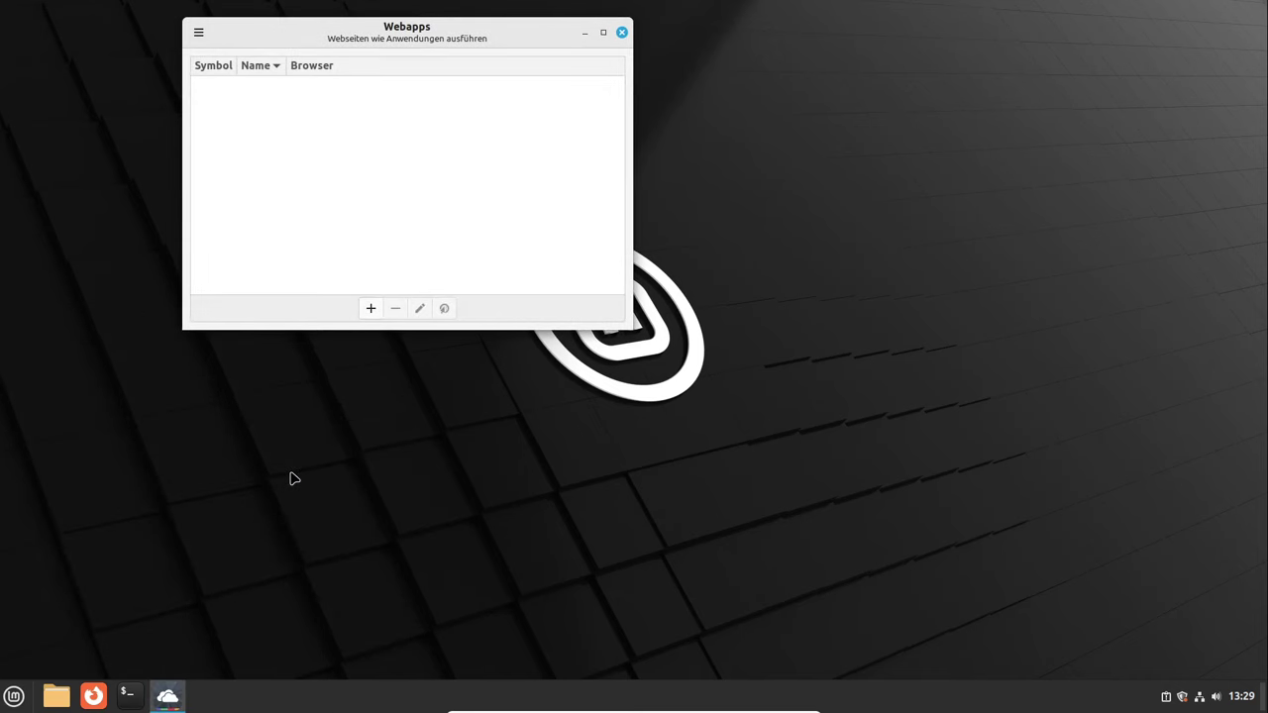
click(370, 309)
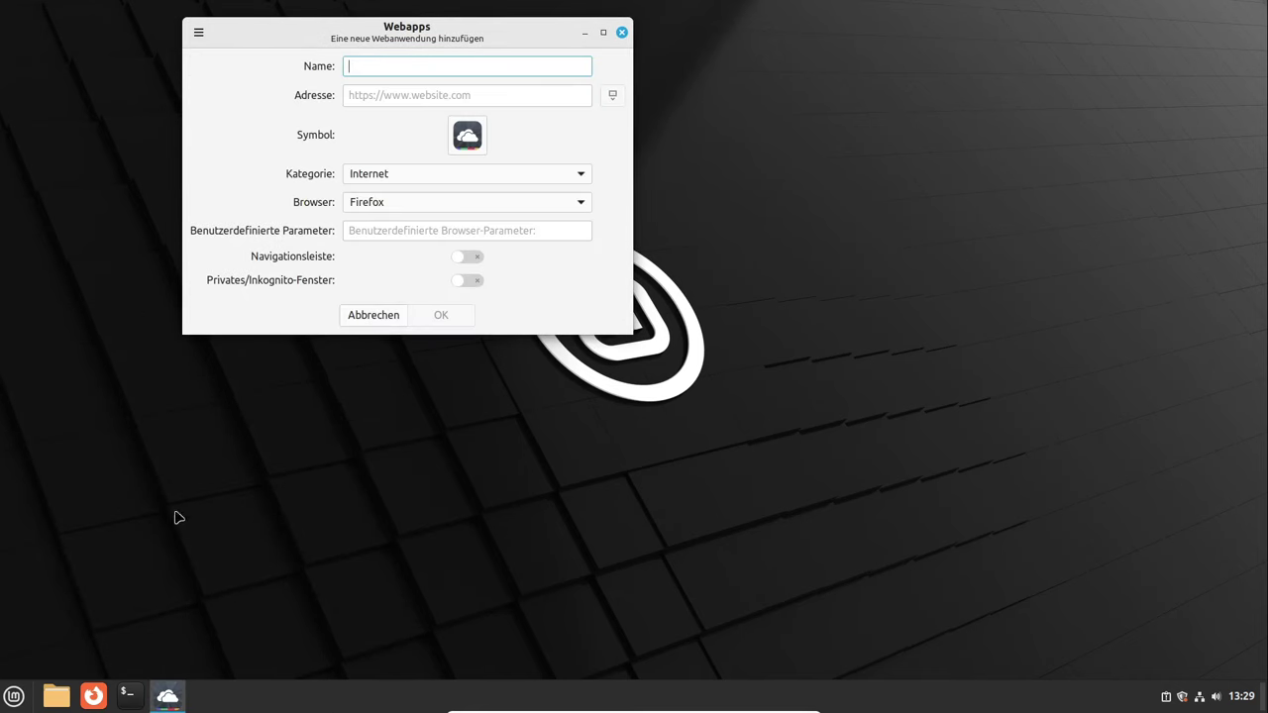
click(373, 315)
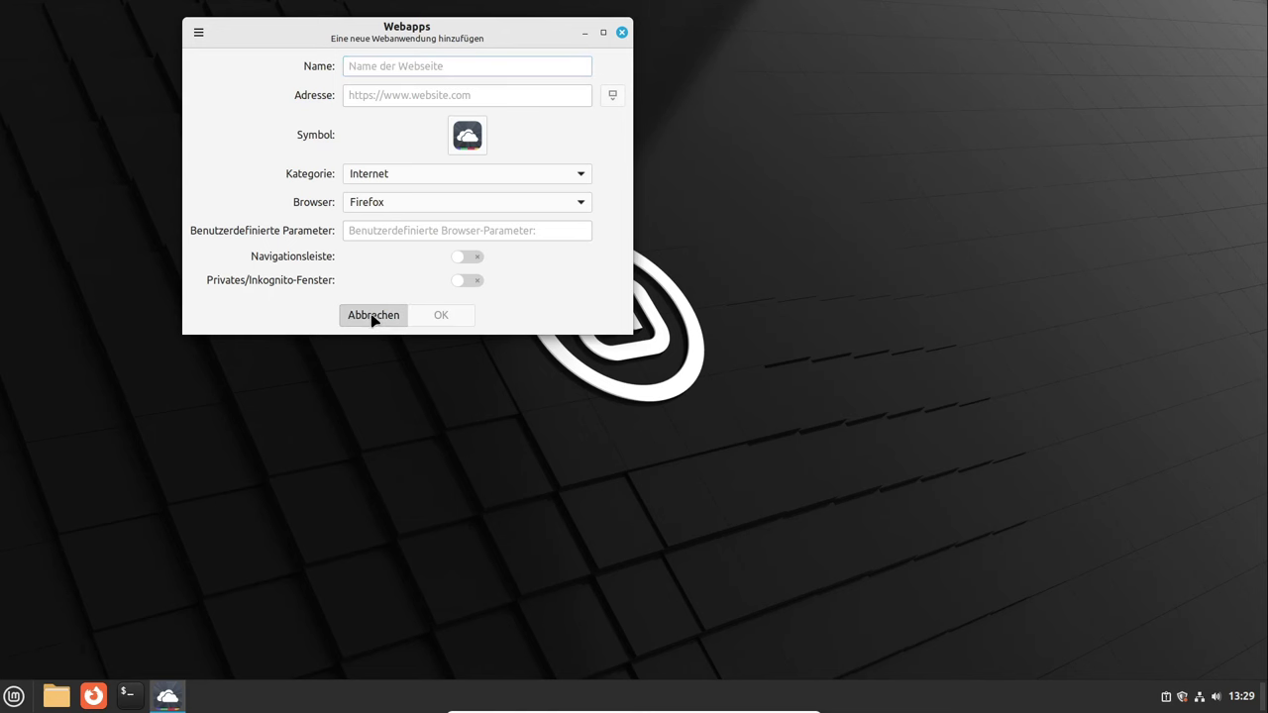
click(622, 33)
Show the menu's Multimedia category with Celluloid, Hypnotix and Rhythmbox
click(13, 696)
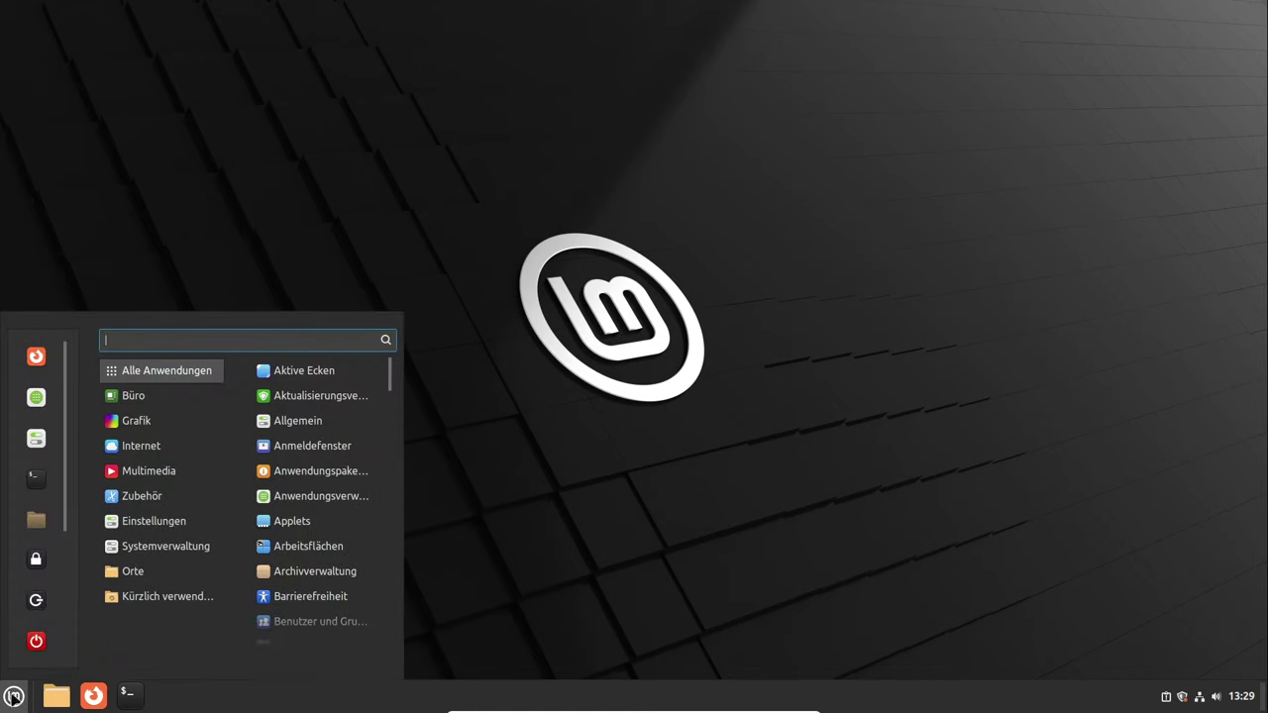
mouse_move(141, 449)
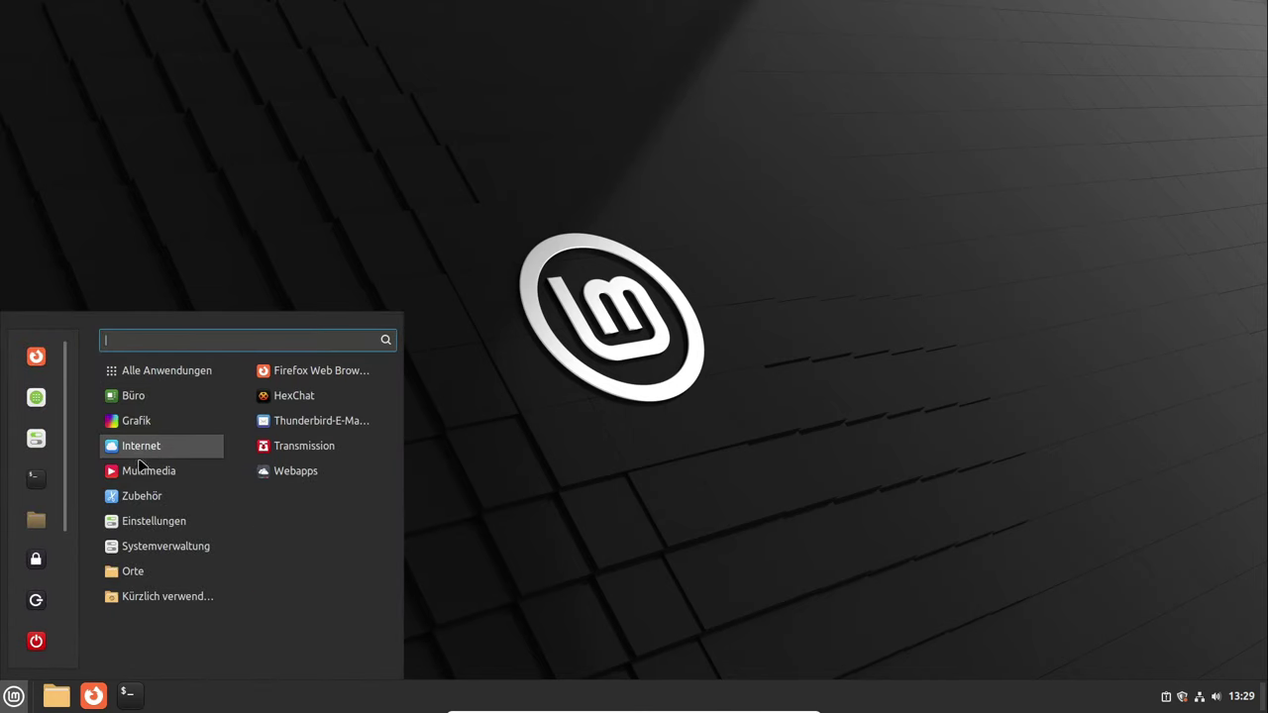
mouse_move(142, 473)
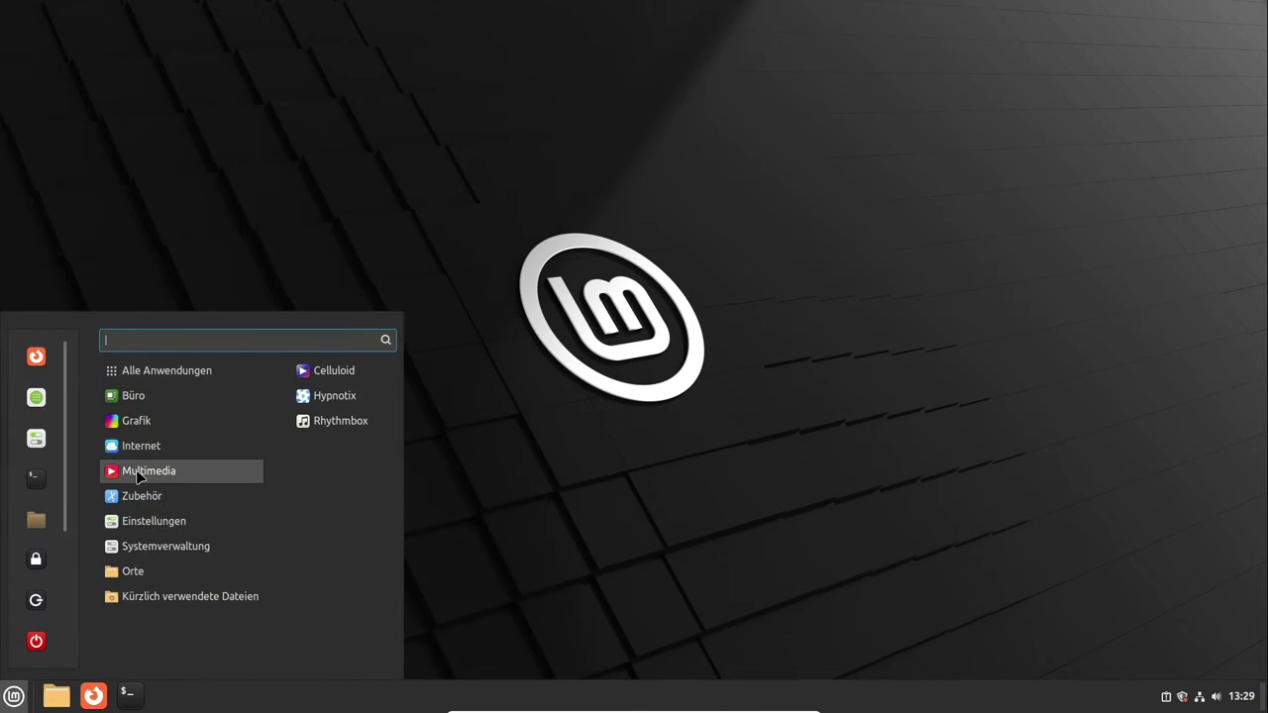
Launch Hypnotix, browse Free-TV's German channels from Das Erste to NDR International, then close it
click(335, 396)
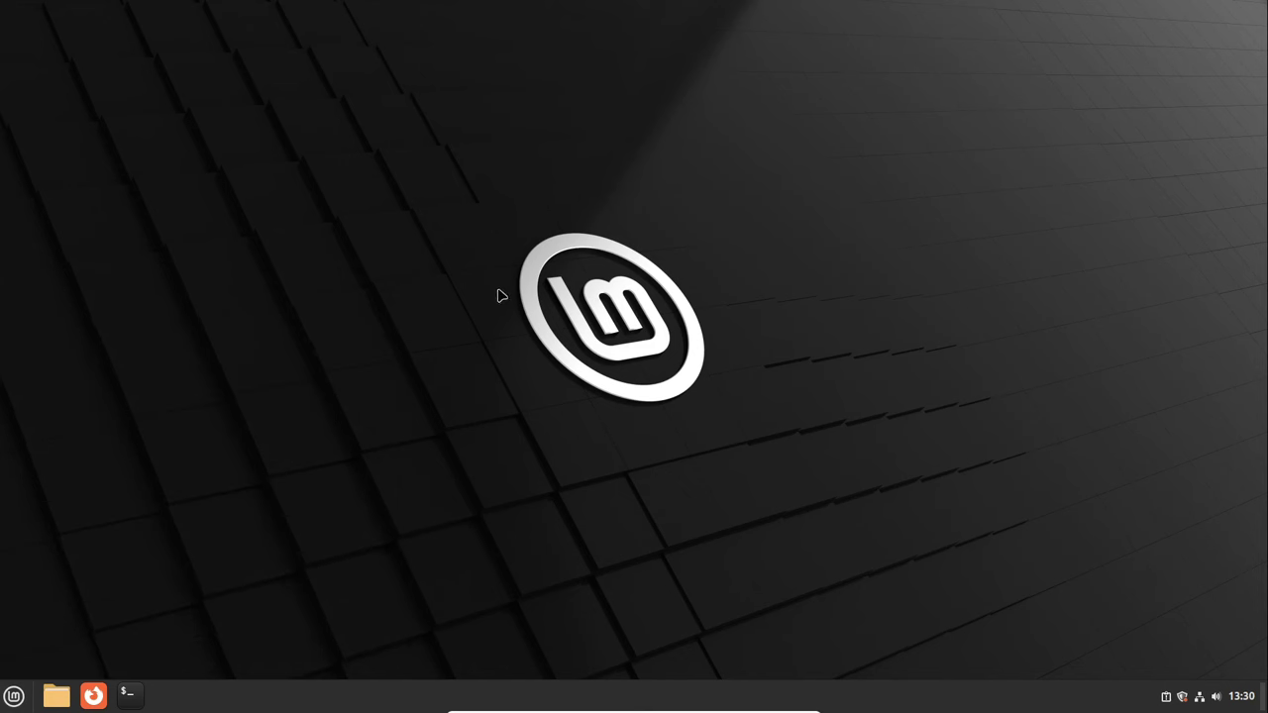
drag(551, 187, 542, 166)
click(431, 314)
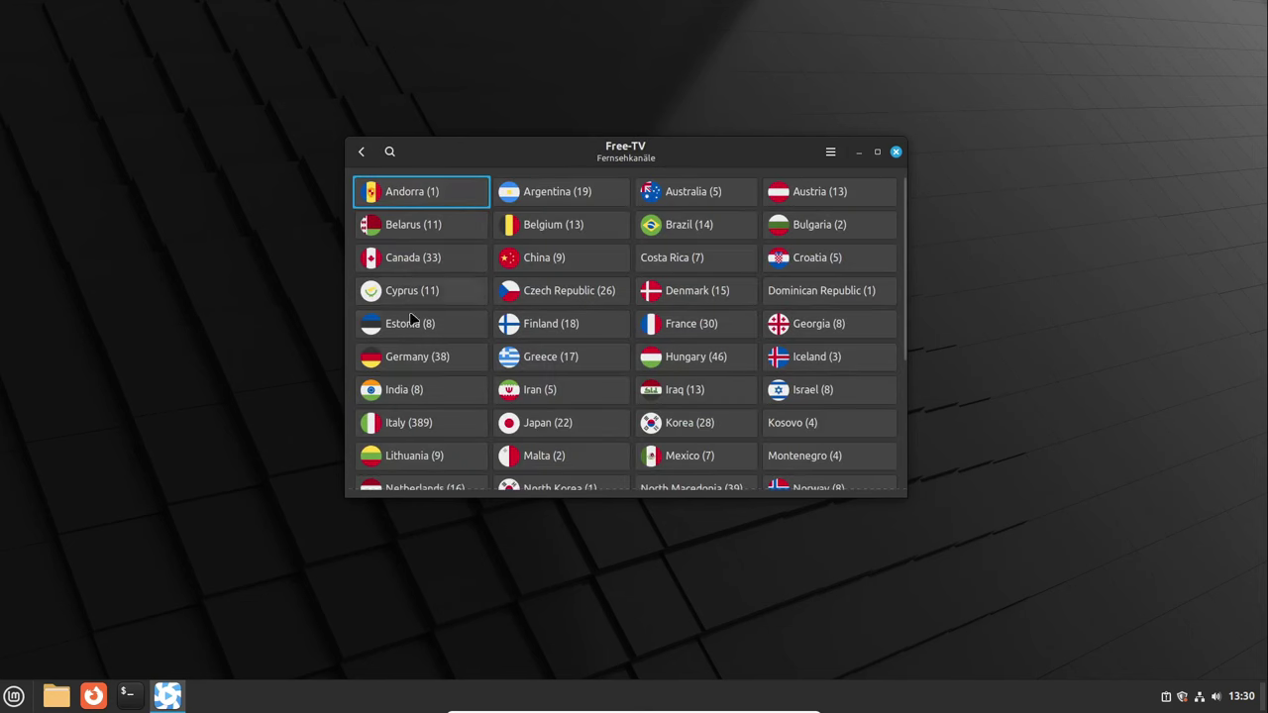
click(410, 362)
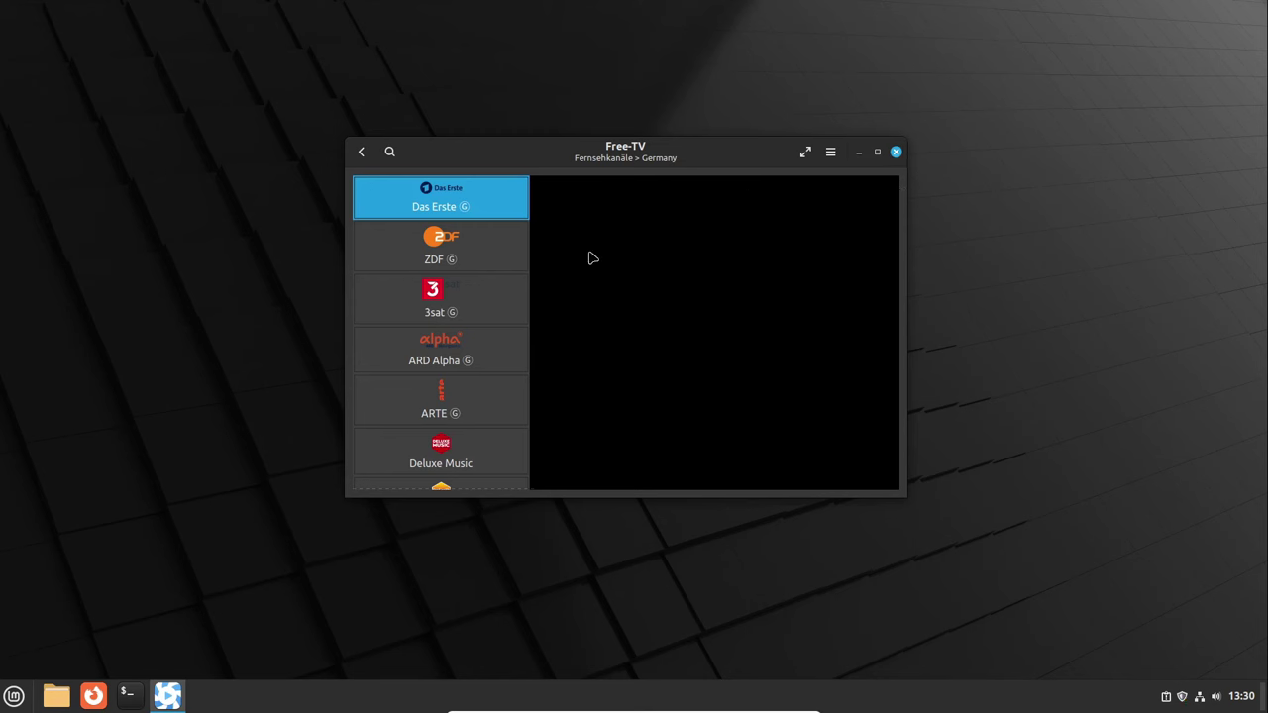
scroll(430, 380, down, 10)
scroll(424, 384, down, 15)
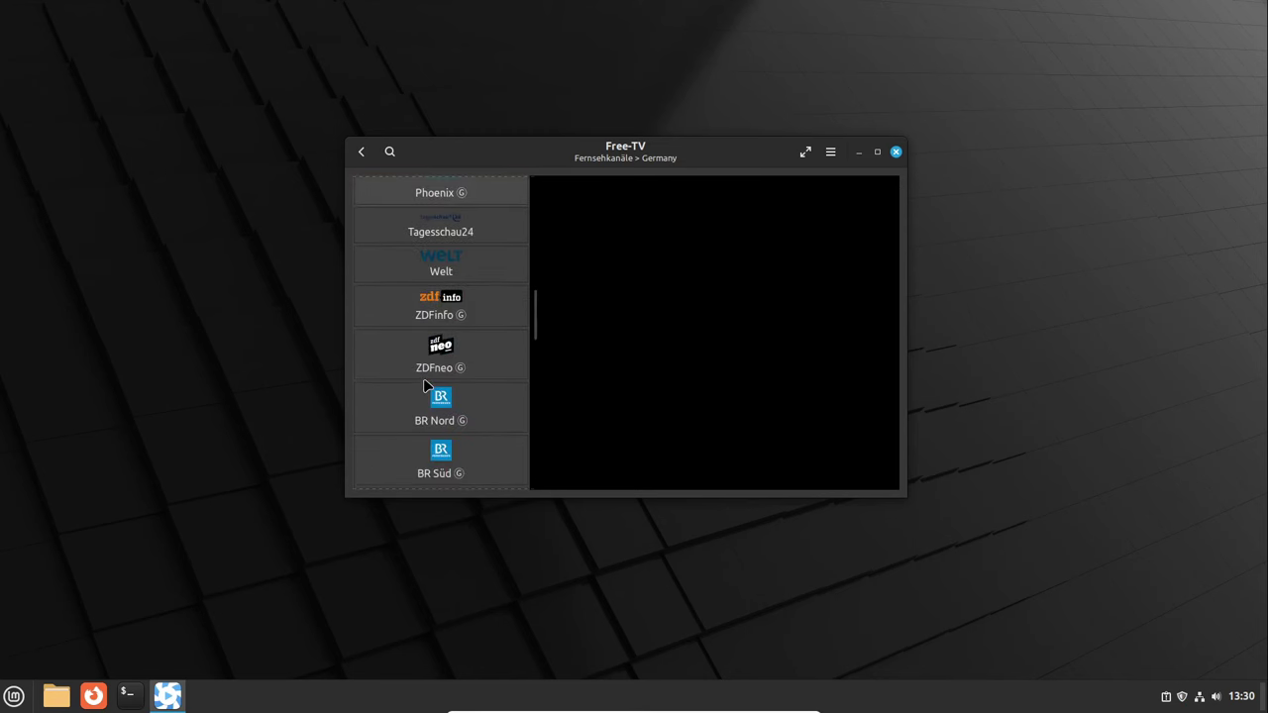
click(897, 152)
Launch the Bildschirmfoto screenshot tool from Zubehör and open the home folder in Files
click(16, 694)
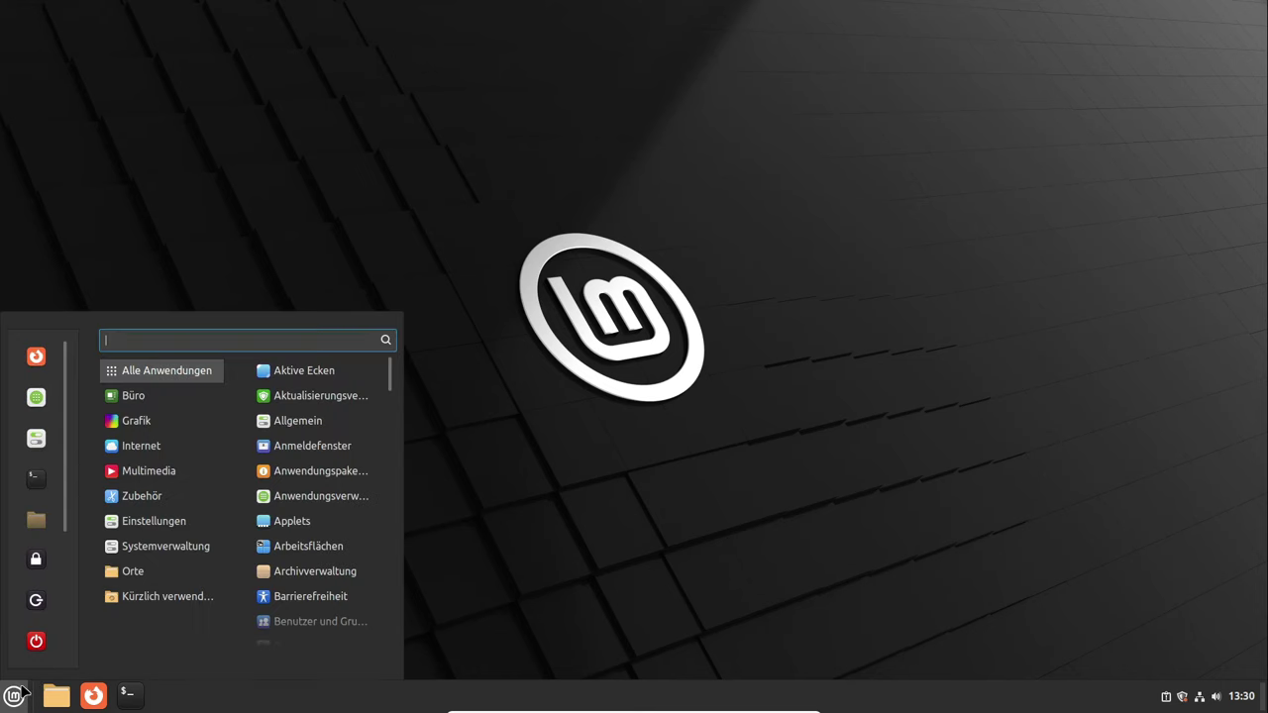
mouse_move(142, 482)
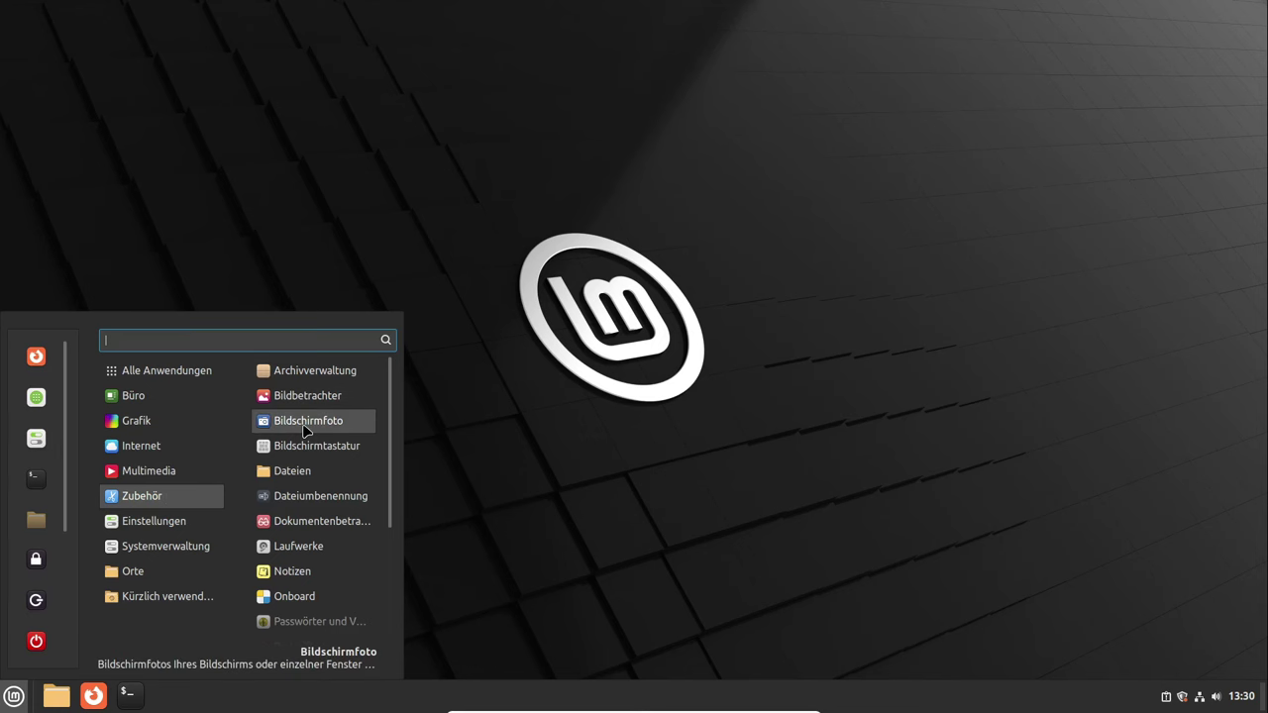
click(306, 422)
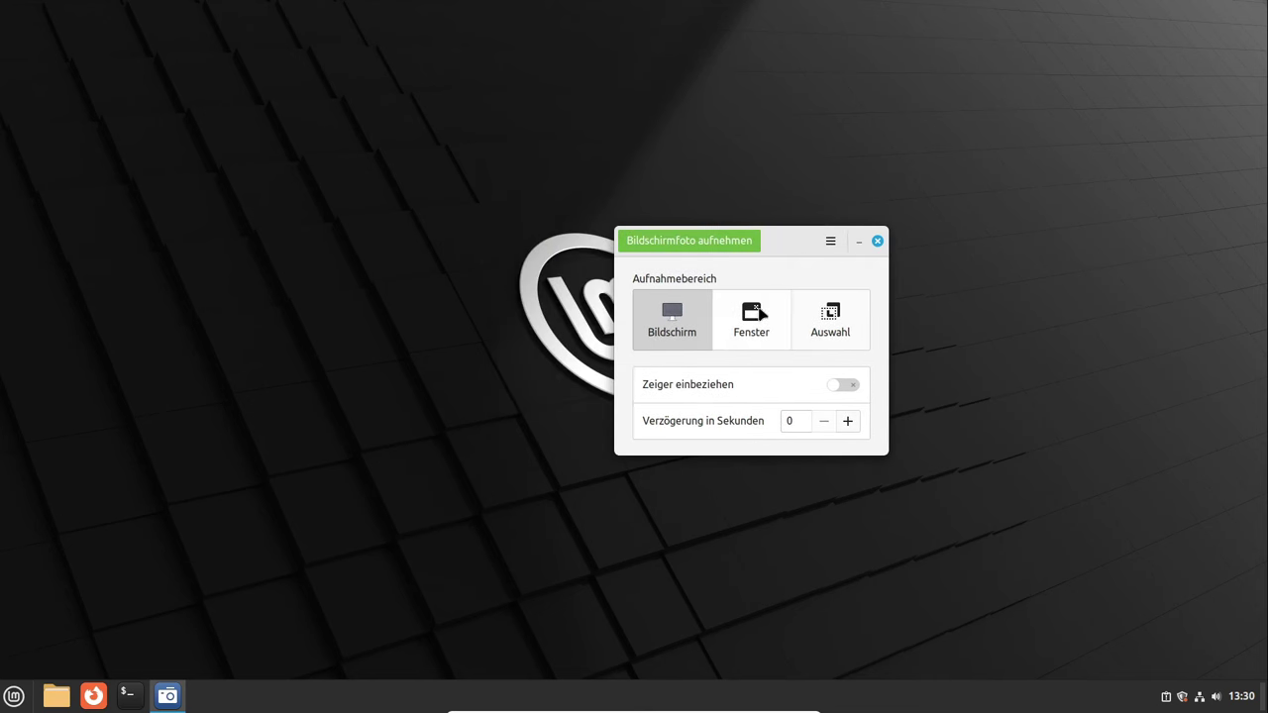
click(57, 699)
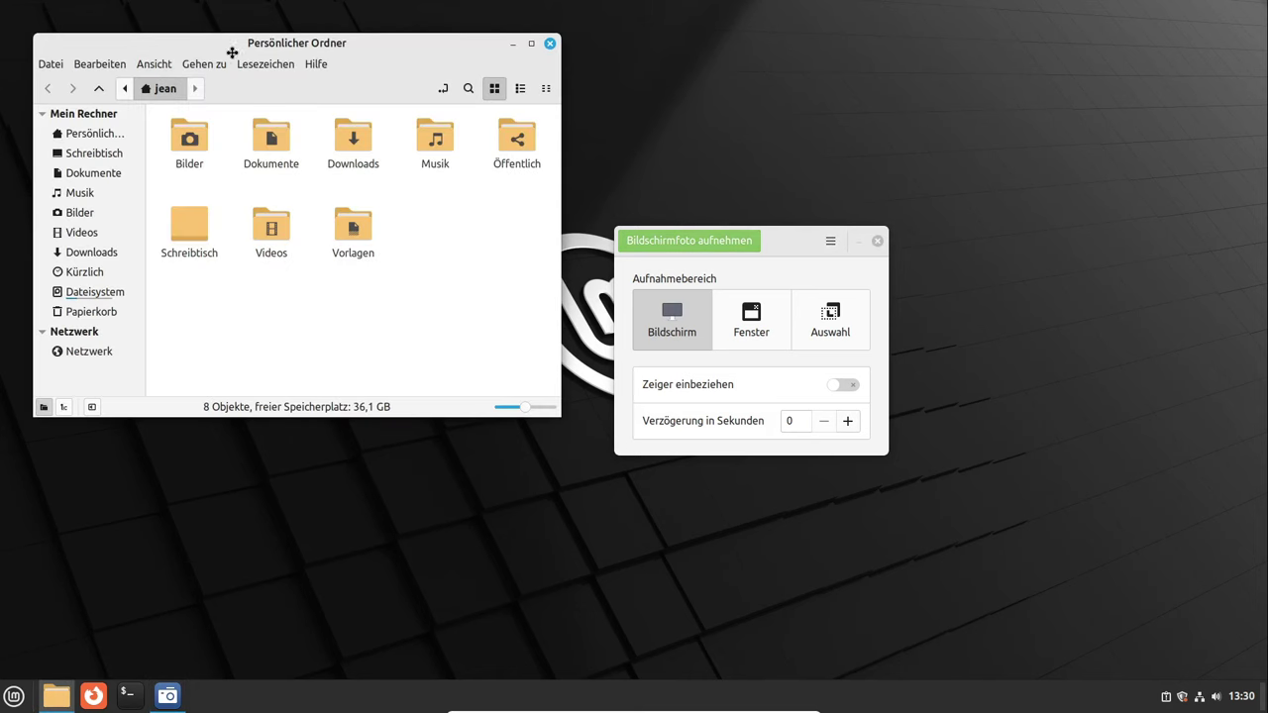
Take a Fenster-mode screenshot of the home folder window and discard it with Abbrechen
click(800, 243)
click(745, 327)
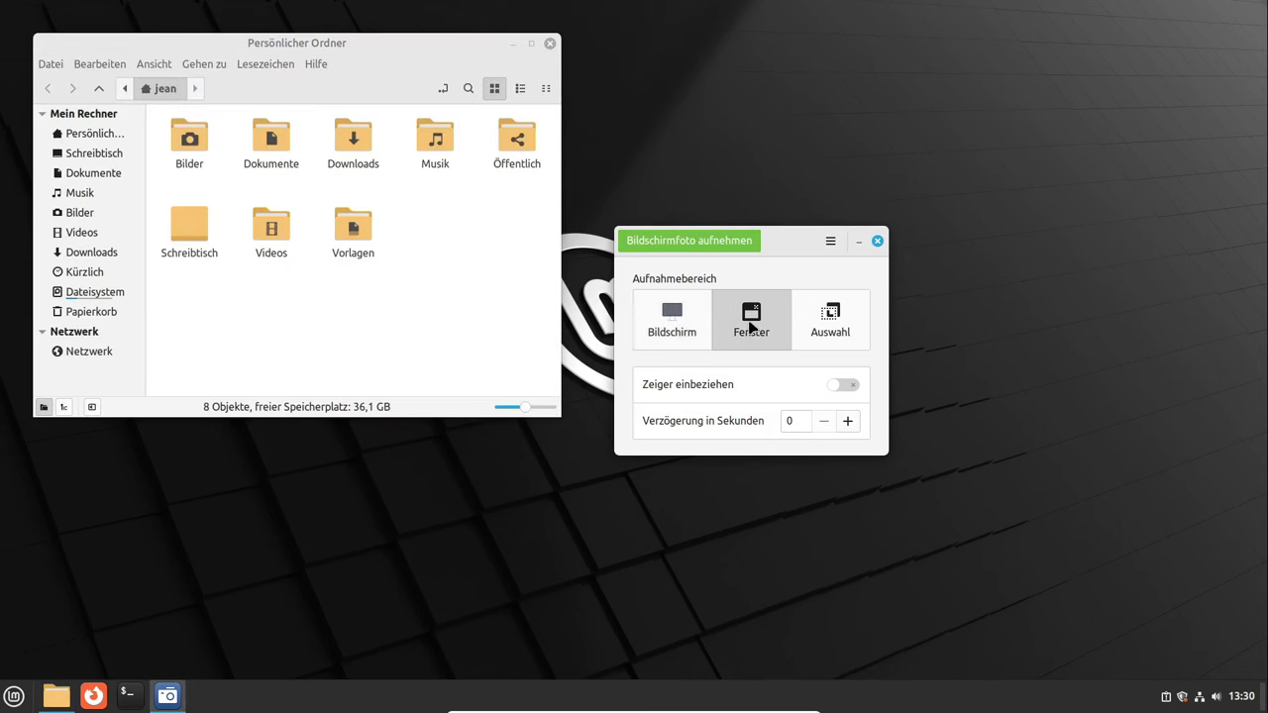
click(700, 238)
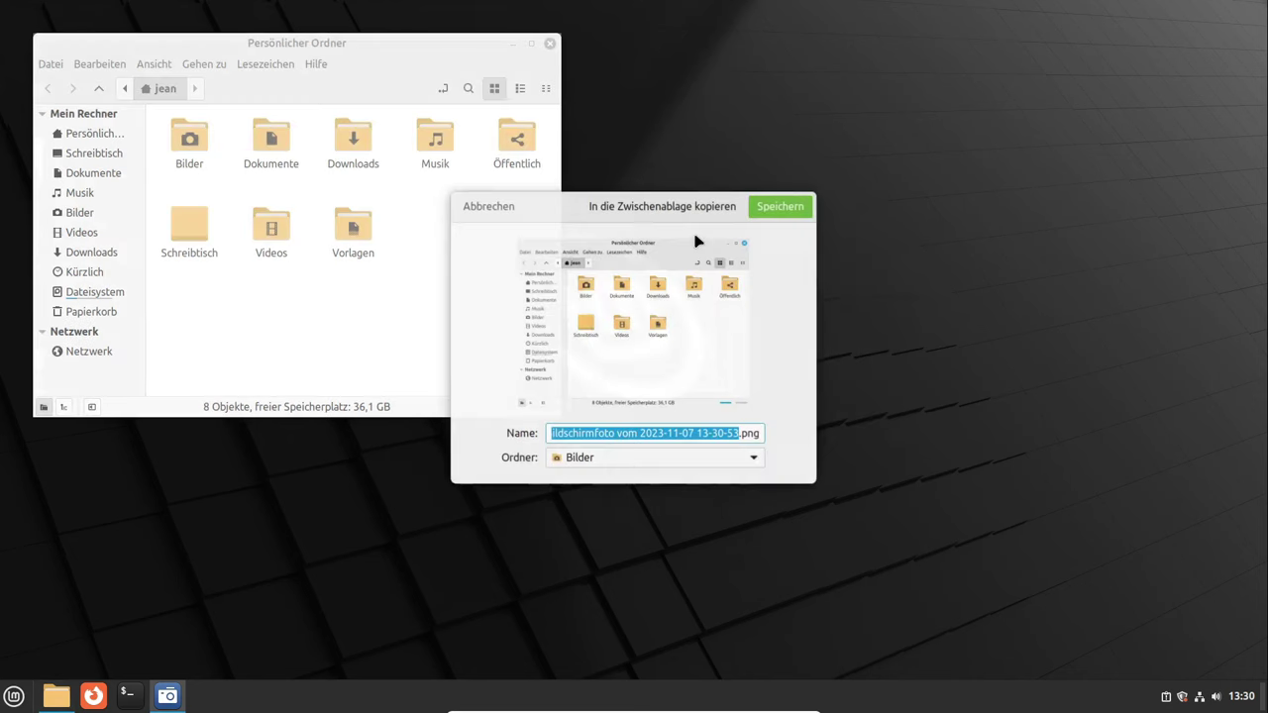
click(474, 210)
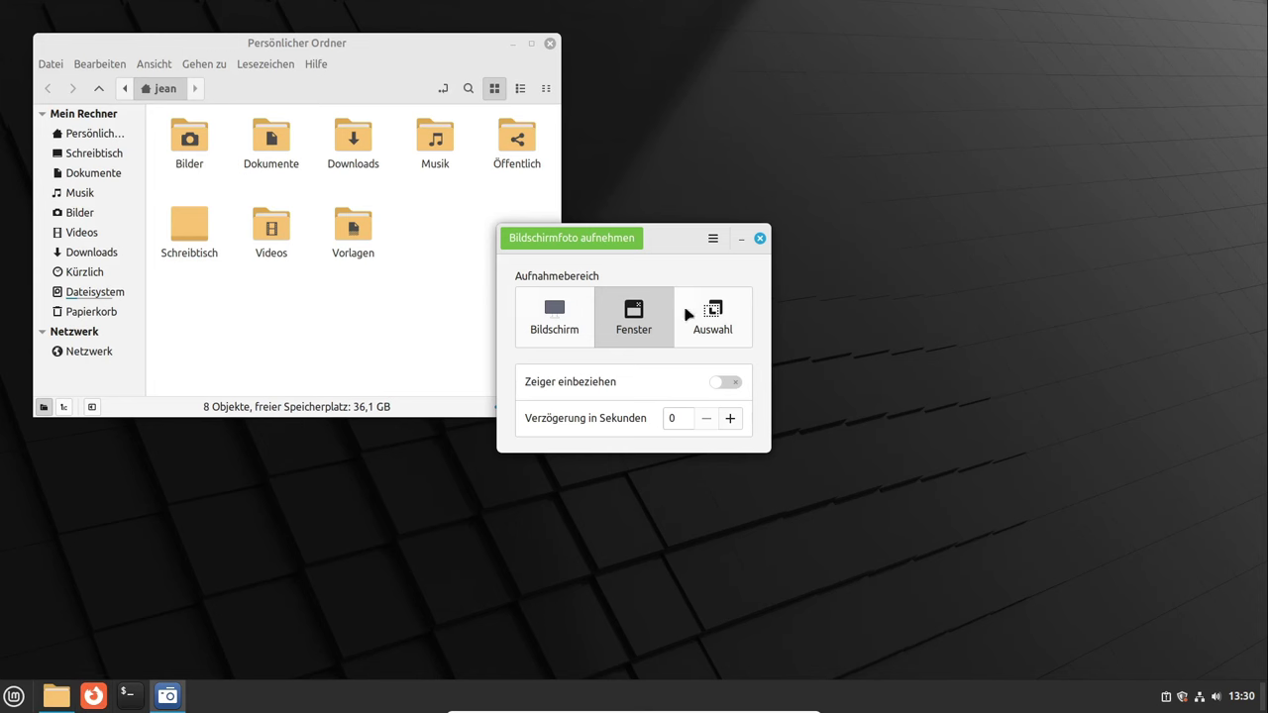
Take an Auswahl-mode area screenshot of the folder icons, discard it, and close the tool
click(708, 319)
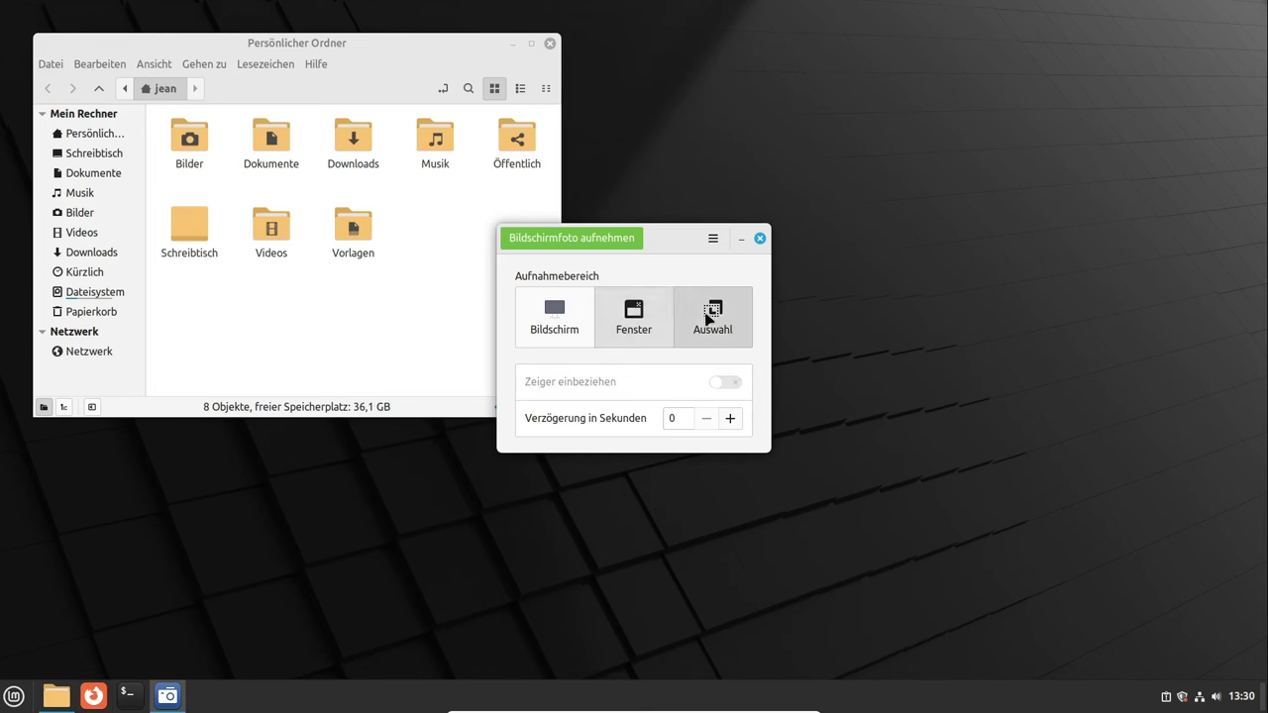
click(584, 248)
drag(163, 106, 470, 280)
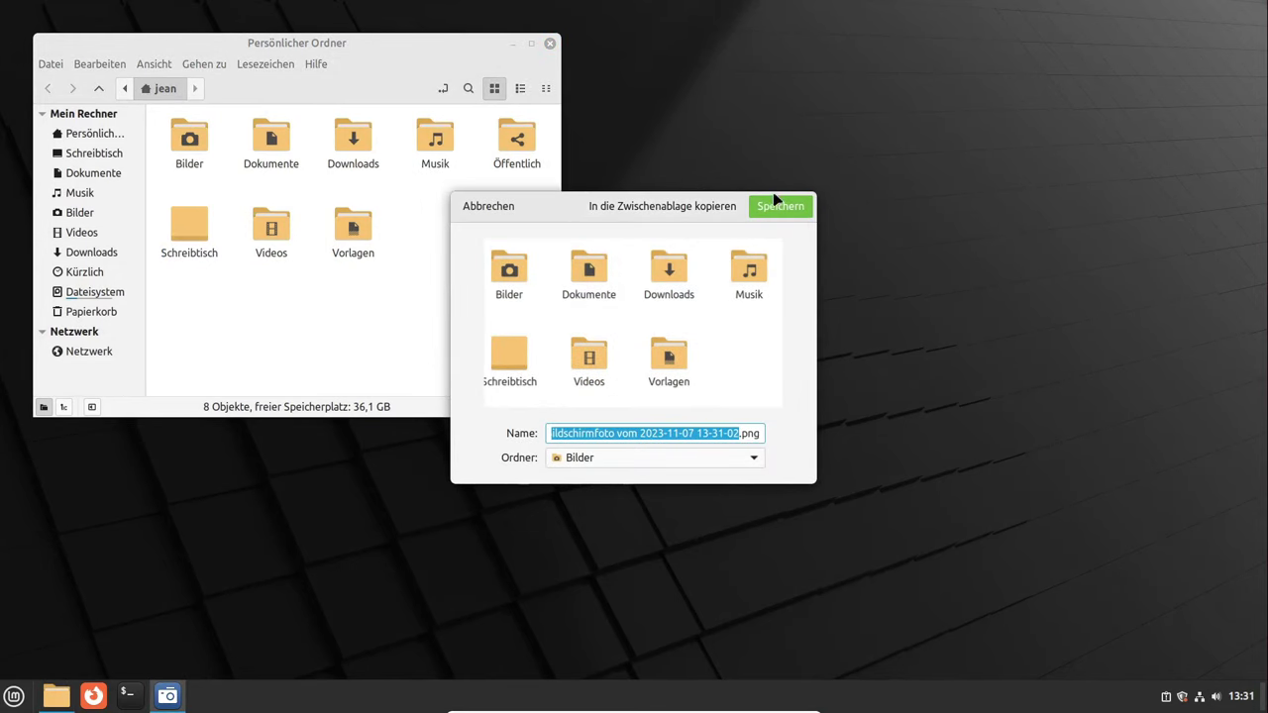
click(495, 206)
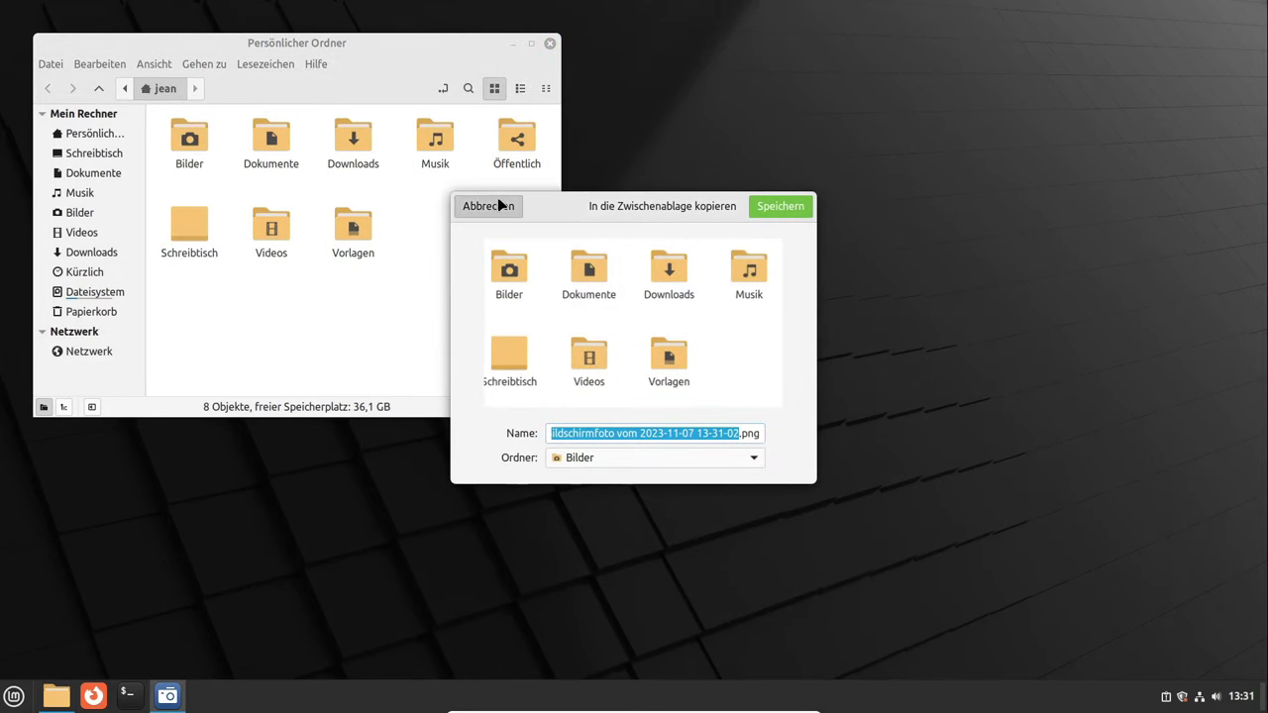
click(760, 239)
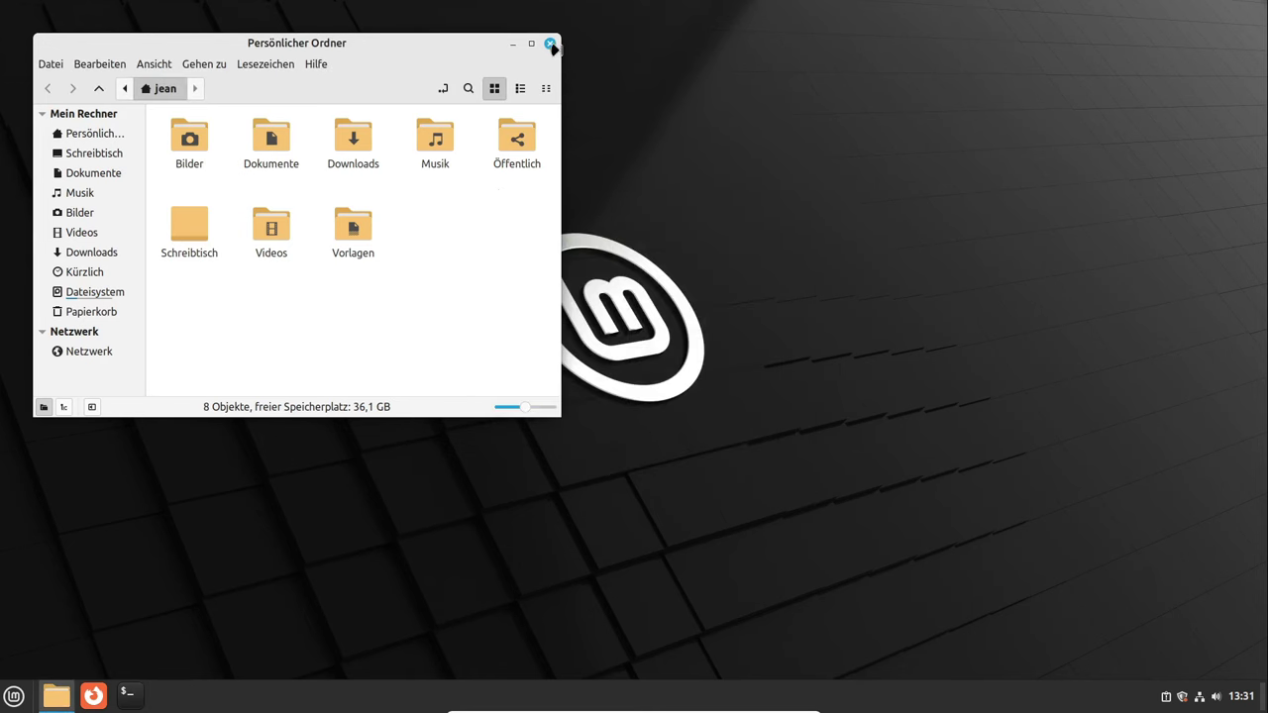
Close the home folder window and browse the application menu's Zubehör category
click(550, 43)
click(14, 697)
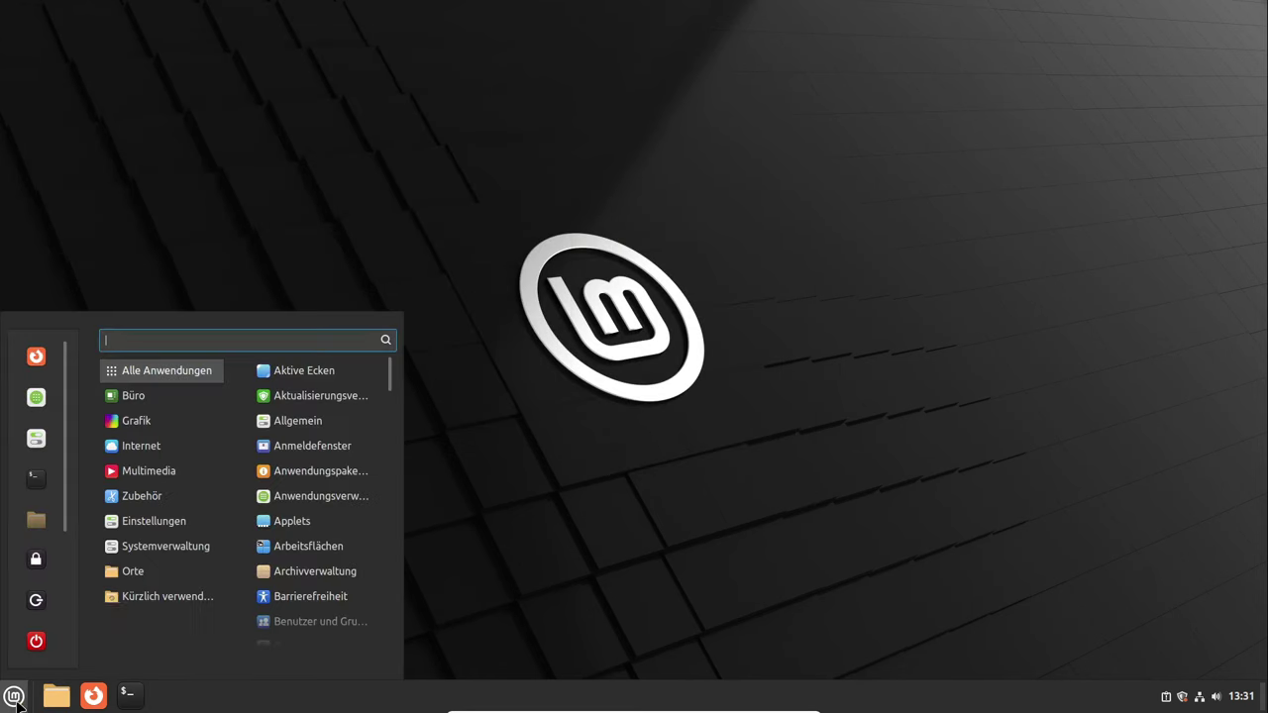
mouse_move(163, 496)
scroll(320, 500, down, 5)
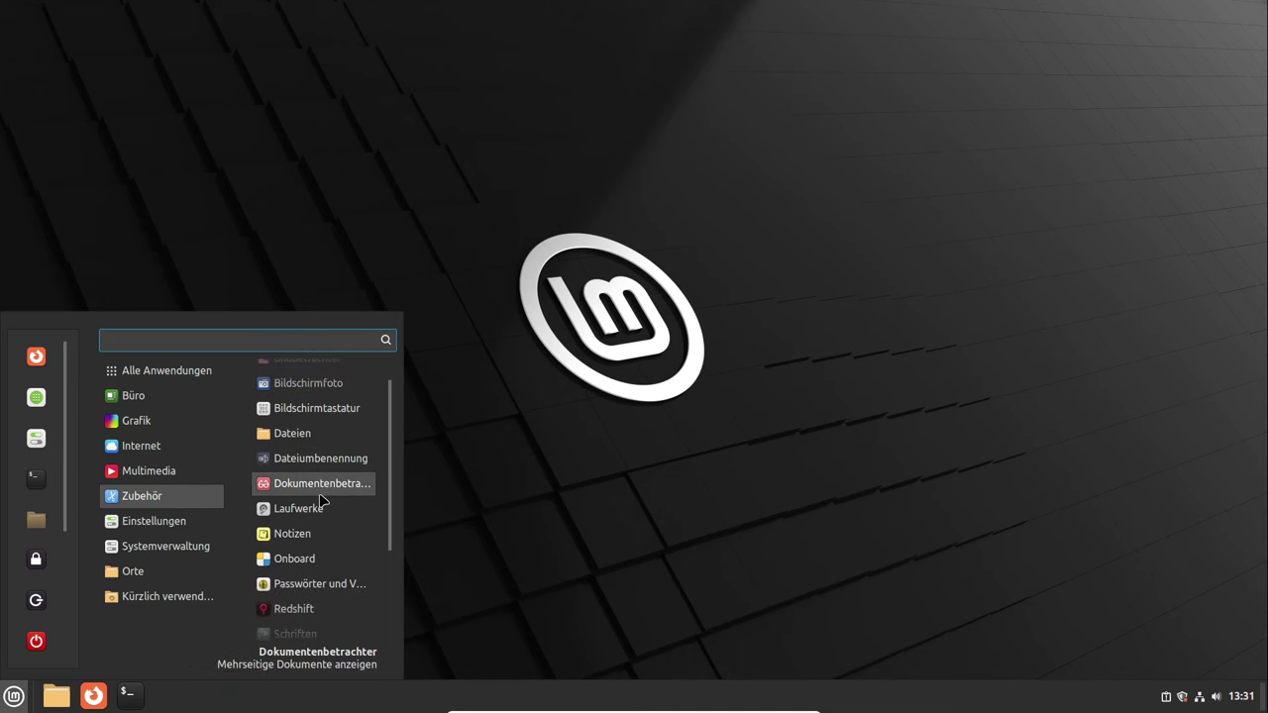
scroll(320, 500, up, 5)
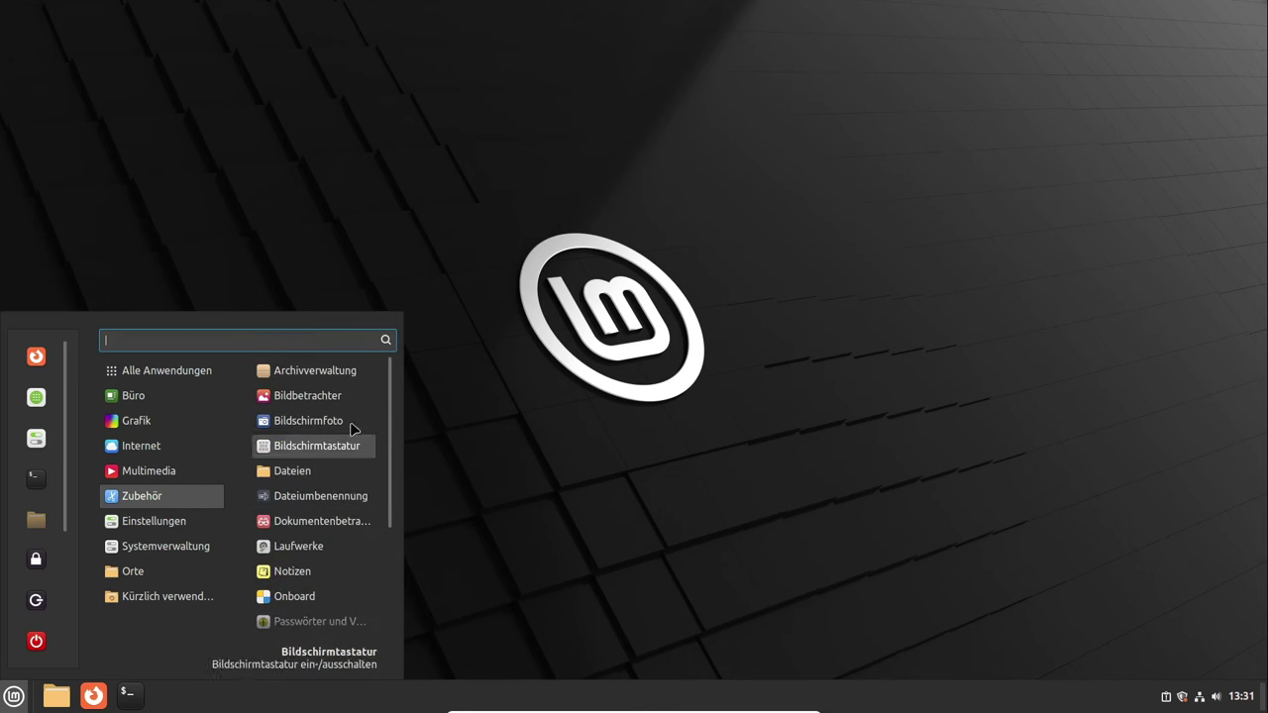
Enlarge the menu slightly, close it, and choose 'Hintergrund des Schreibtisches ändern' from the desktop
drag(396, 315, 452, 286)
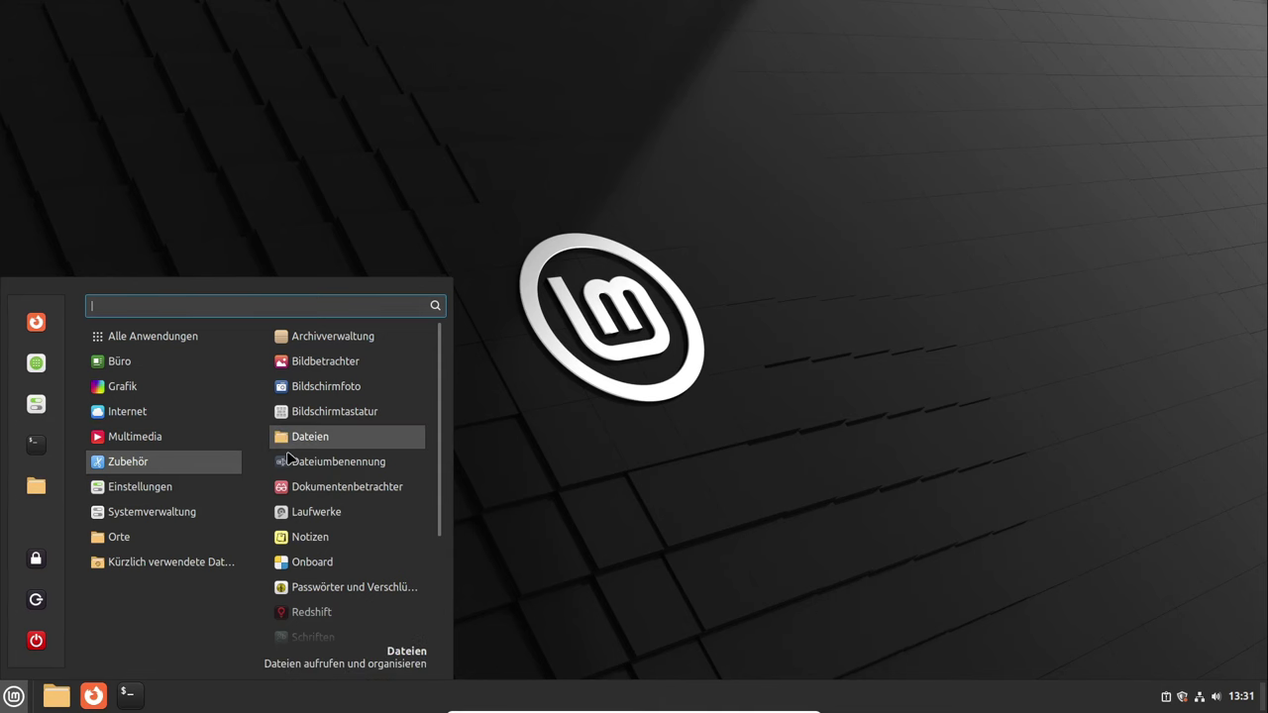
mouse_move(207, 495)
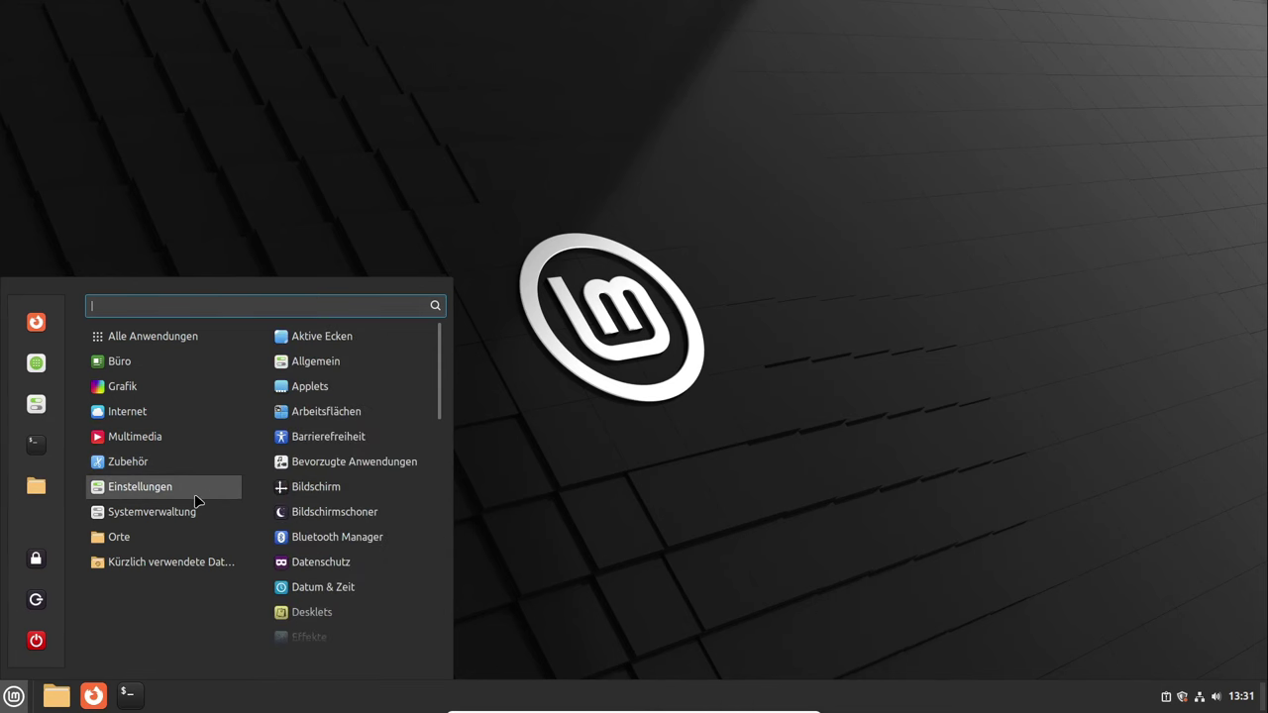
mouse_move(189, 467)
scroll(327, 458, down, 3)
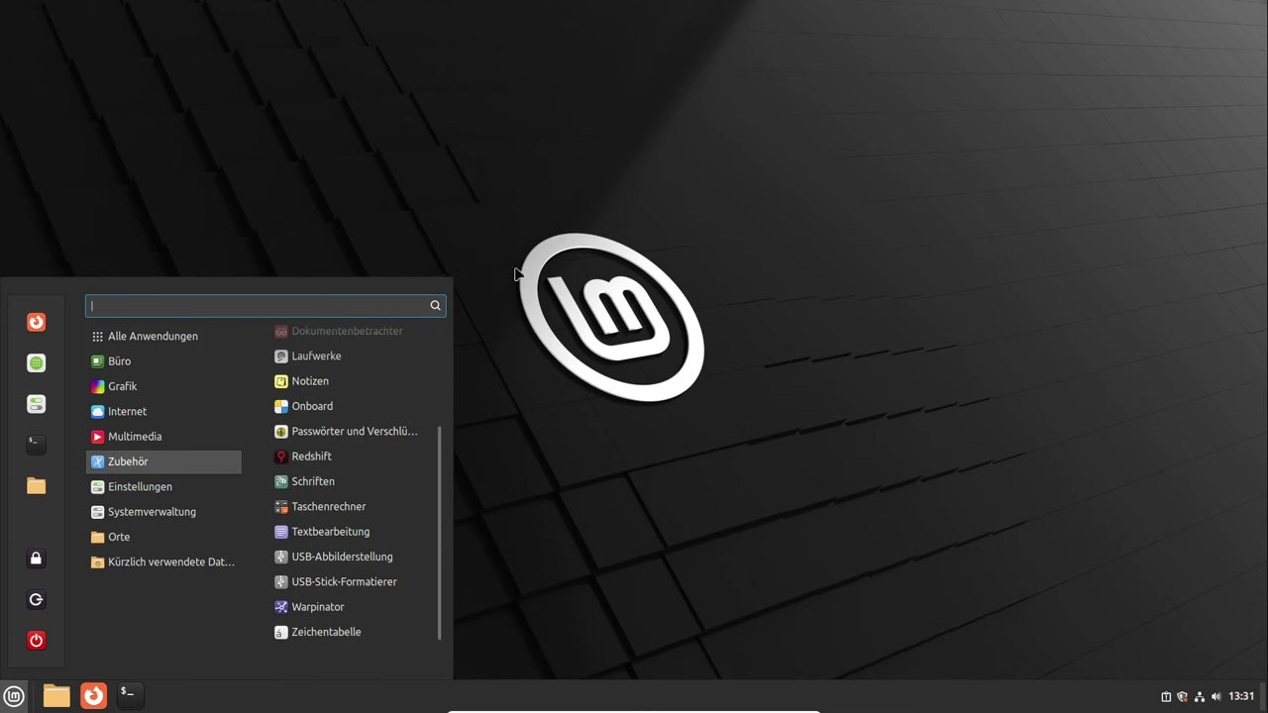
click(476, 184)
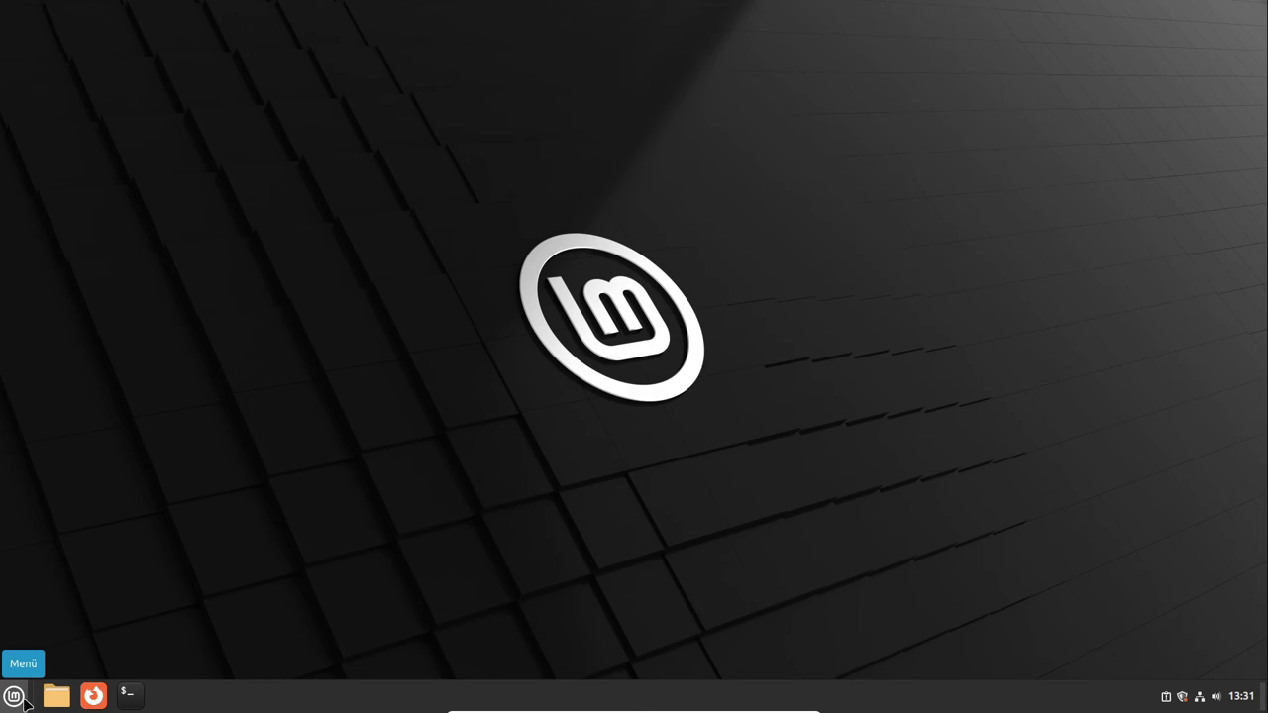
right_click(225, 308)
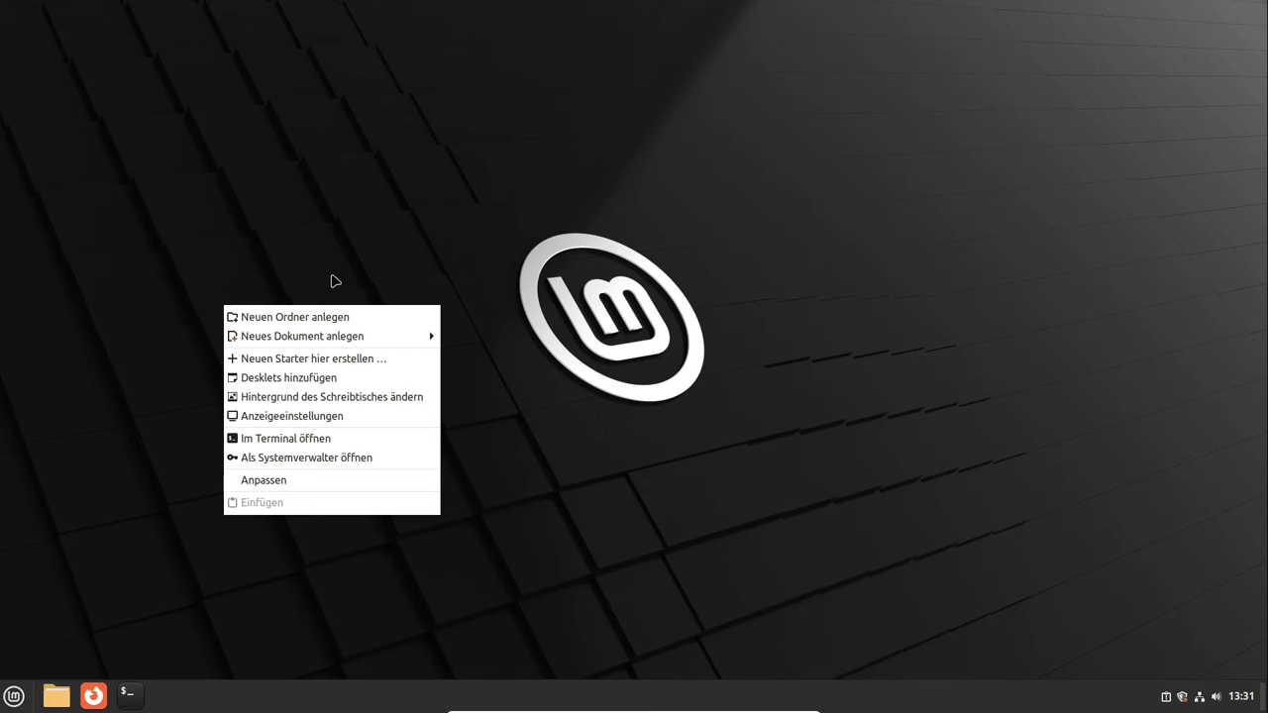
click(327, 397)
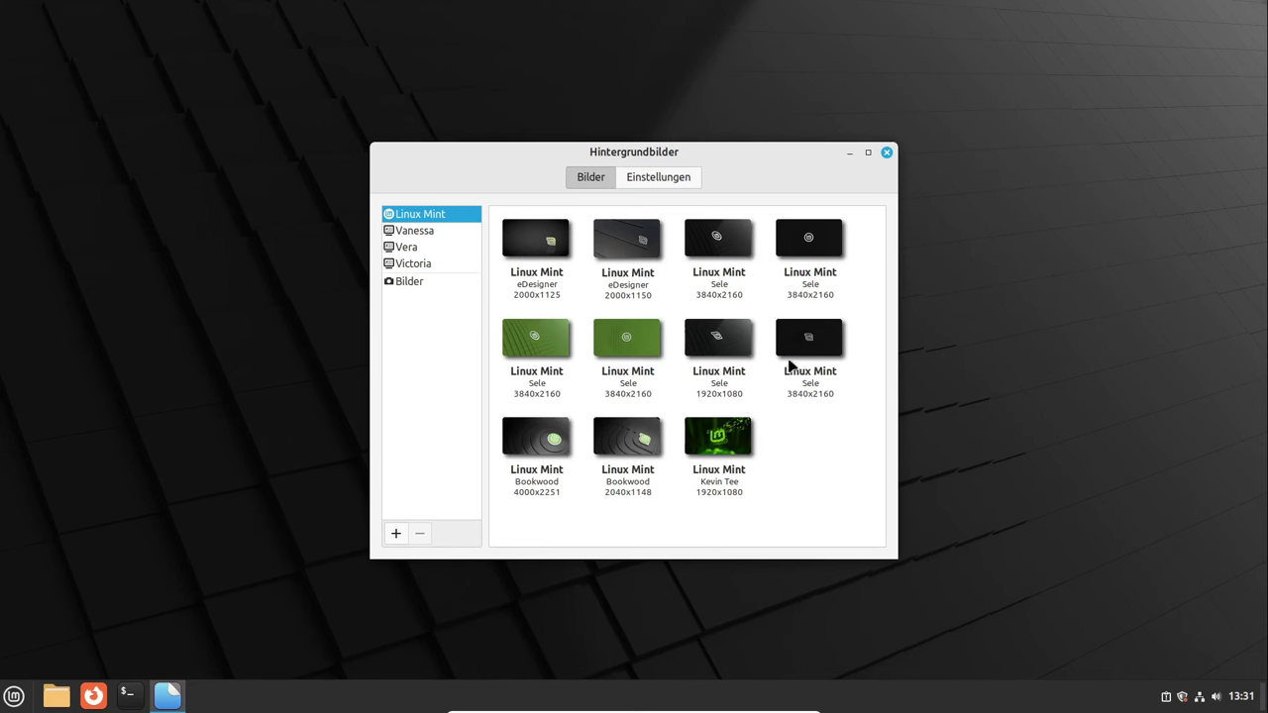
Browse the Vanessa, Vera and Victoria wallpaper collections
click(411, 237)
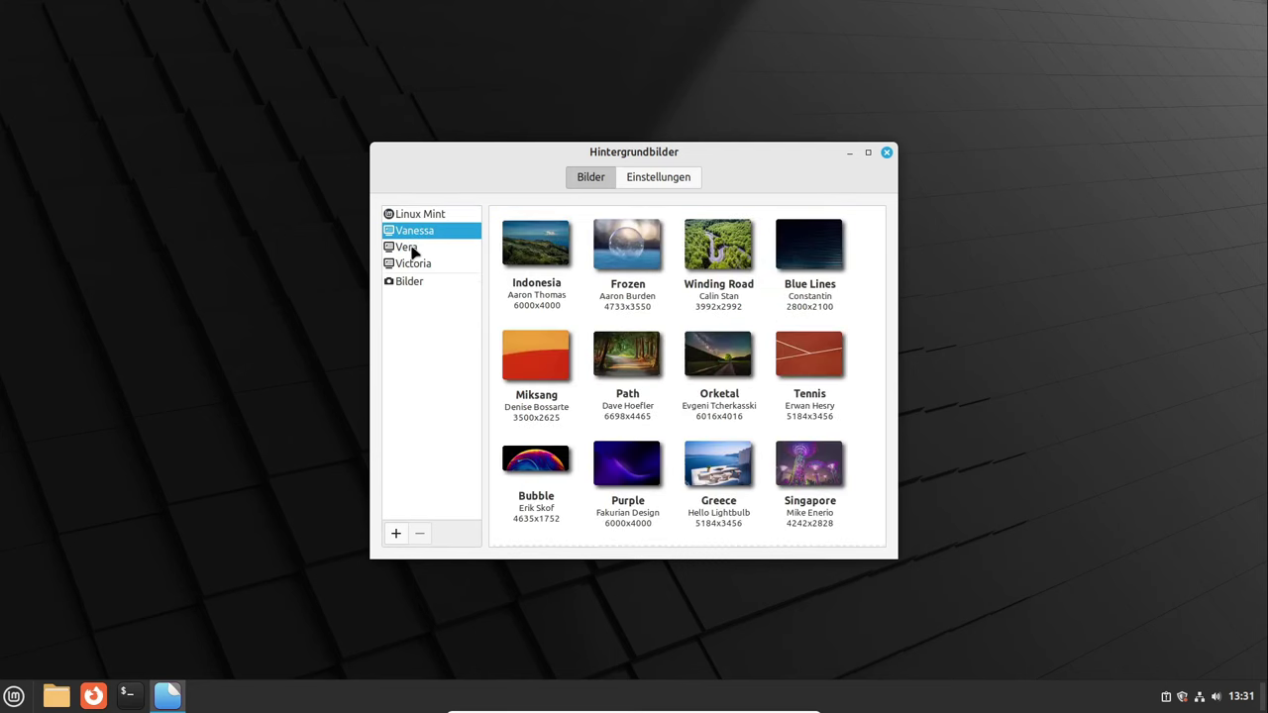
click(414, 250)
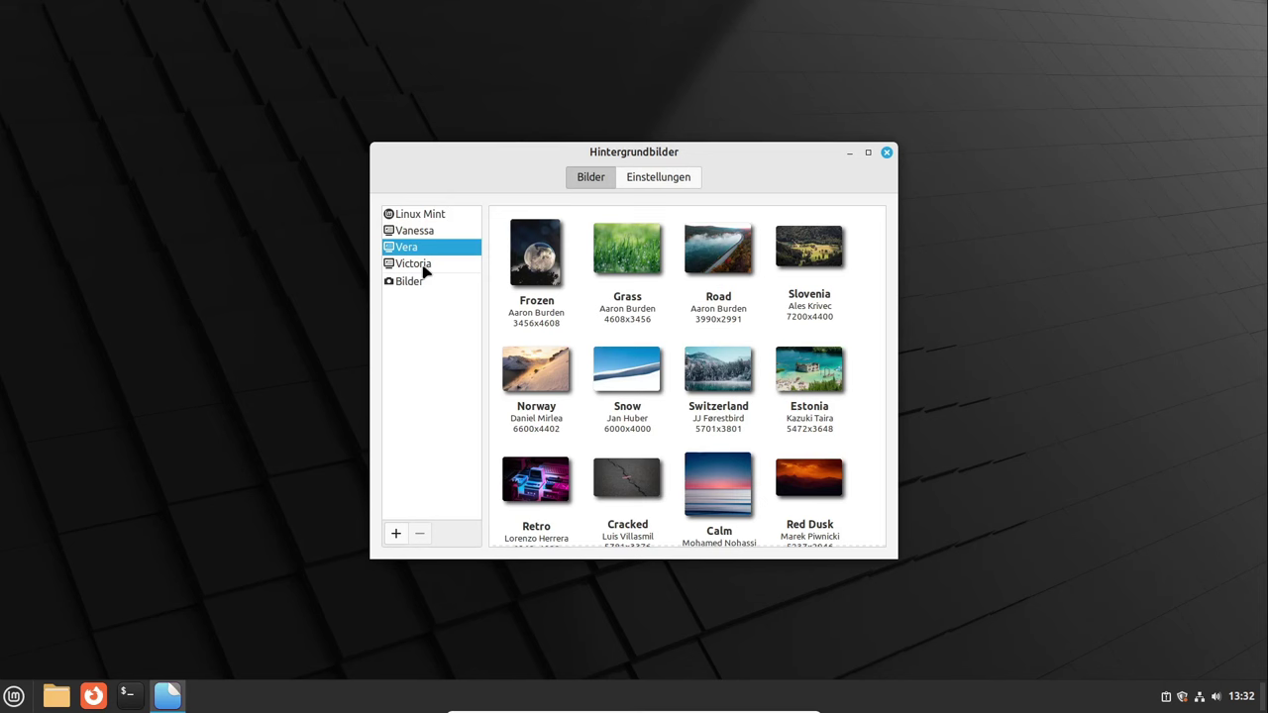
click(424, 268)
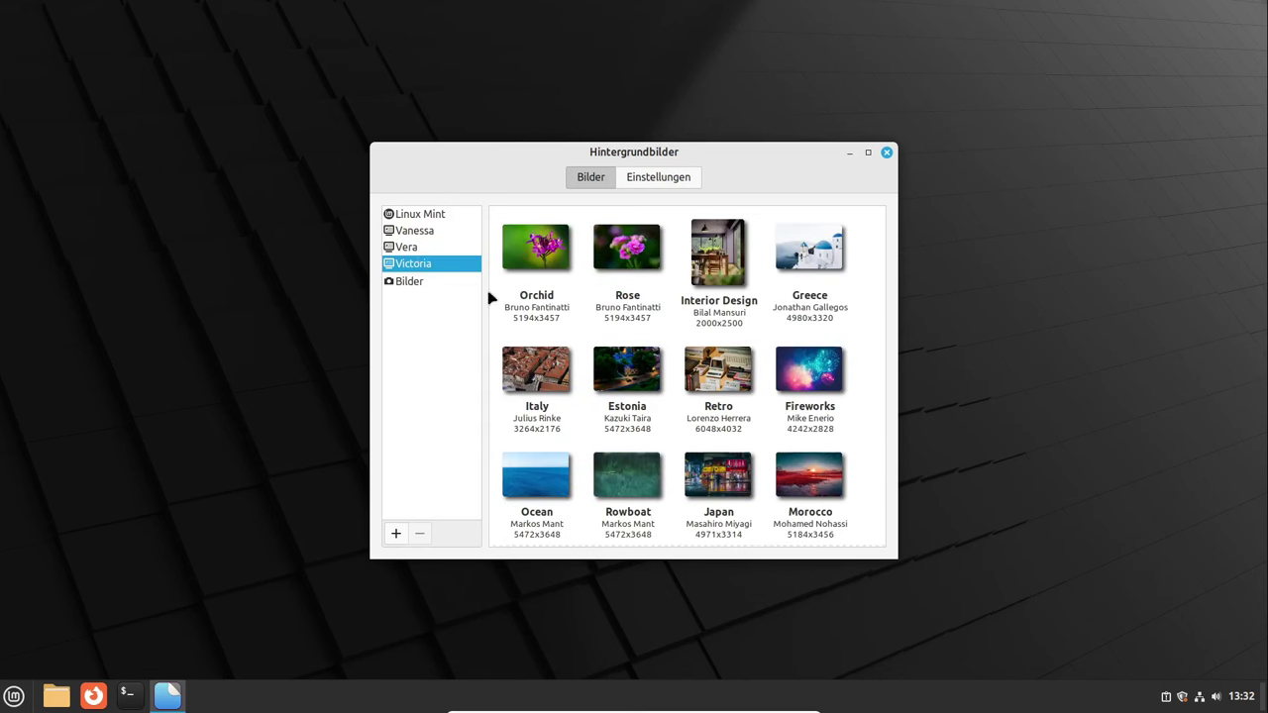
scroll(819, 450, down, 2)
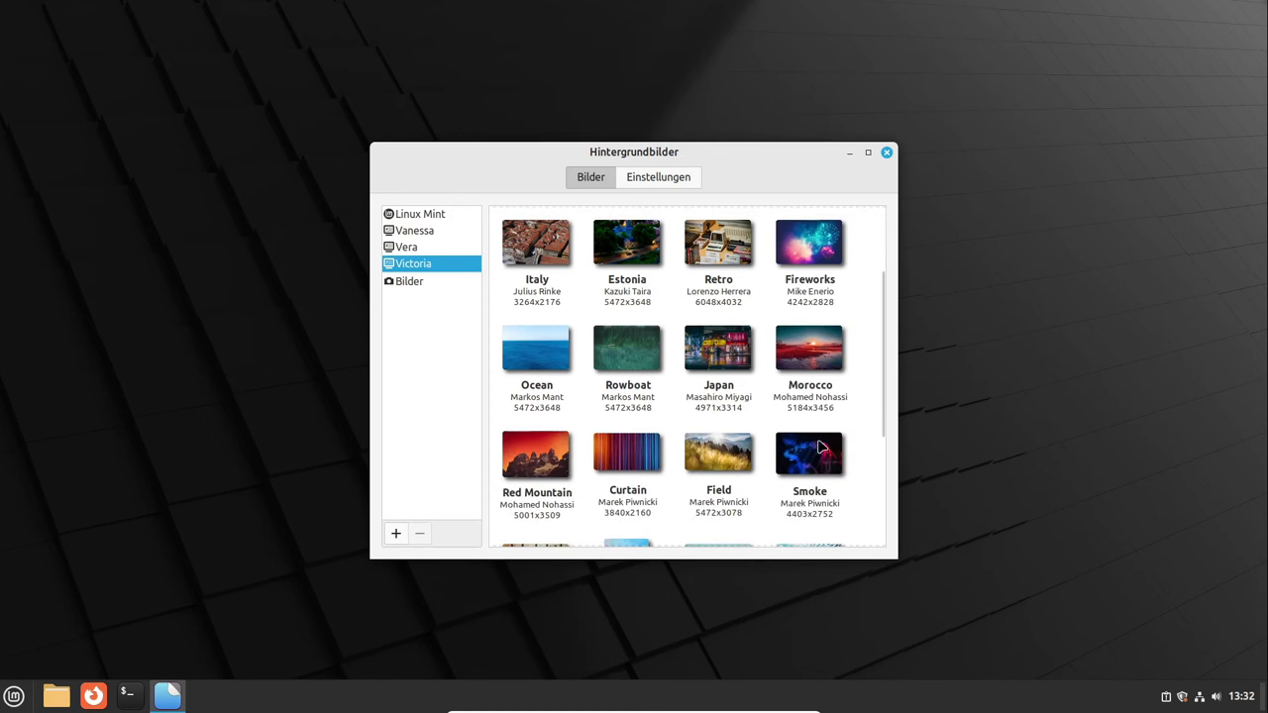
scroll(820, 446, down, 4)
scroll(817, 445, up, 6)
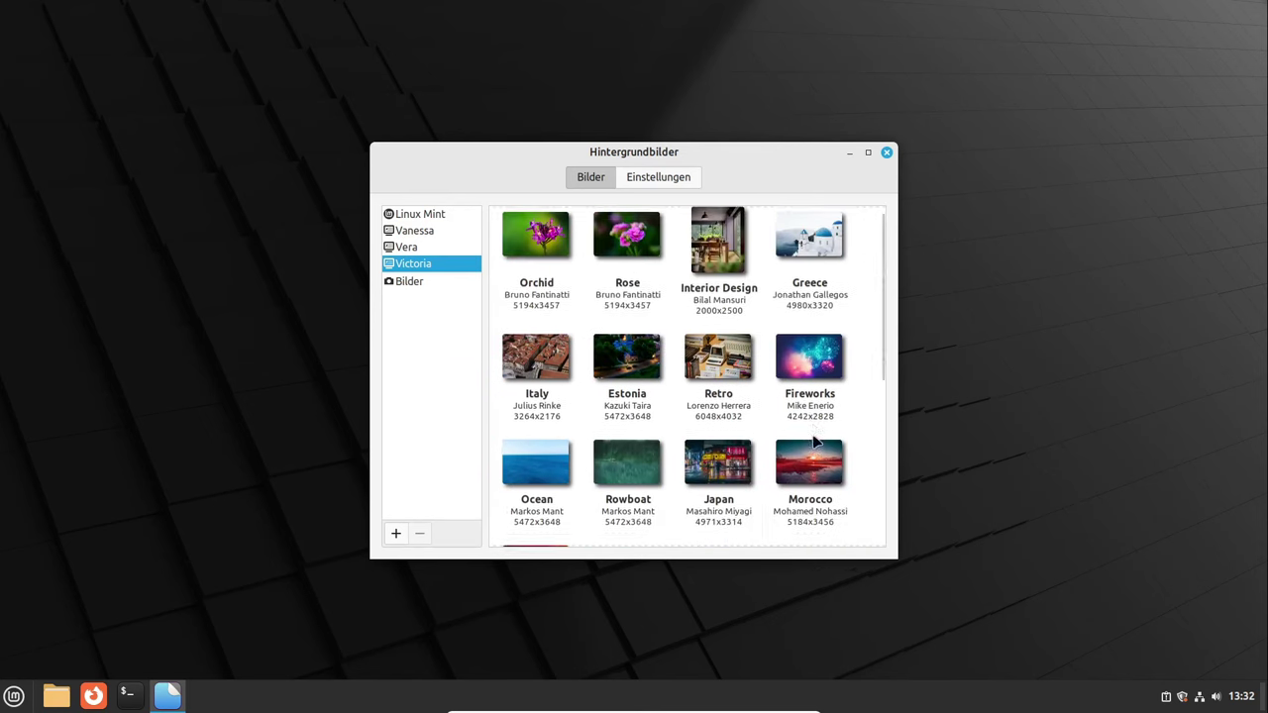
scroll(646, 458, down, 5)
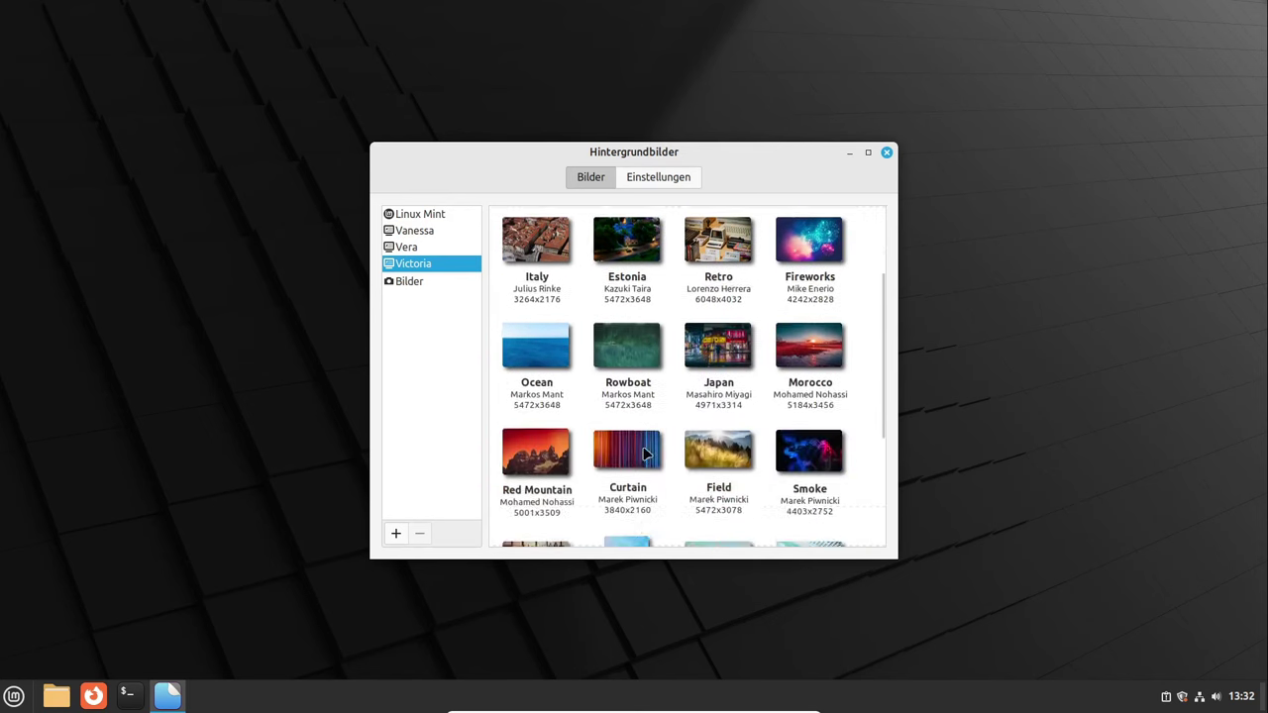
scroll(642, 451, up, 4)
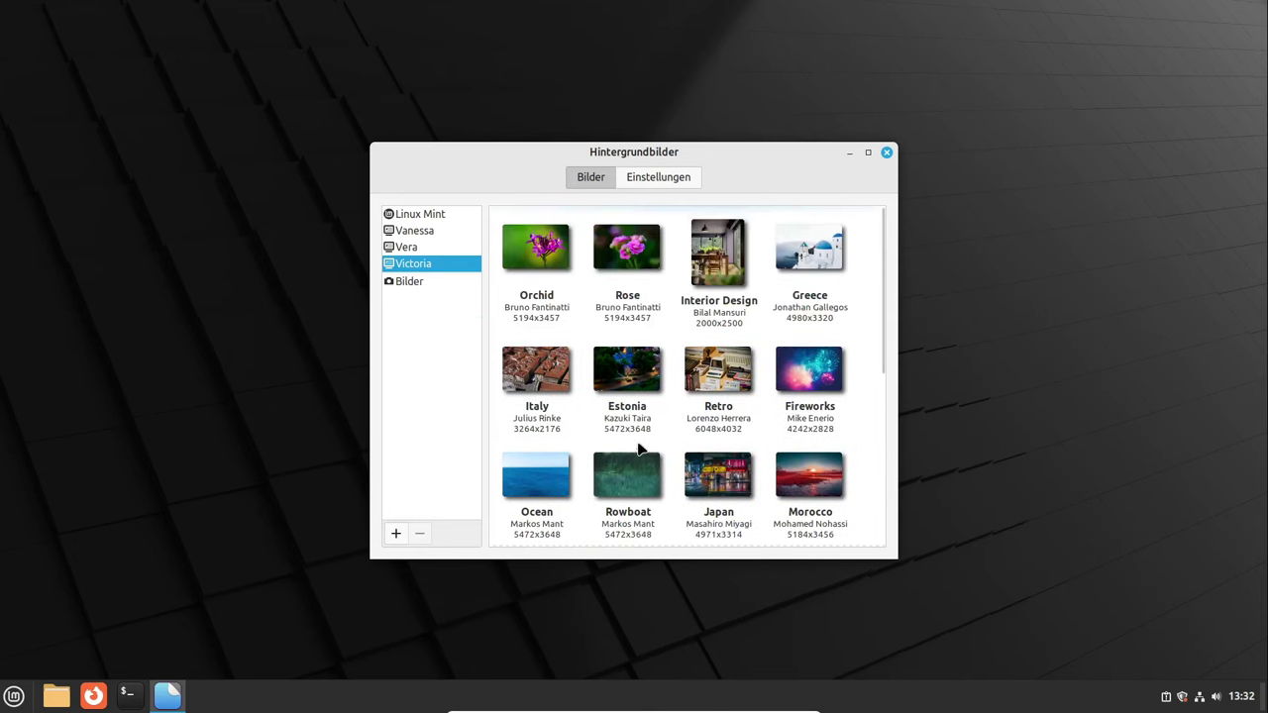
Return to the Vera collection and set the snowy Germany photo as wallpaper
click(407, 248)
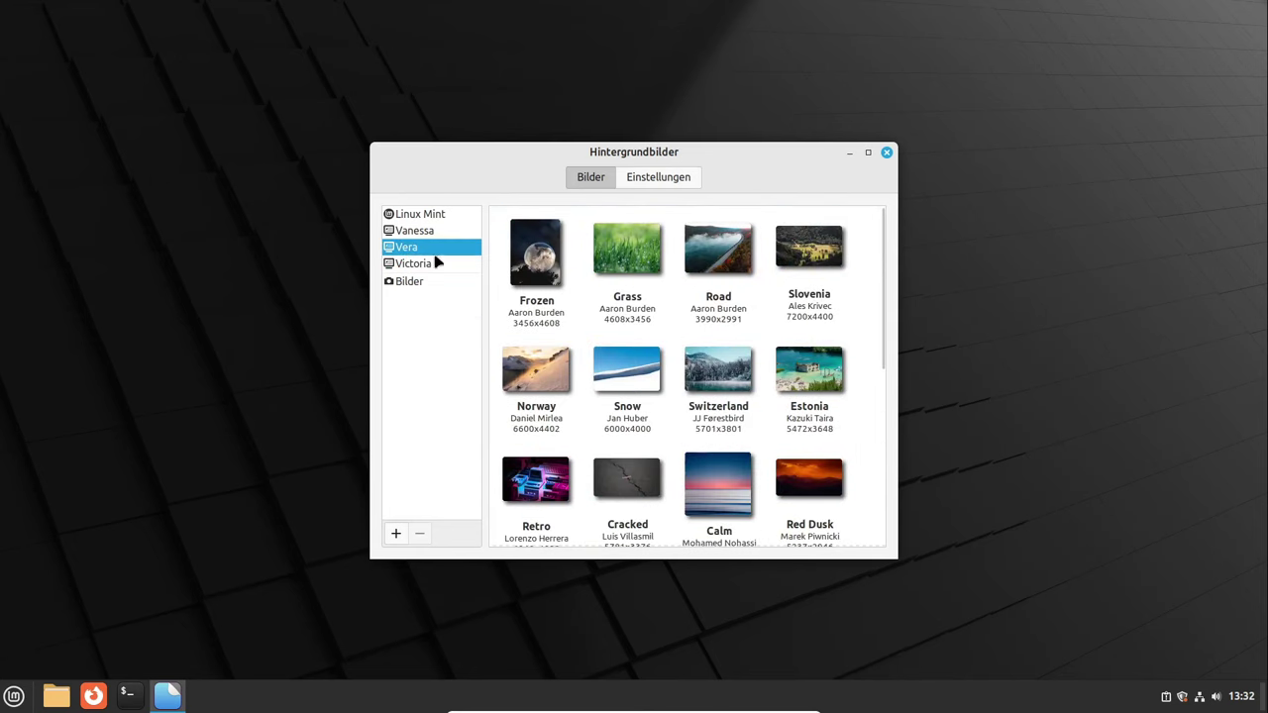
scroll(617, 327, down, 6)
scroll(617, 332, up, 1)
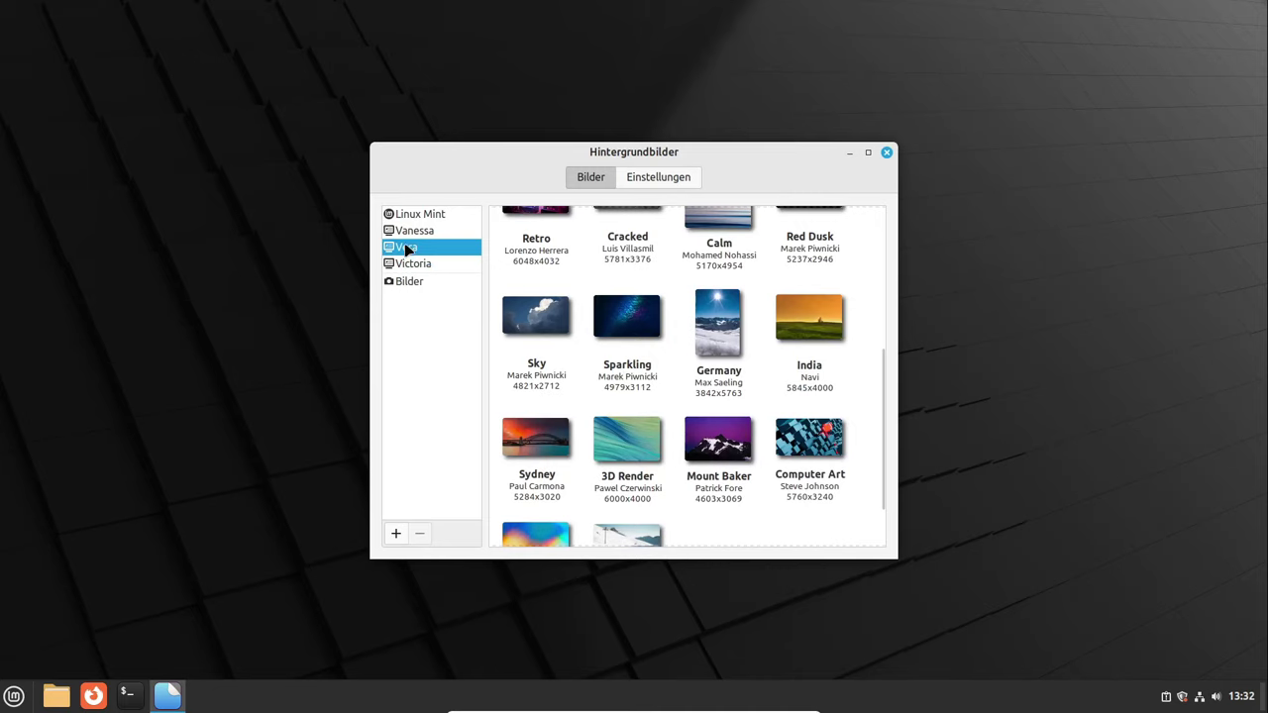
click(725, 334)
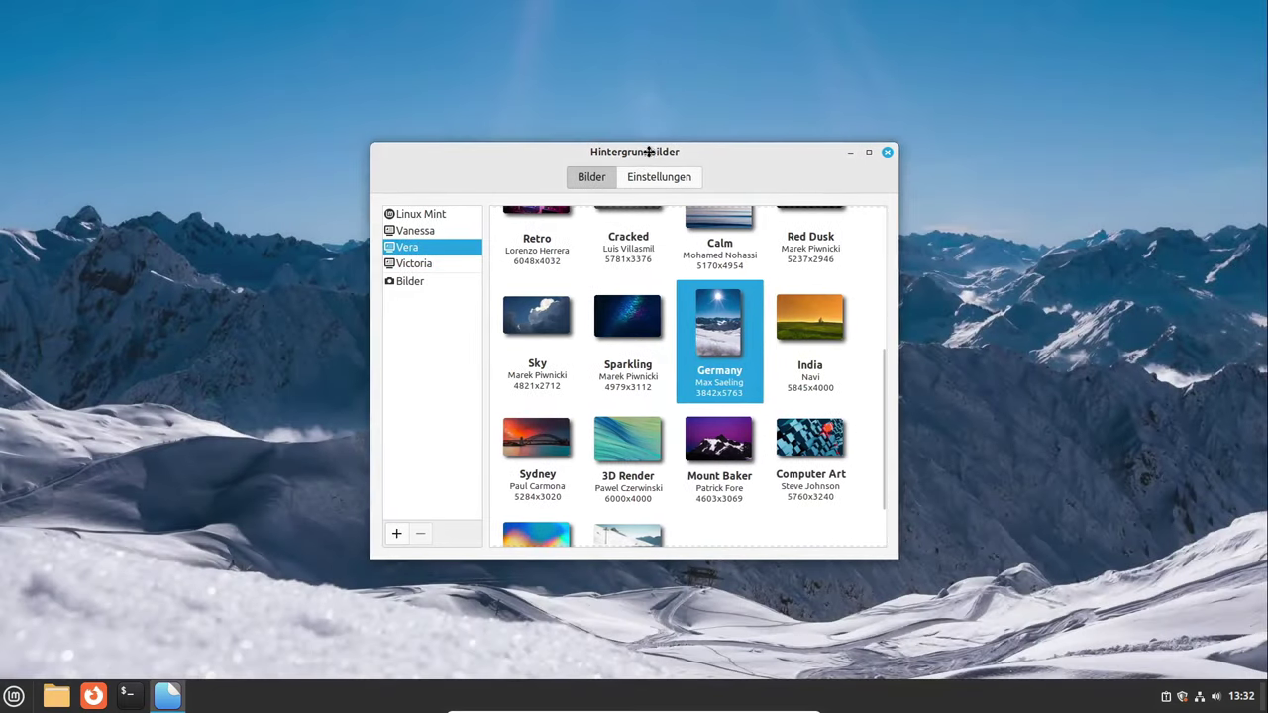
Move Hintergrundbilder aside to view the snowy wallpaper, close it, and open the application menu
drag(645, 158, 474, 163)
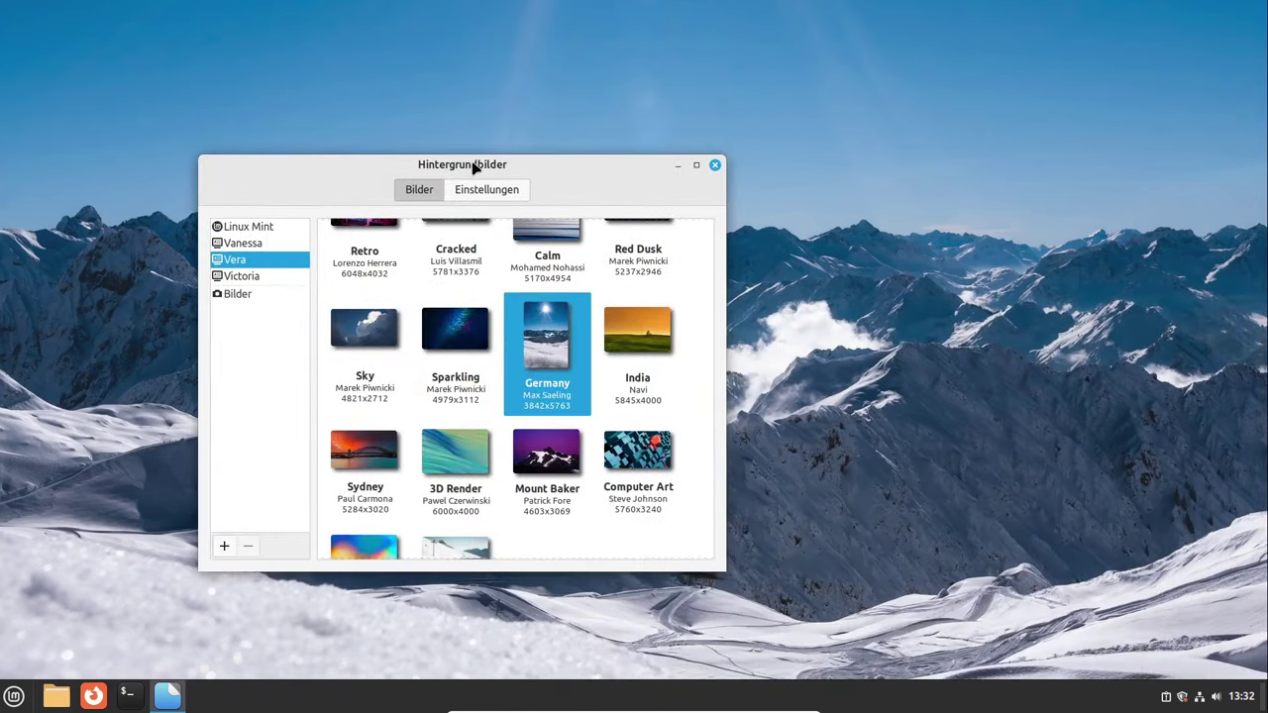
click(714, 165)
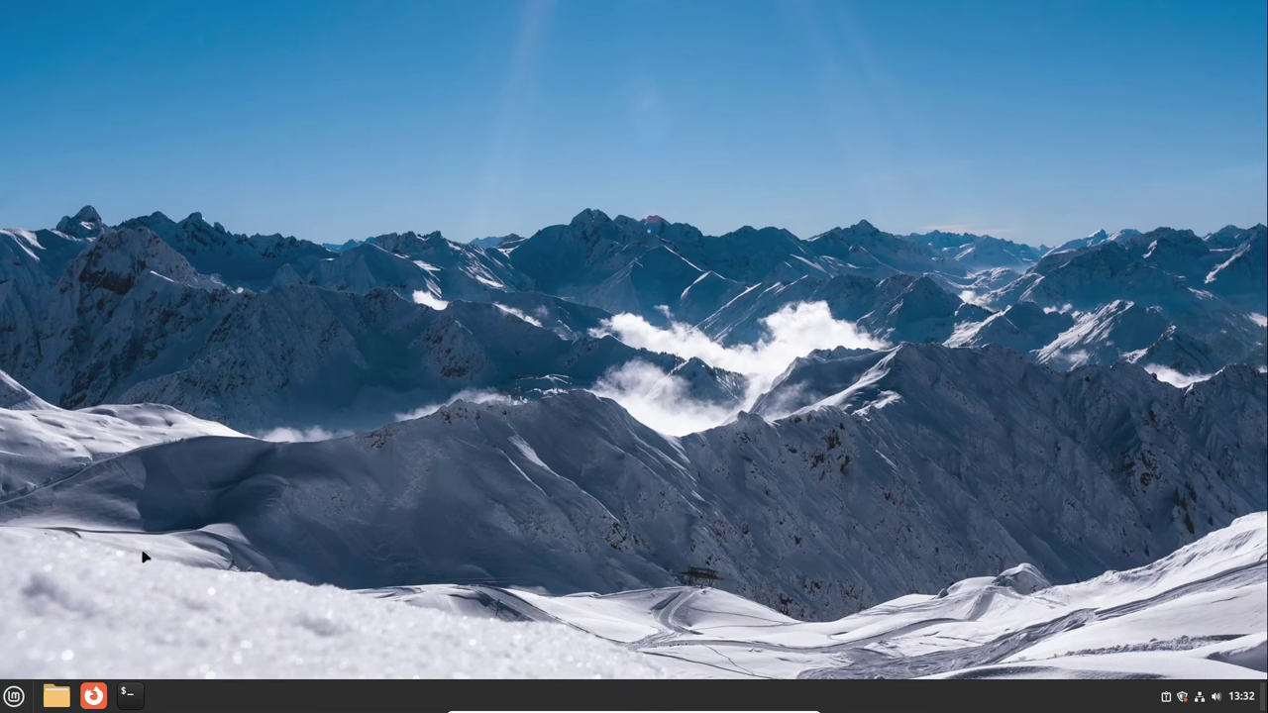
click(15, 696)
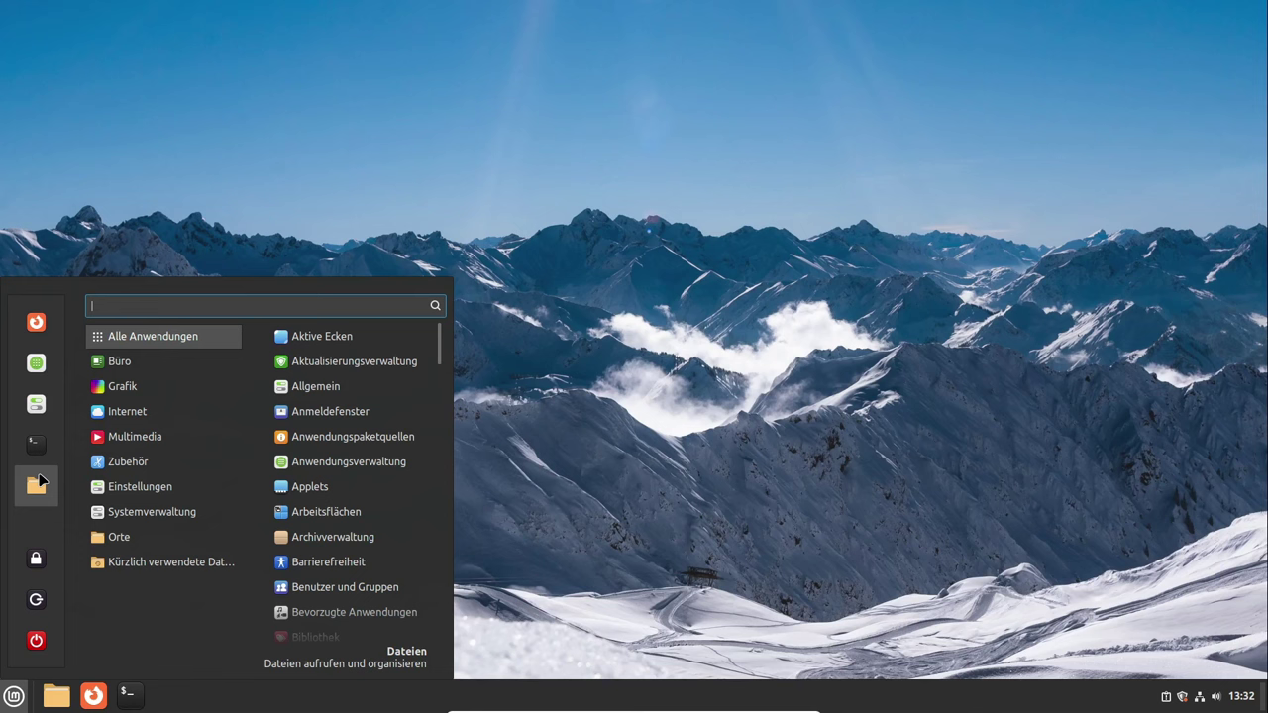
Open Files at the home folder and maximize the window
click(37, 483)
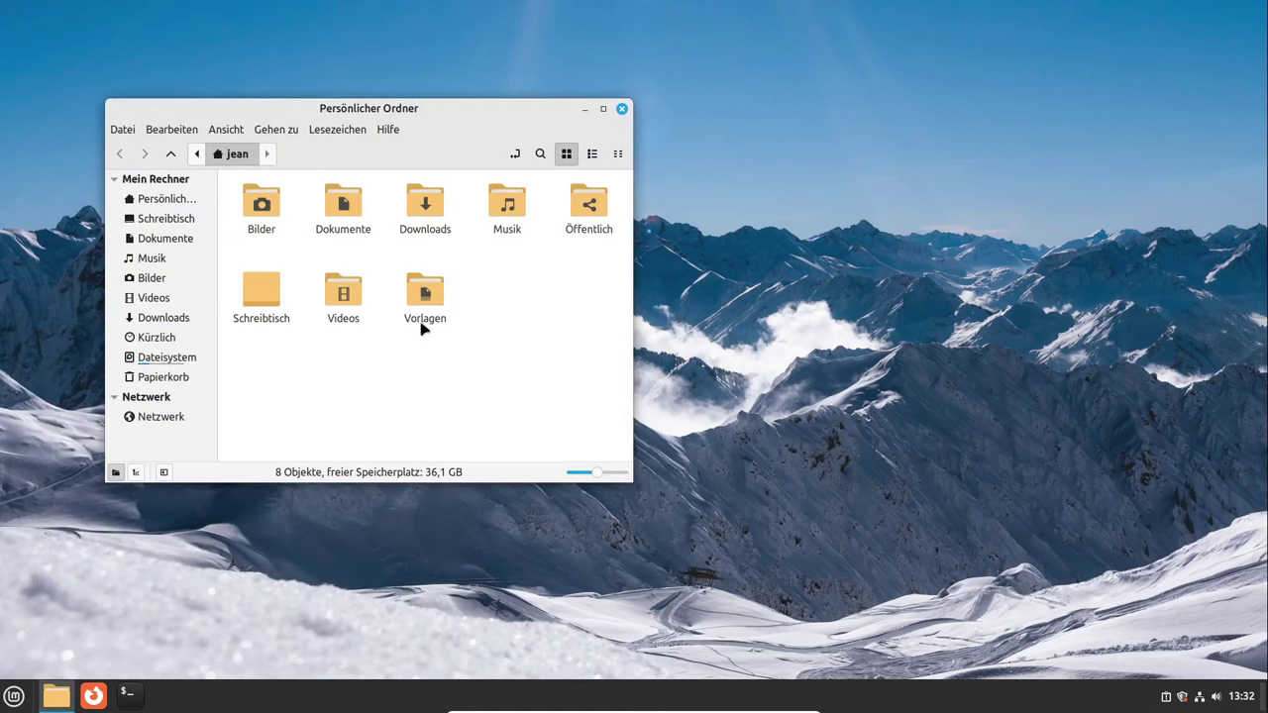
drag(461, 109, 507, 105)
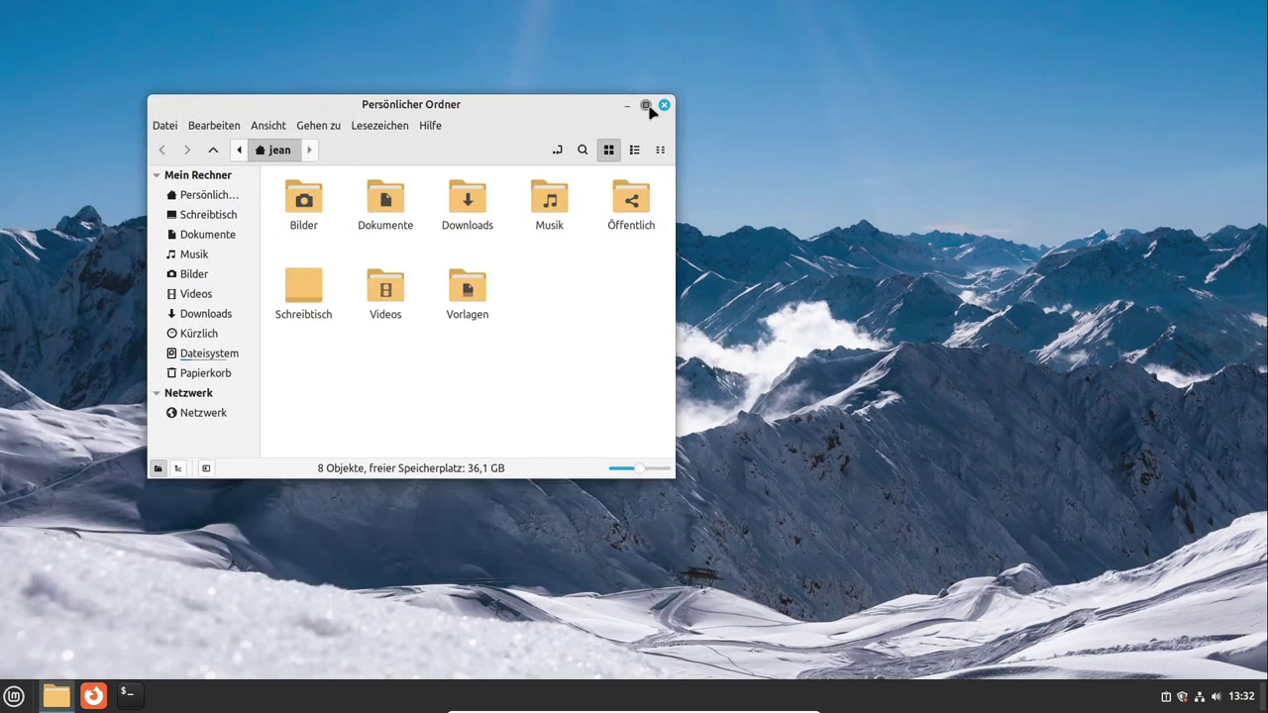
click(644, 105)
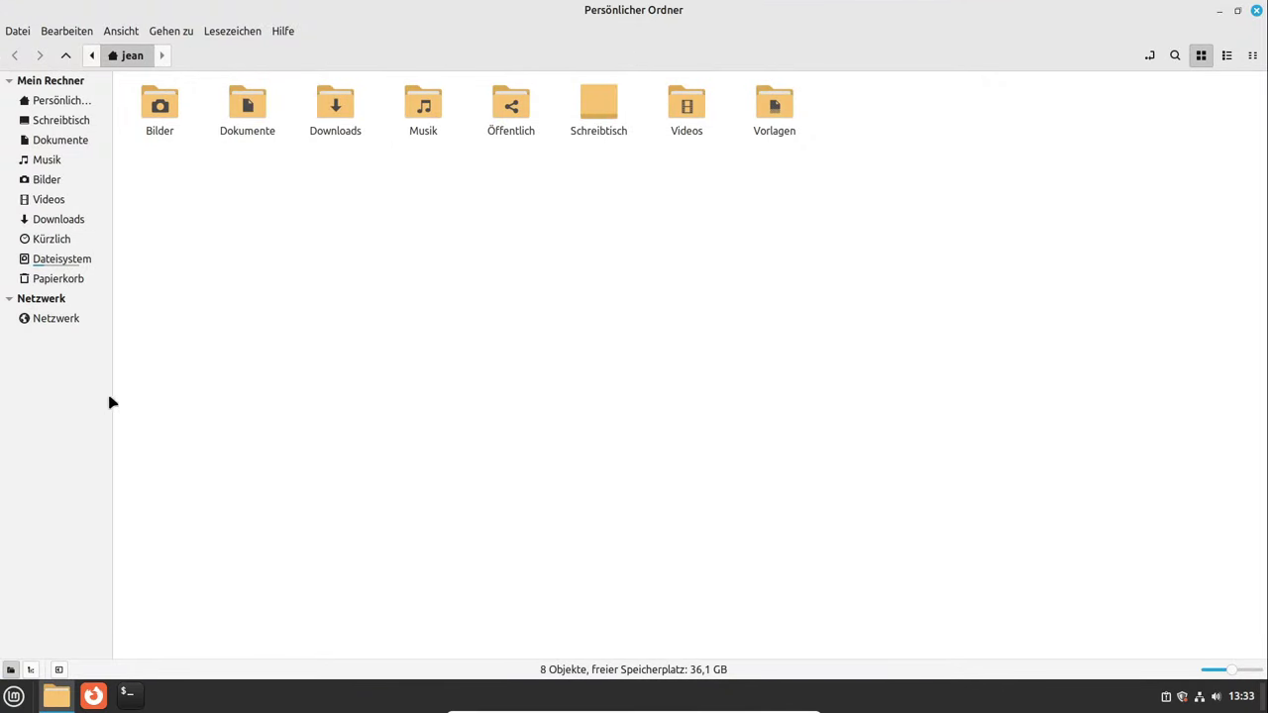
drag(110, 402, 163, 372)
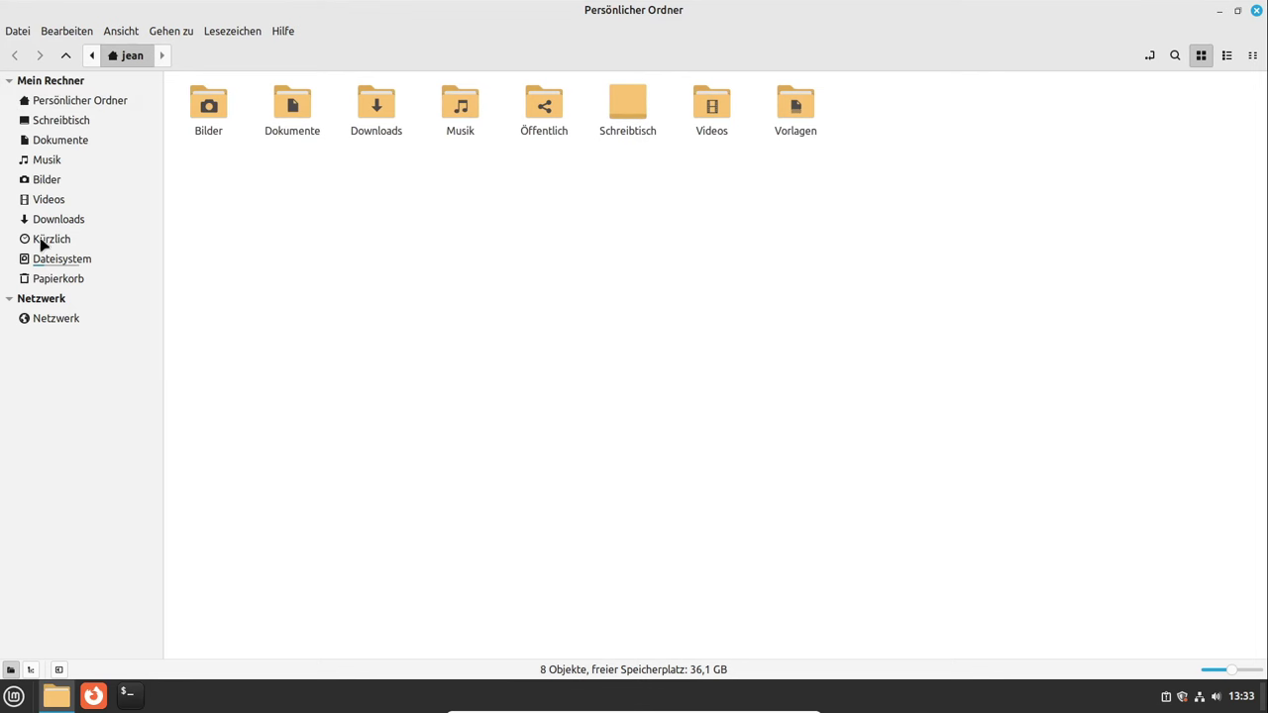
Browse Dokumente, Musik and Bilder, then return home and select the Downloads folder
click(61, 141)
click(56, 161)
click(56, 179)
click(60, 105)
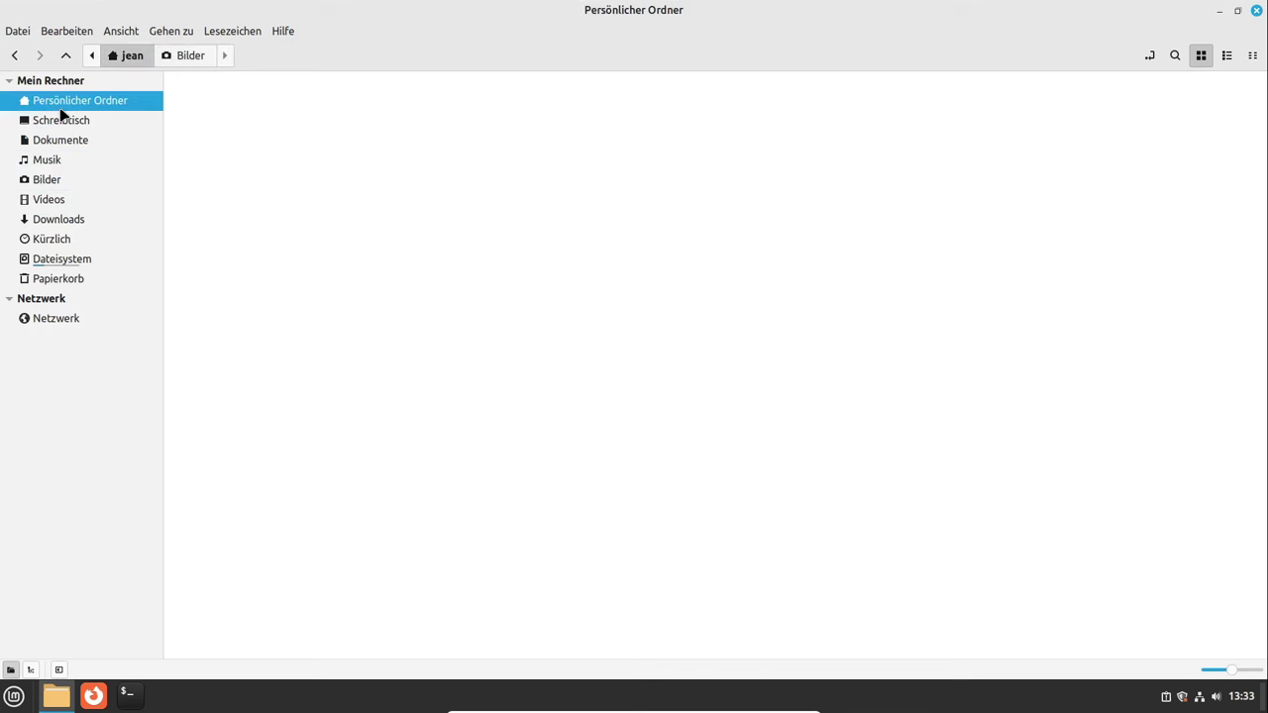
click(260, 220)
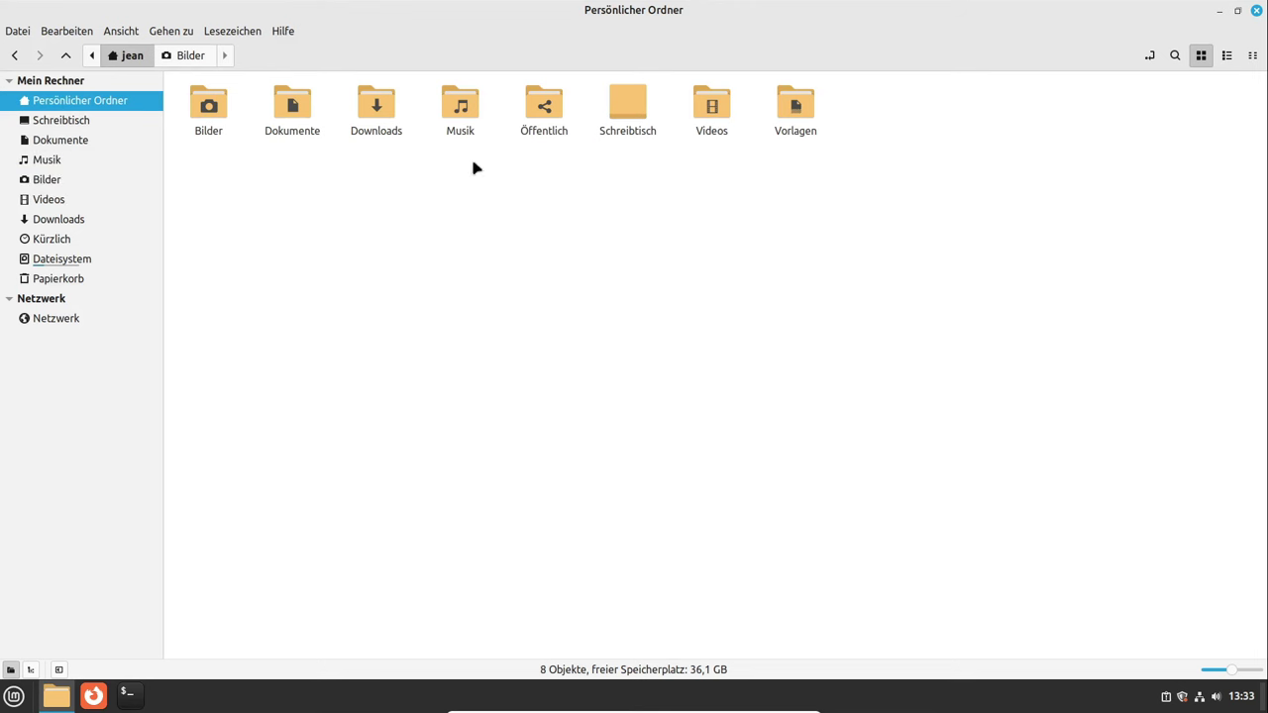
click(293, 111)
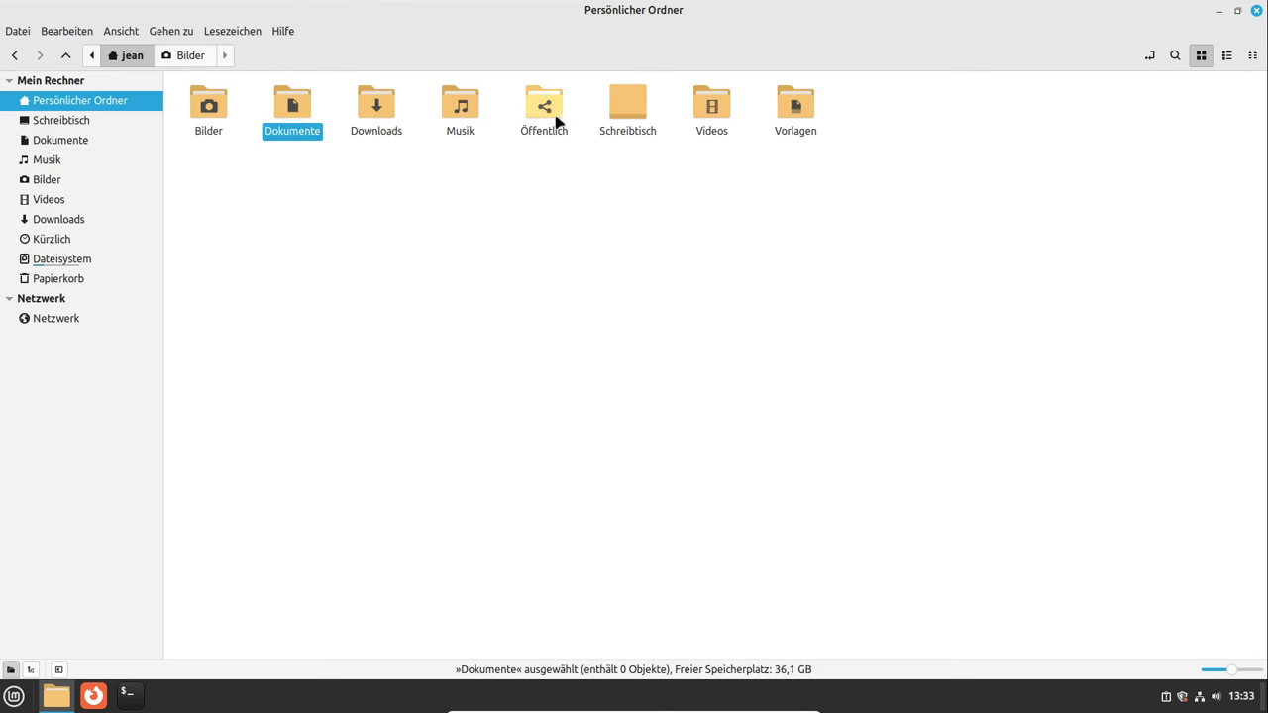
click(363, 99)
Delete the Downloads folder and dismiss the folder-not-found error from its sidebar shortcut
key(Delete)
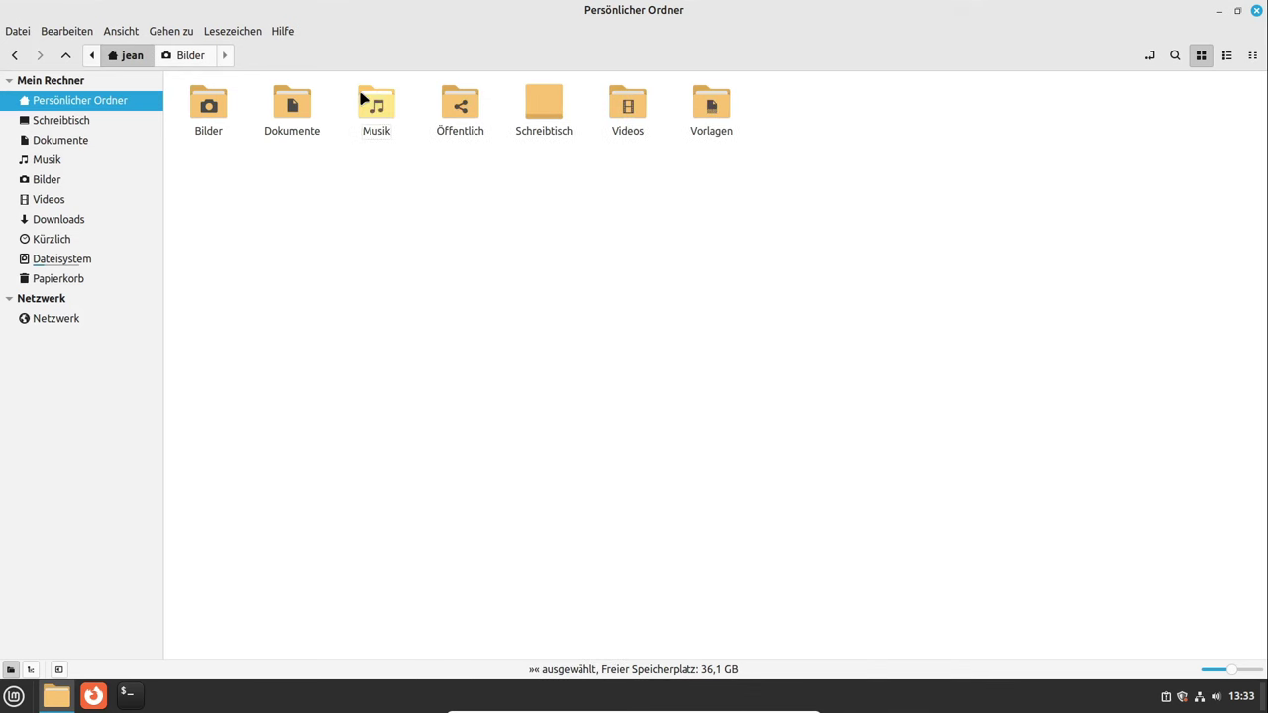
click(65, 220)
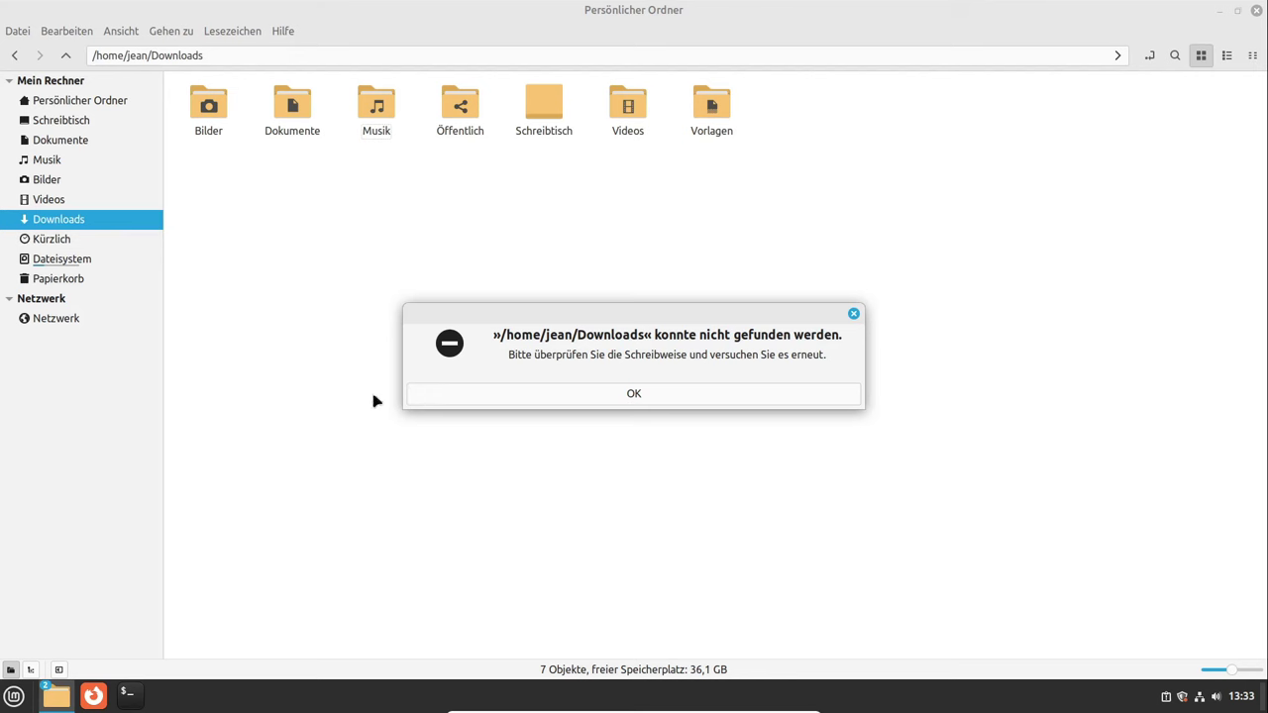
click(445, 401)
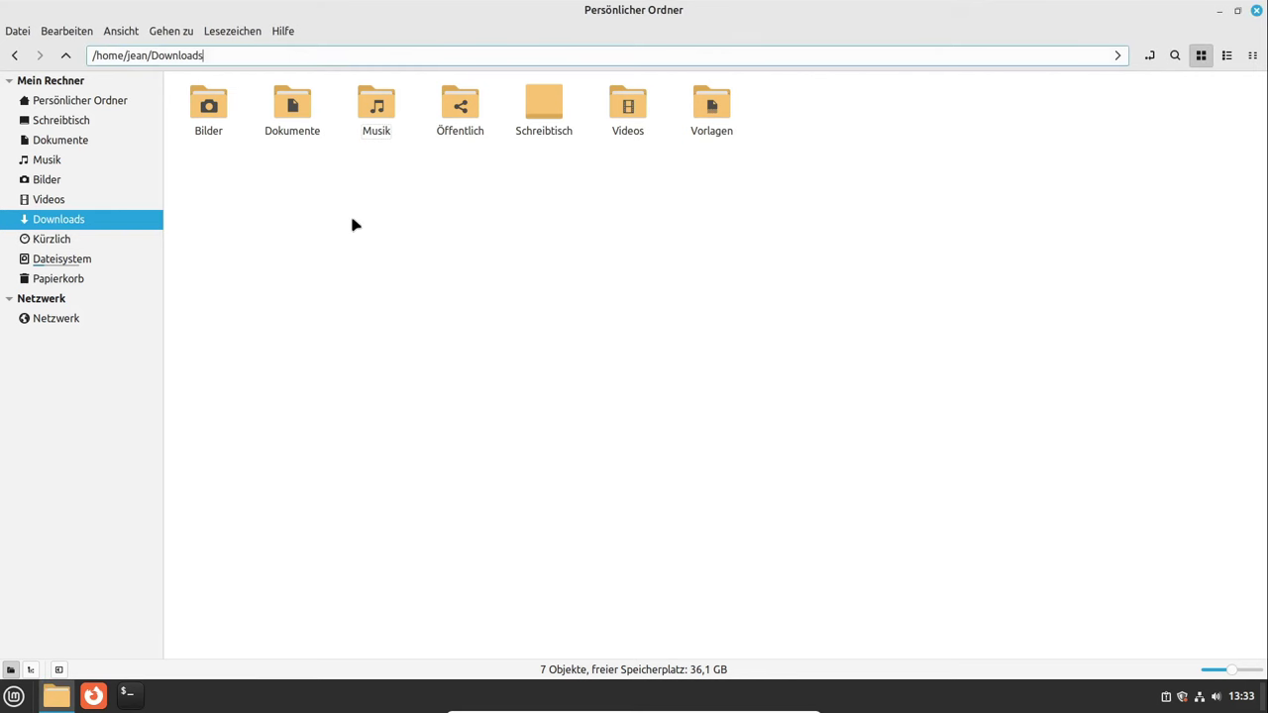
Create an untitled new folder in the home folder, then delete it again
right_click(352, 223)
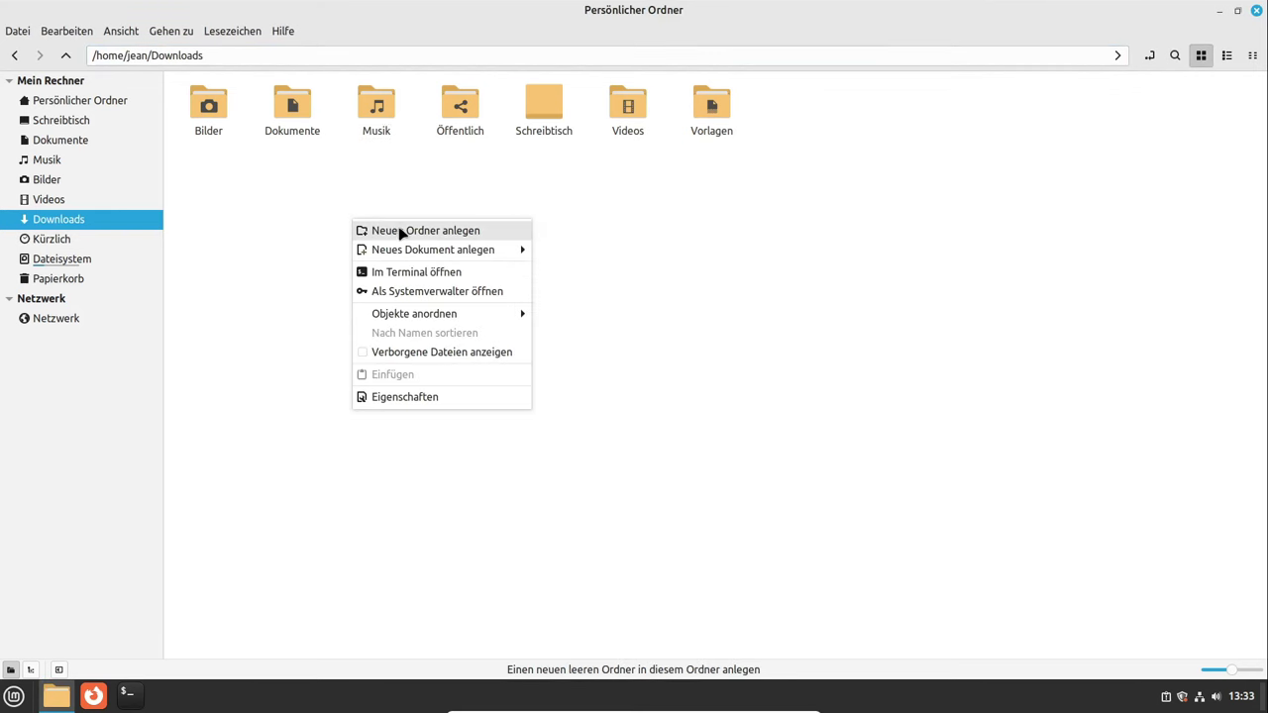
click(401, 231)
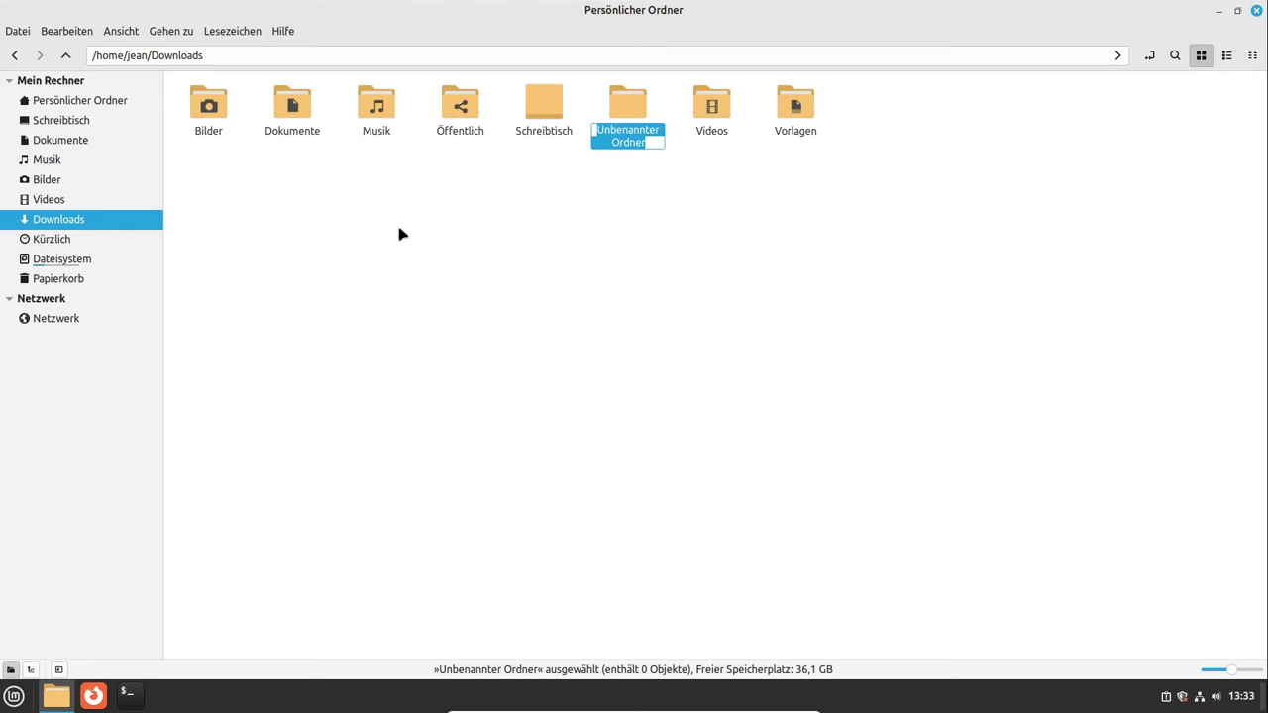
right_click(391, 241)
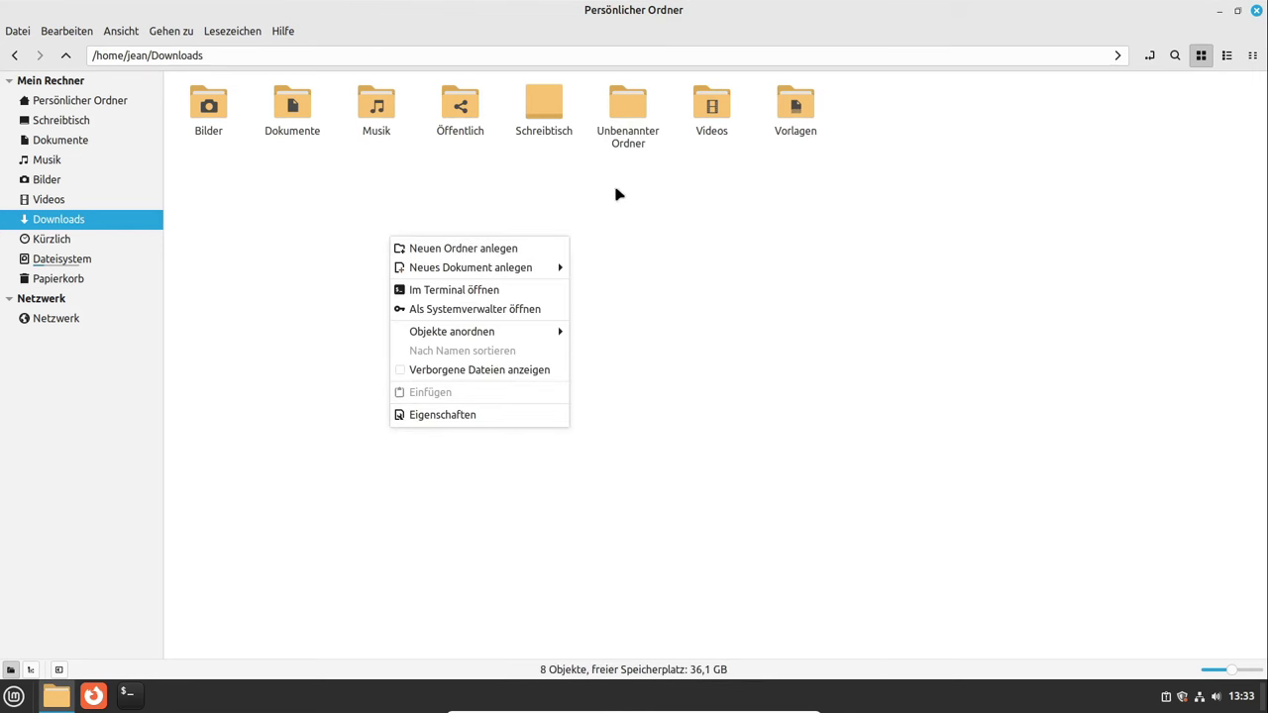
click(634, 126)
key(Delete)
Create a new folder named Downloads and open it from the sidebar, confirming it's empty
right_click(461, 286)
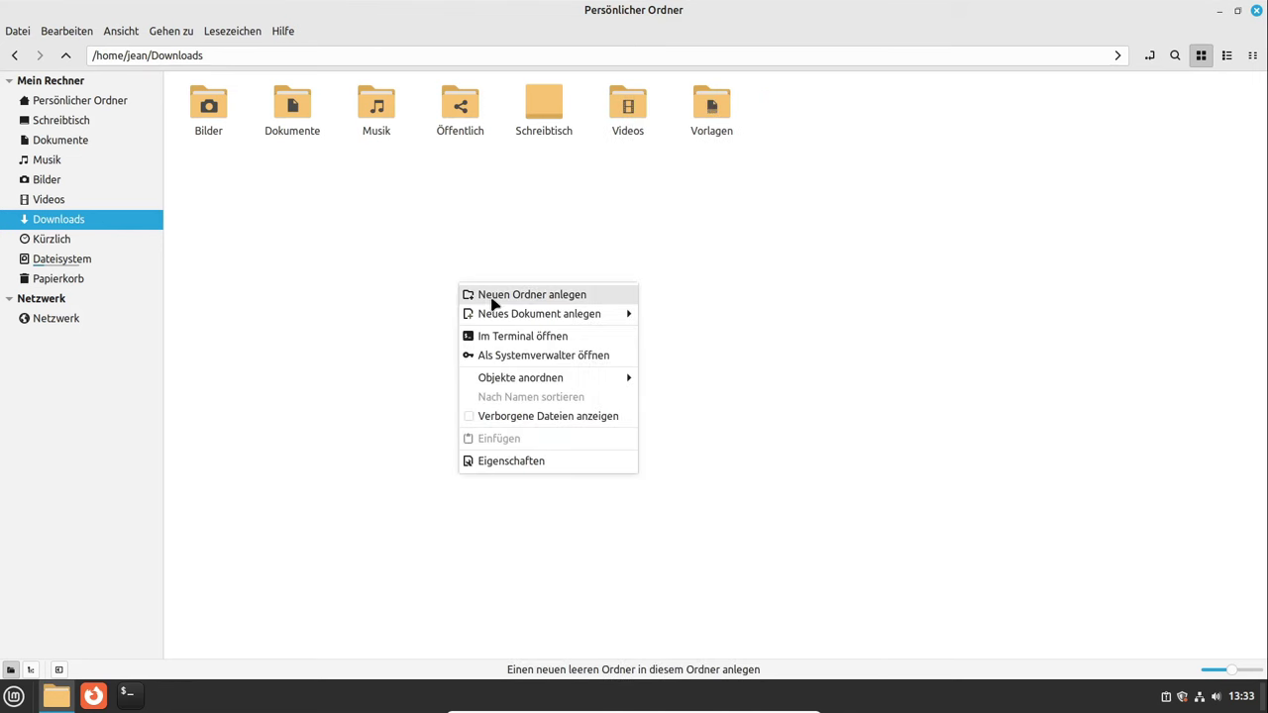
click(493, 298)
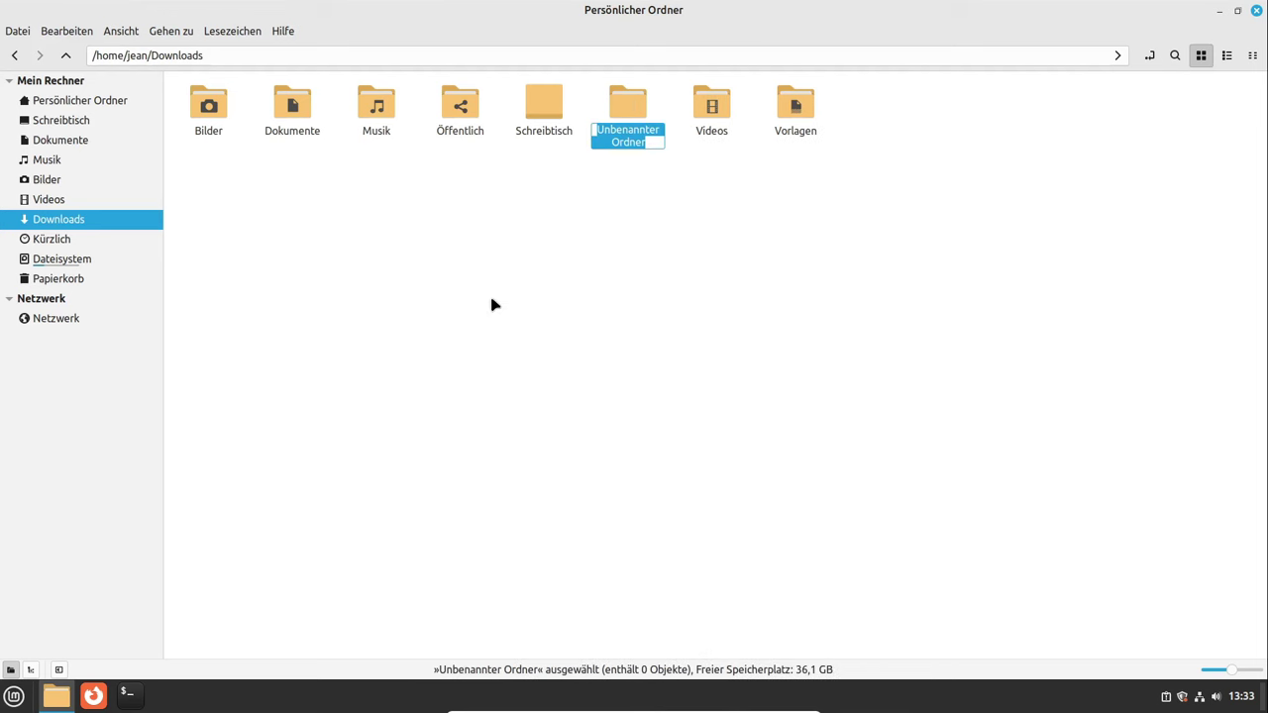
text(Downloads)
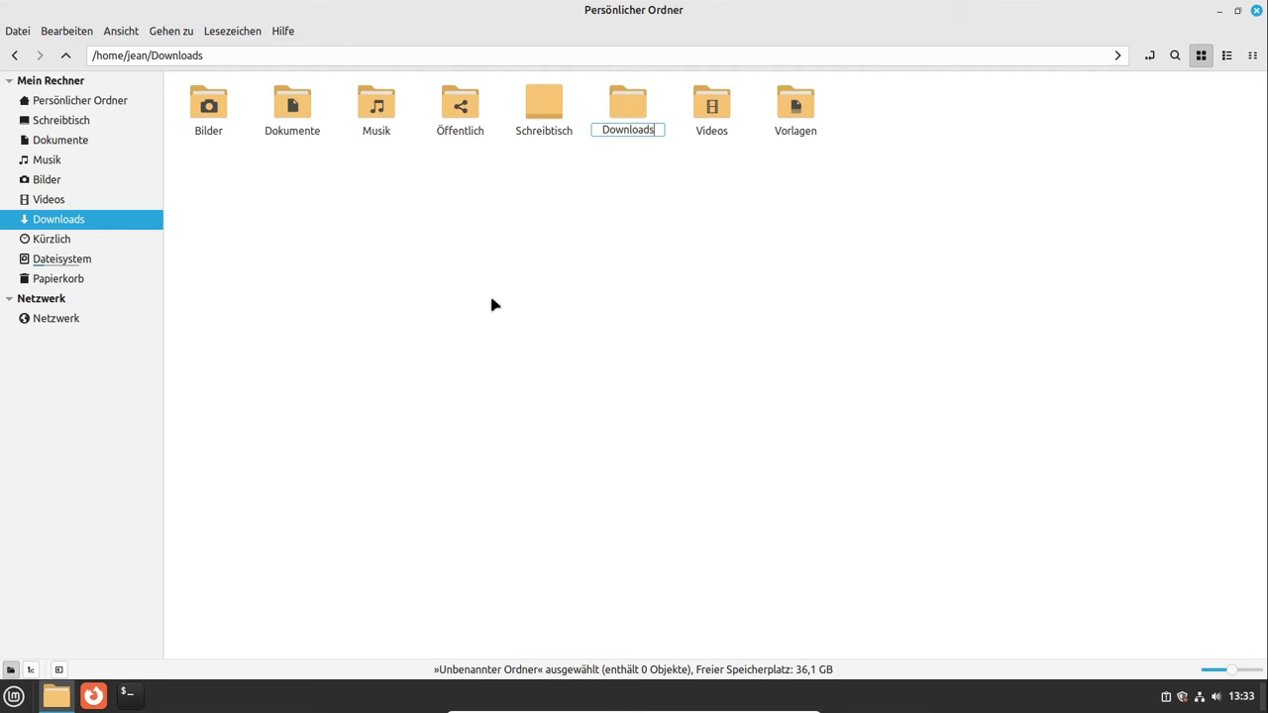
key(Return)
click(411, 220)
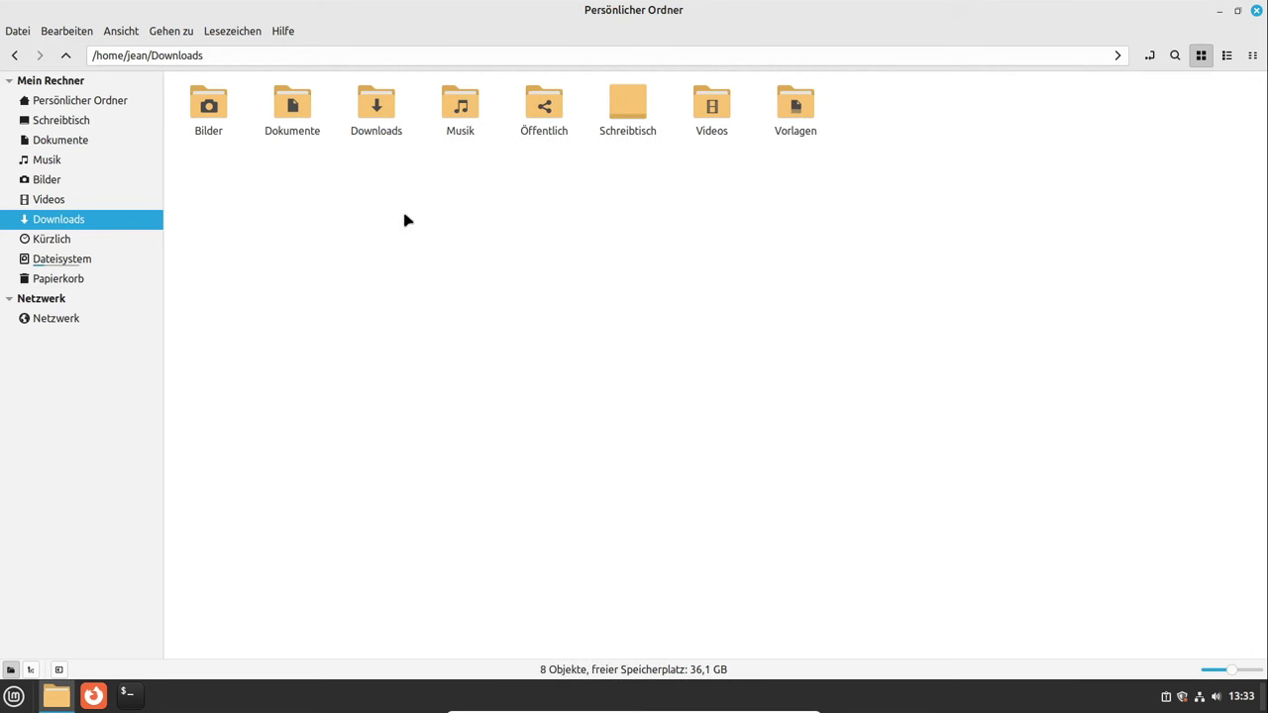
click(55, 180)
click(61, 220)
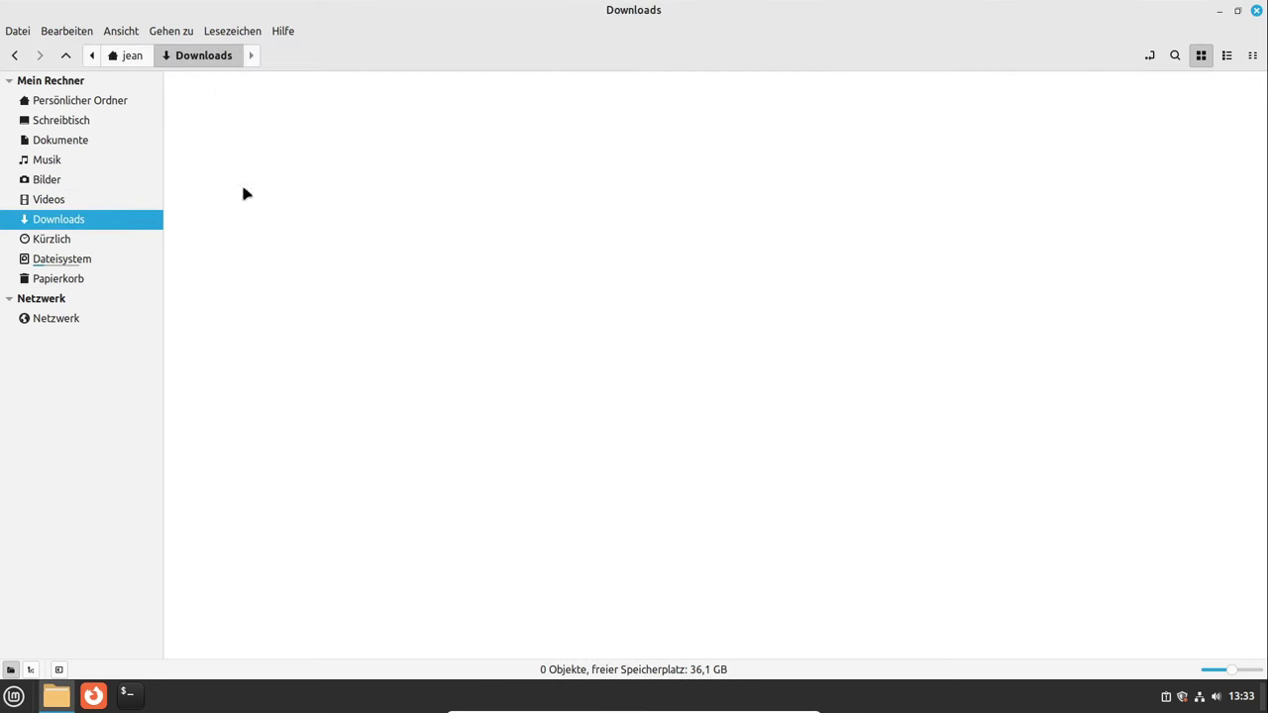
Return to Persönlicher Ordner, box-select and deselect folders, then unmaximize and re-maximize Nemo
click(44, 106)
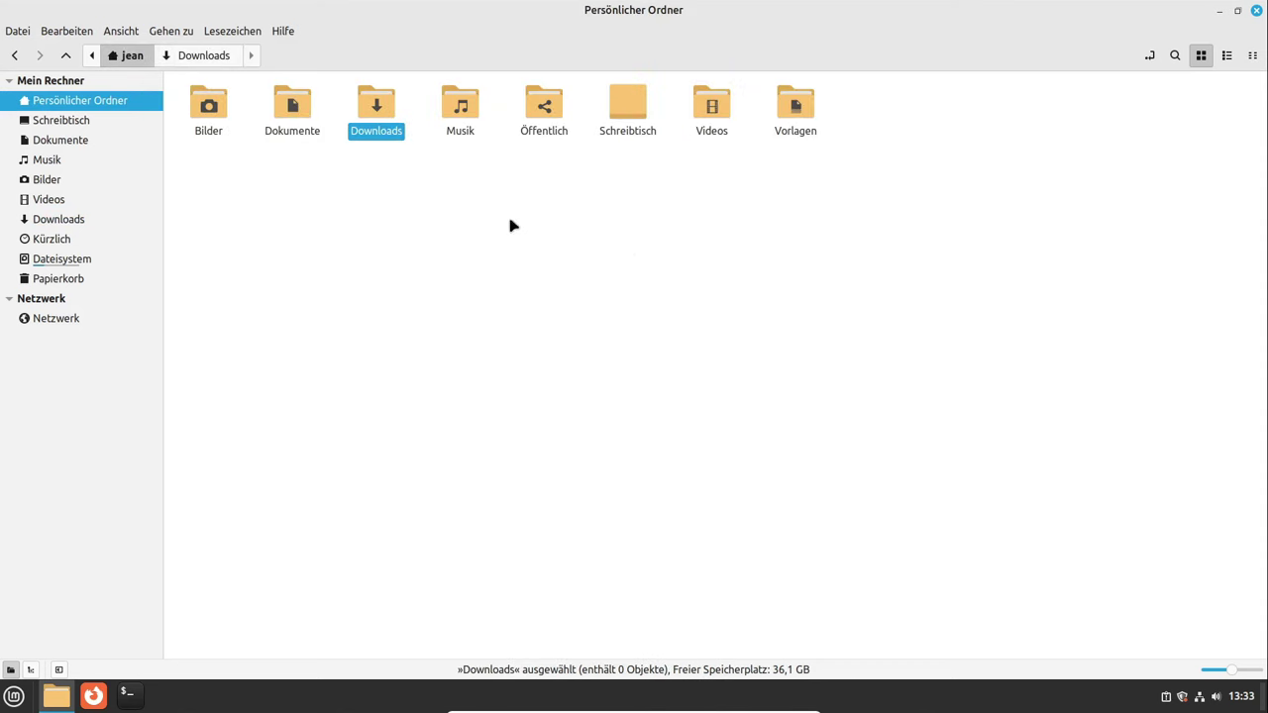
drag(790, 260, 823, 291)
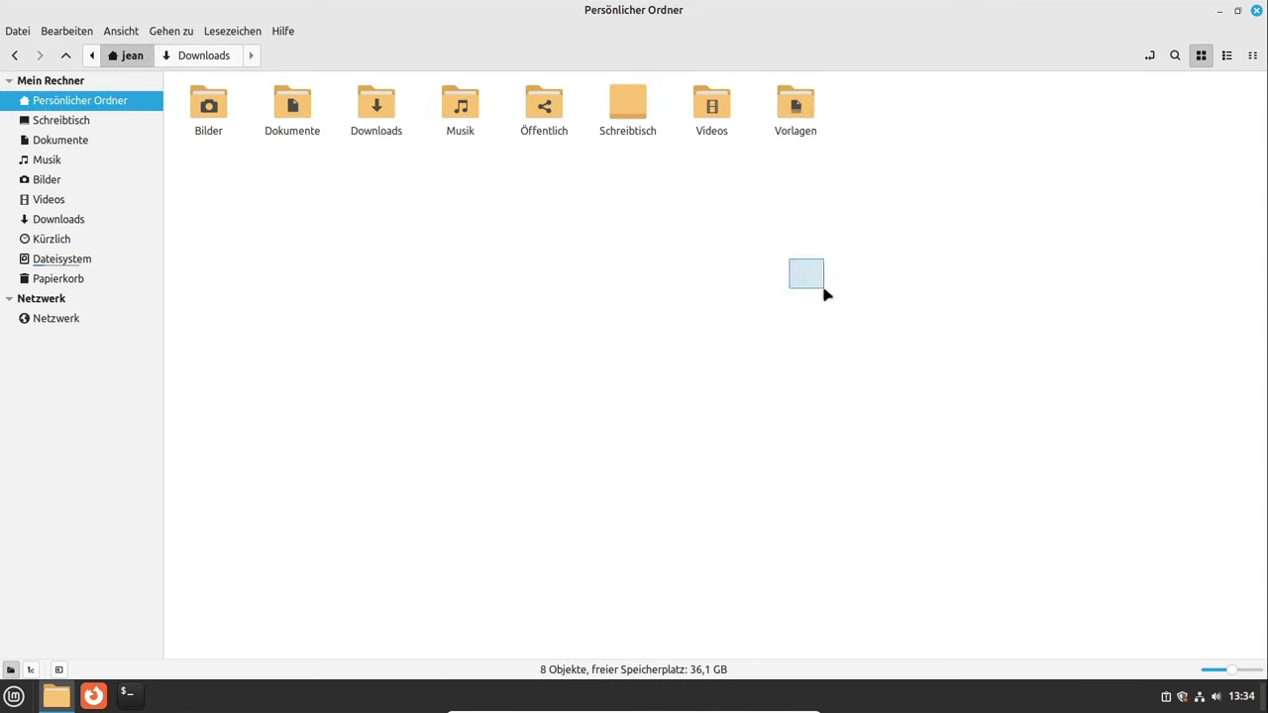
drag(690, 299, 163, 69)
click(774, 224)
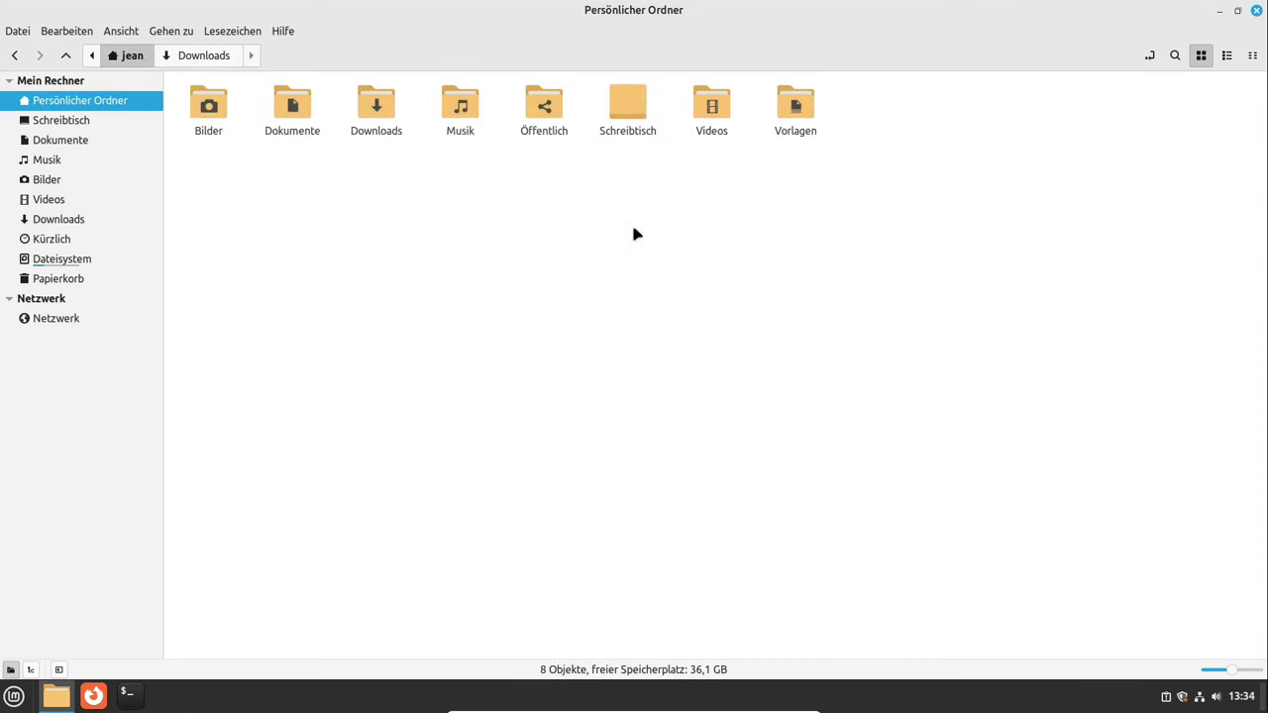
click(625, 136)
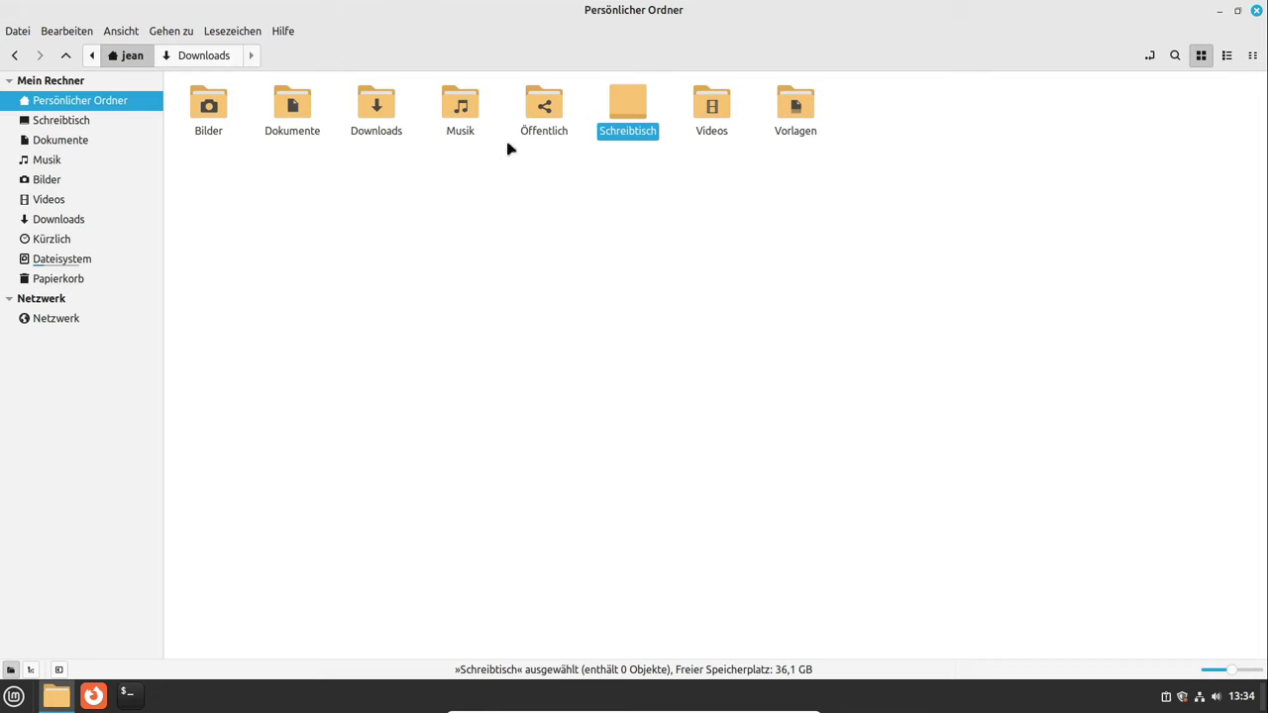
drag(469, 9, 705, 146)
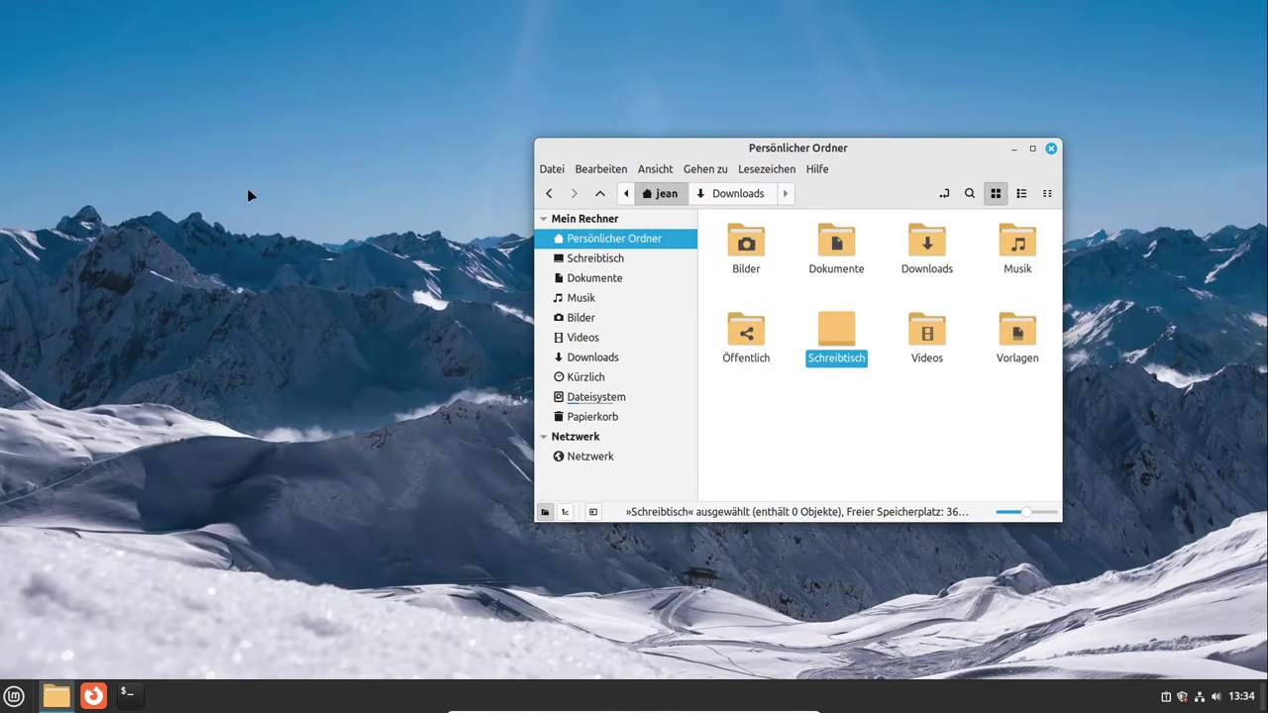
double_click(962, 149)
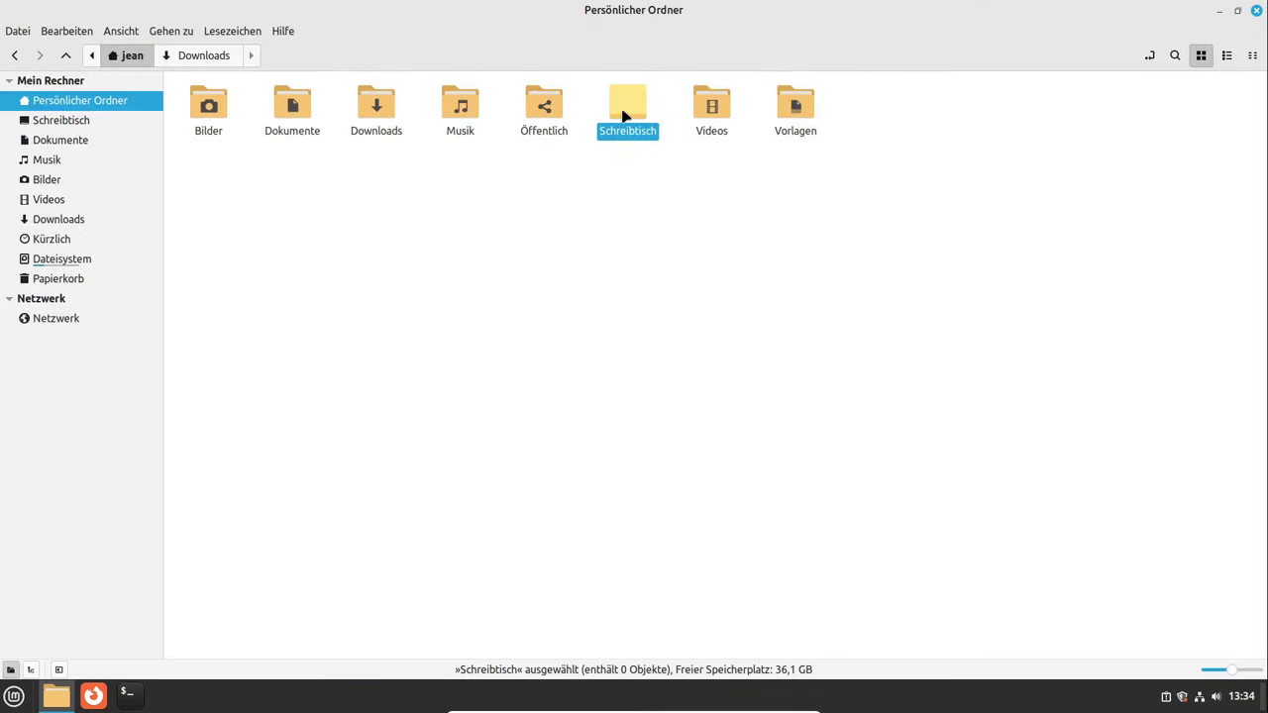
click(601, 169)
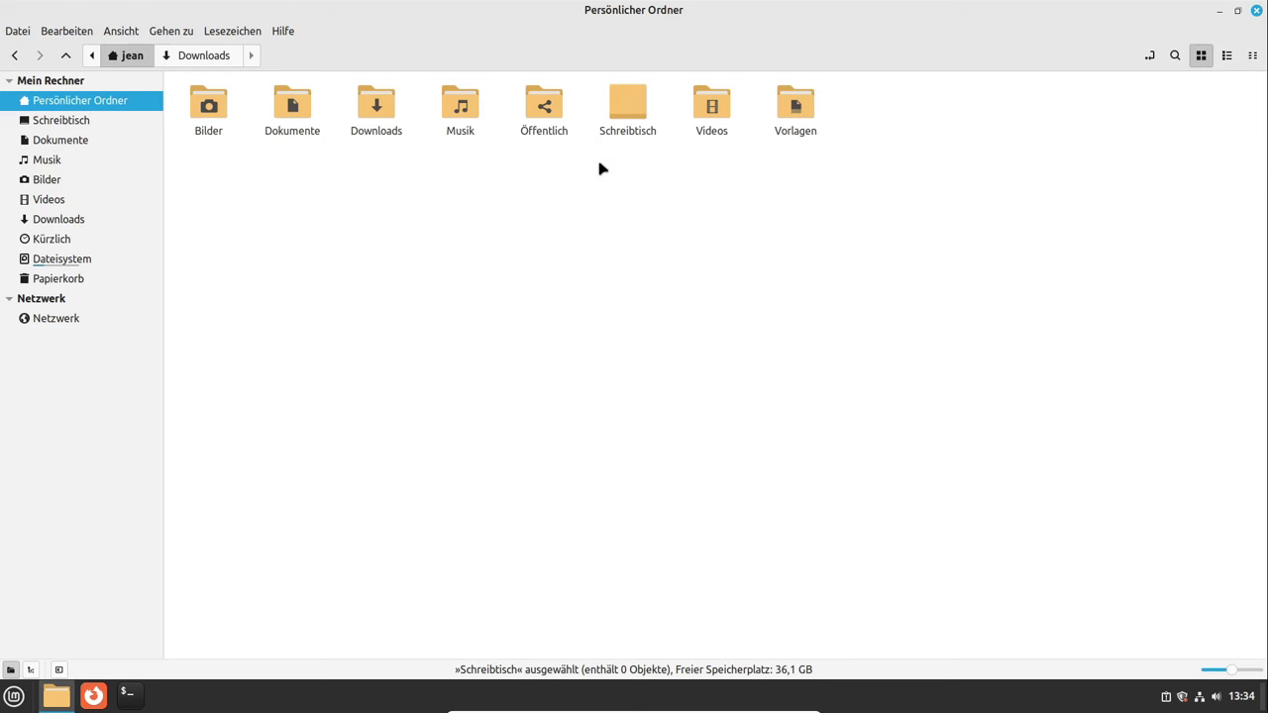
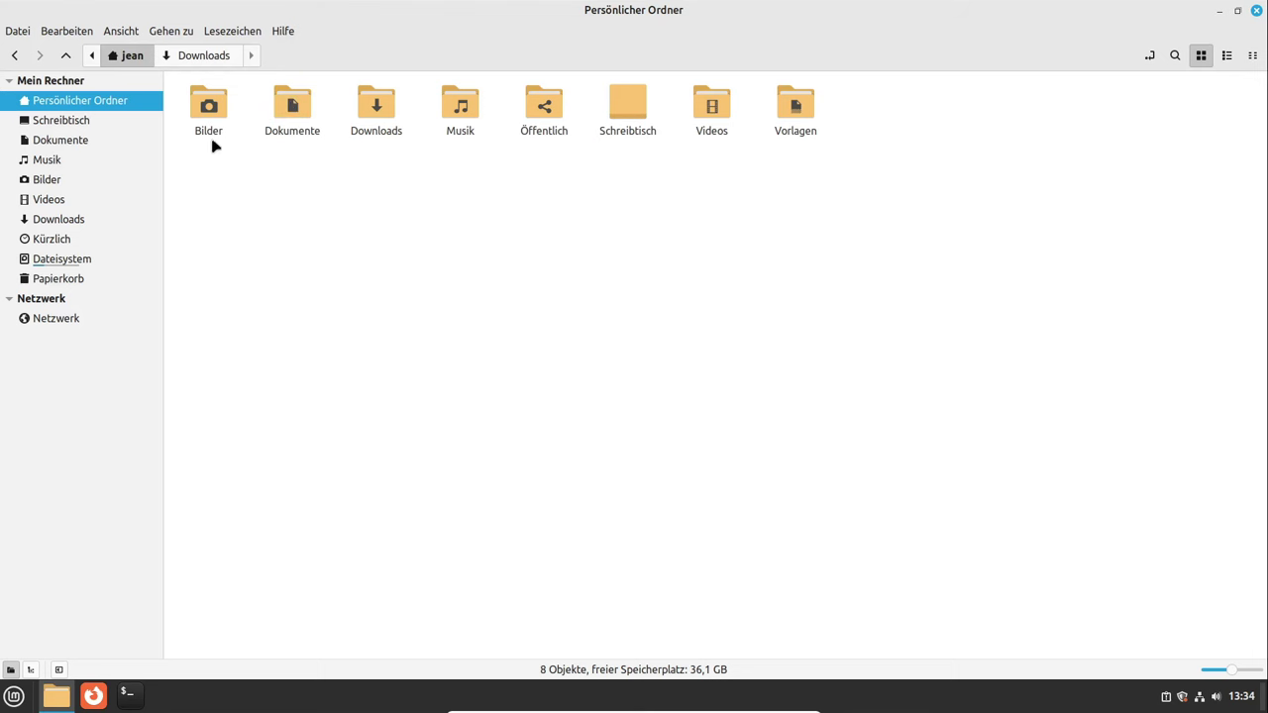
Open Downloads, go back to the home folder, and browse the Edit menu without running anything
double_click(358, 127)
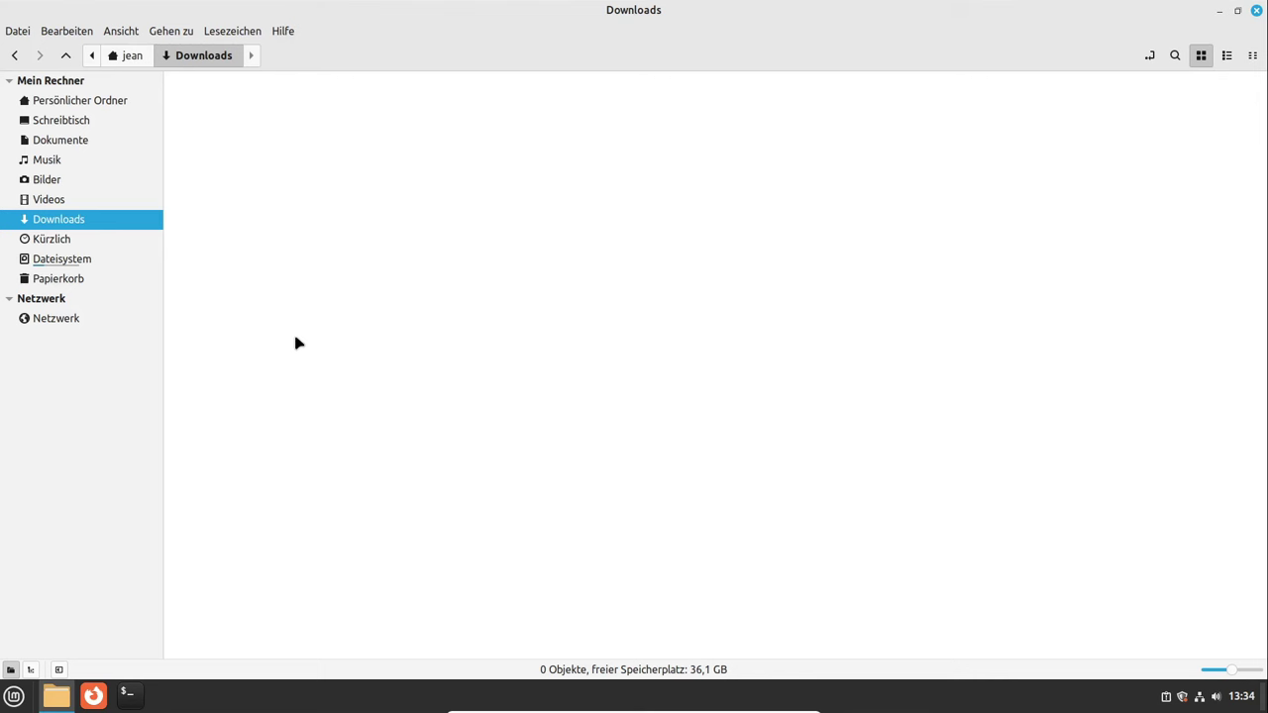
click(142, 56)
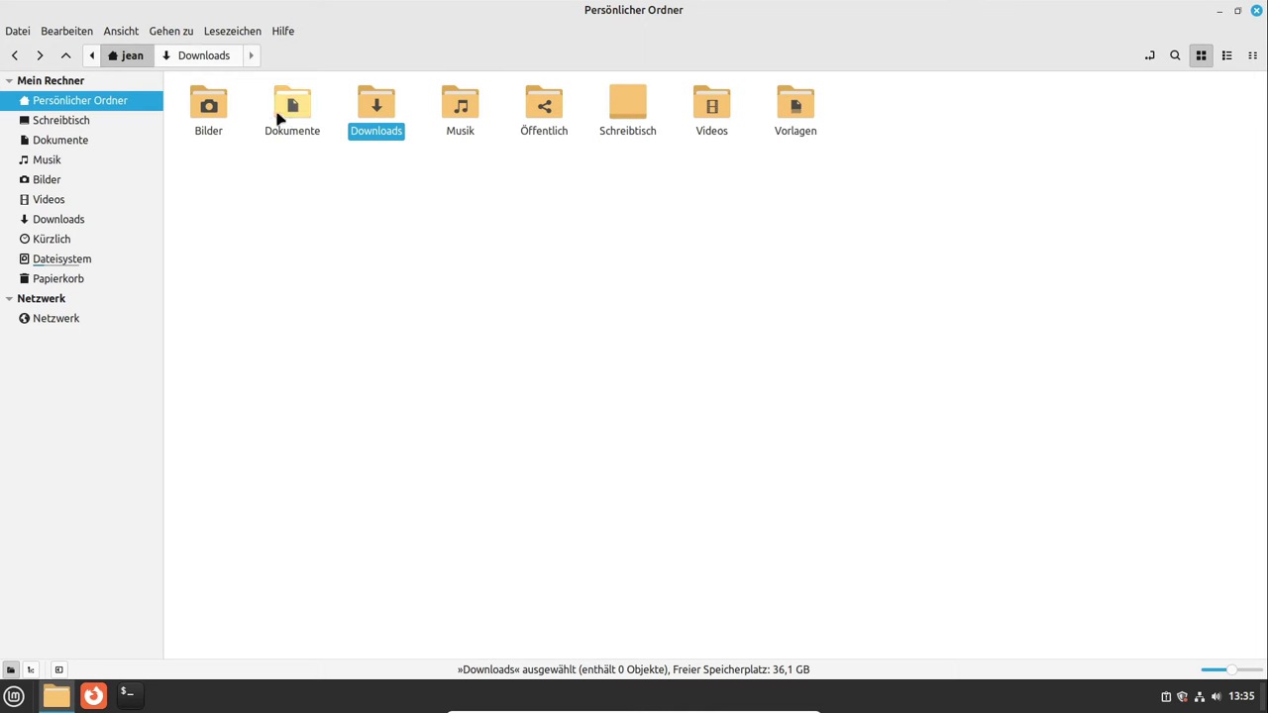
click(65, 32)
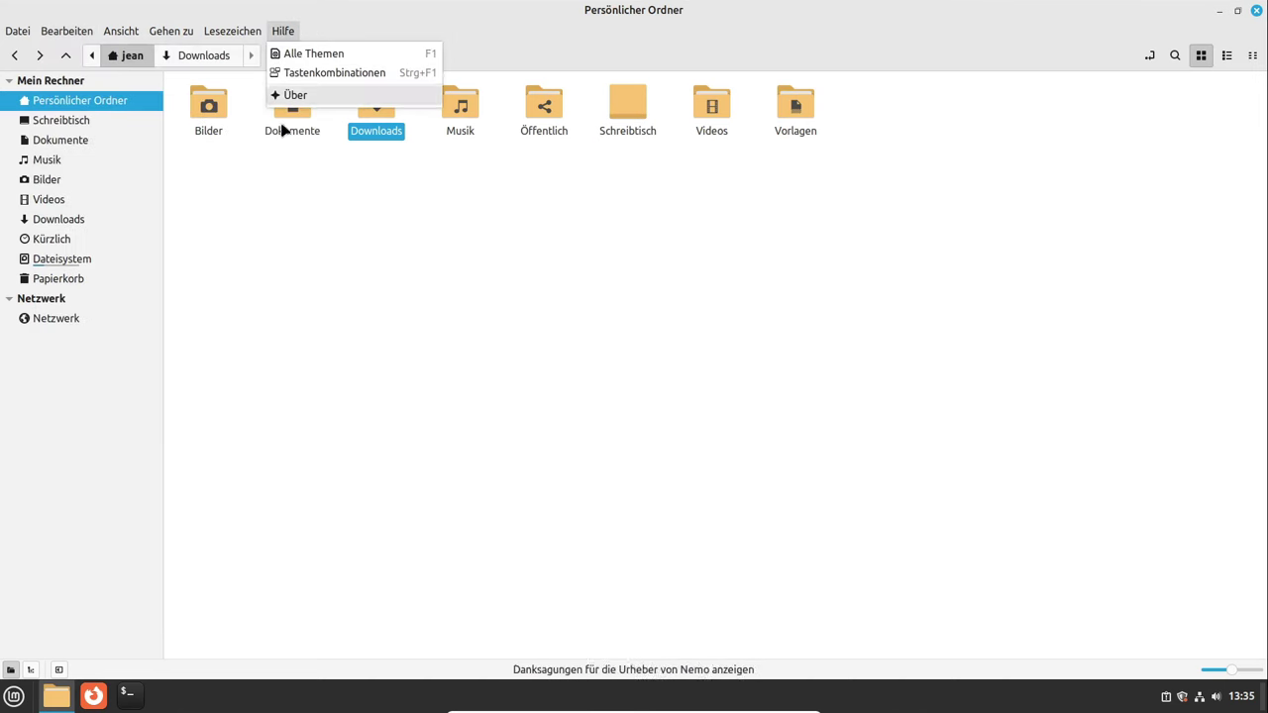
mouse_move(66, 31)
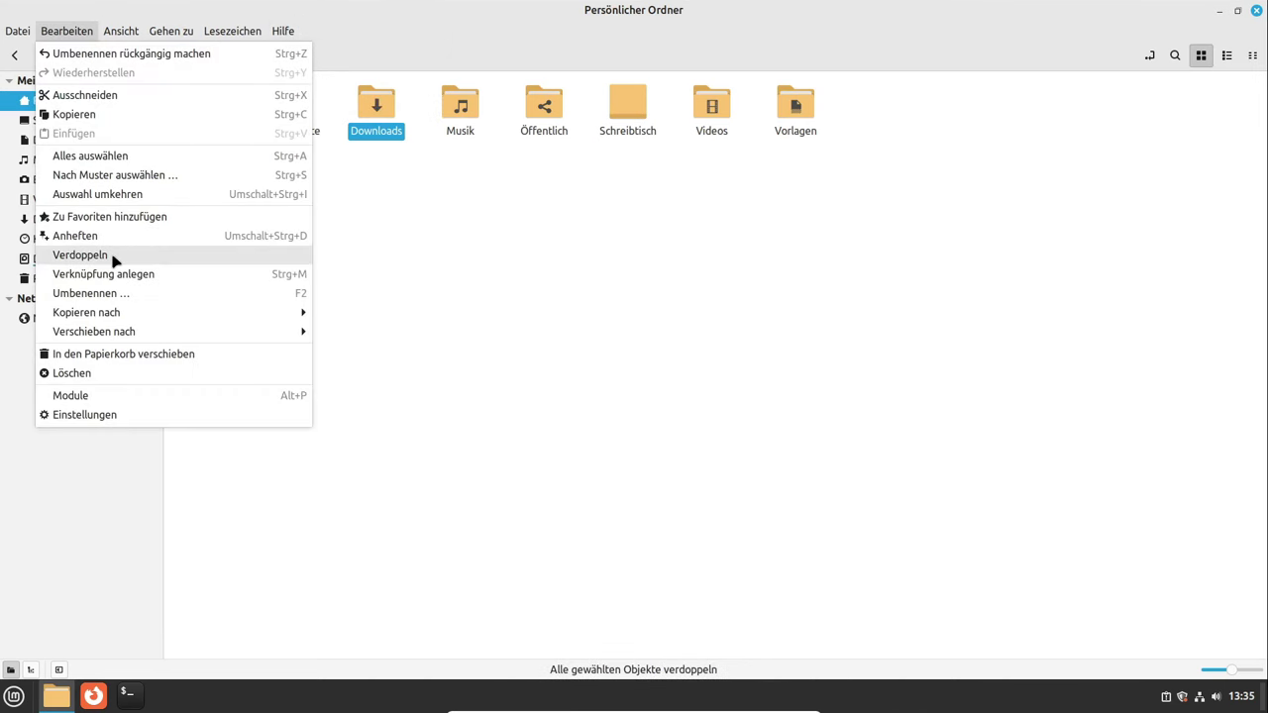
mouse_move(113, 315)
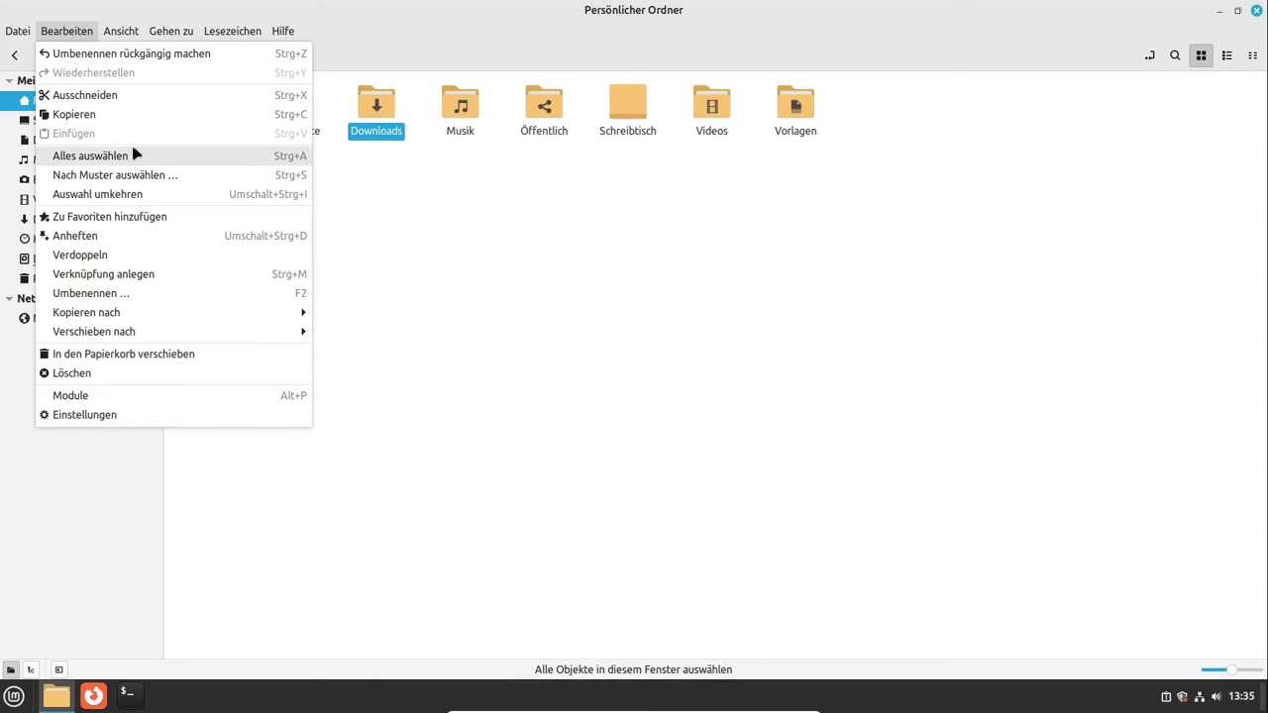
click(433, 156)
Colour the Downloads folder navy and the Musik folder grey
right_click(372, 96)
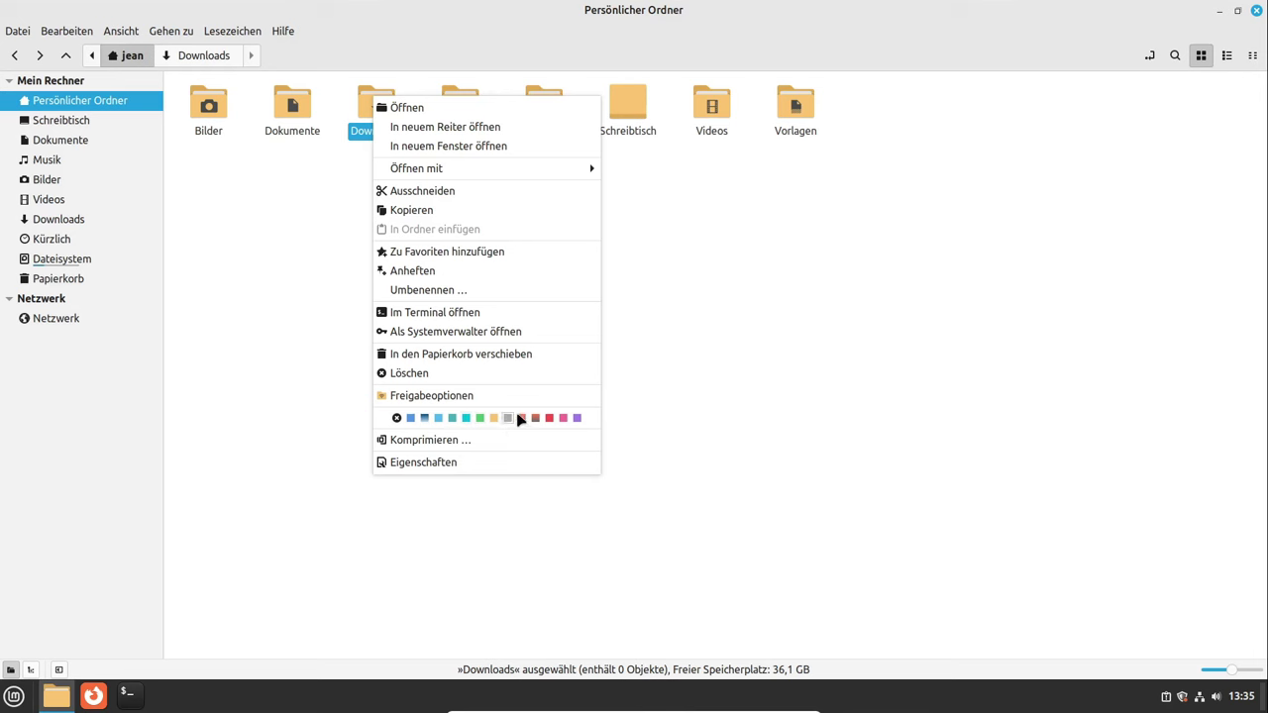
click(280, 121)
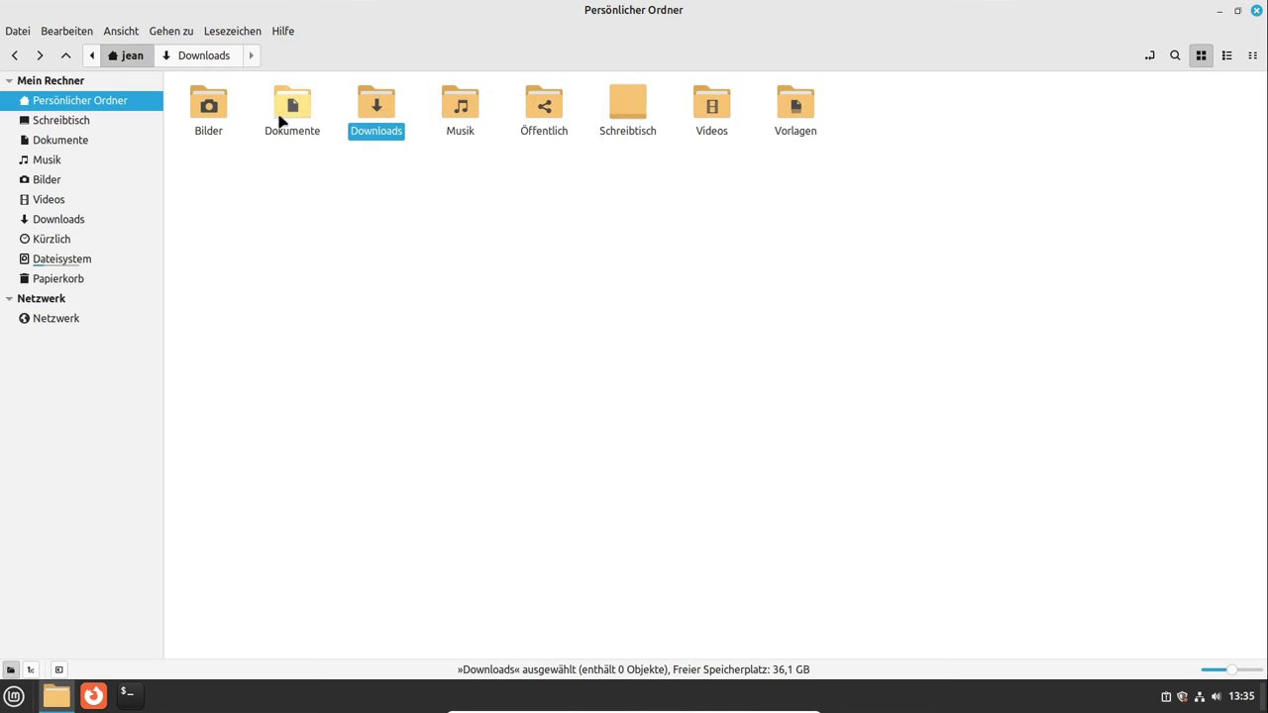
right_click(368, 103)
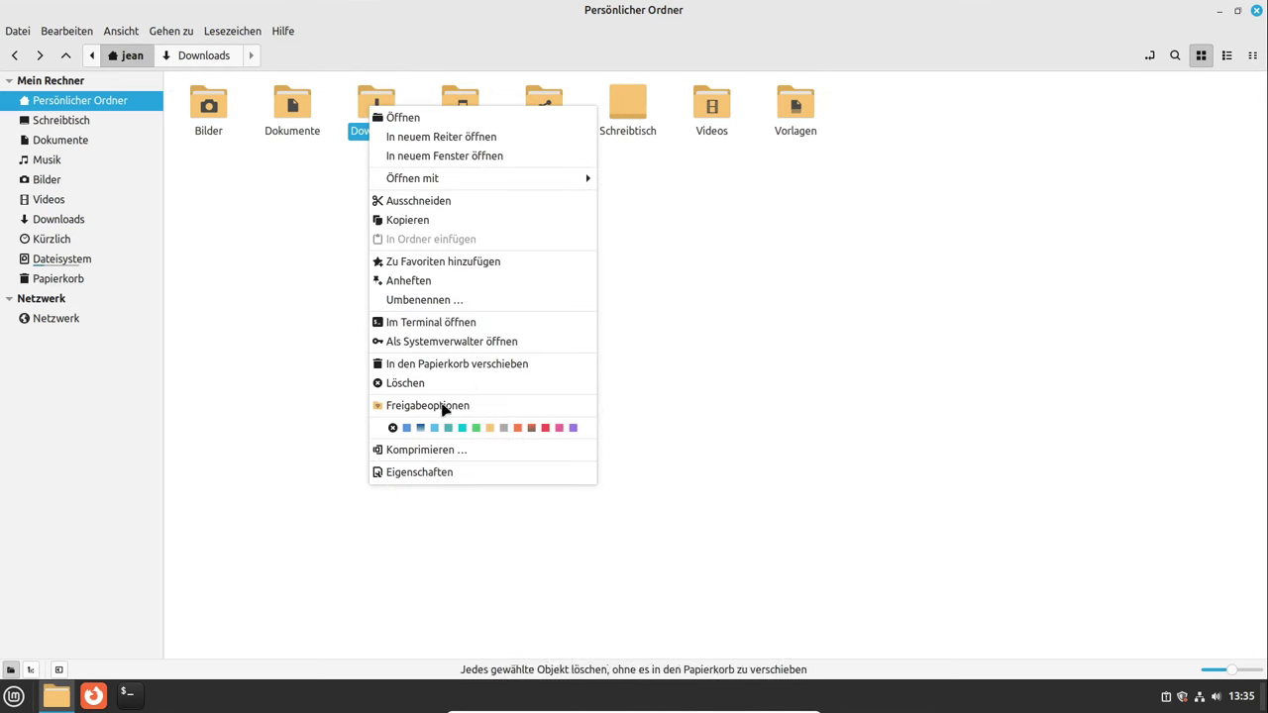
click(424, 428)
click(345, 255)
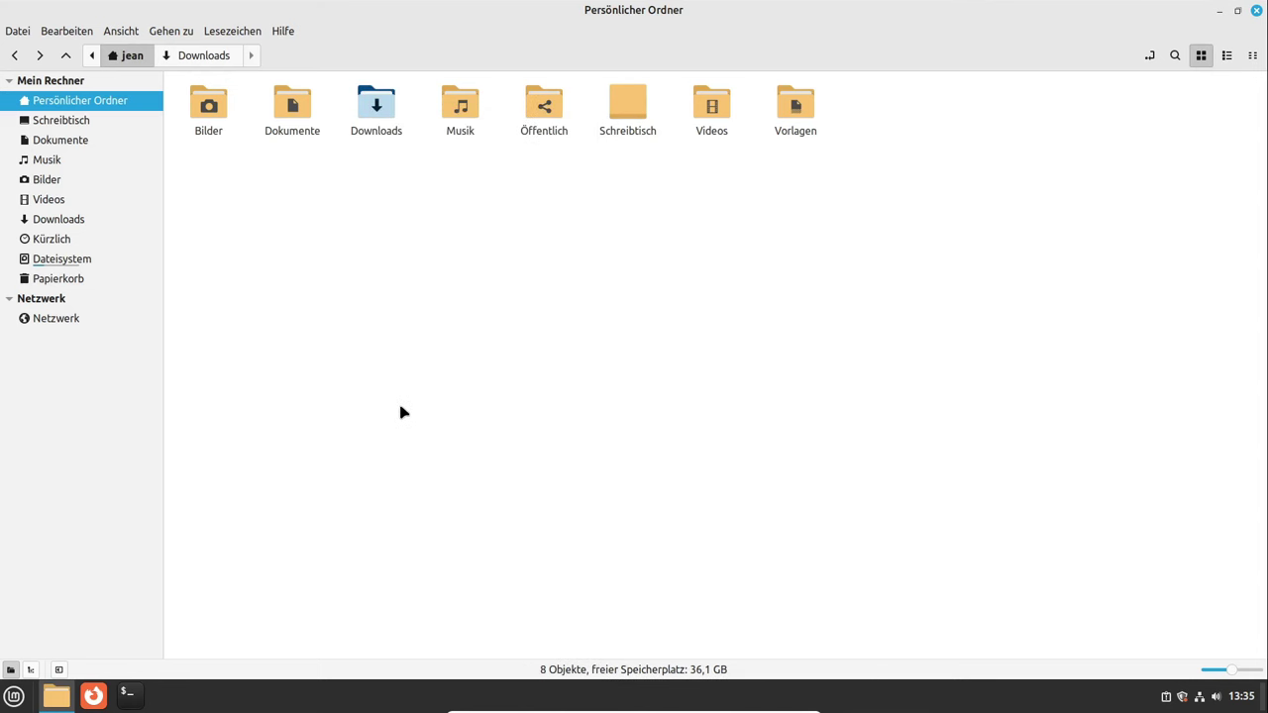
right_click(462, 105)
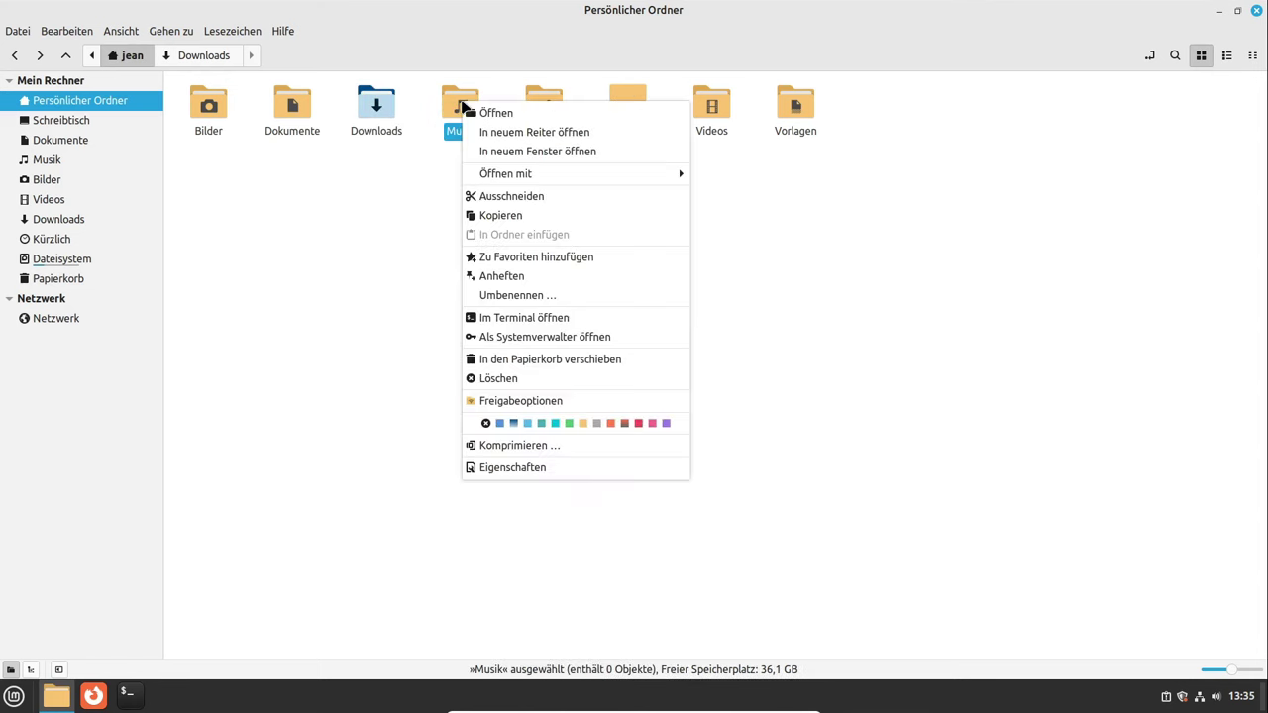
click(596, 423)
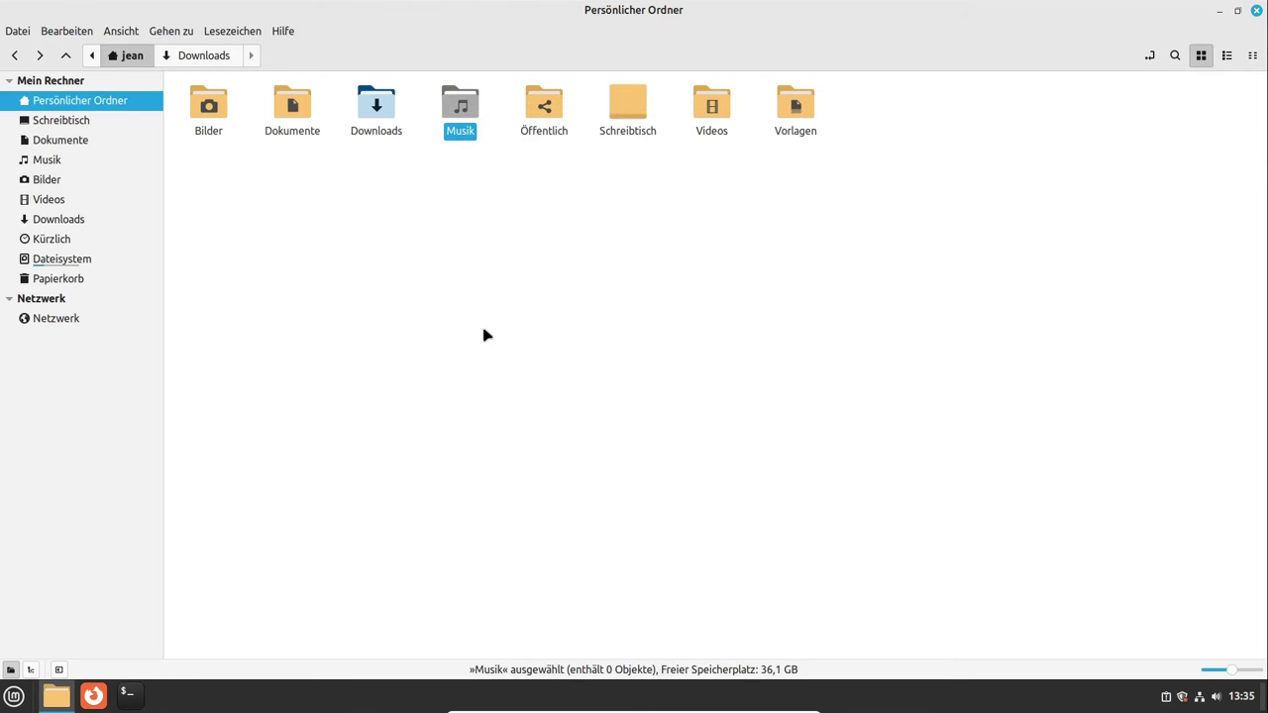
click(457, 264)
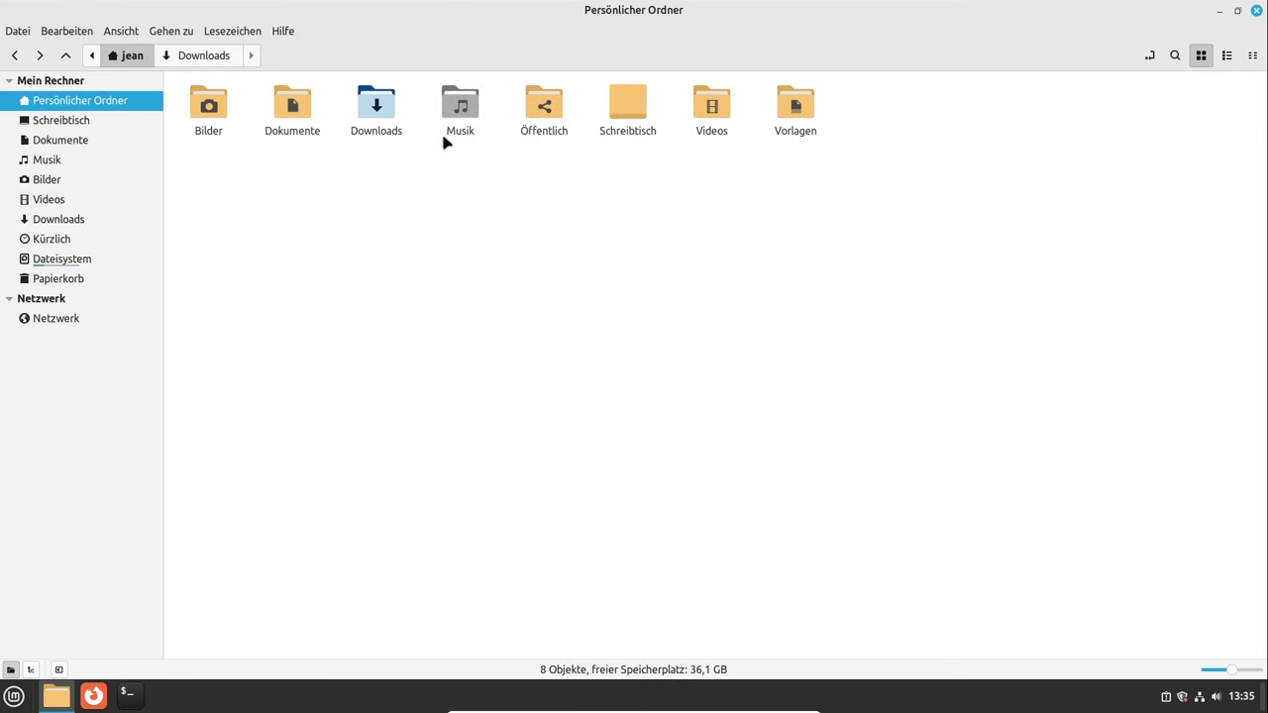
Restore the default colour of the Musik and Downloads folders
drag(480, 206, 368, 68)
click(425, 222)
drag(461, 190, 465, 114)
right_click(464, 100)
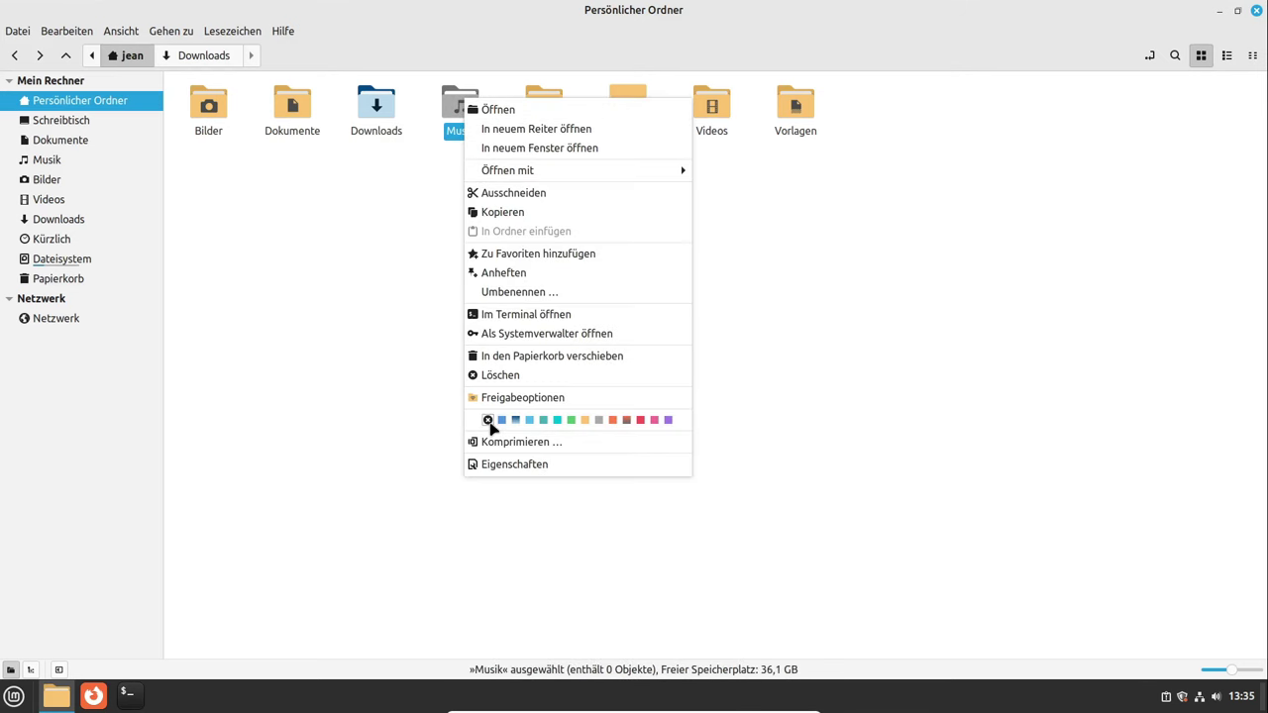
click(489, 423)
click(436, 235)
drag(399, 175, 369, 109)
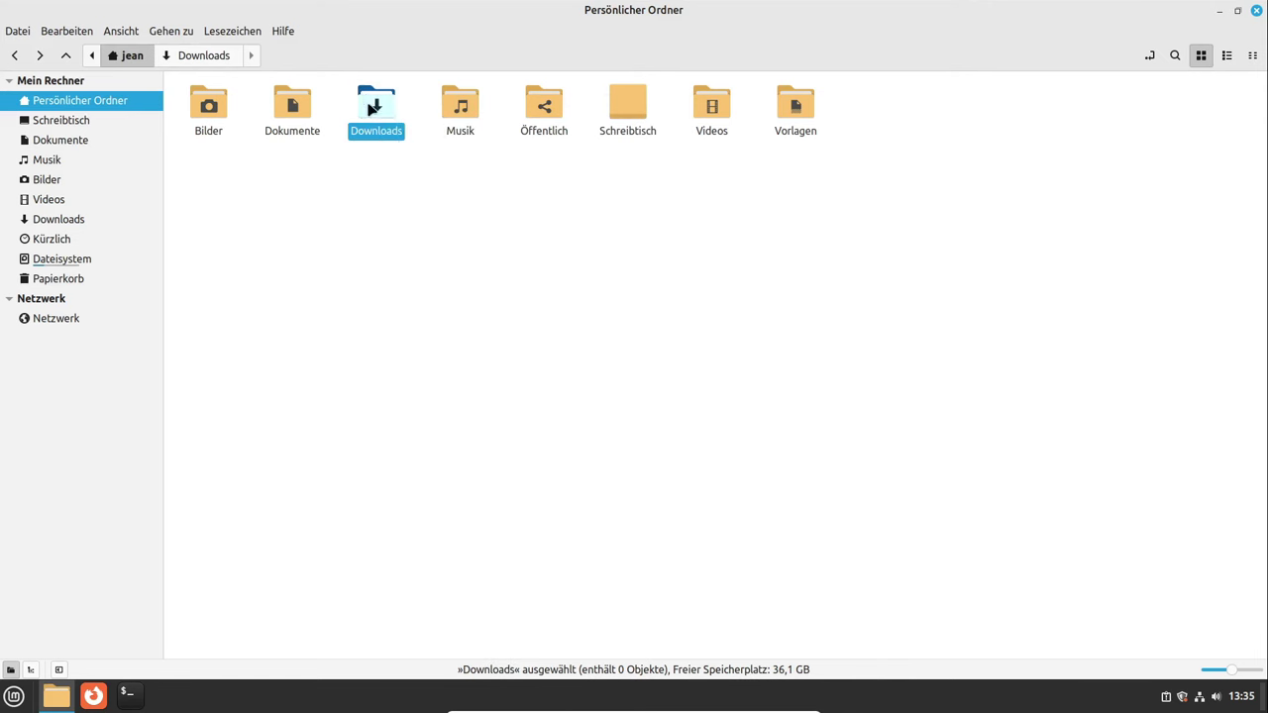
right_click(375, 119)
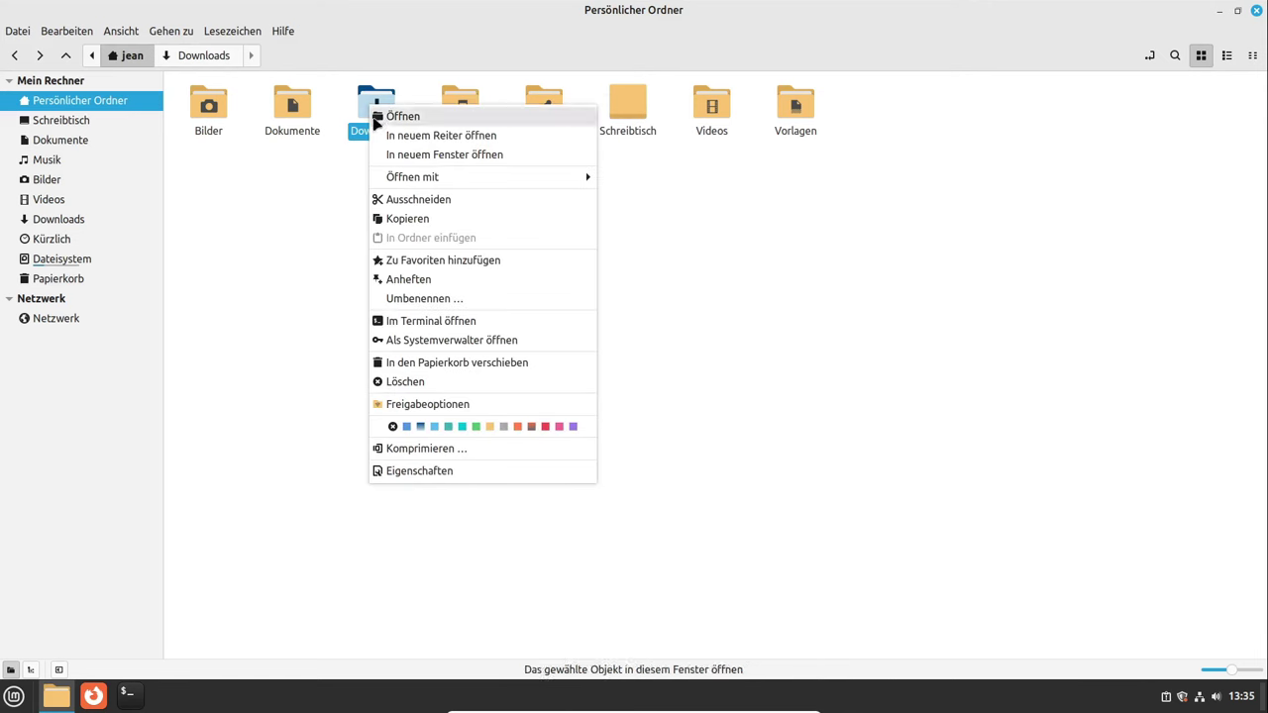
click(396, 428)
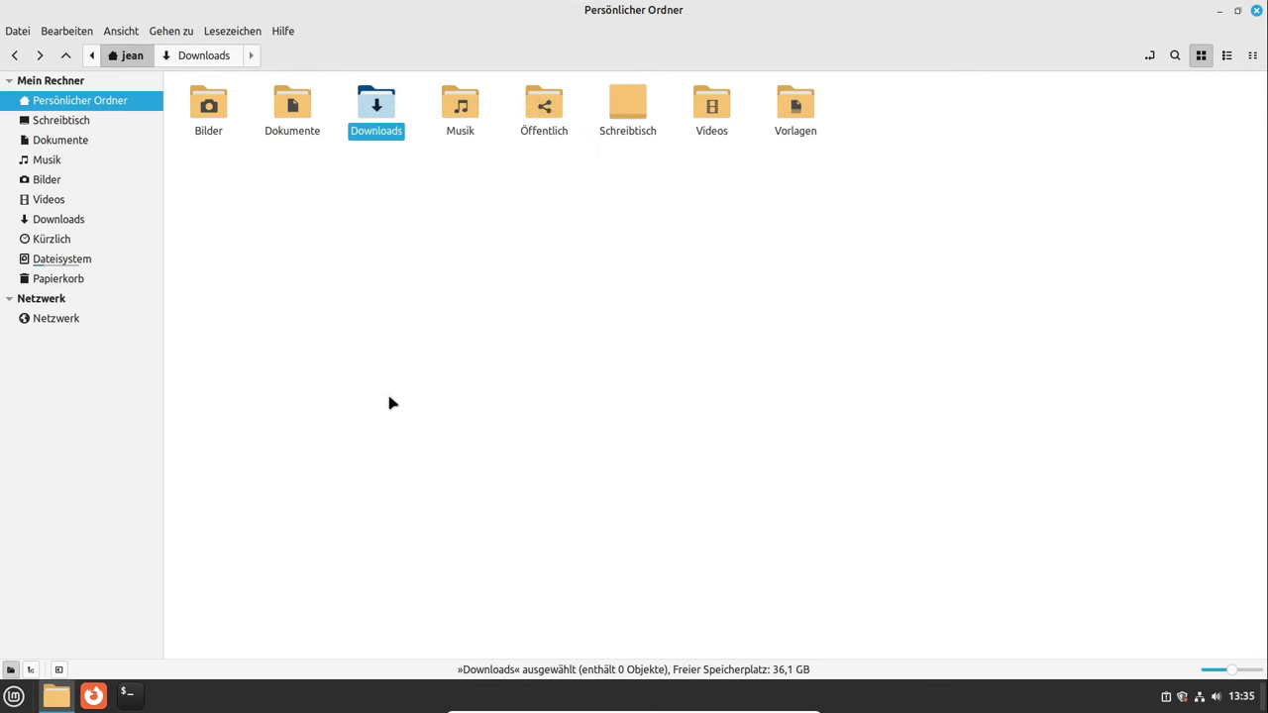
click(310, 203)
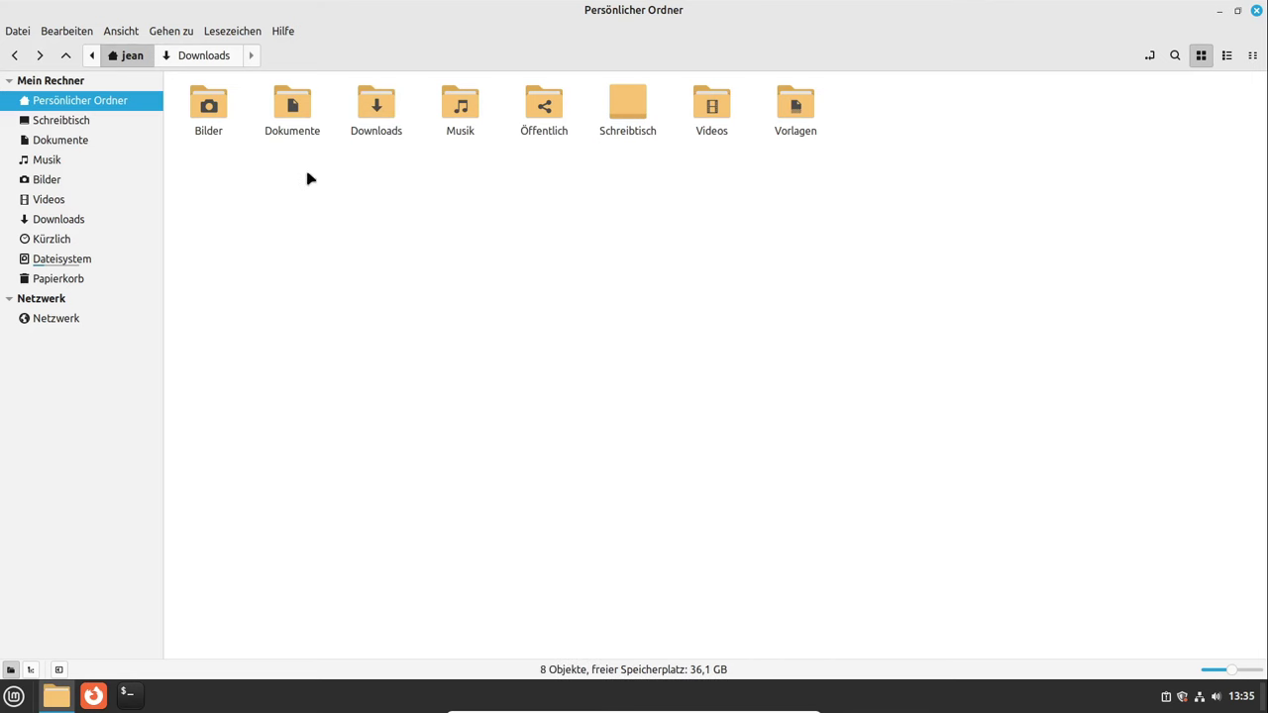
Create a folder named Hausverwaltung inside Dokumente and add it to the sidebar bookmarks
double_click(302, 109)
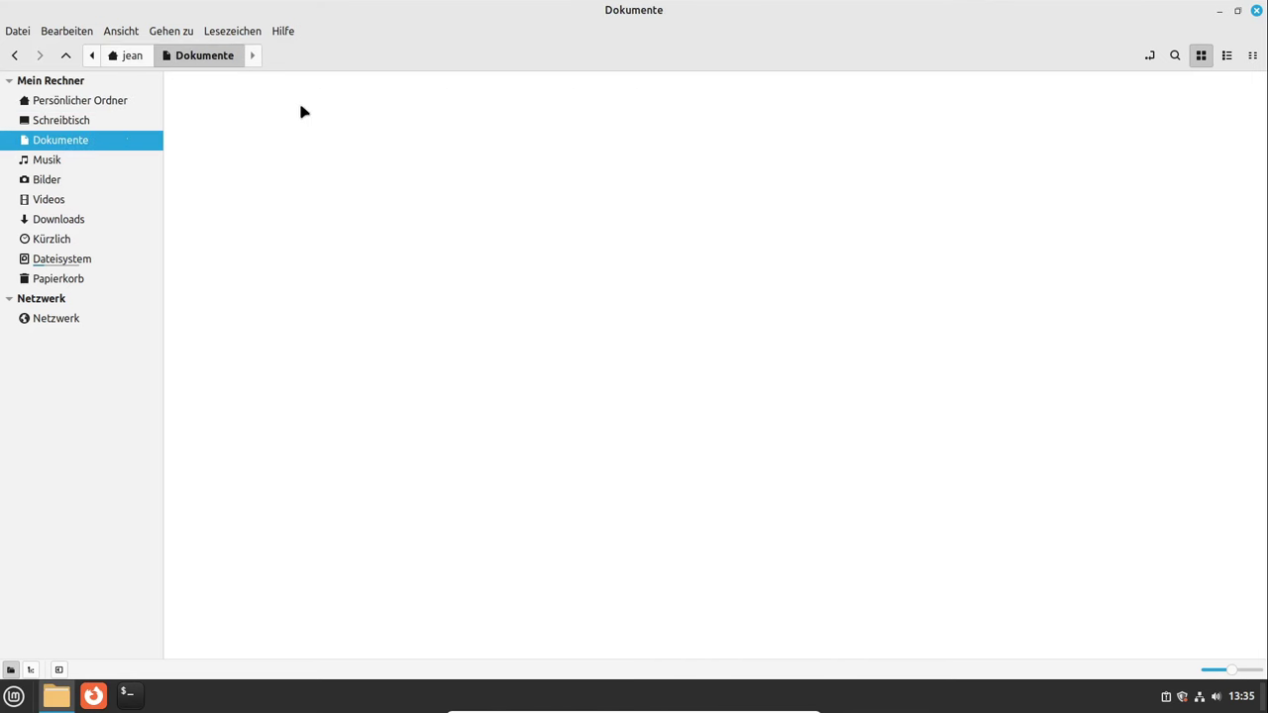
right_click(247, 176)
click(282, 183)
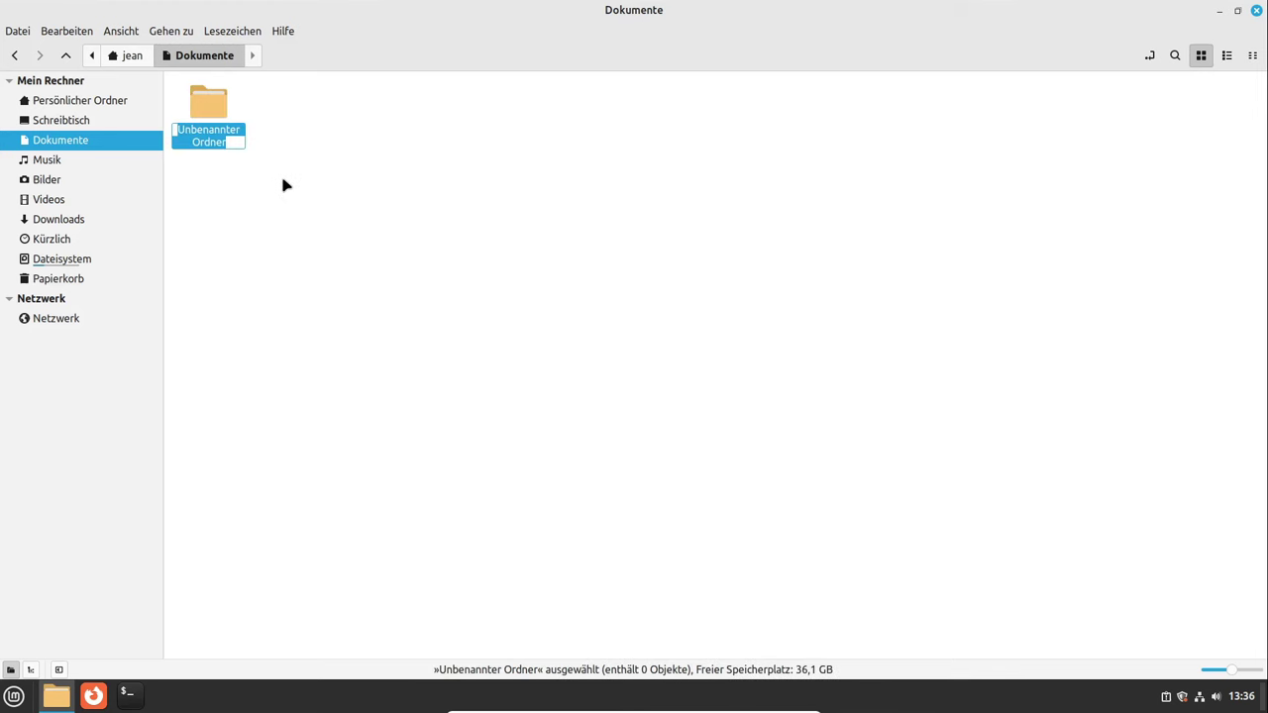
text(H)
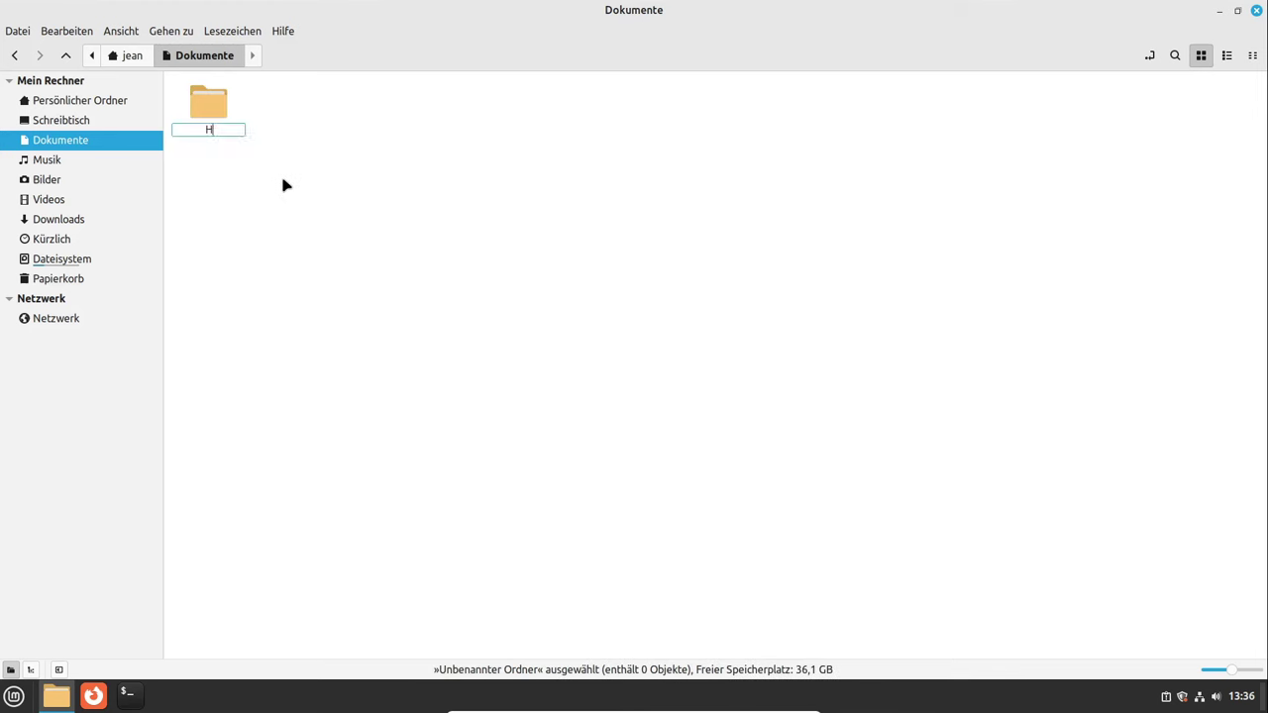
text(ausverwaltung)
key(Return)
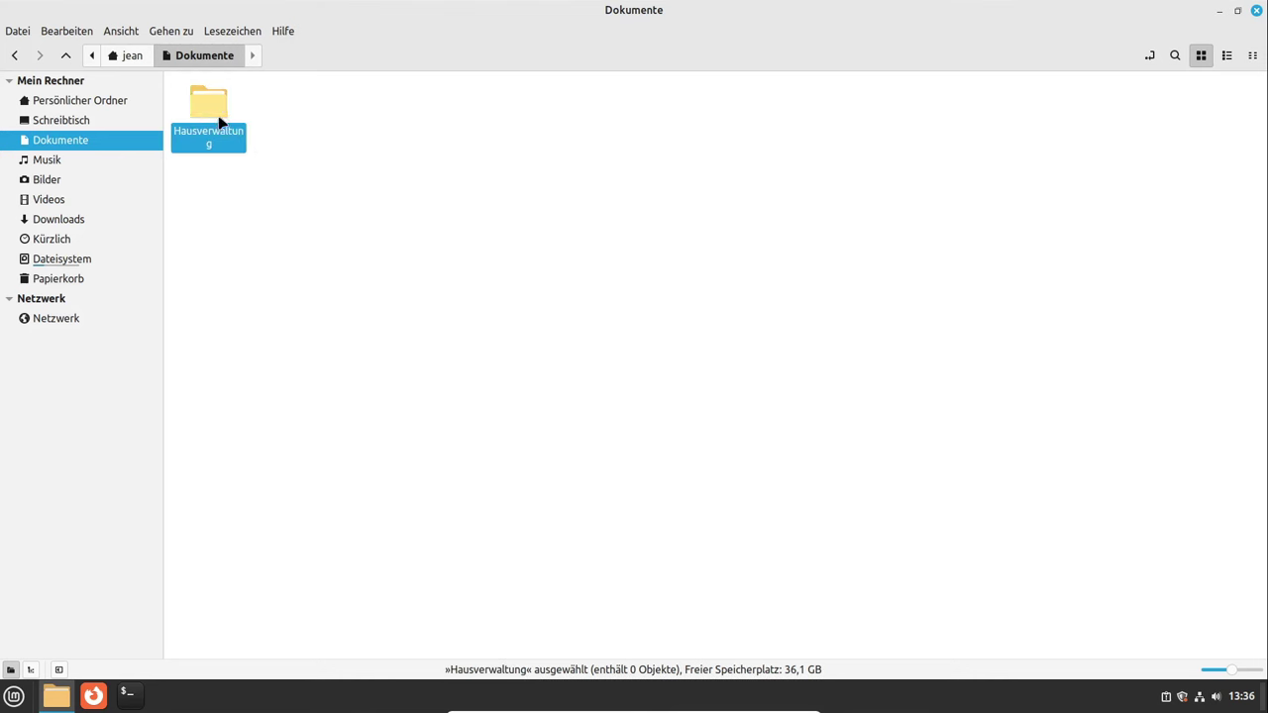
mouse_move(58, 703)
drag(211, 109, 53, 315)
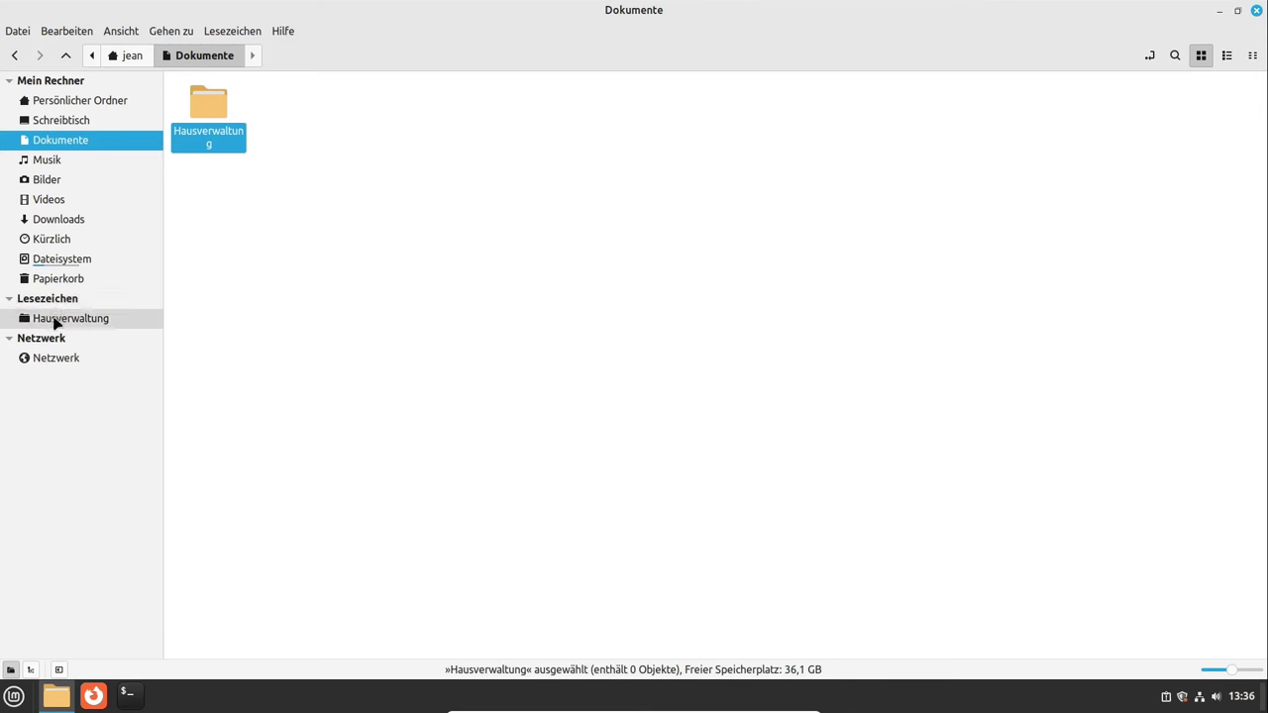
Open the Hausverwaltung folder from its bookmark and from a 'Haus' system search
click(55, 318)
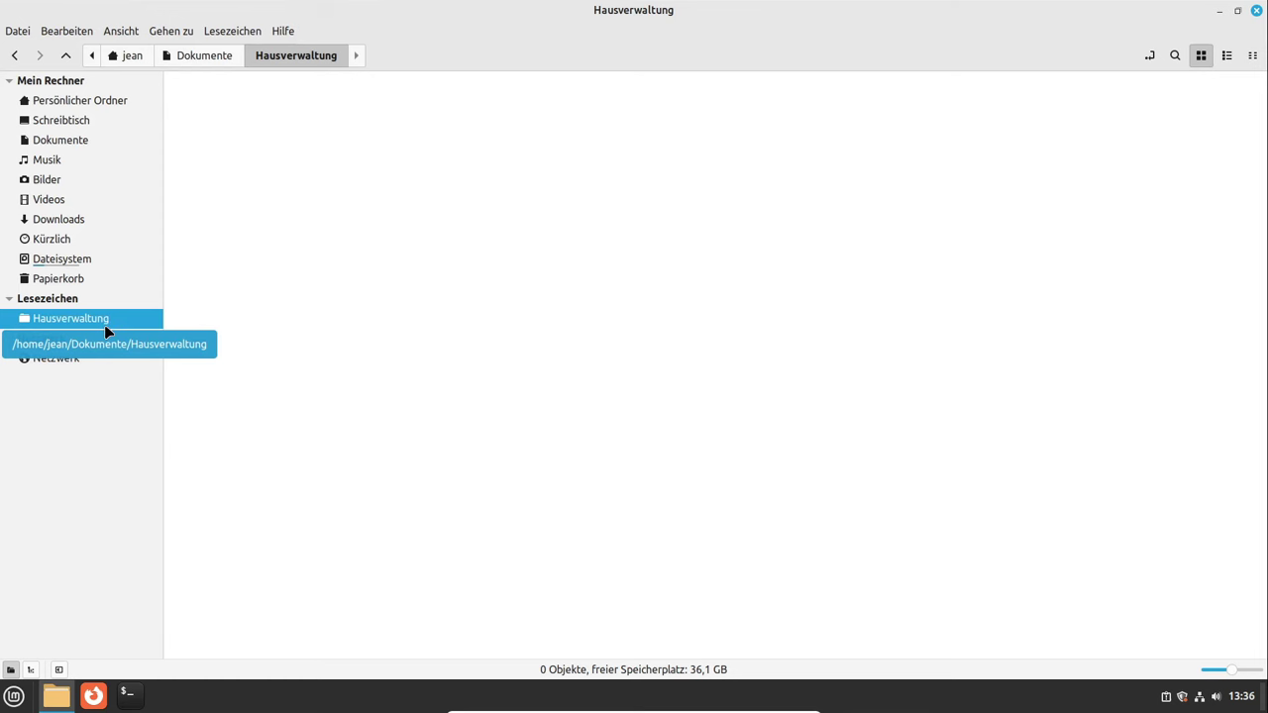
click(14, 696)
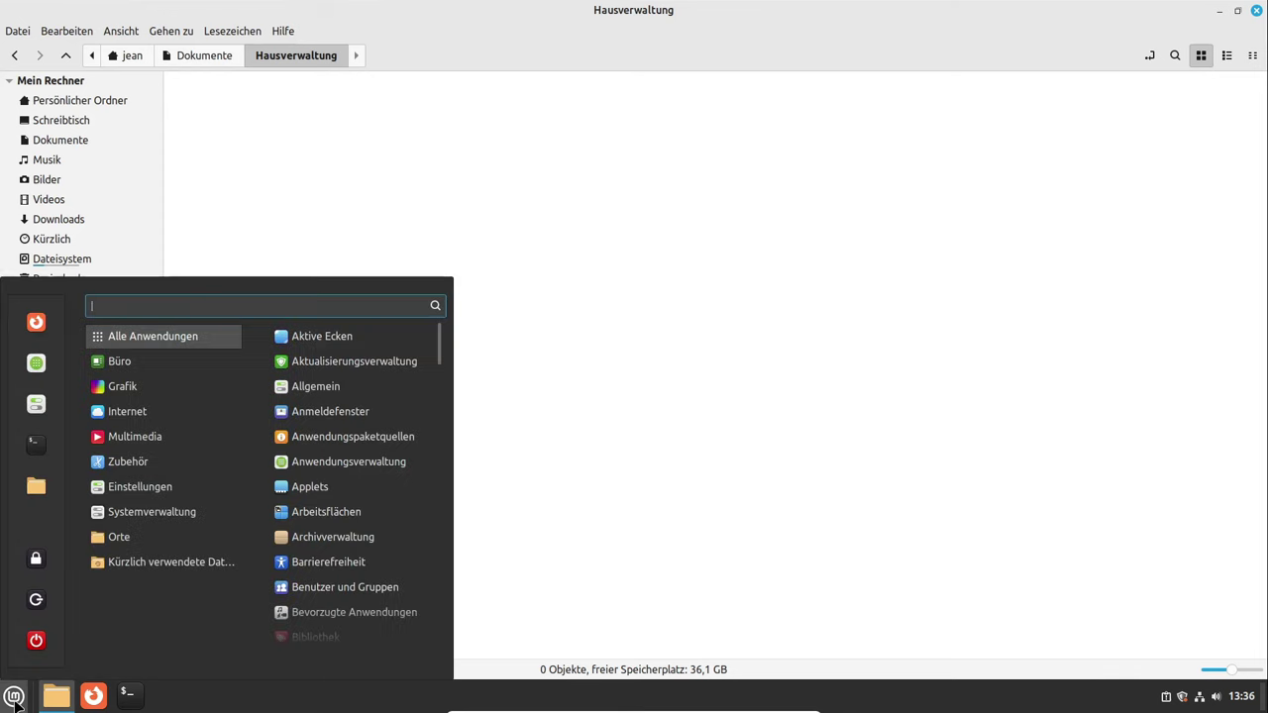
text(Haus)
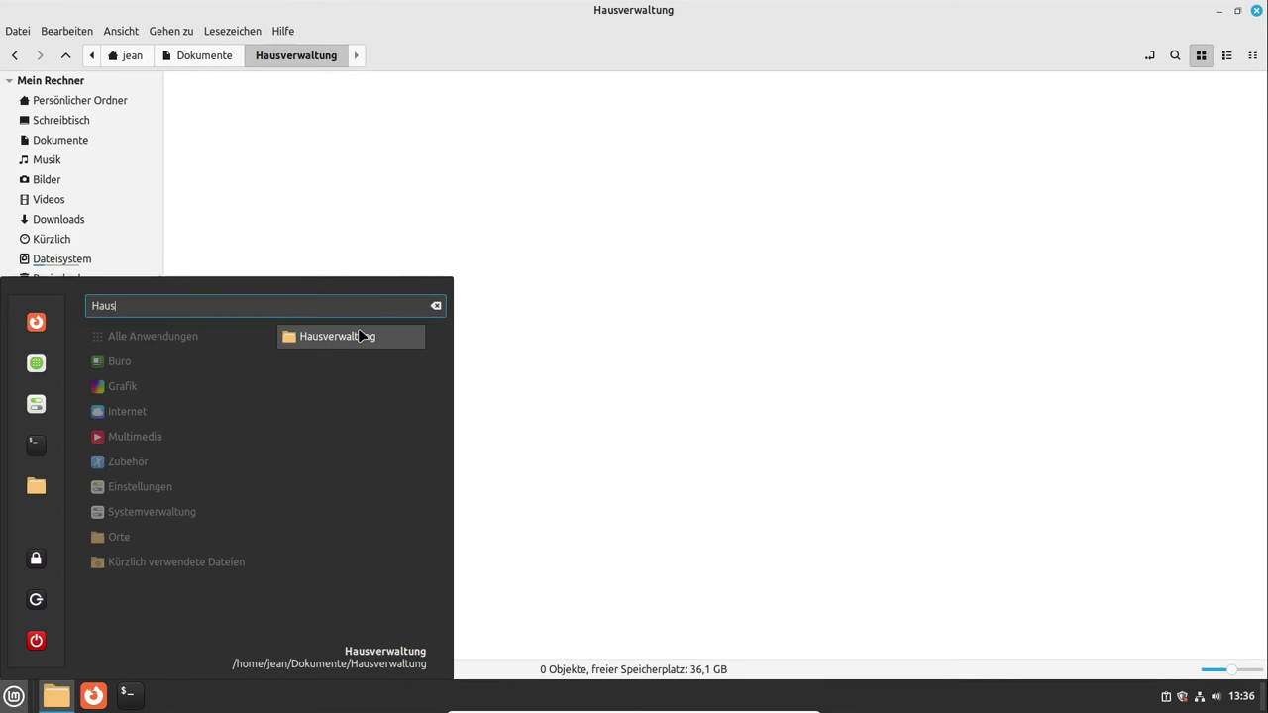
click(358, 227)
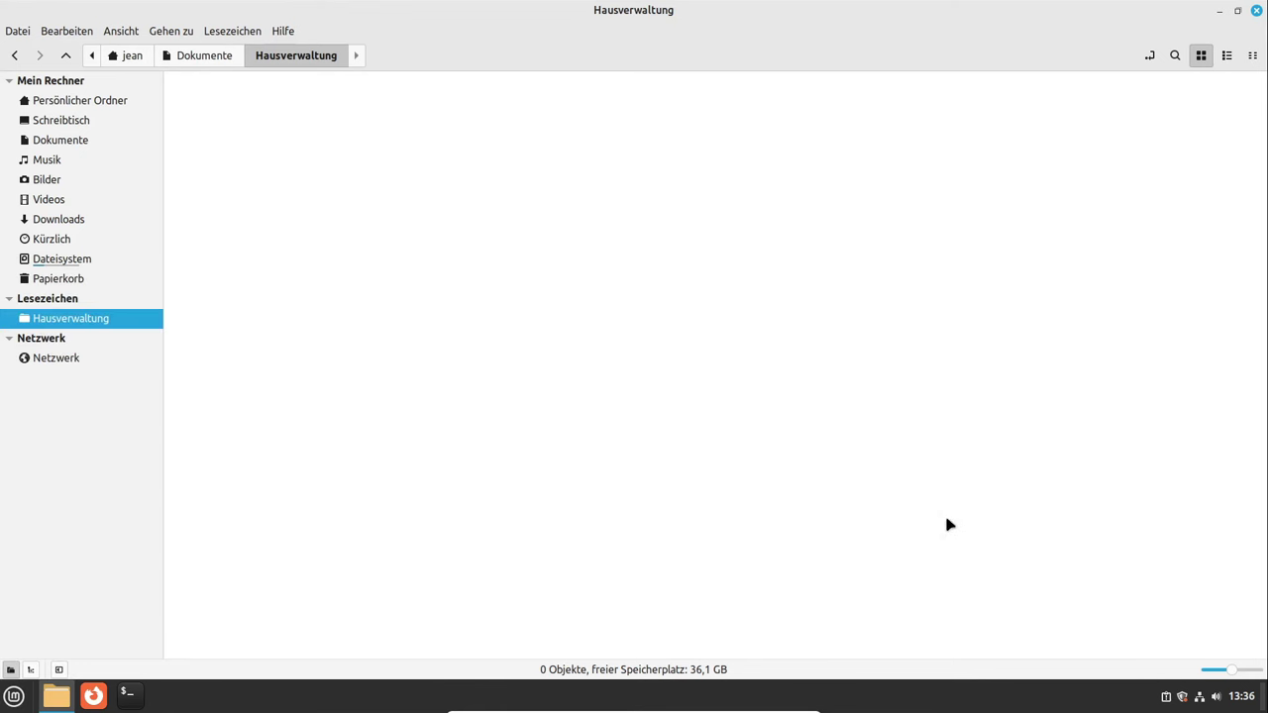
Create an empty document named Test.md in Hausverwaltung
right_click(378, 201)
mouse_move(419, 228)
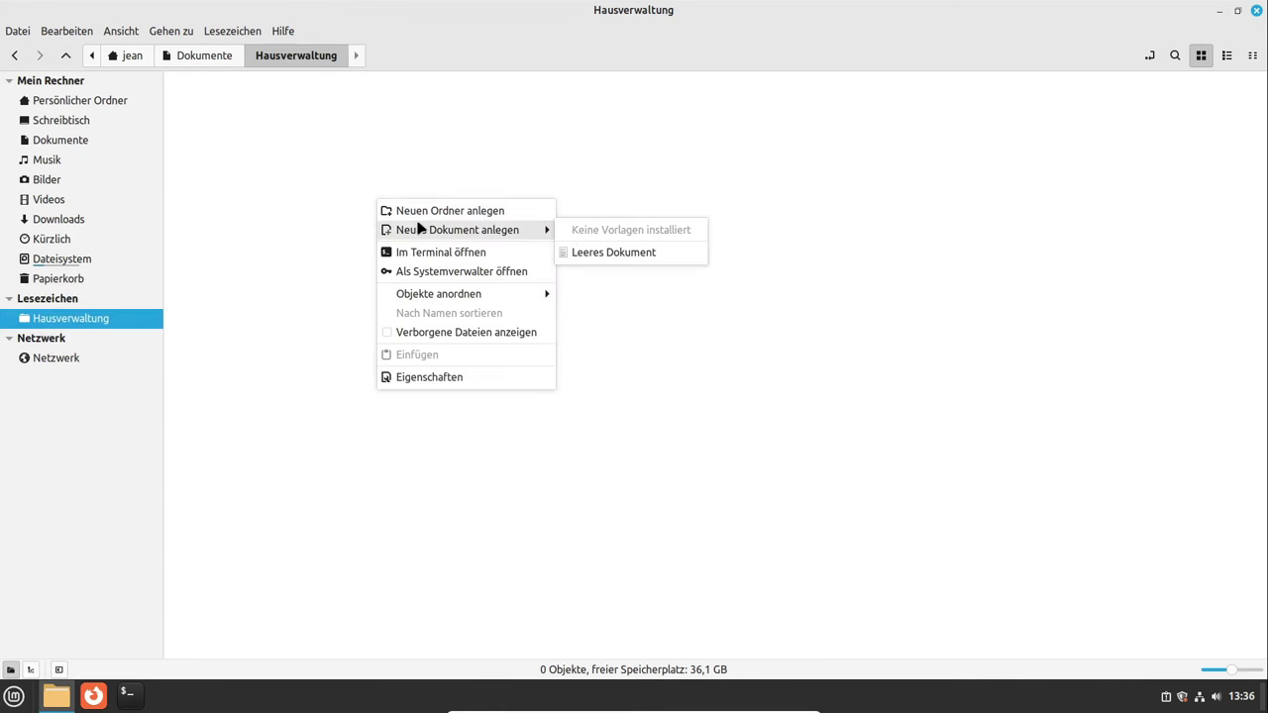
click(639, 253)
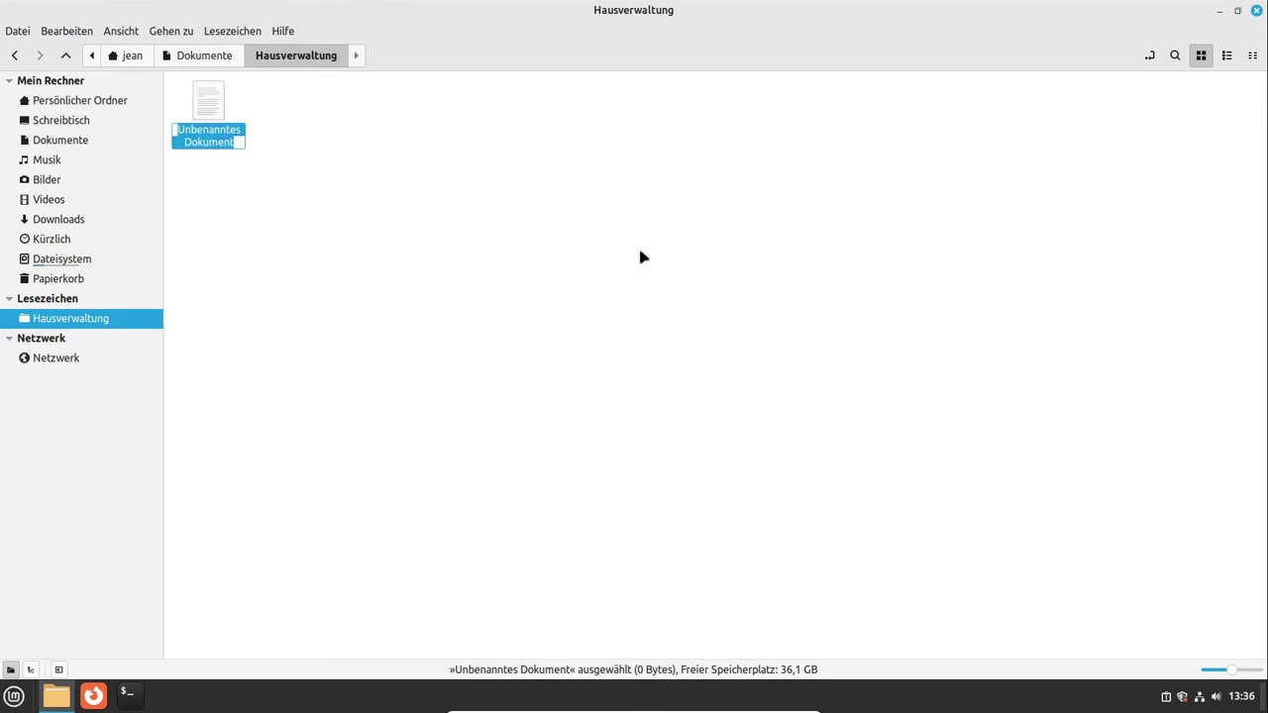
text(Test.md)
key(Return)
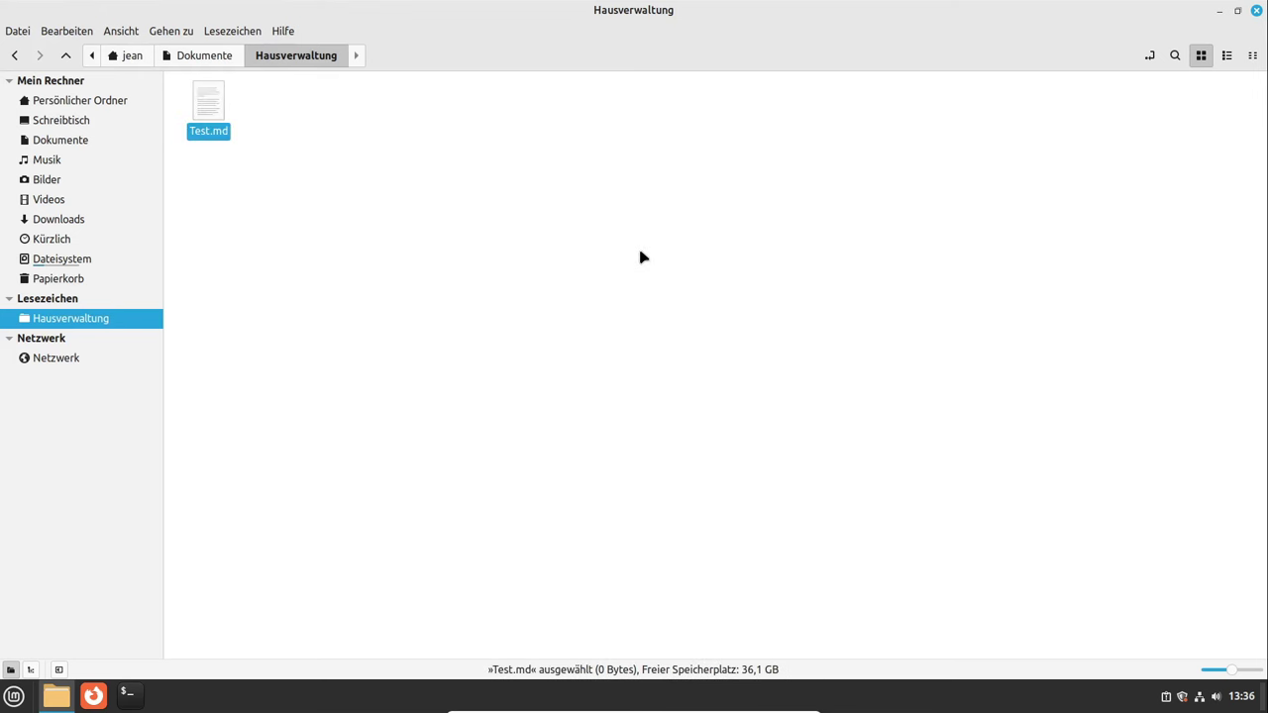
Add Test.md to Favoriten and open it from the tray's favourites list
right_click(215, 113)
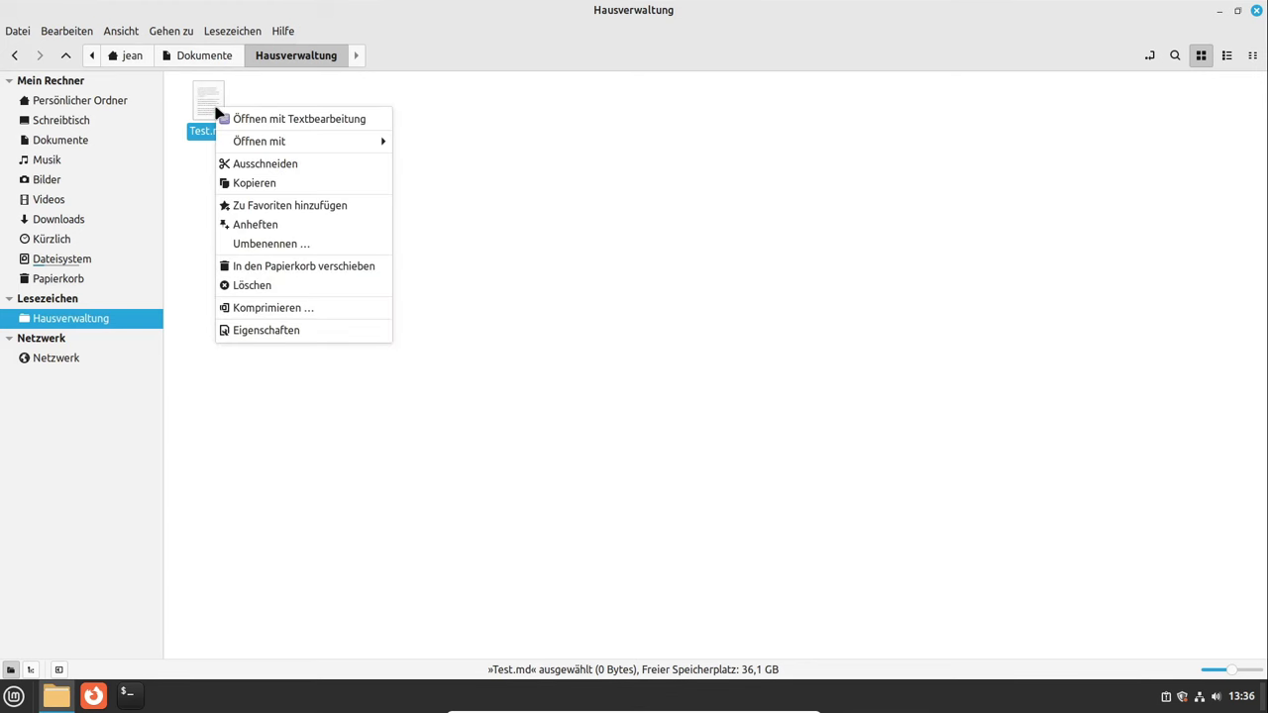
click(275, 209)
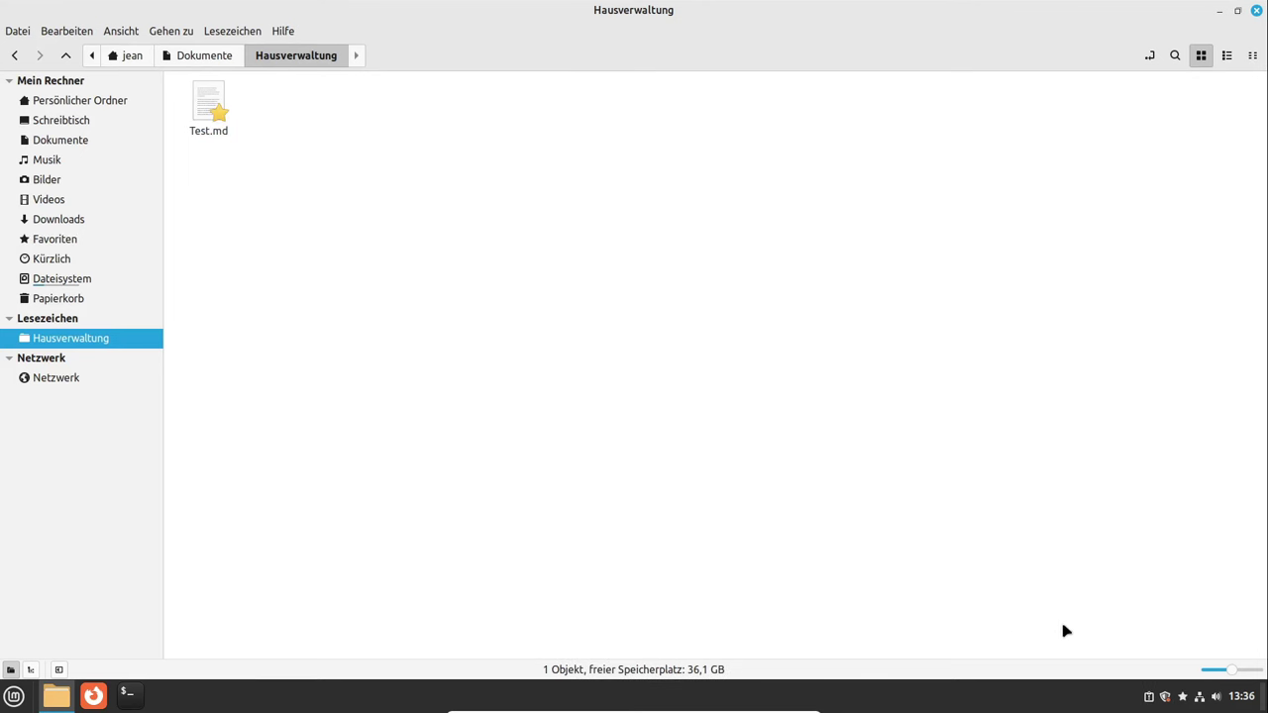
click(1189, 699)
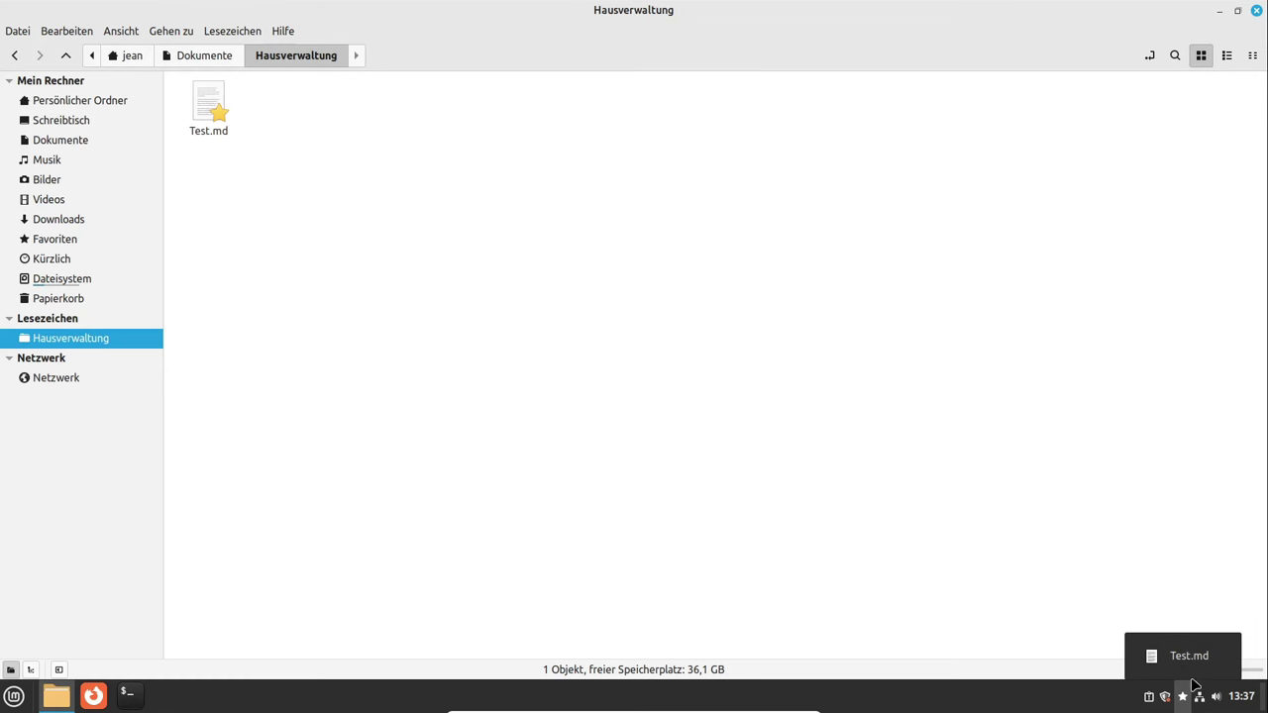
click(1187, 656)
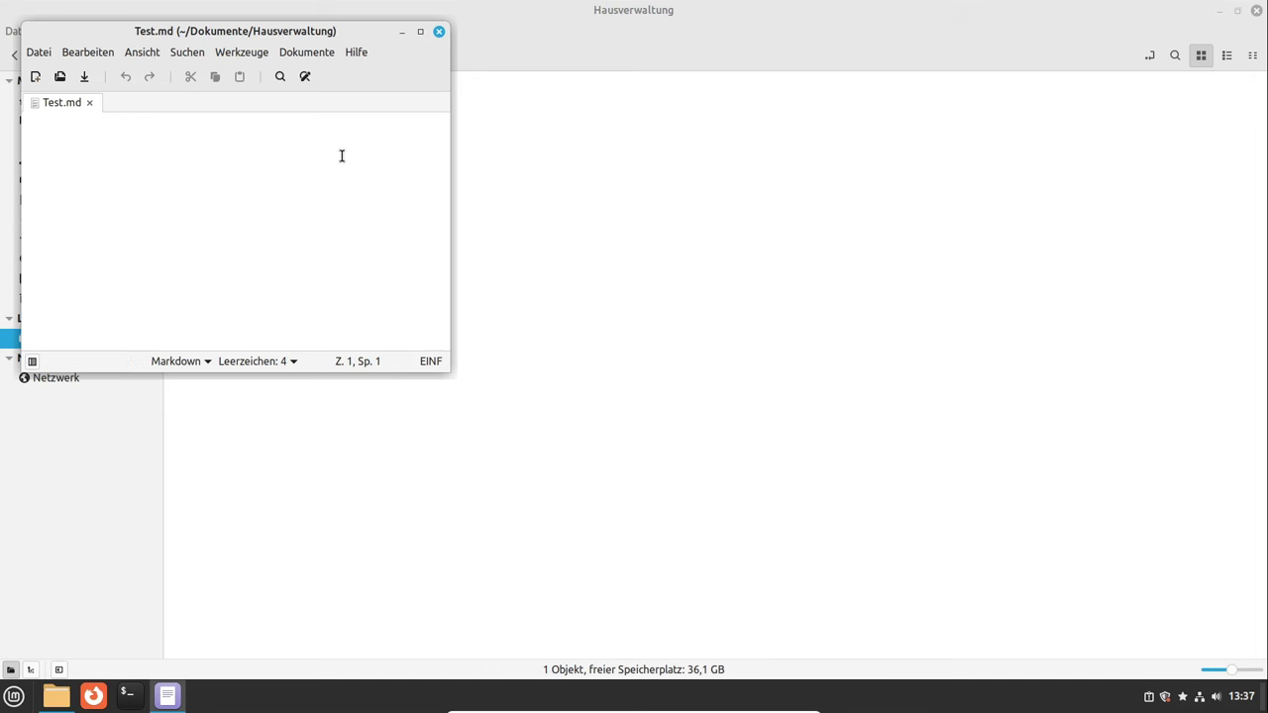
Close the Xed editor showing Test.md and the Hausverwaltung folder window
click(439, 32)
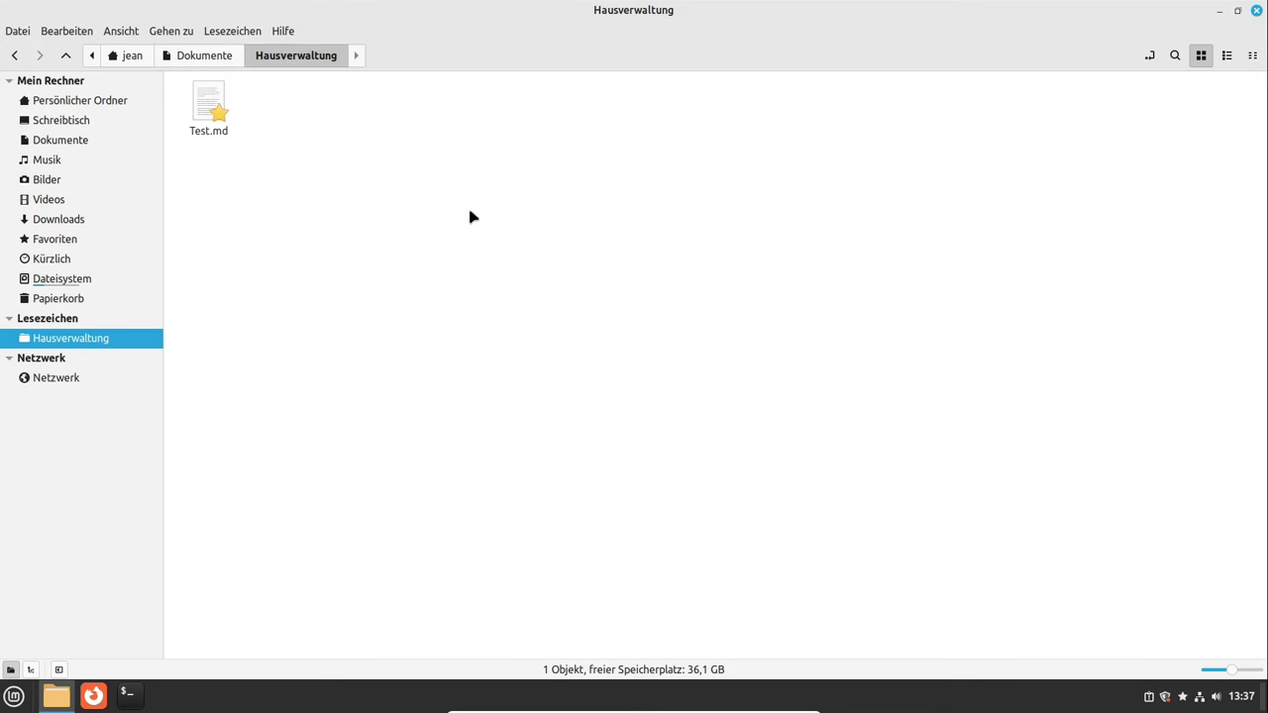
click(1256, 10)
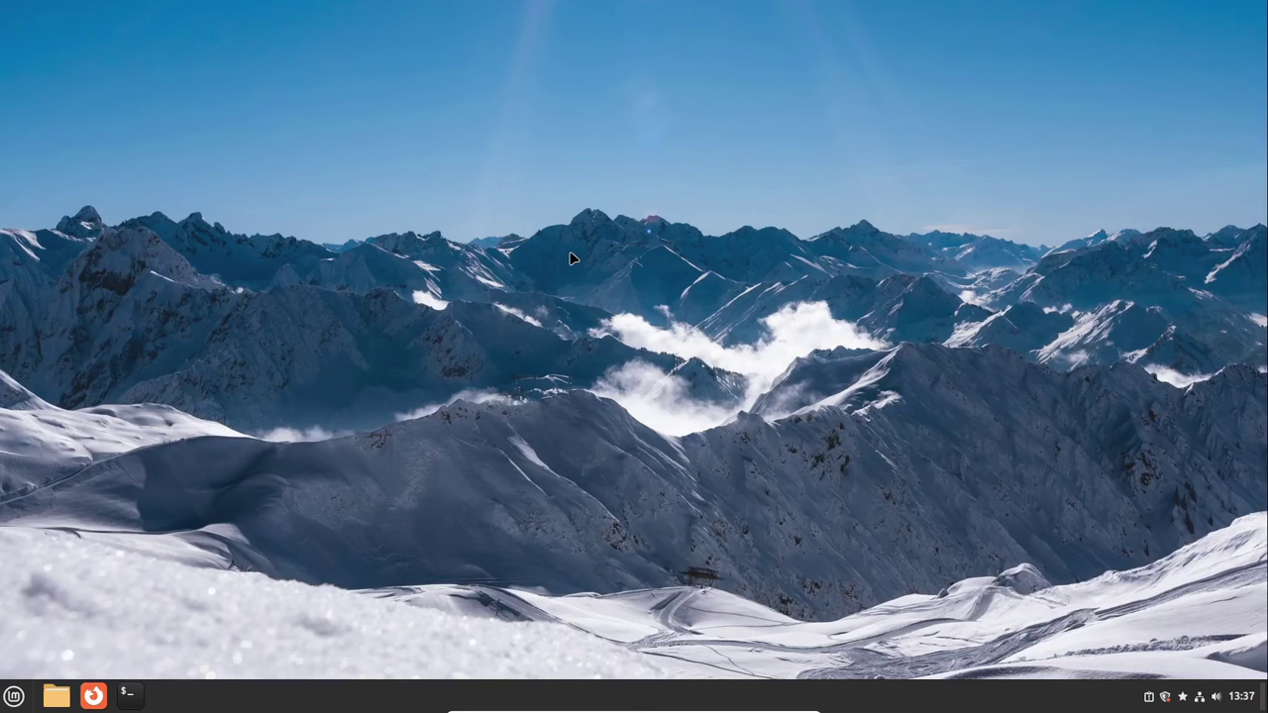
Search the Cinnamon Menu for 'thun' and launch Thunderbird-E-Mail und -Nachrichten
click(13, 697)
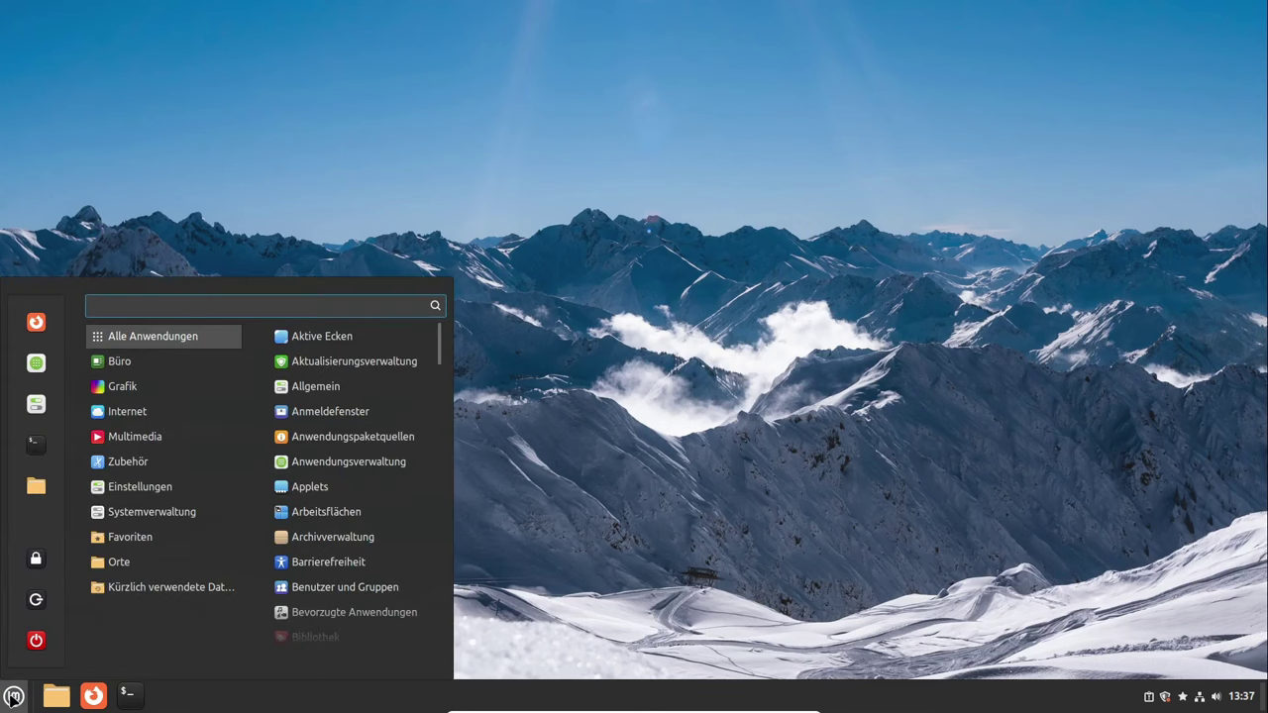
click(1038, 586)
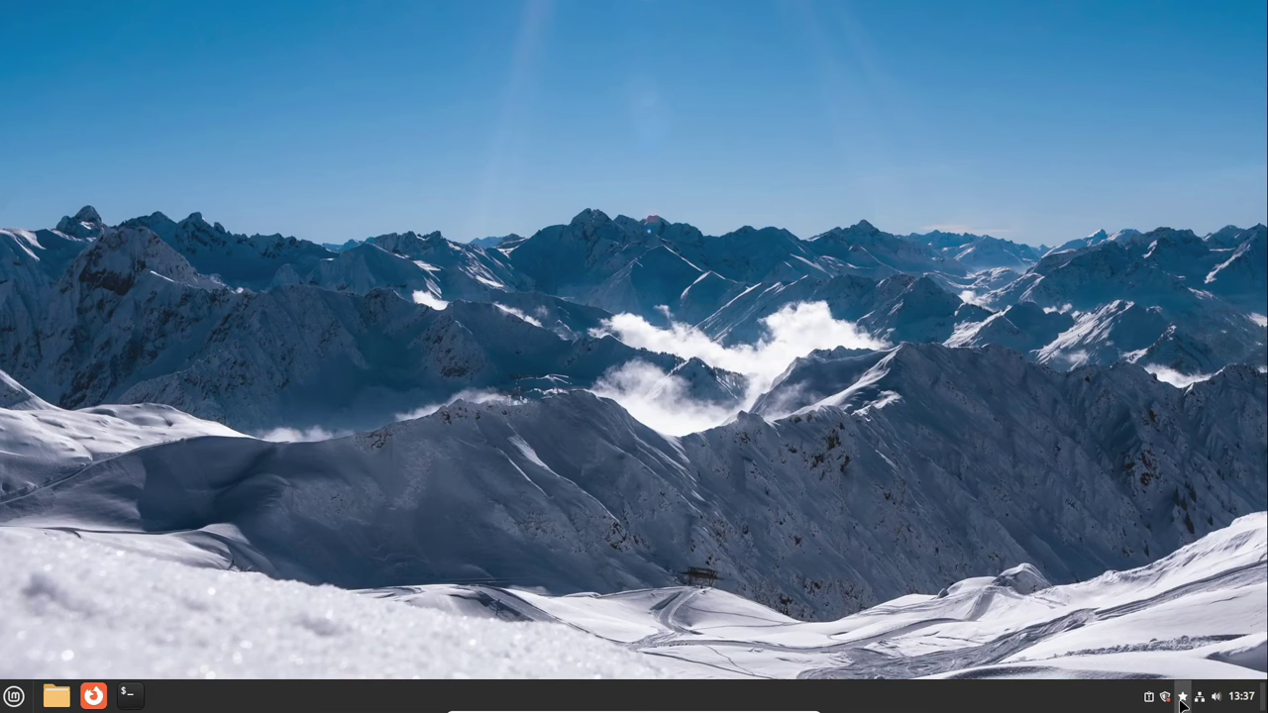
click(18, 697)
text(t)
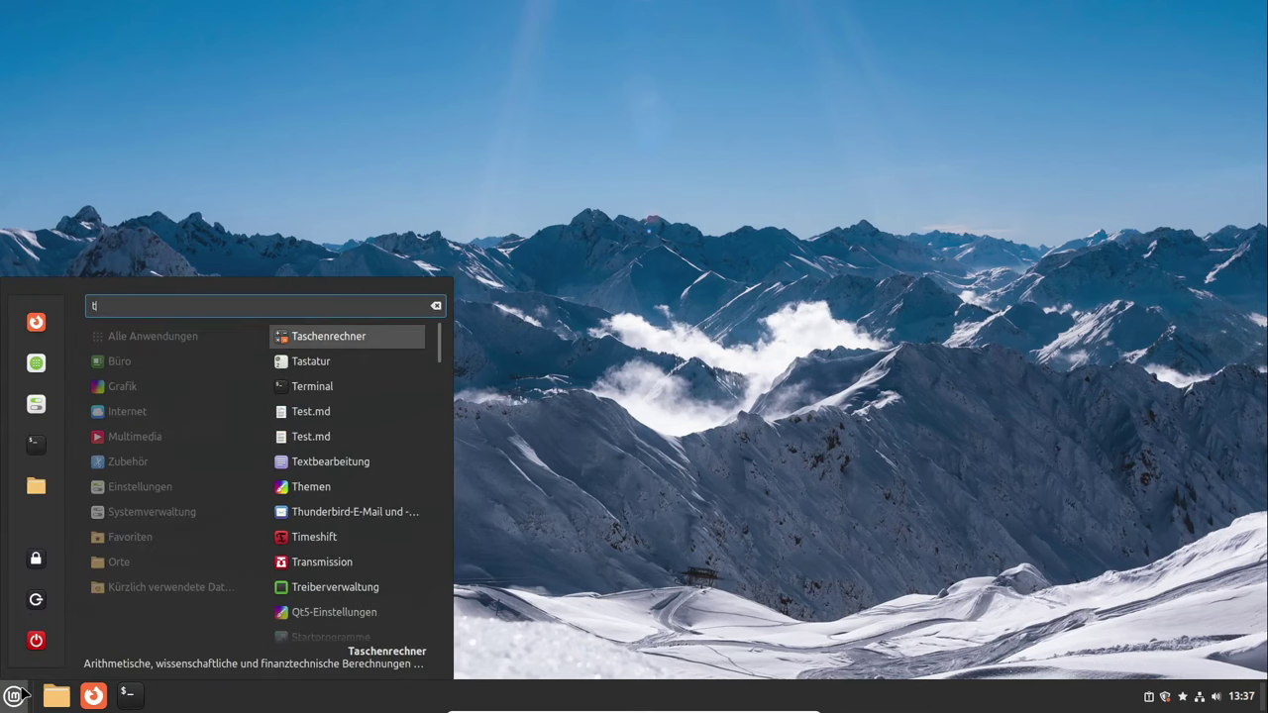
text(hun)
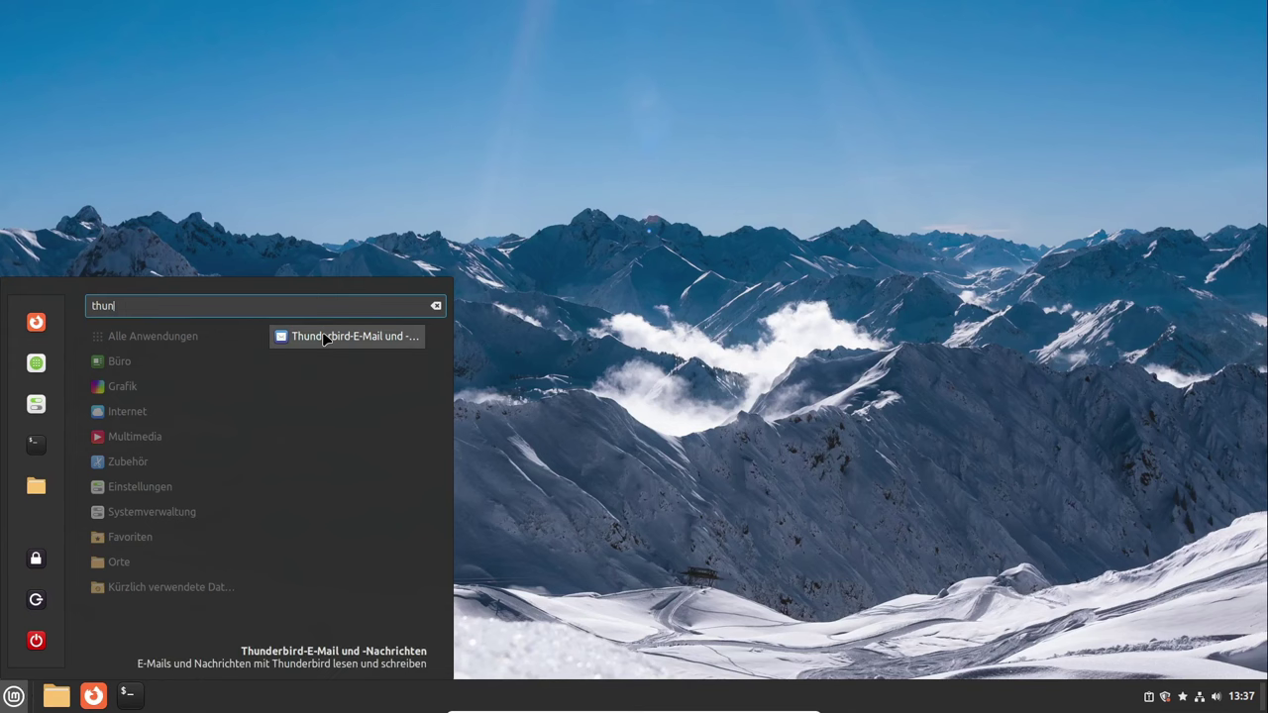
click(324, 338)
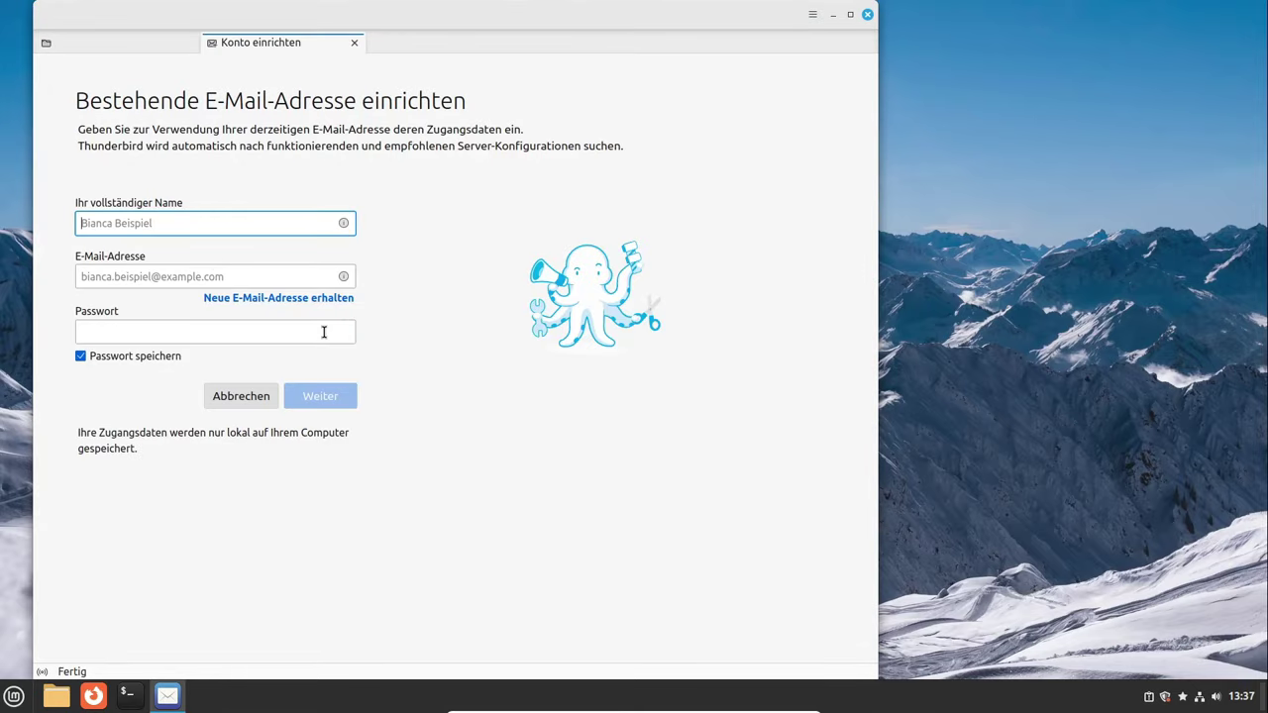
Enter a sample test e-mail address in the setup form and close the Privacy Notice tab
click(145, 282)
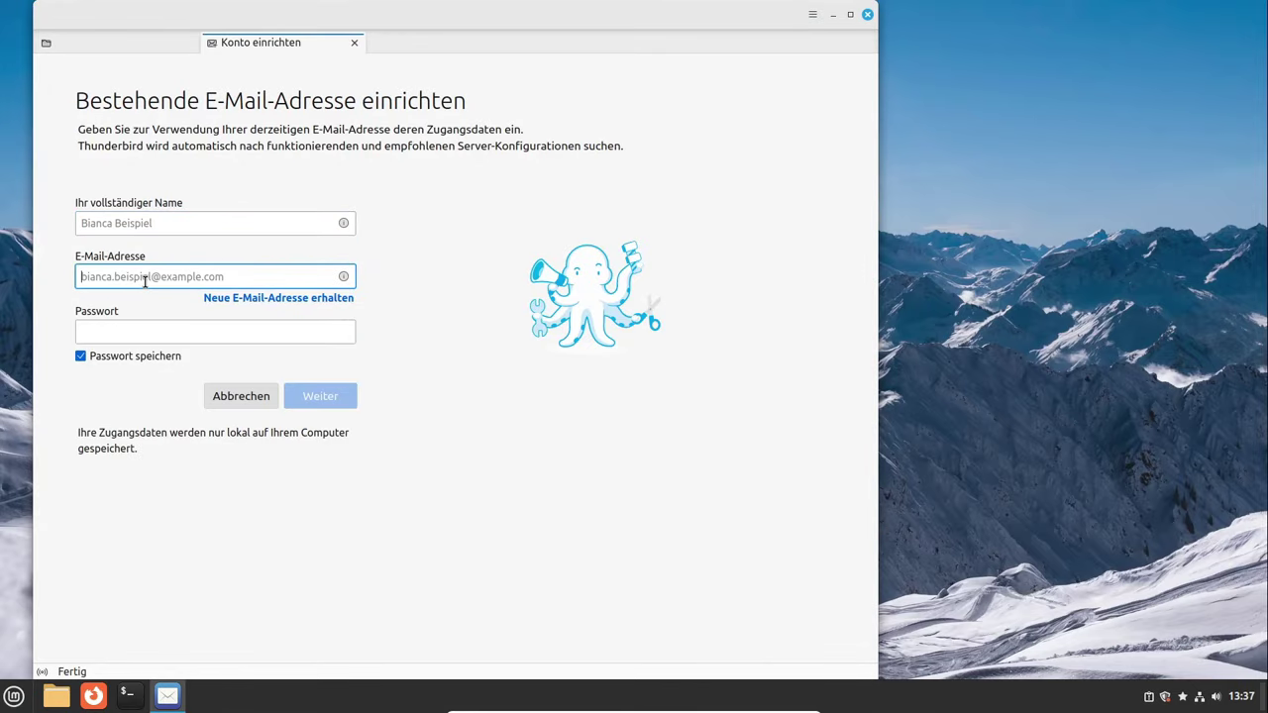
text(test)
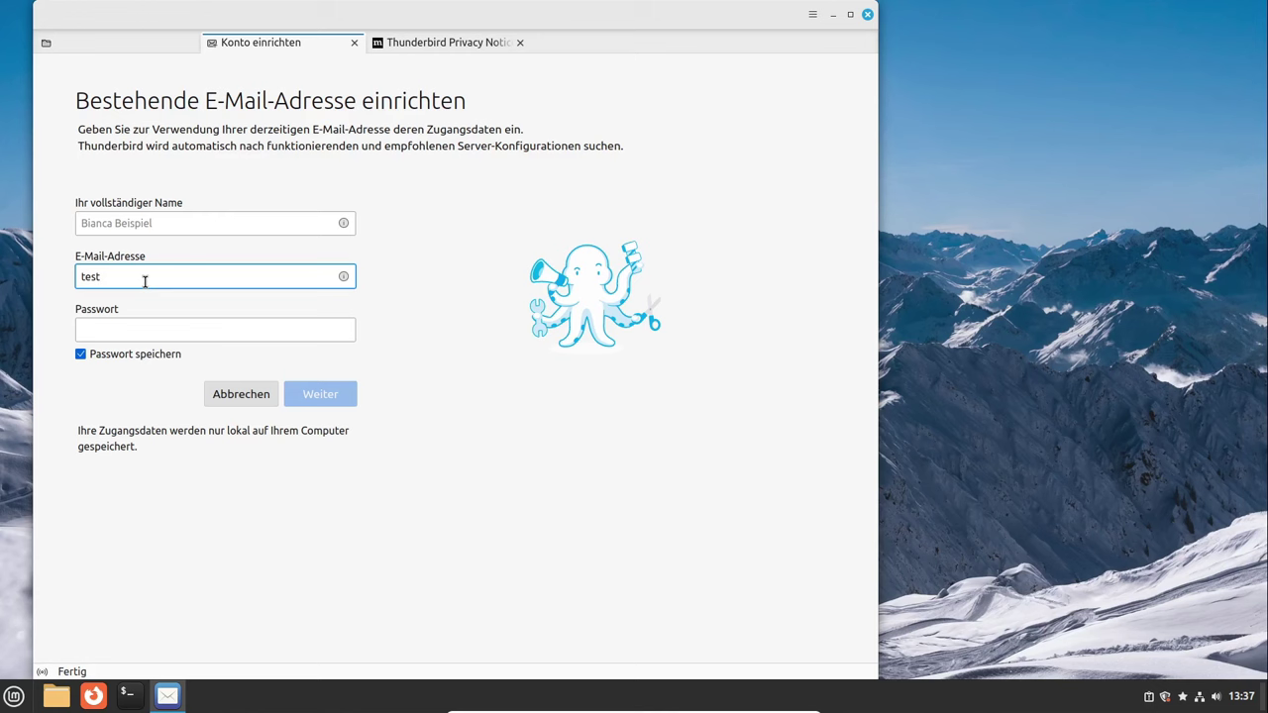
click(519, 42)
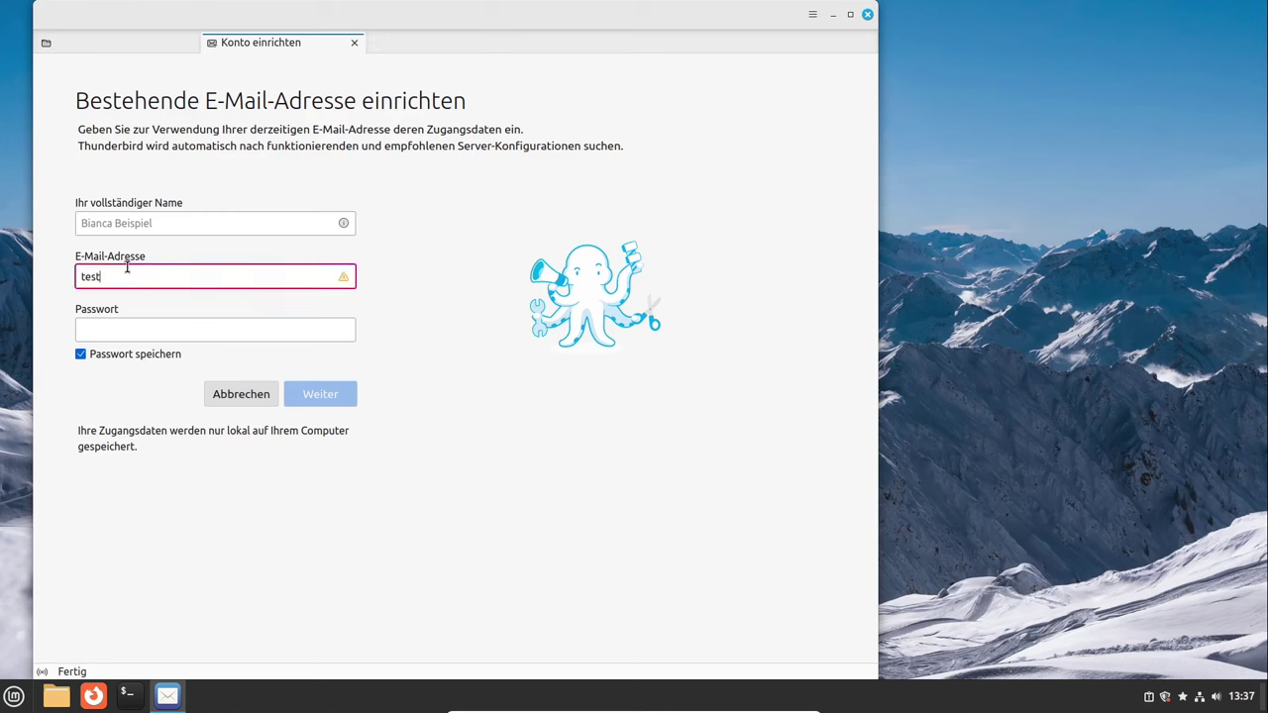
mouse_move(125, 270)
text(@test.de)
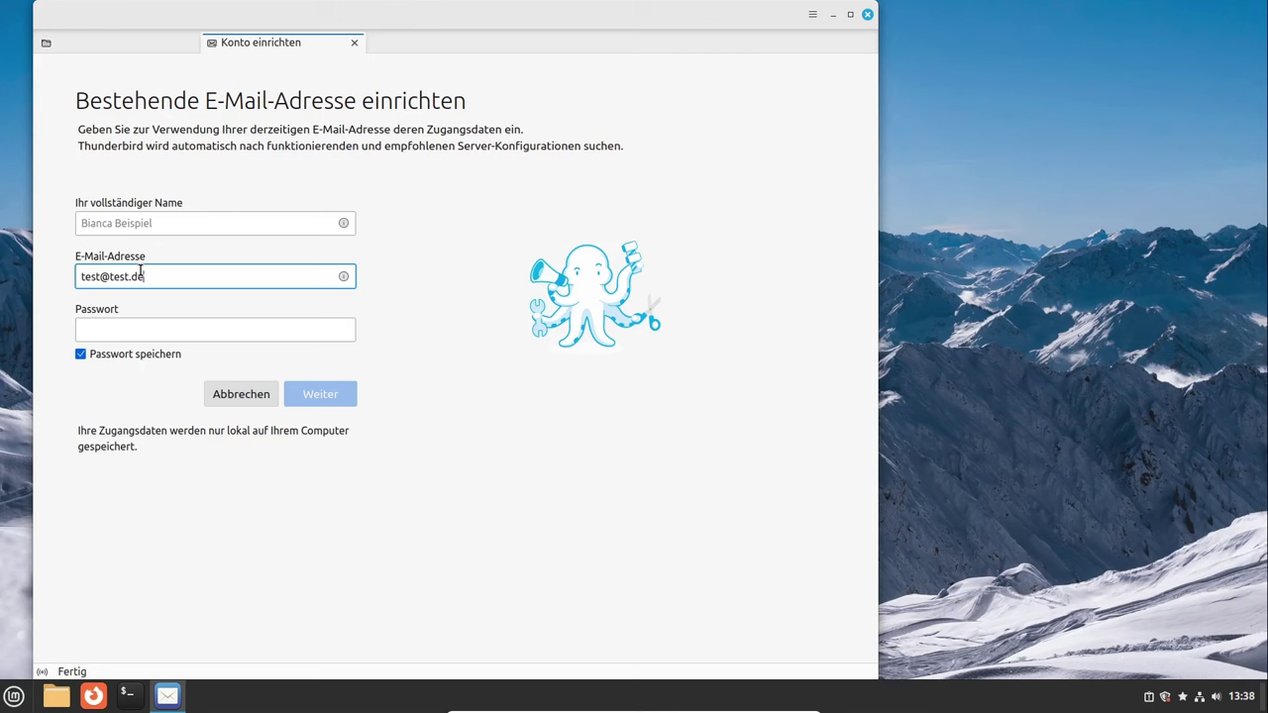
text(@)
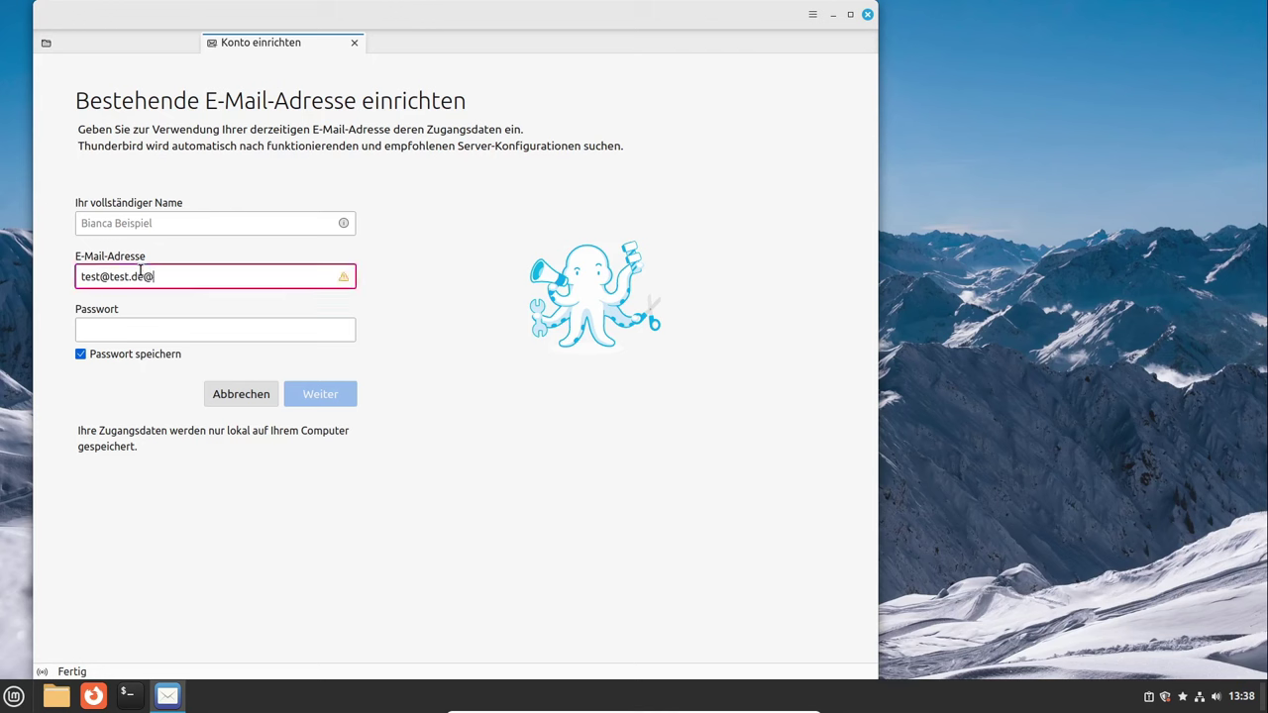
key(BackSpace)
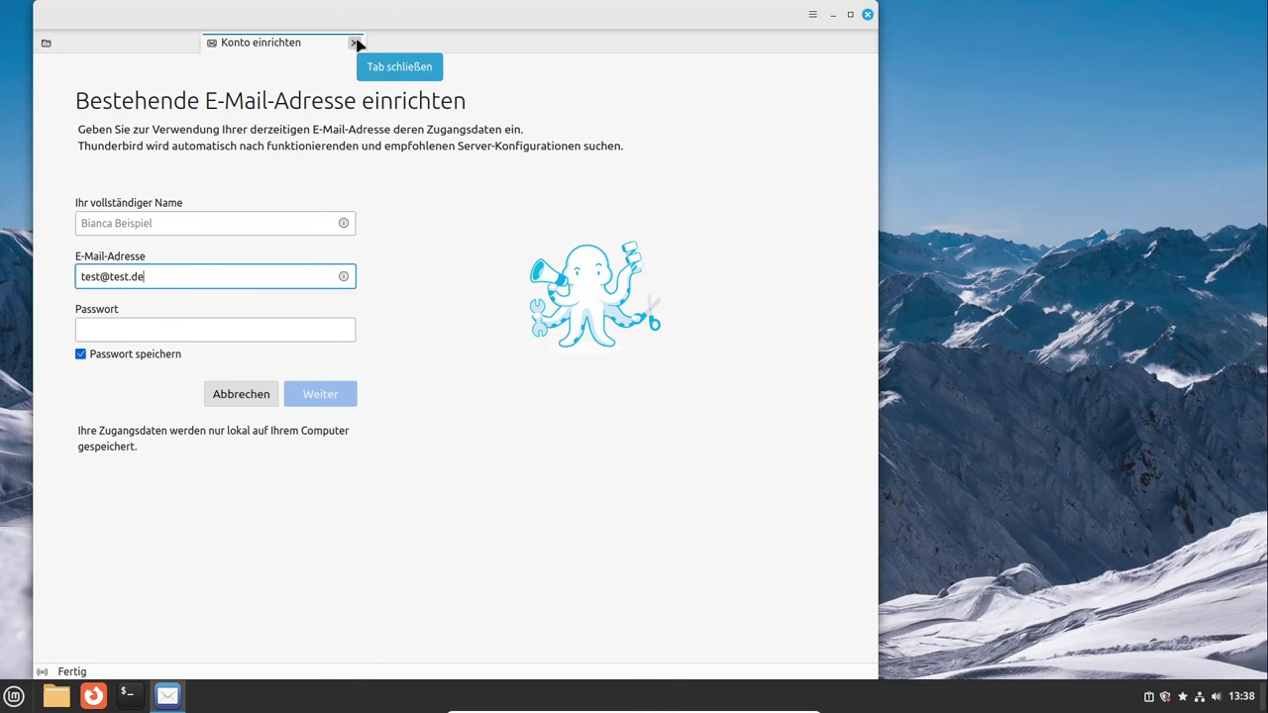
Close the Konto einrichten tab and then the Thunderbird window
click(355, 44)
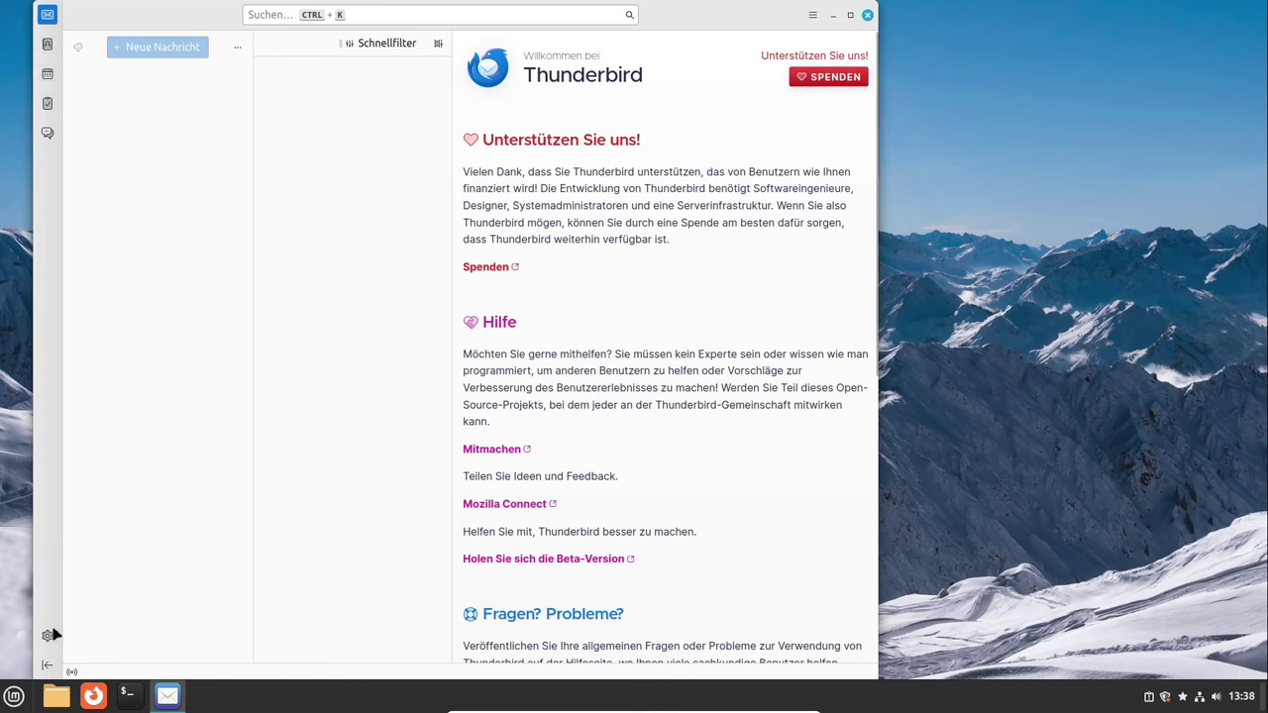
click(868, 16)
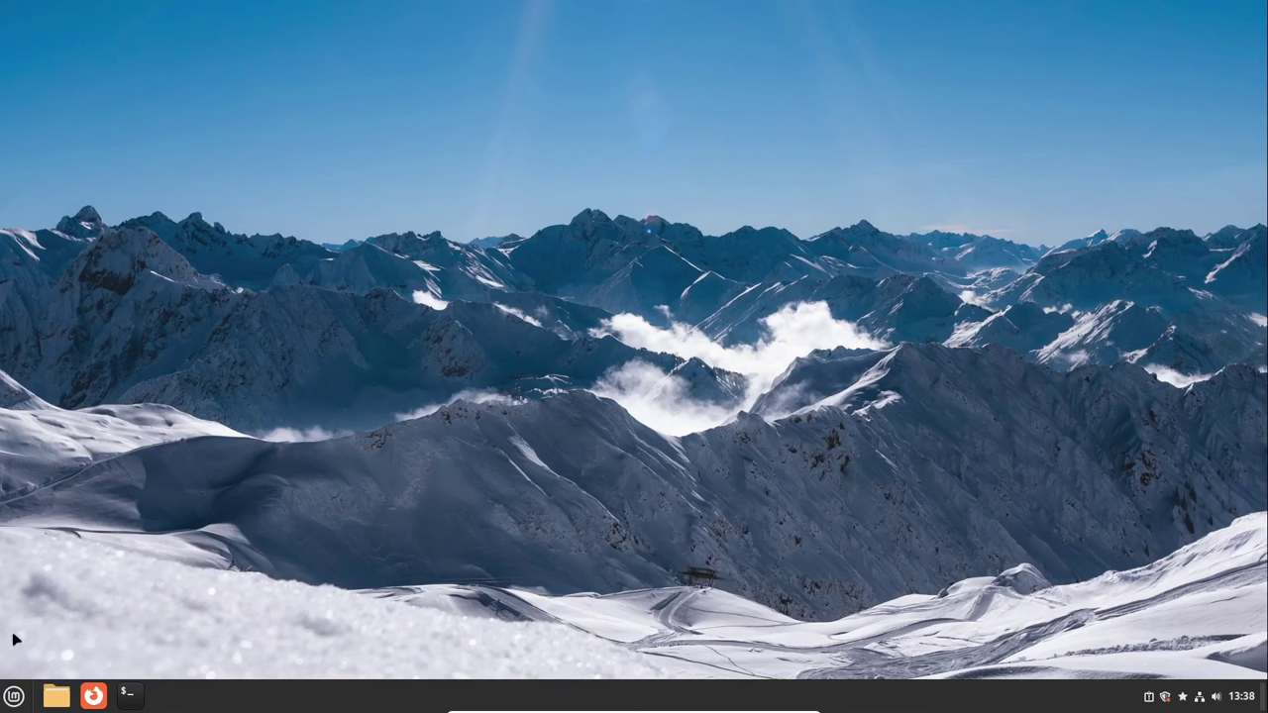
View Ttf-mscorefonts-installer details in the Software Manager without installing, then close it
click(20, 705)
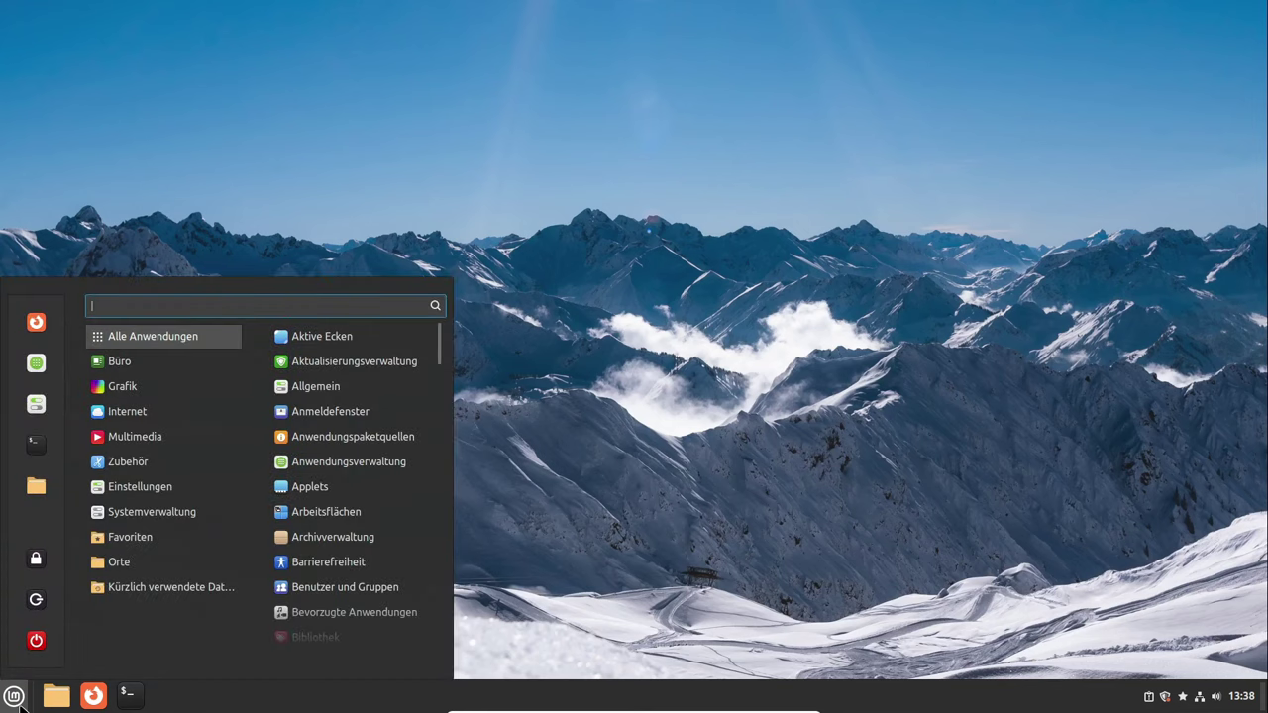
click(35, 365)
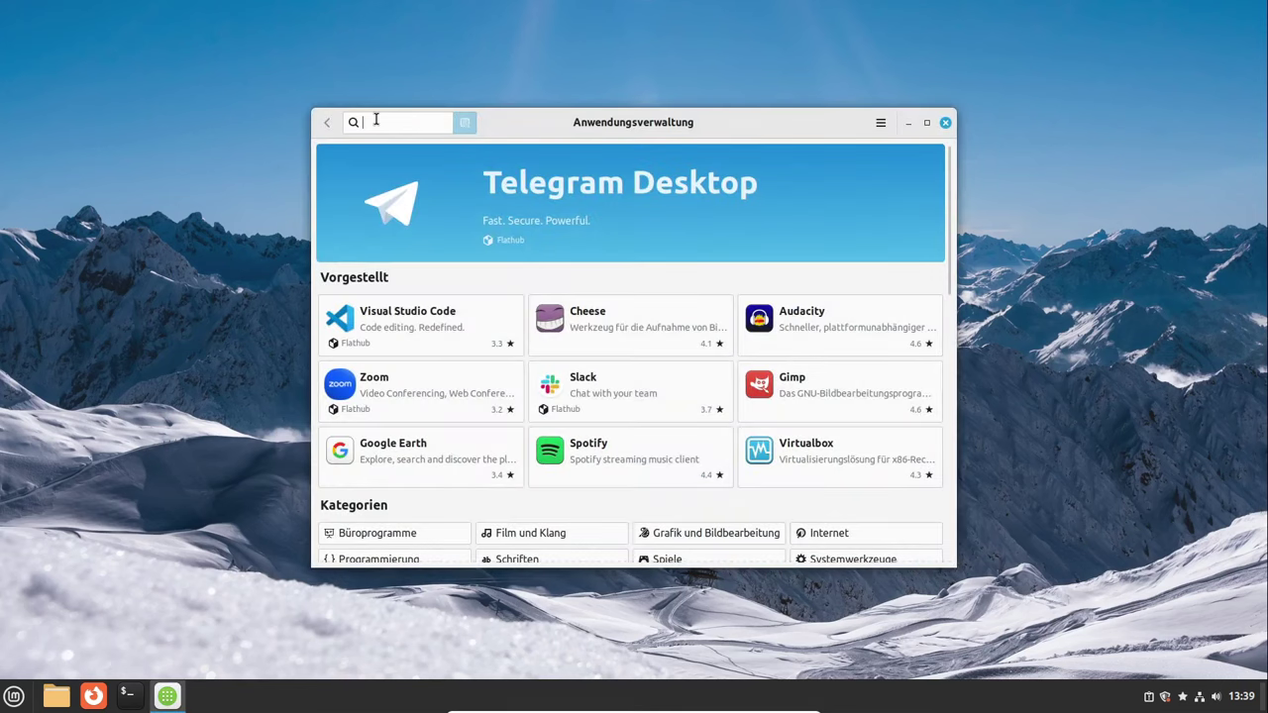
text(ttf)
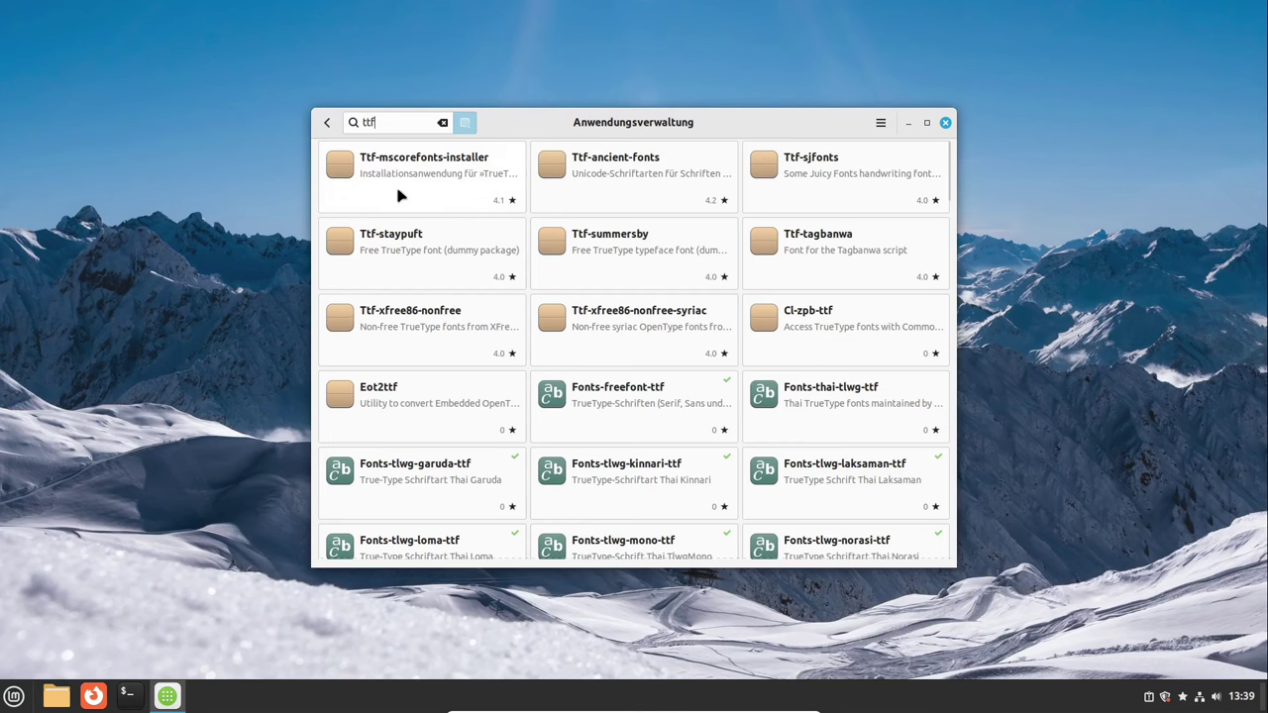
click(401, 180)
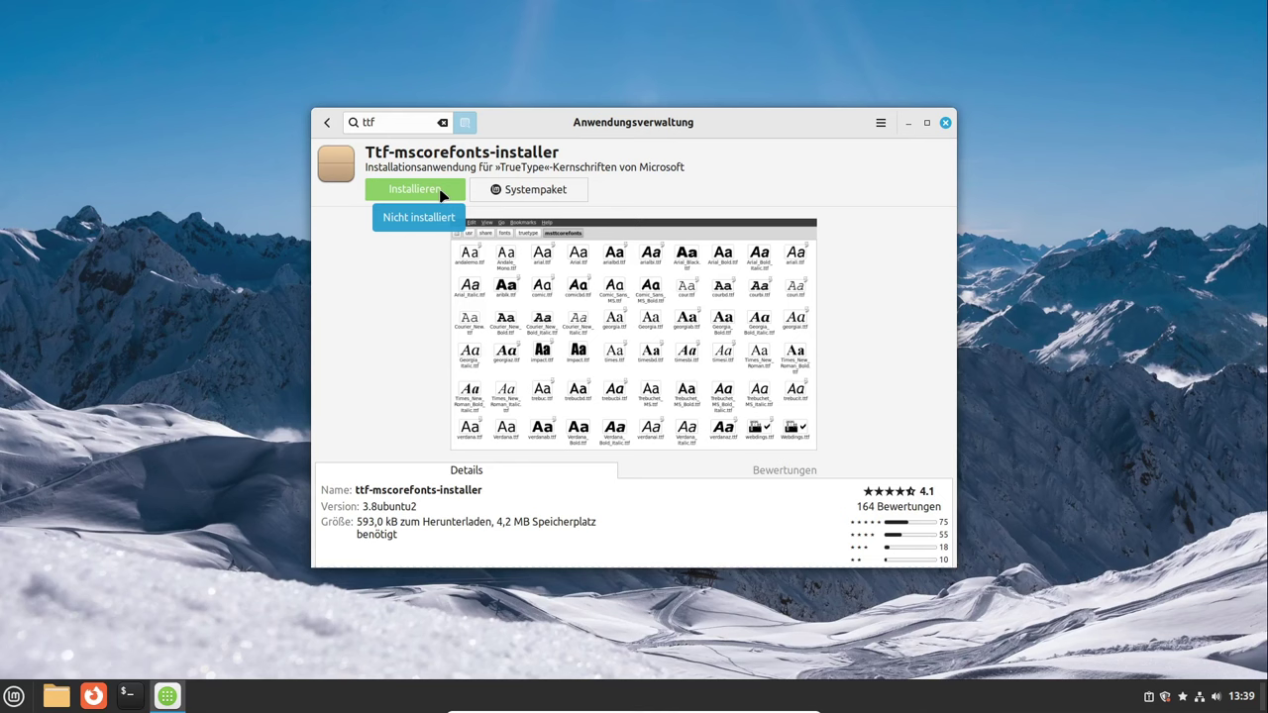
click(442, 122)
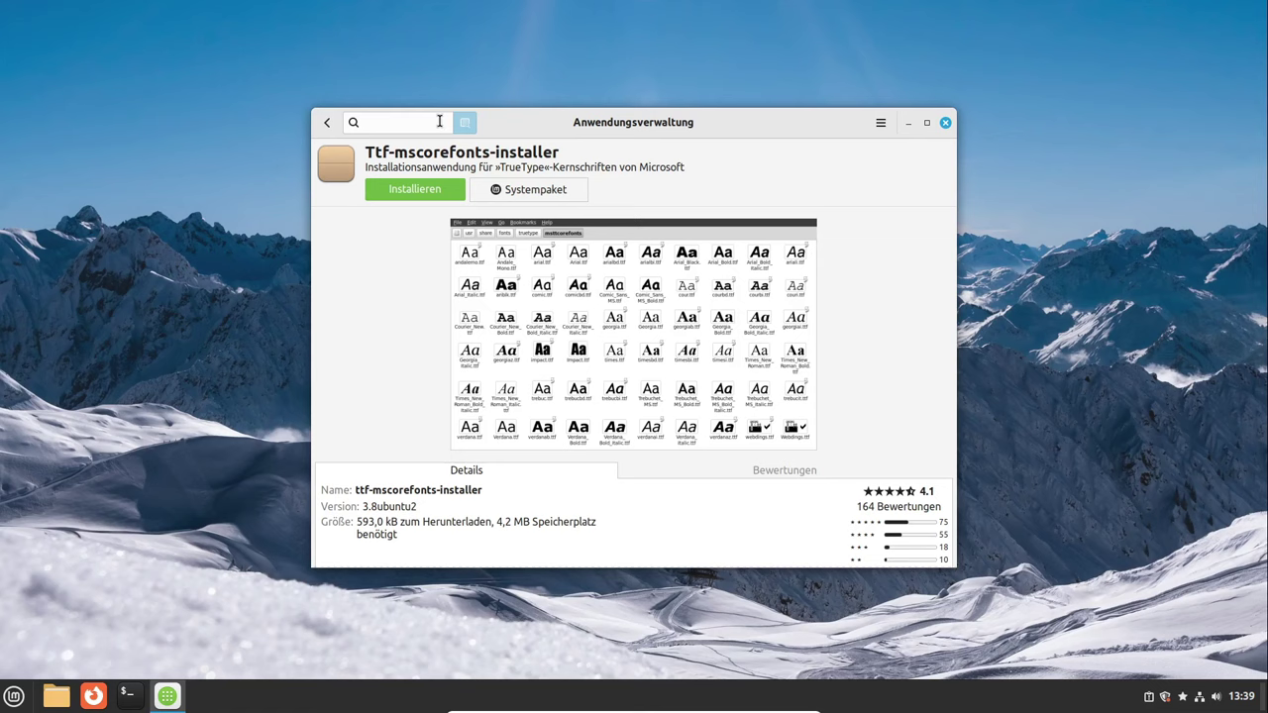
click(327, 123)
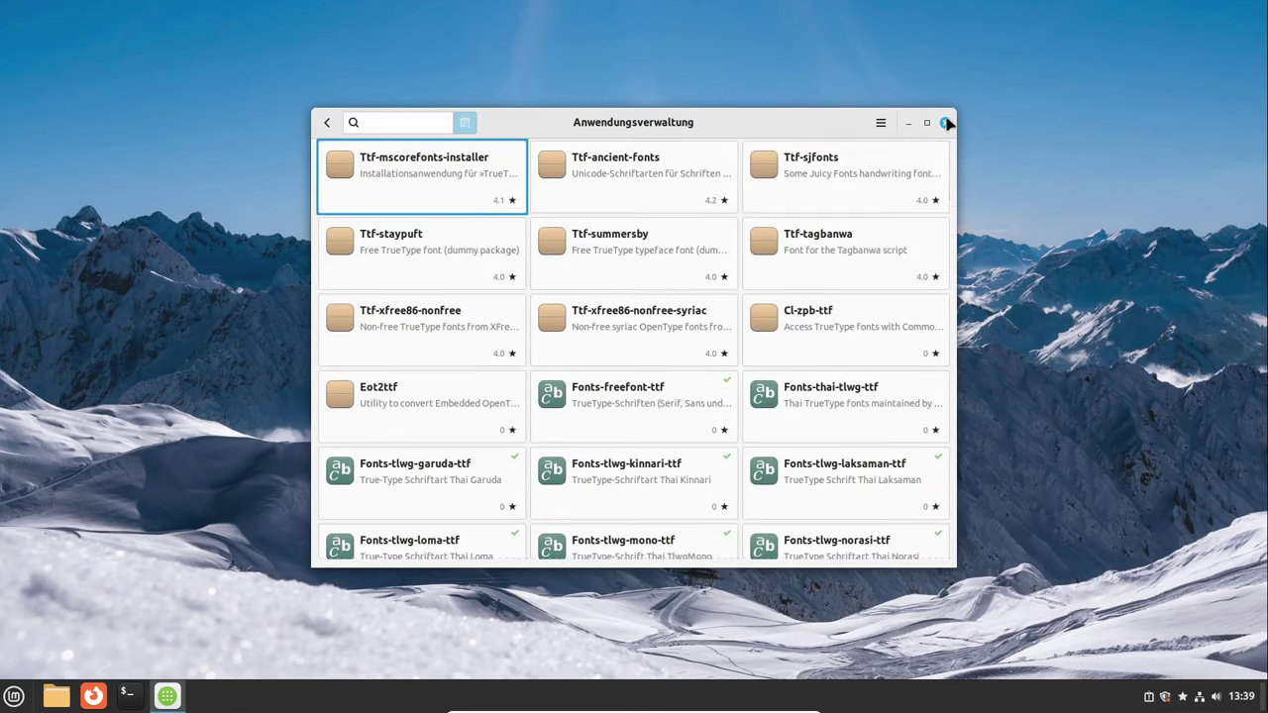
click(946, 123)
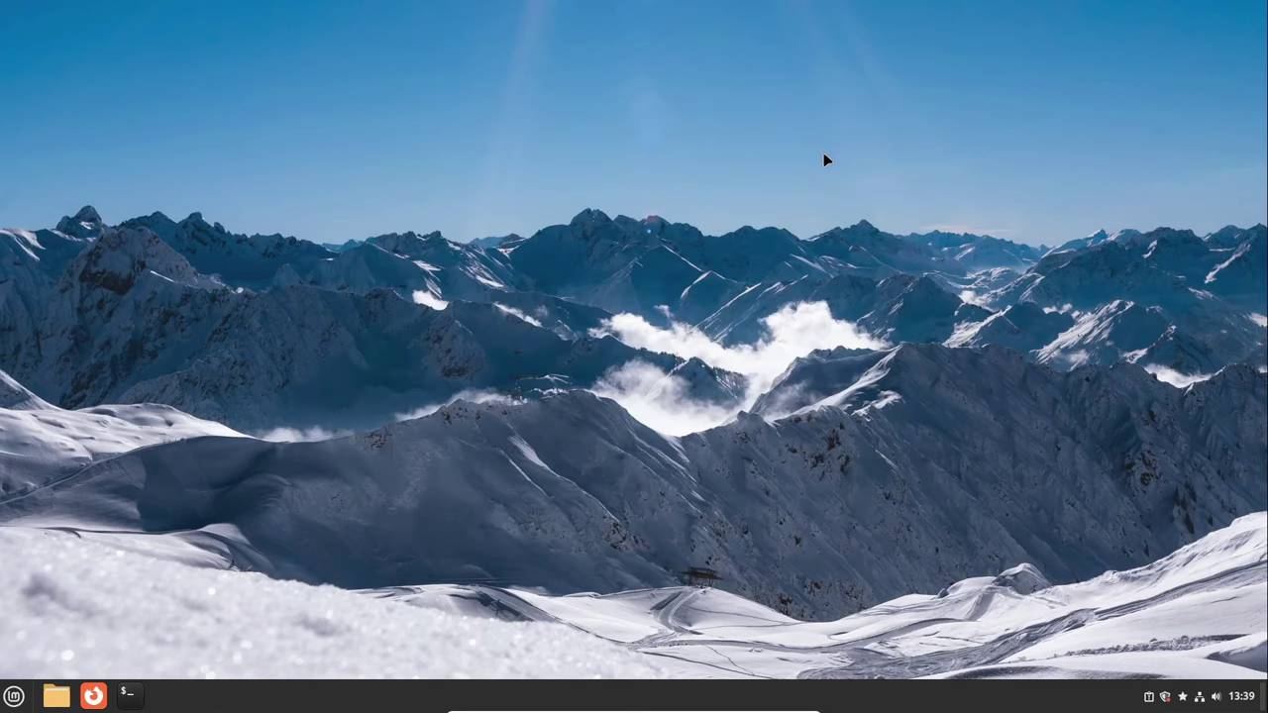
Launch Drucker via a 'druc' menu search, then move and enlarge its window
mouse_move(572, 711)
click(23, 701)
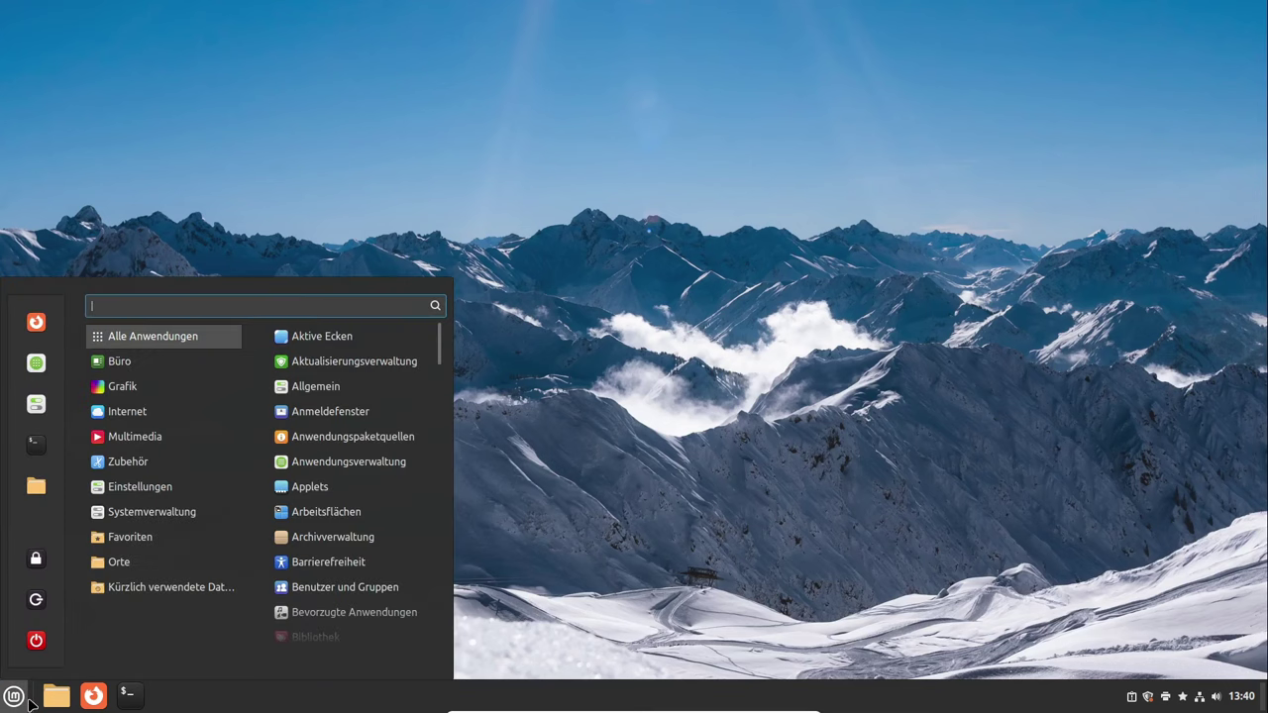
text(druc)
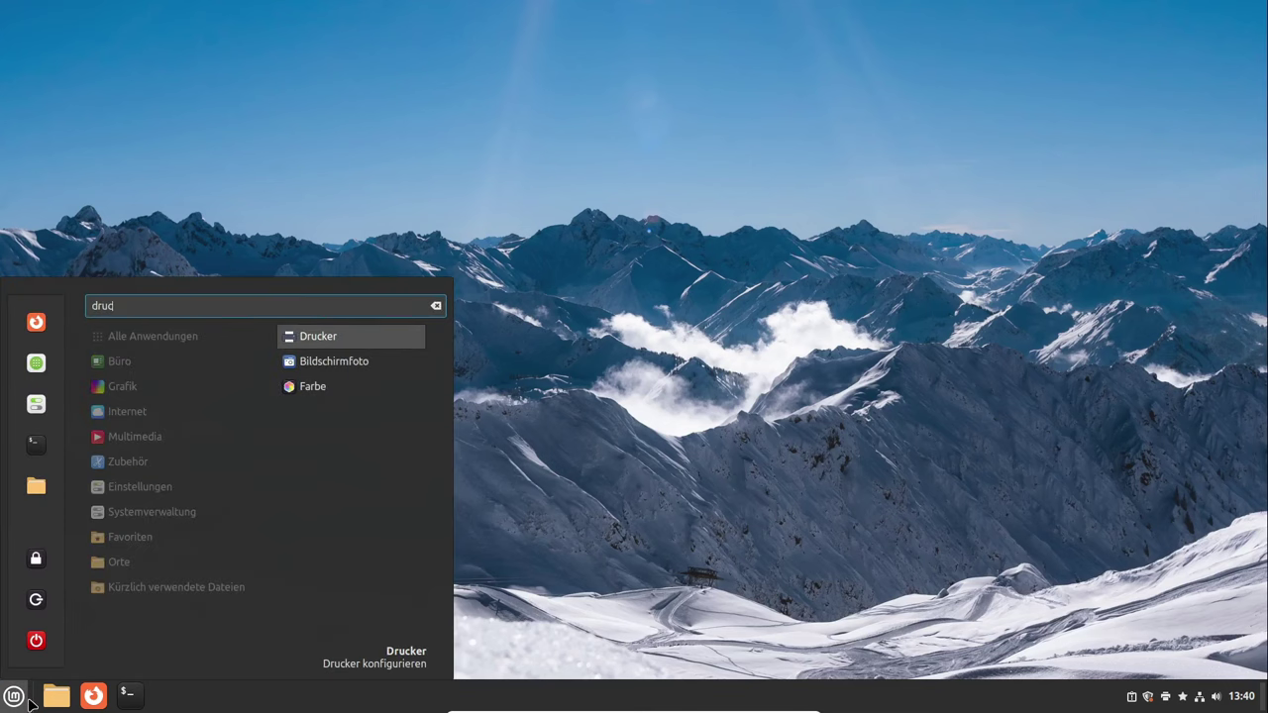
key(Return)
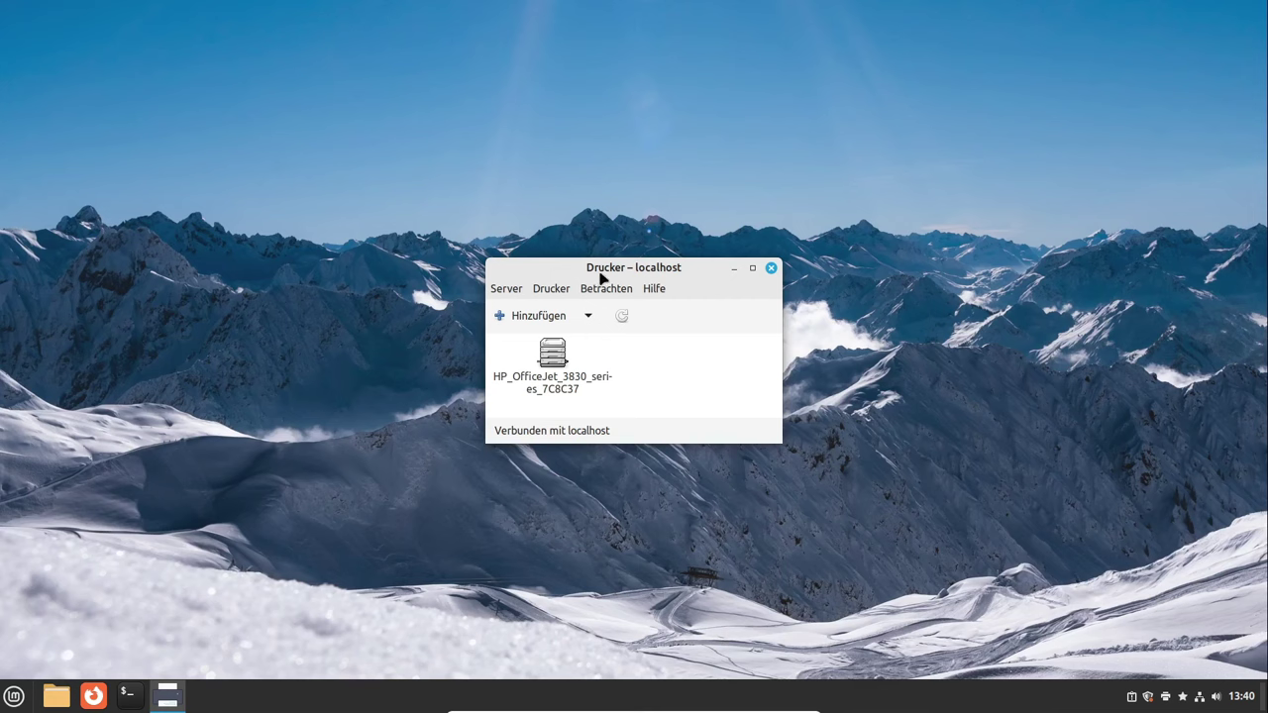
drag(599, 273, 319, 158)
drag(499, 324, 830, 481)
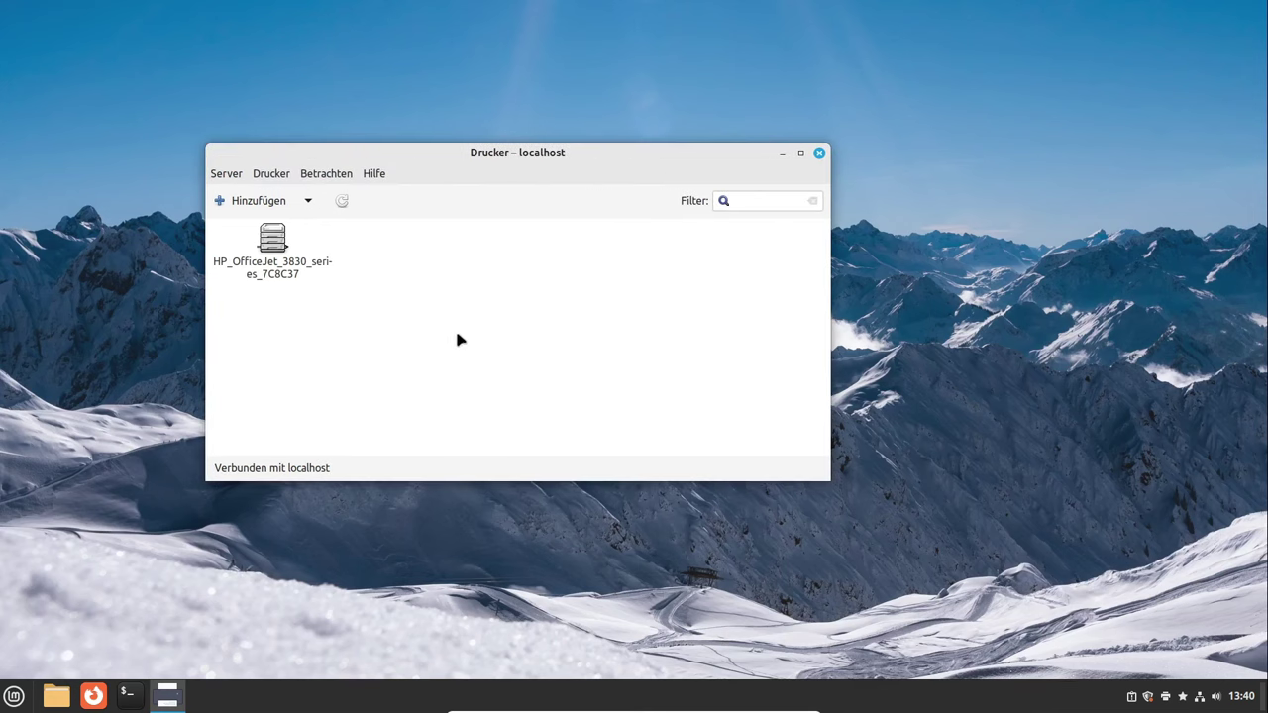
Browse the network HP OfficeJet 3830 entries in the new-printer wizard, cancel, and close Printers
click(260, 201)
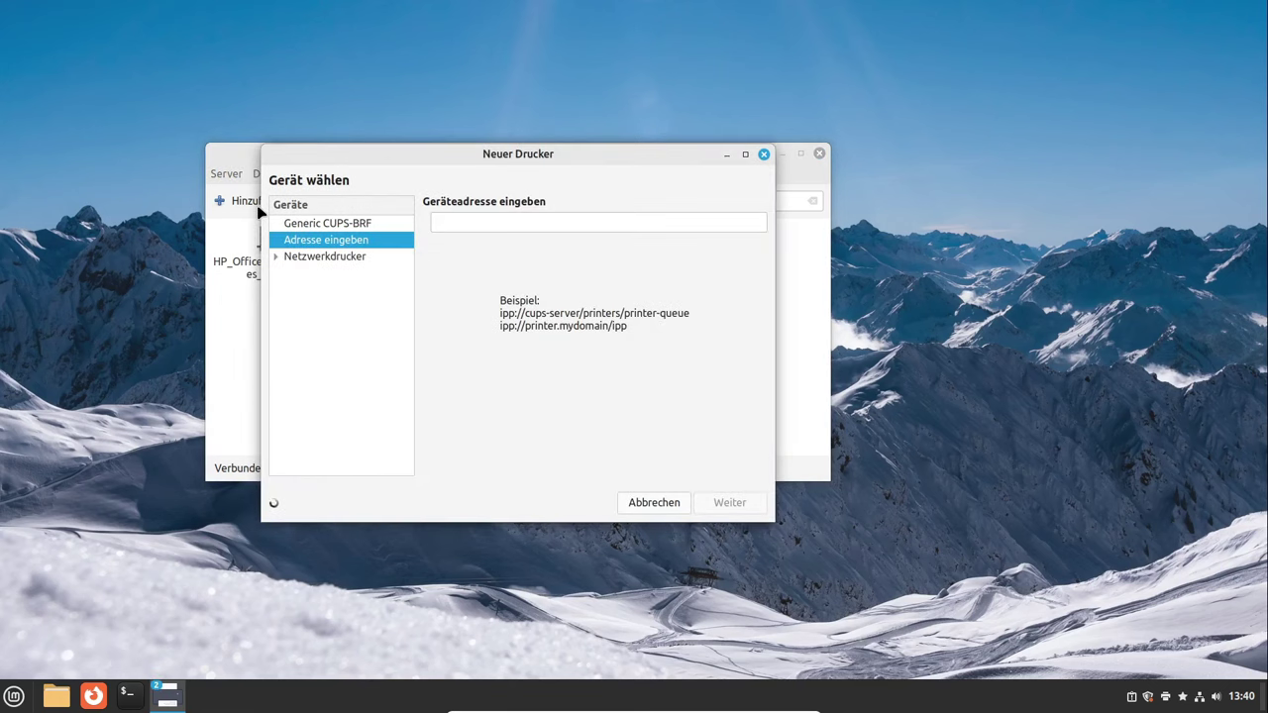
click(274, 260)
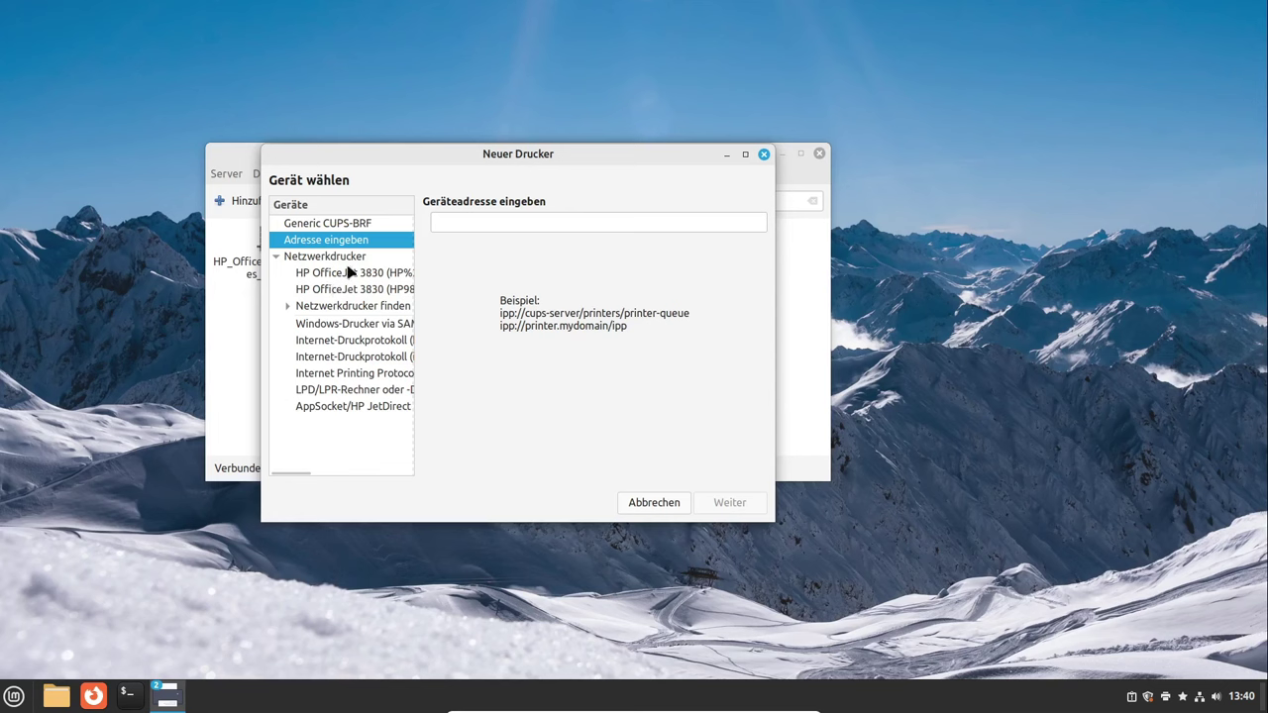
click(335, 226)
click(334, 238)
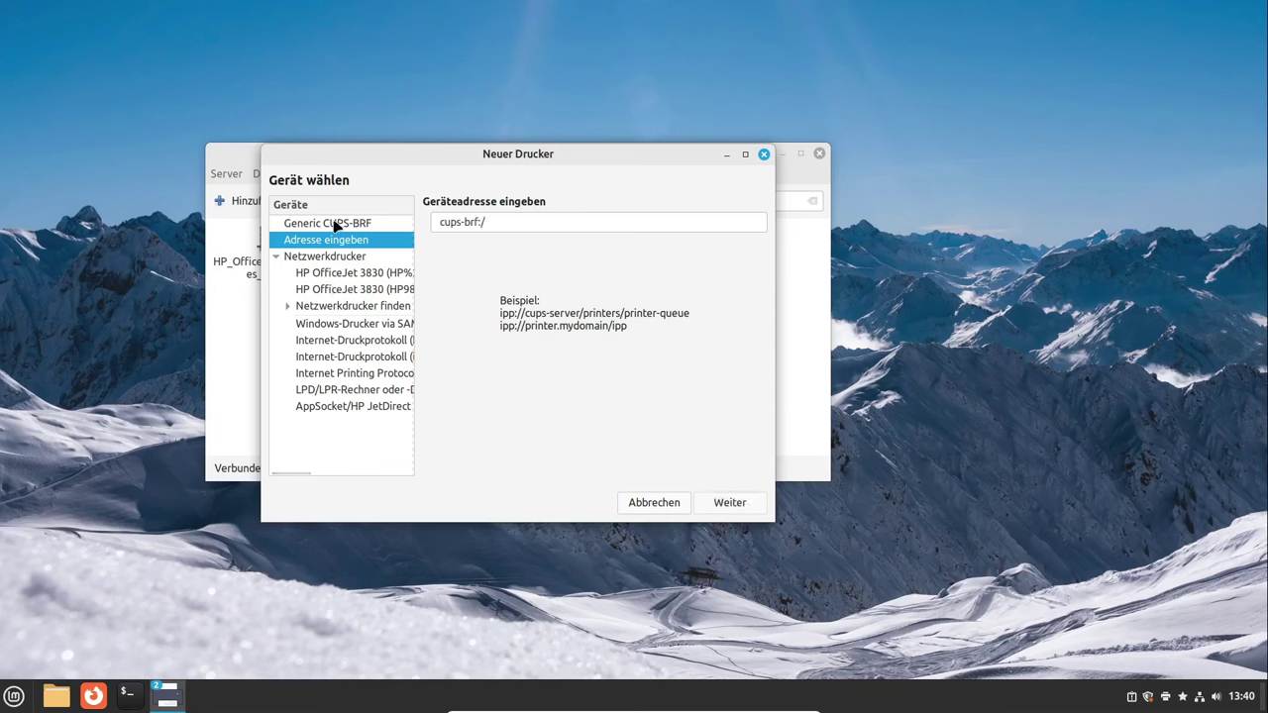
click(320, 273)
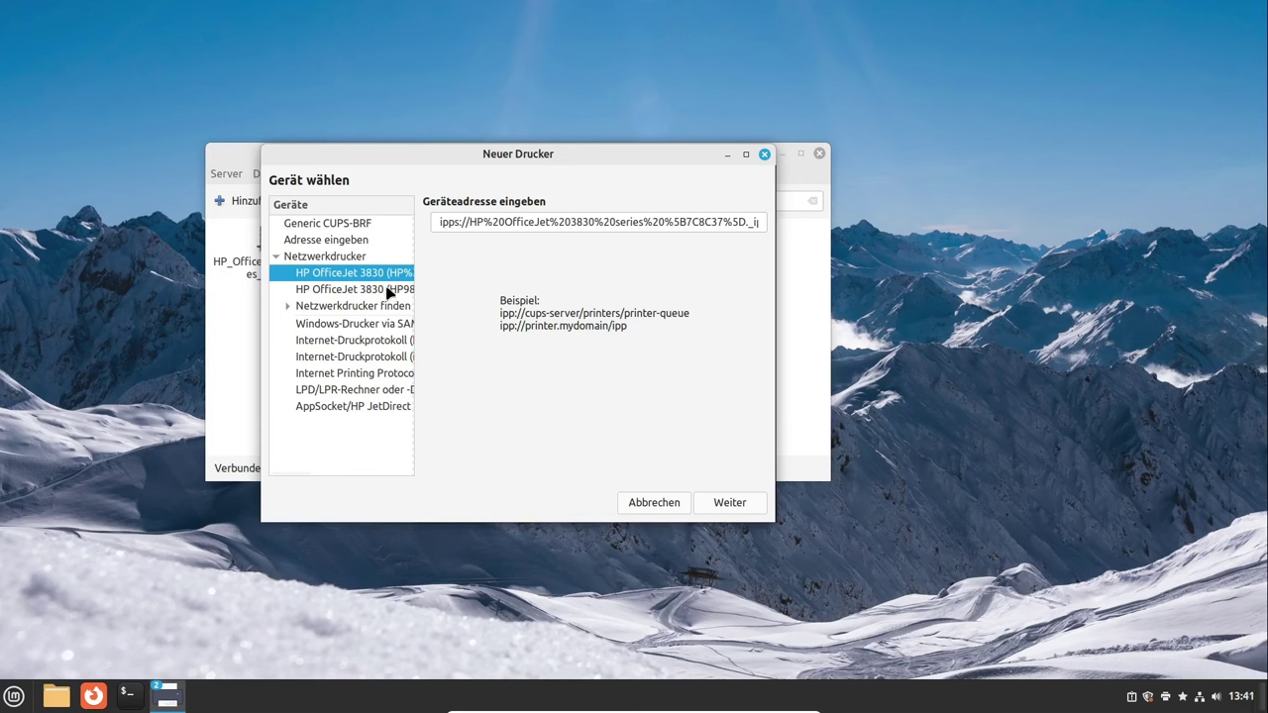
click(388, 289)
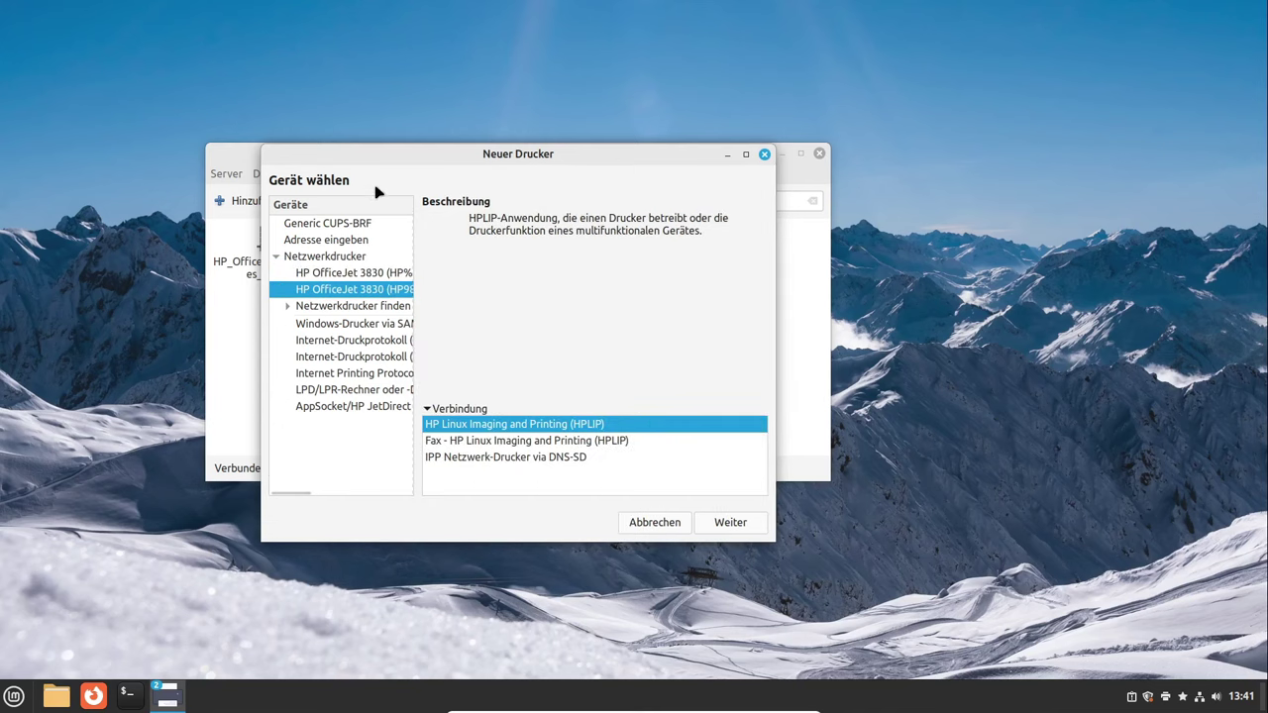
drag(424, 155, 590, 163)
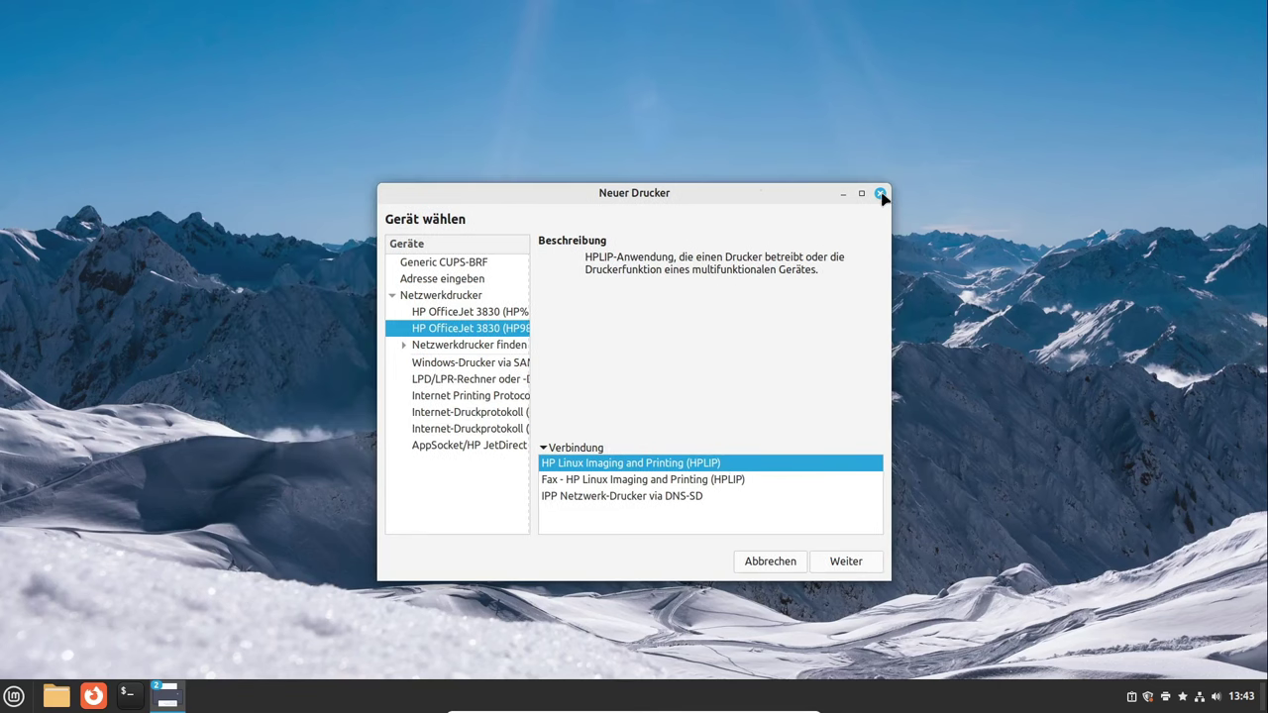
click(773, 564)
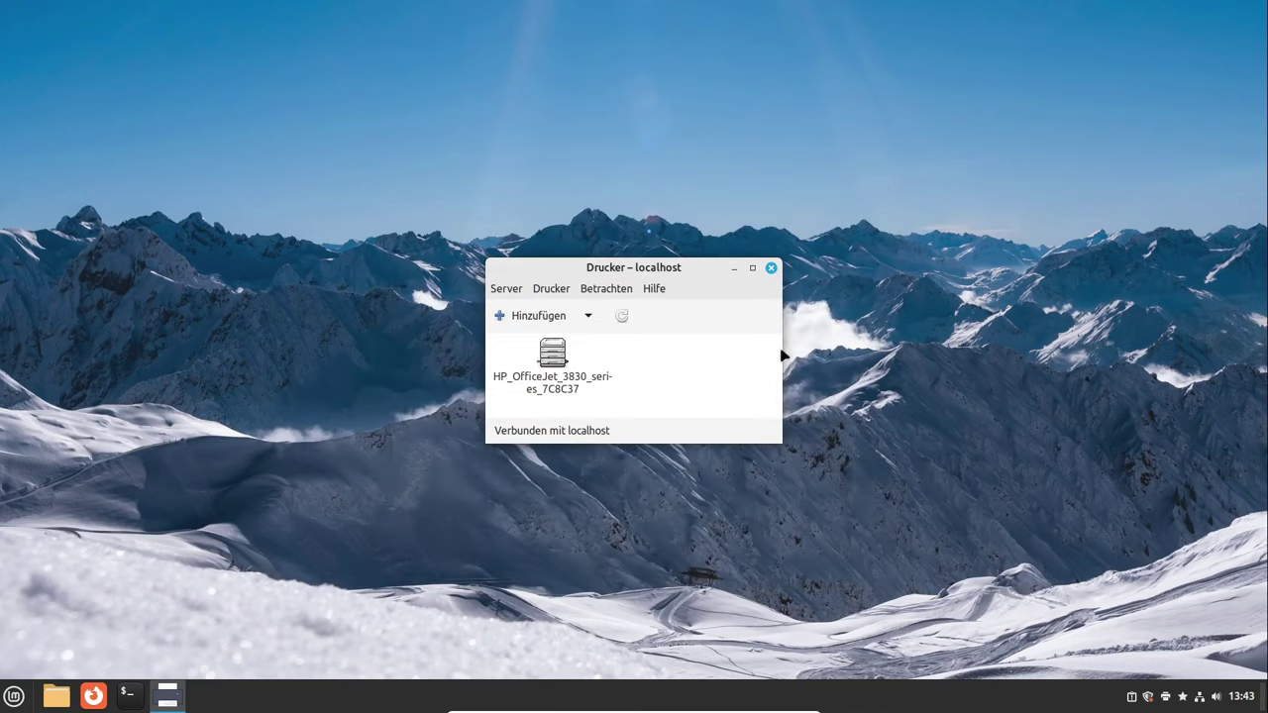
click(770, 268)
Launch Firefox and open forum.linuxguides.de
click(93, 696)
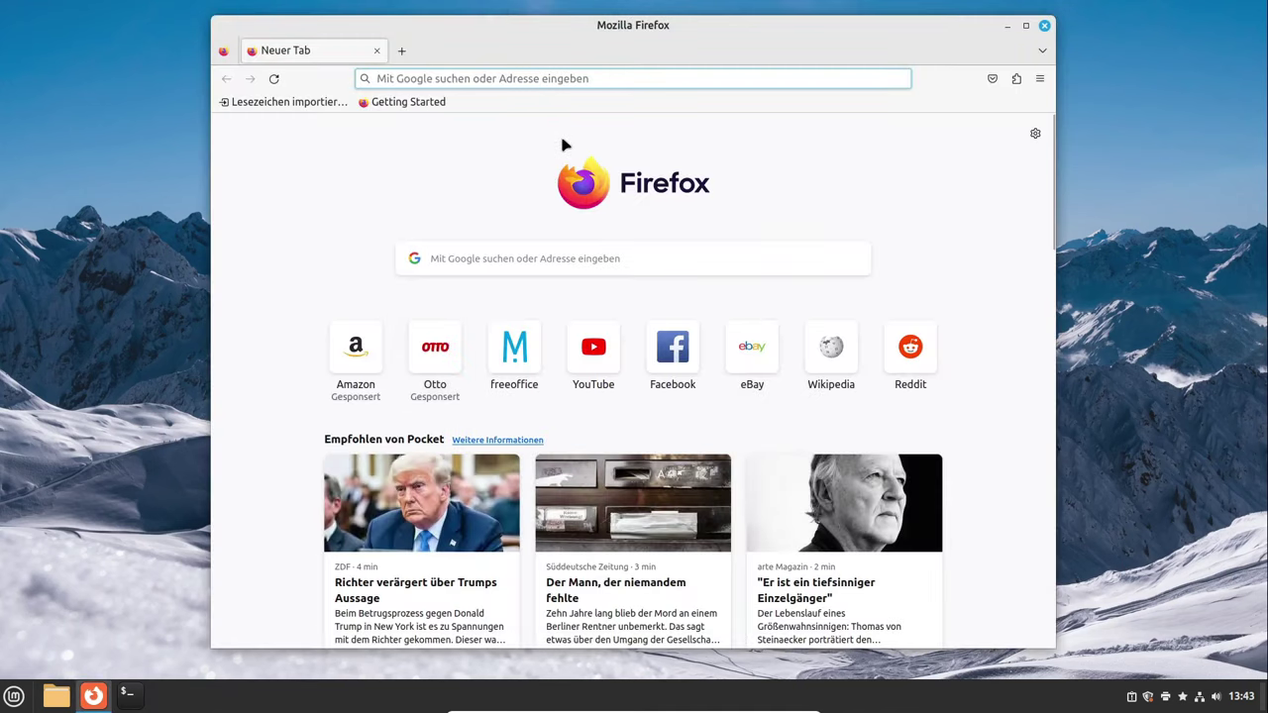
text(forum.)
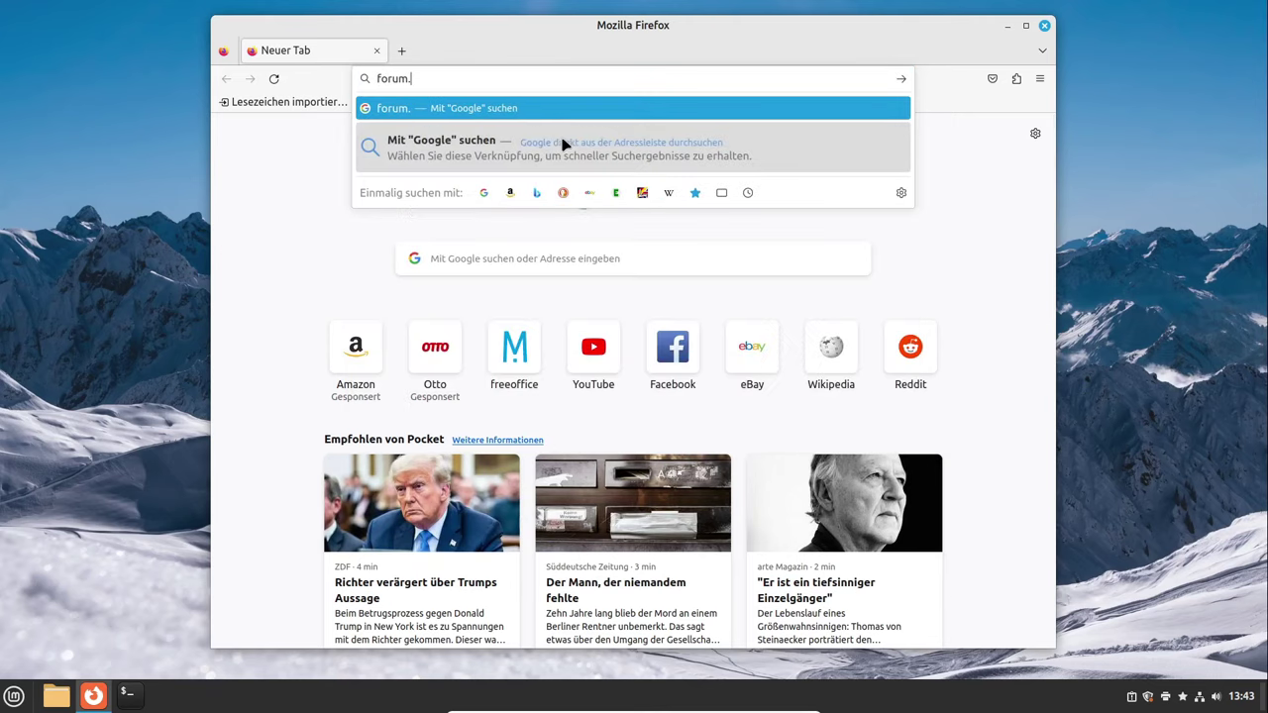
text(linuxguides.de)
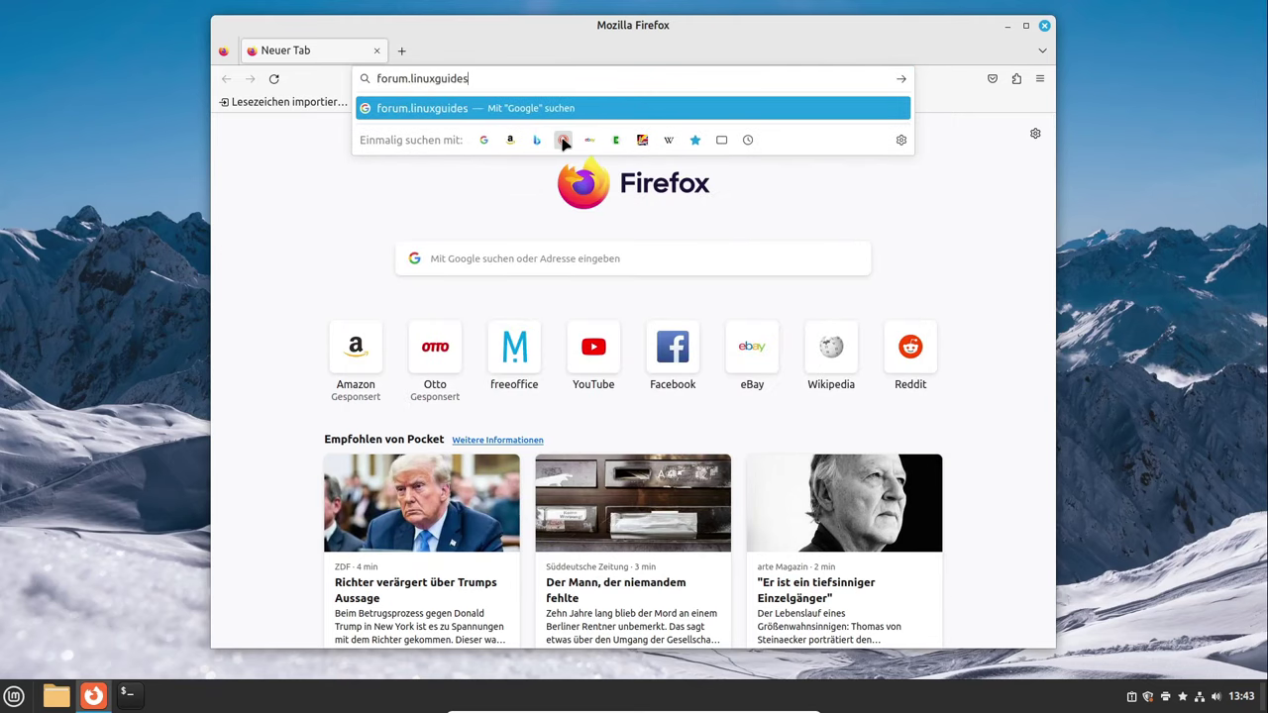
key(Return)
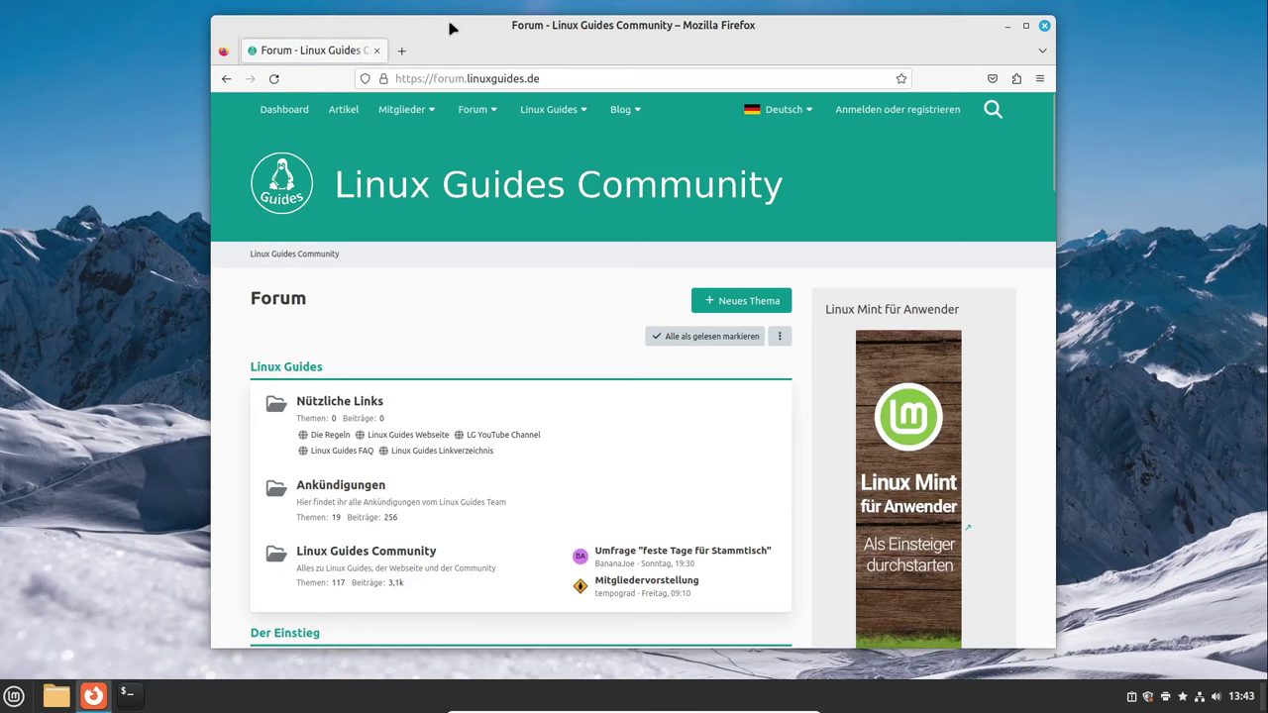
Maximize and restore the Firefox window, close it, and return to the LinuxNeu desktop
double_click(452, 26)
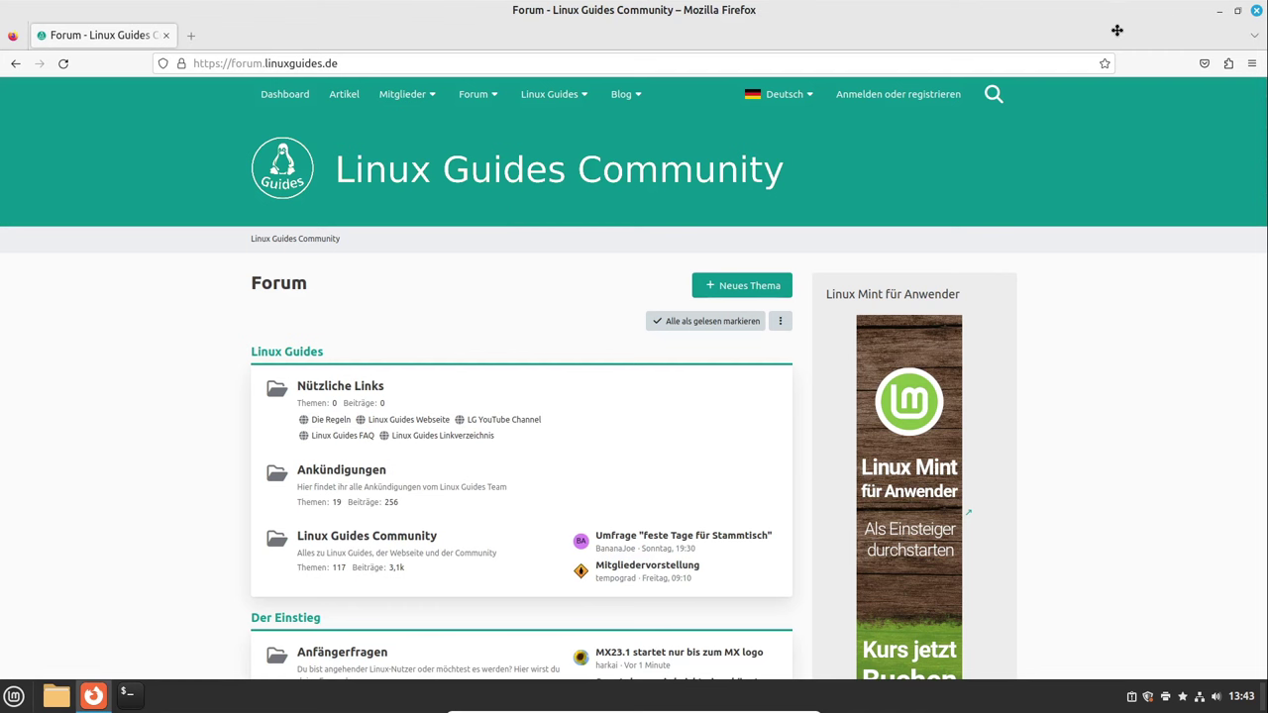
drag(1115, 28, 963, 57)
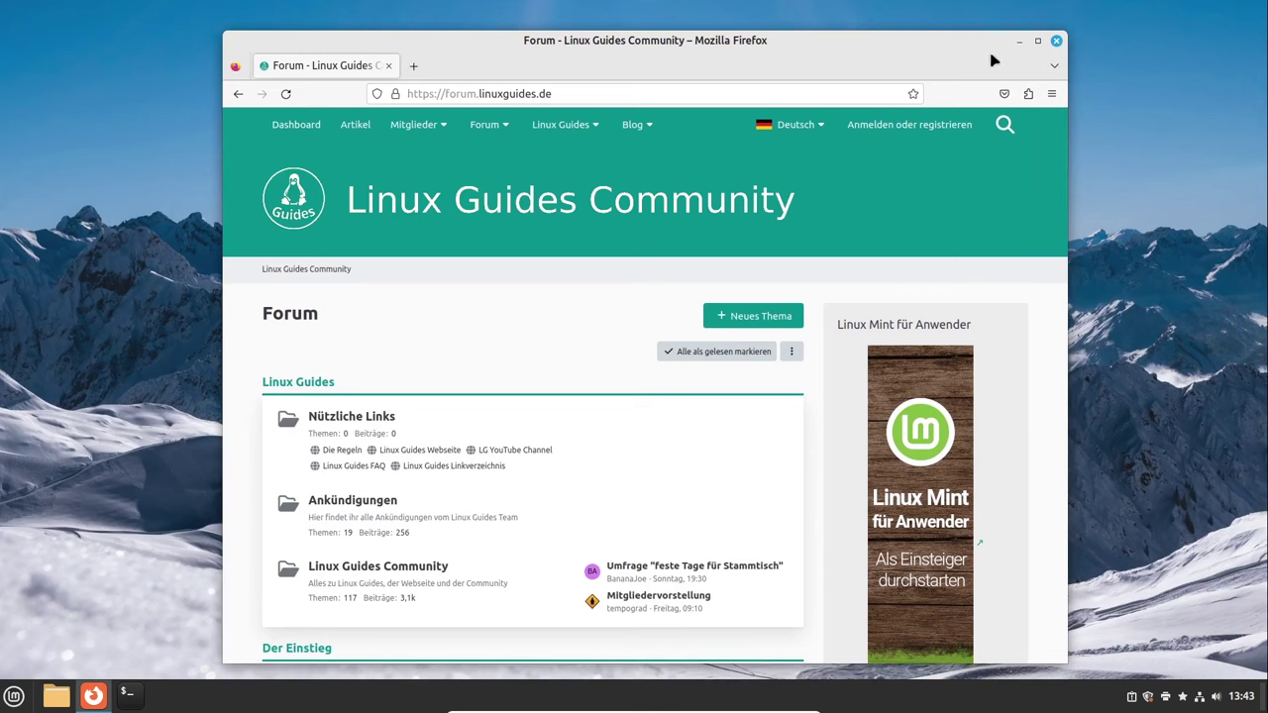
click(1056, 41)
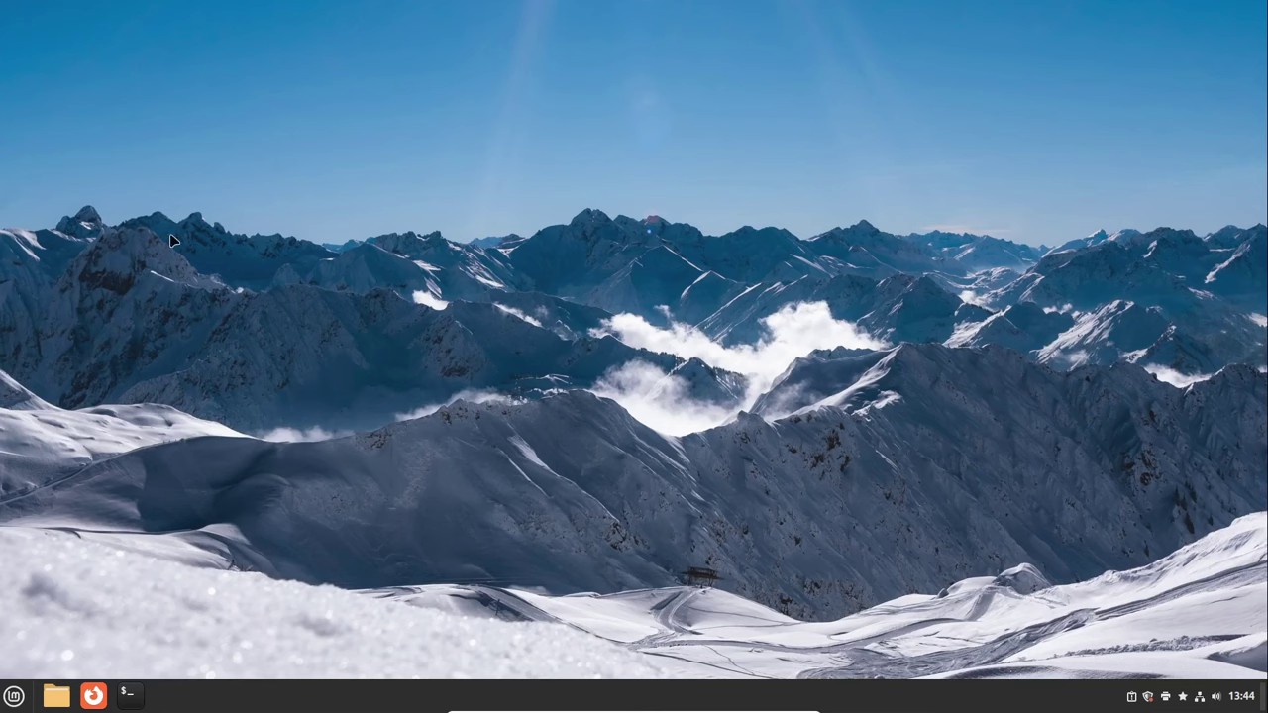
key(ctrl+alt+Down)
click(560, 242)
click(93, 696)
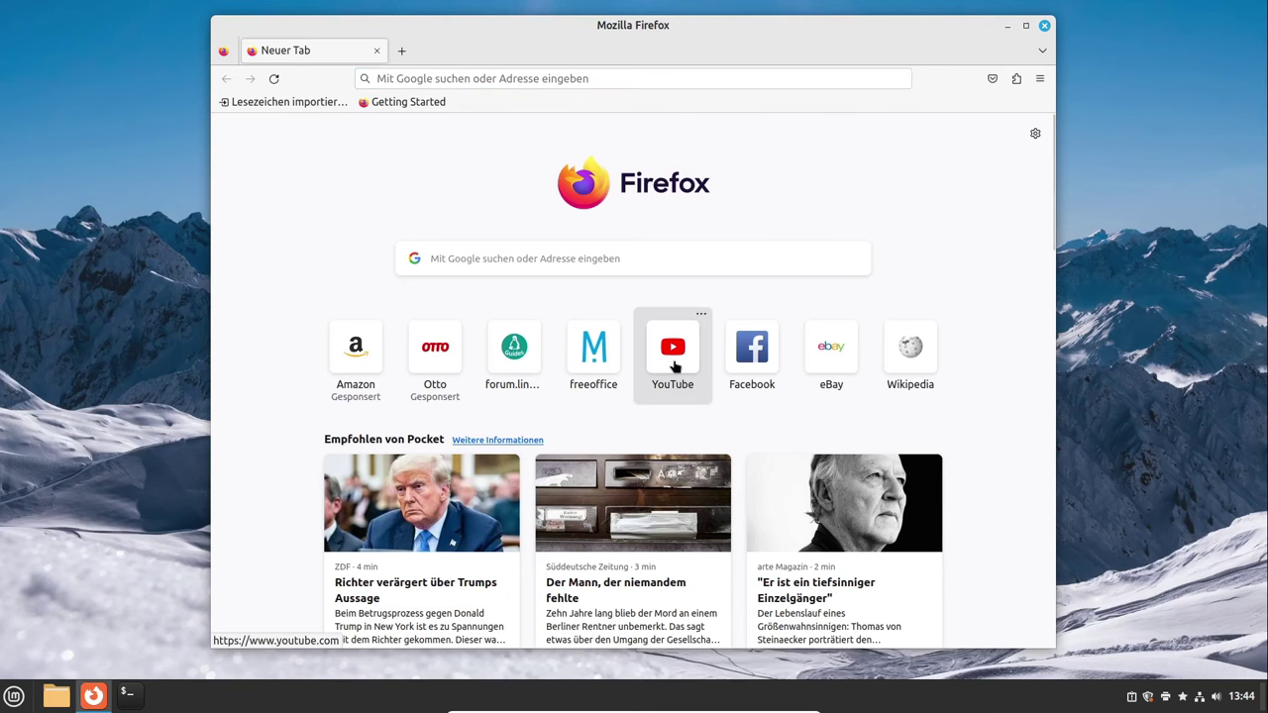
click(673, 367)
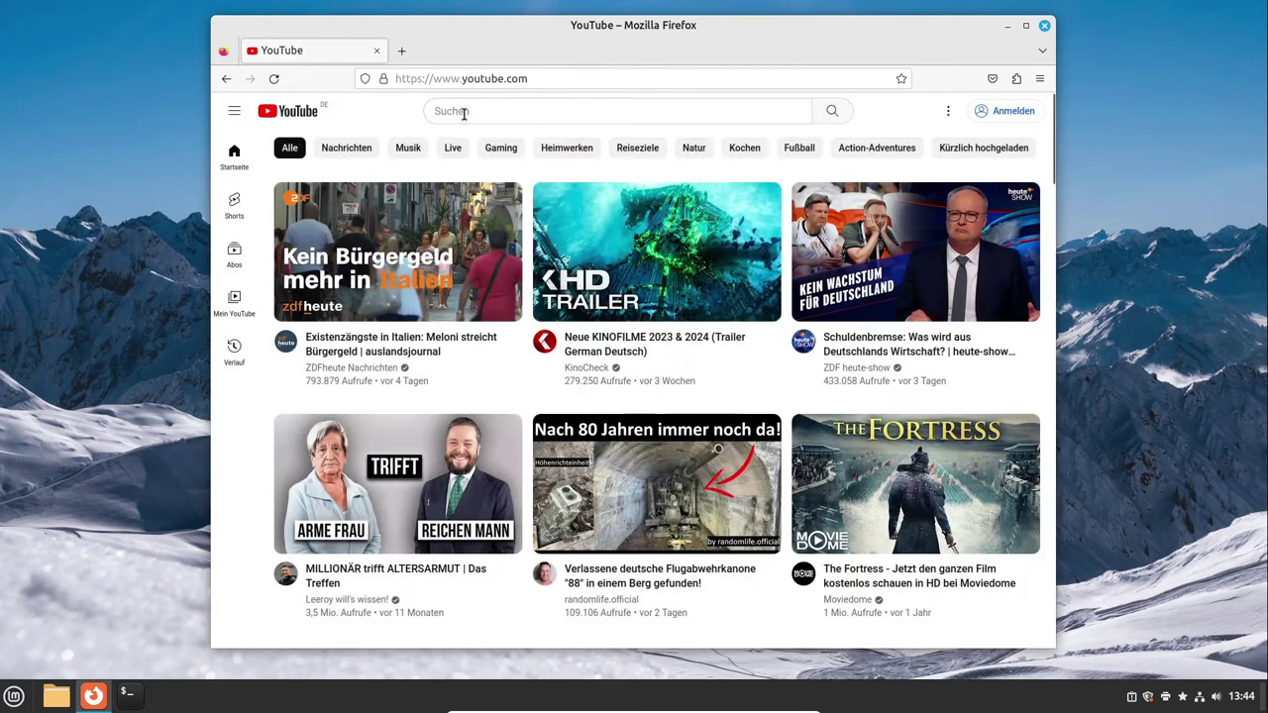
click(462, 112)
text(linu)
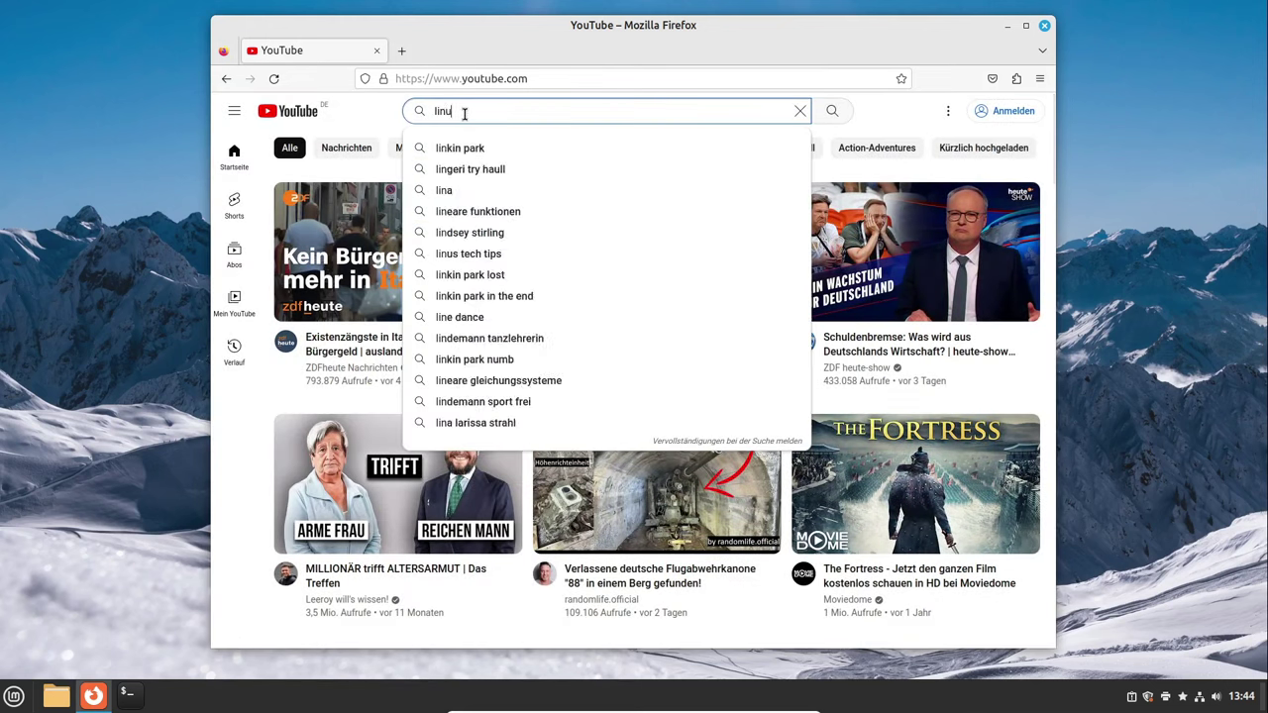
text(x grundkurs)
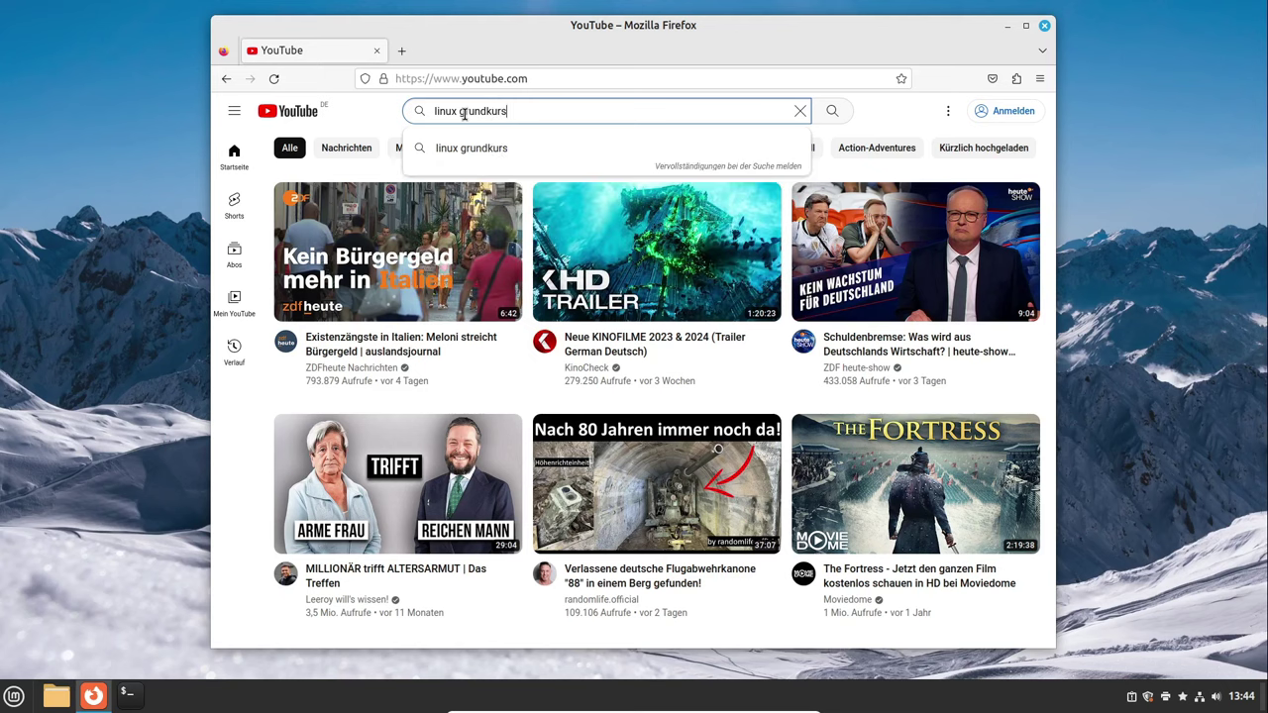
key(Return)
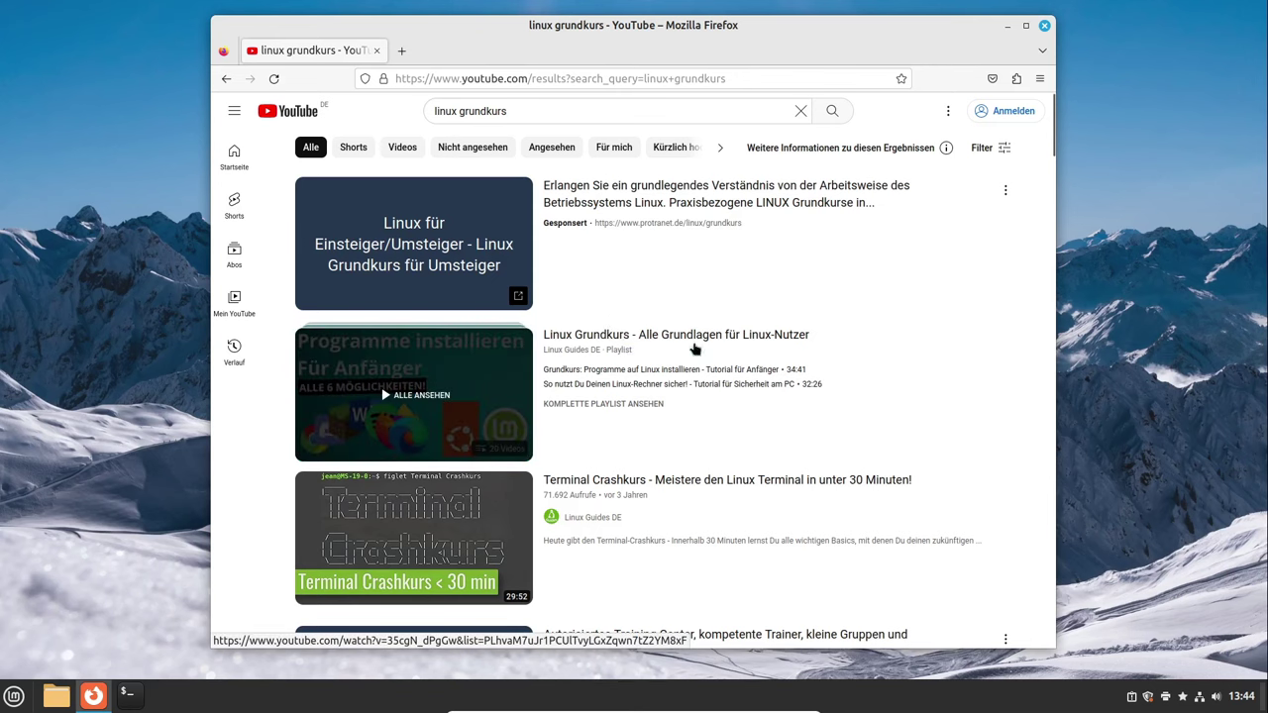
click(1045, 27)
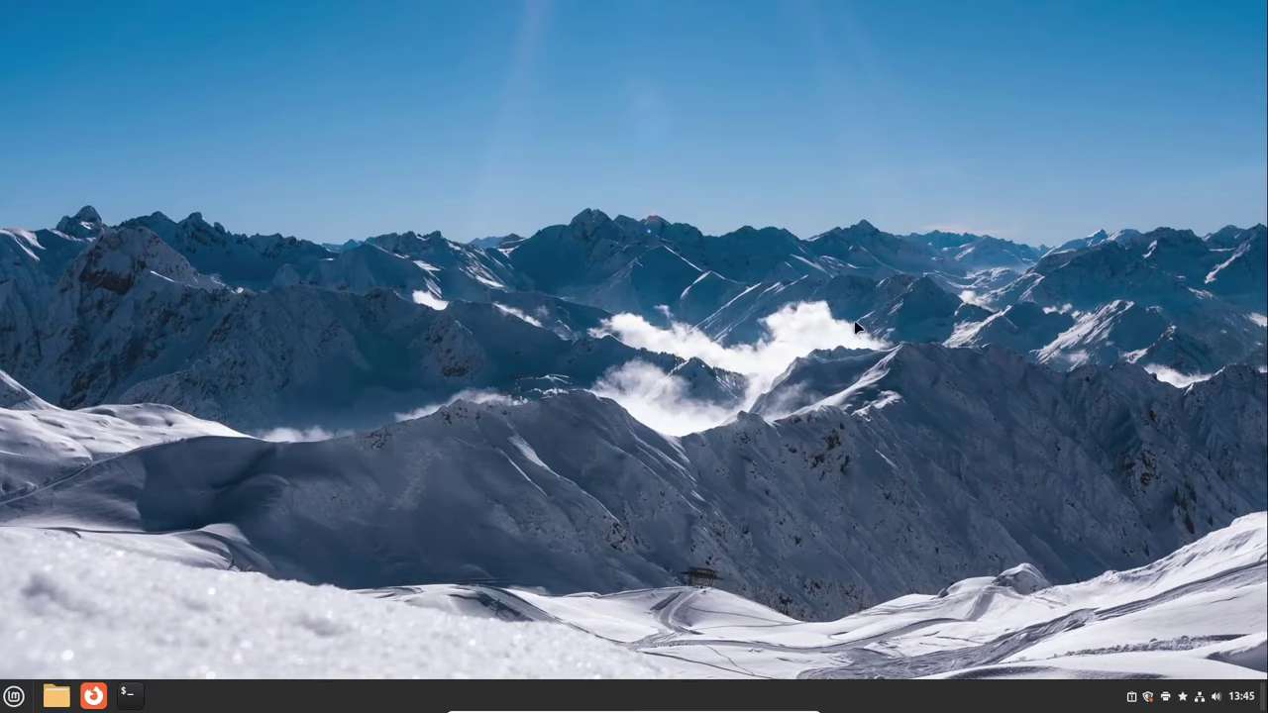